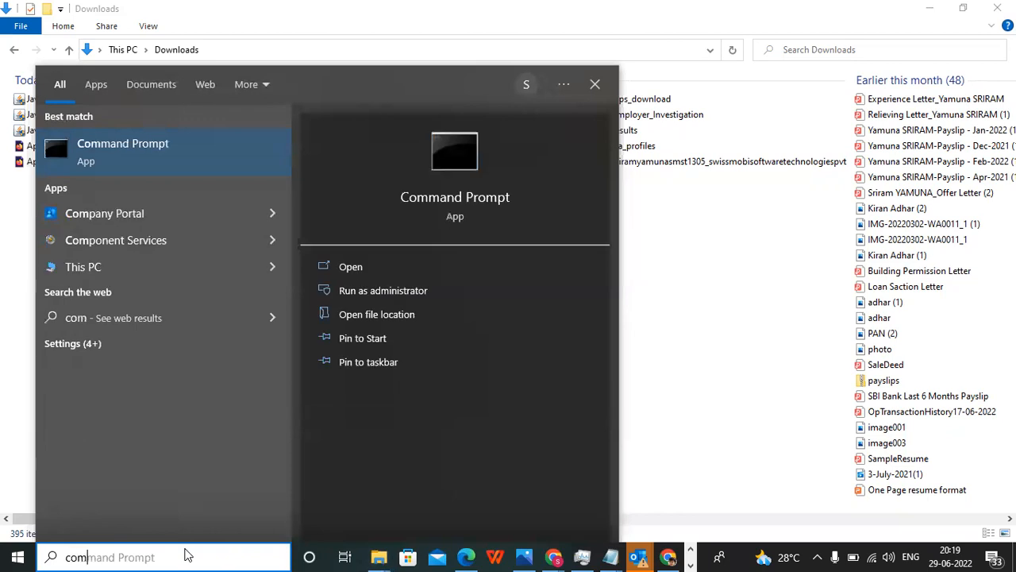
# Run the java command in Command Prompt to check that Java is installed, and minimize the console window.
pyautogui.click(368, 267)
pyautogui.write('java')
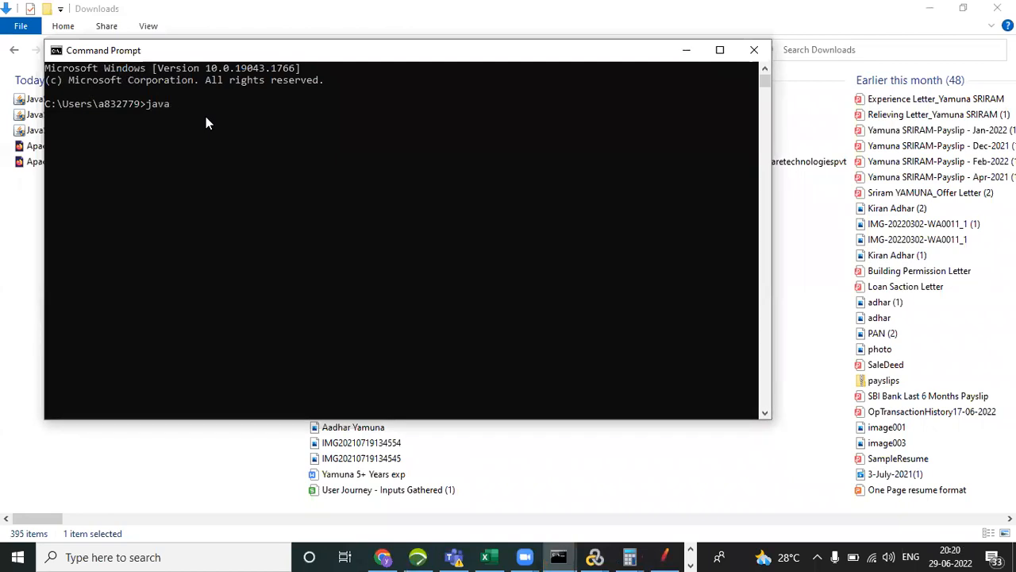
pyautogui.press('Return')
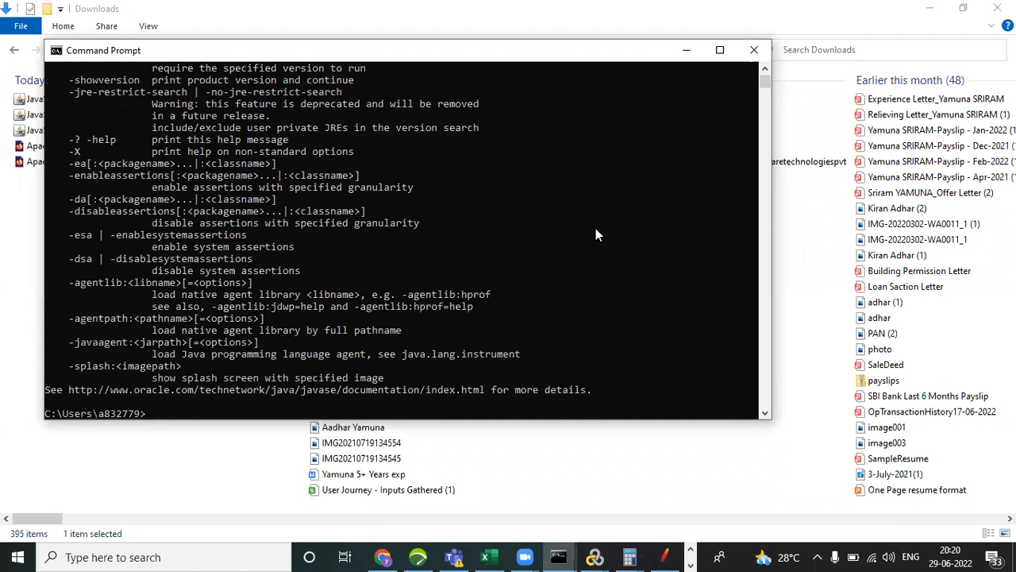
pyautogui.hotkey('alt', 'Tab')
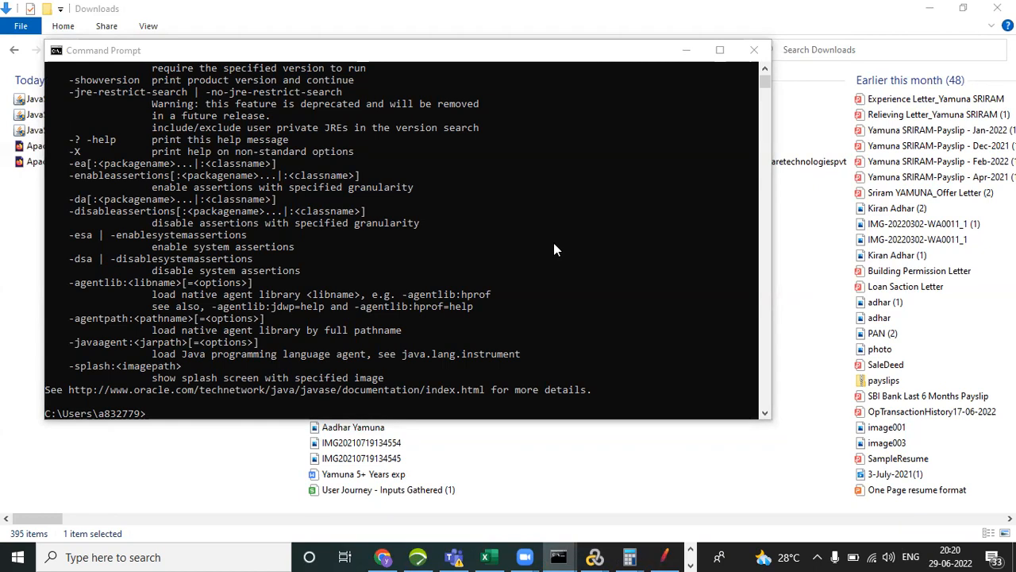
pyautogui.click(688, 51)
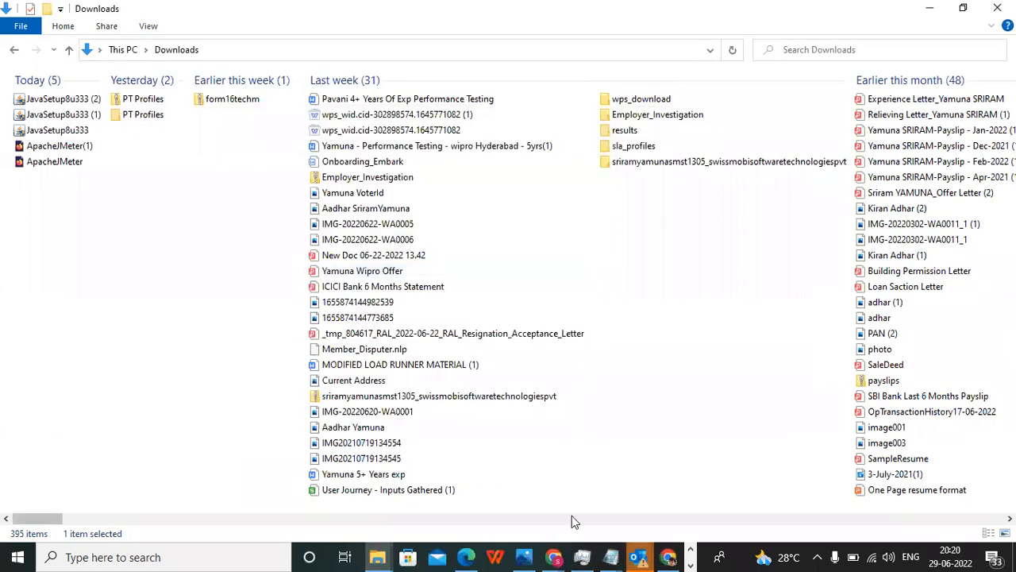
# Switch to Chrome, view the java.com download page that is already open, and minimize the browser.
pyautogui.moveTo(560, 550)
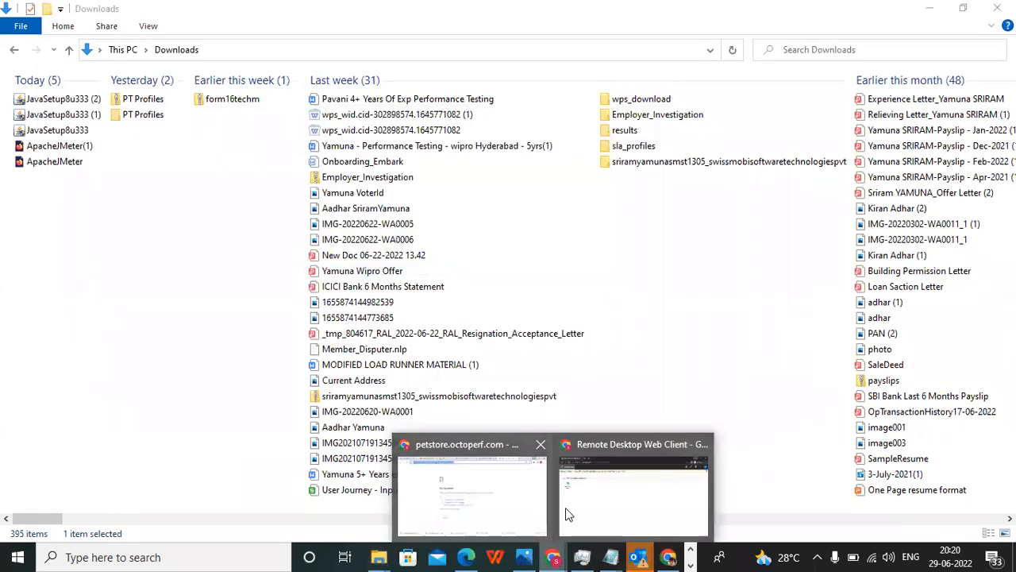
pyautogui.click(482, 514)
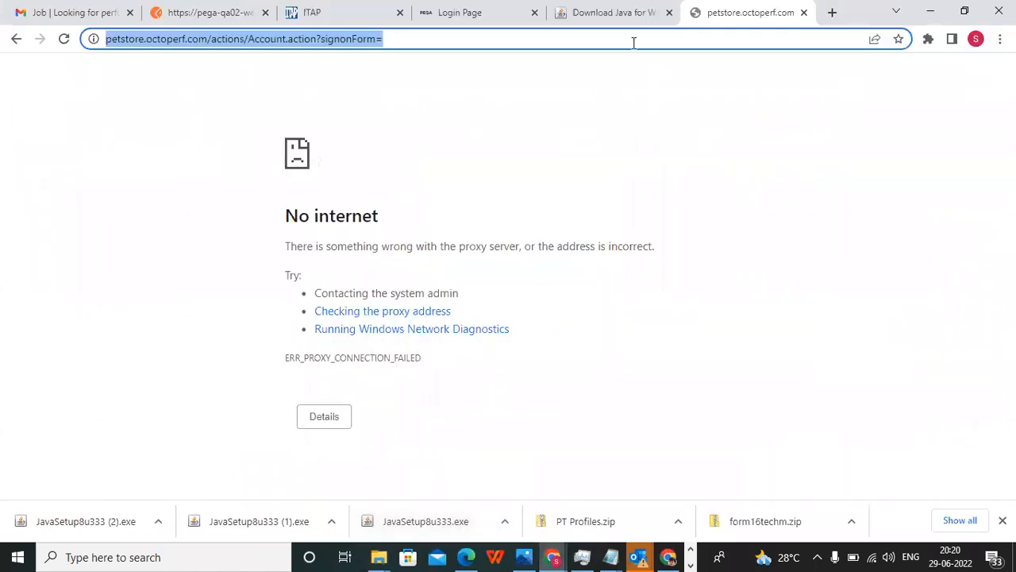
pyautogui.click(616, 23)
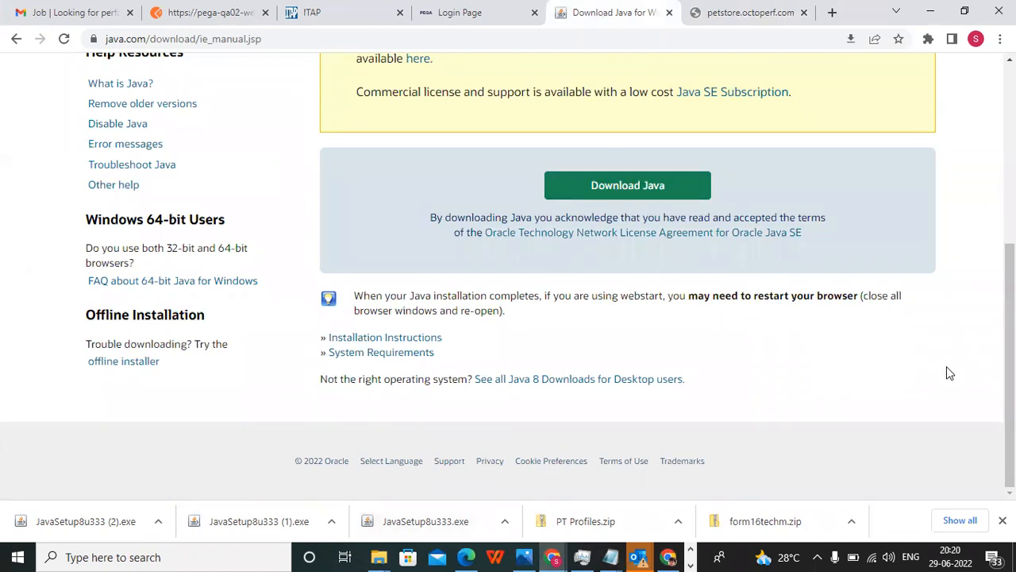
pyautogui.click(932, 13)
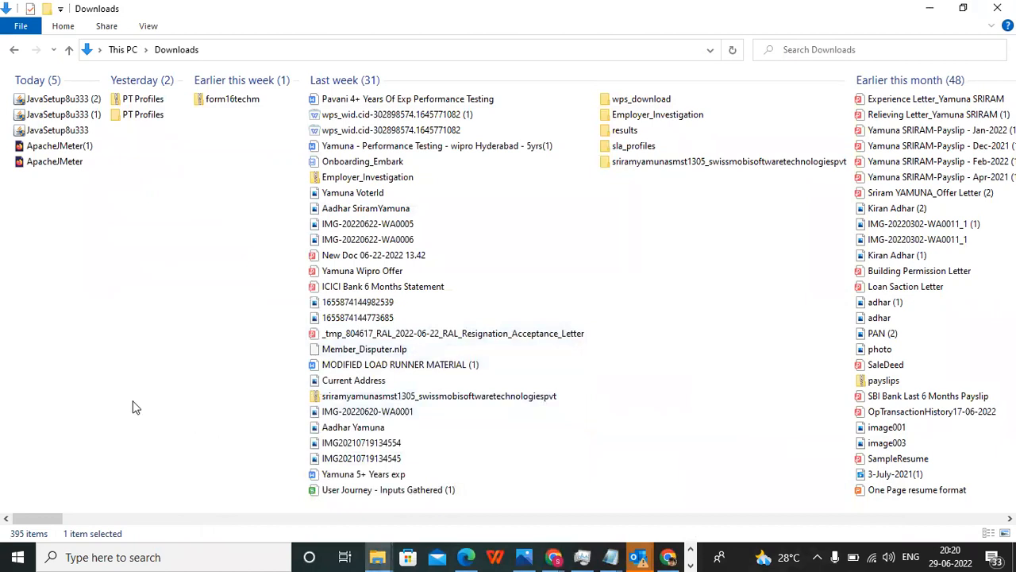
# Return to Chrome and open a new browser tab ready for a Google search.
pyautogui.hotkey('alt', 'Tab')
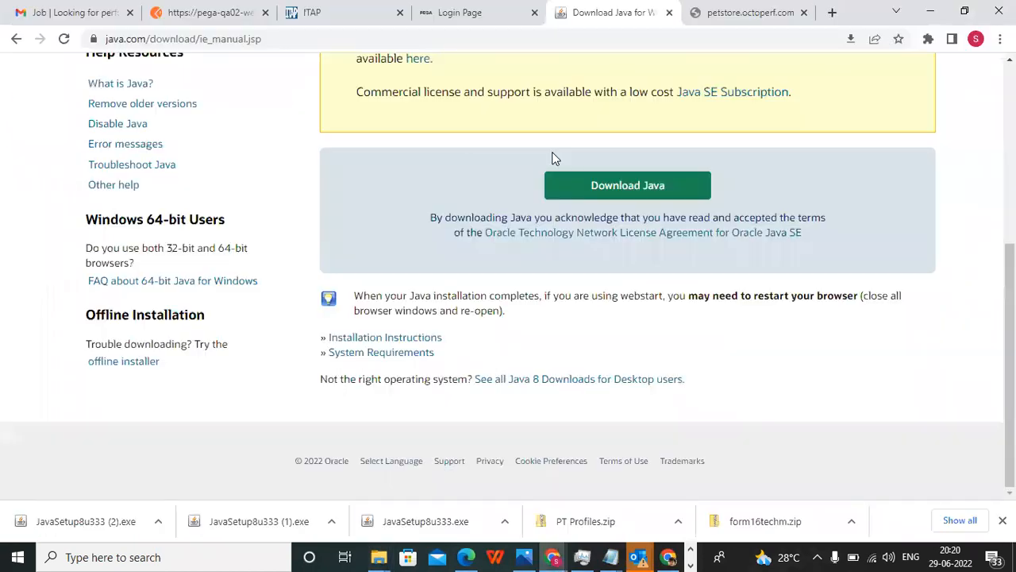
pyautogui.click(832, 12)
pyautogui.click(344, 36)
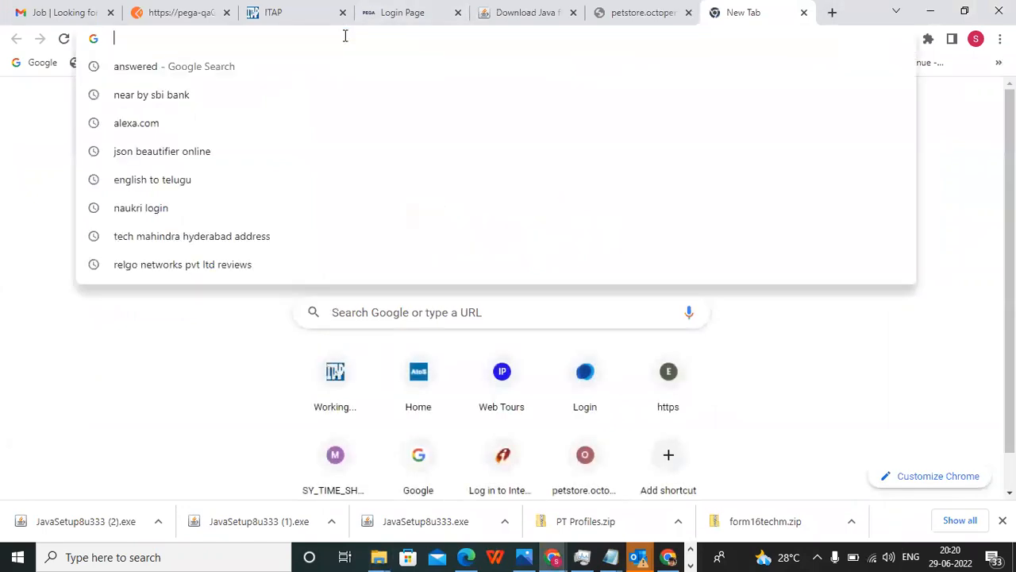
pyautogui.click(370, 312)
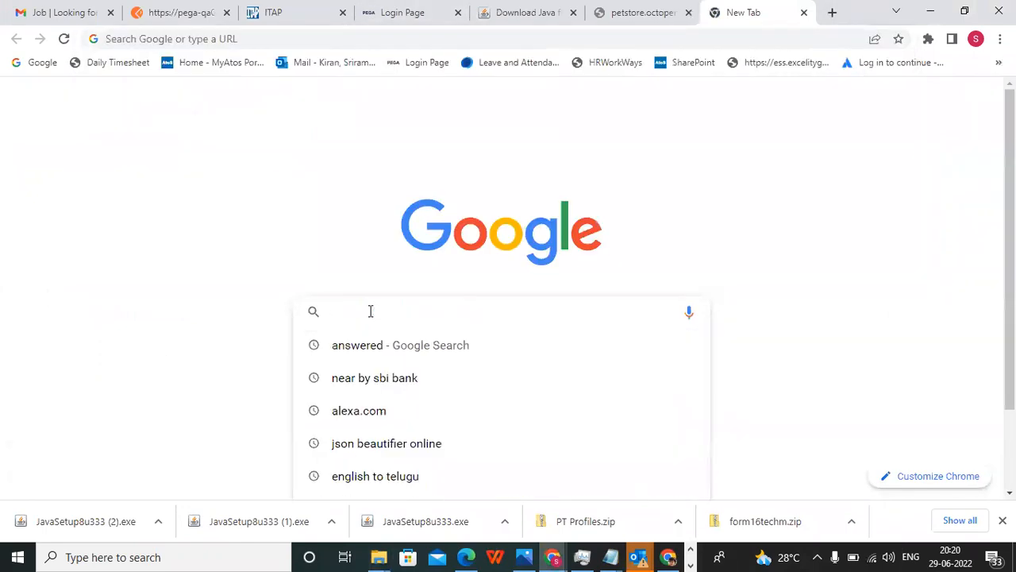
pyautogui.write('apa')
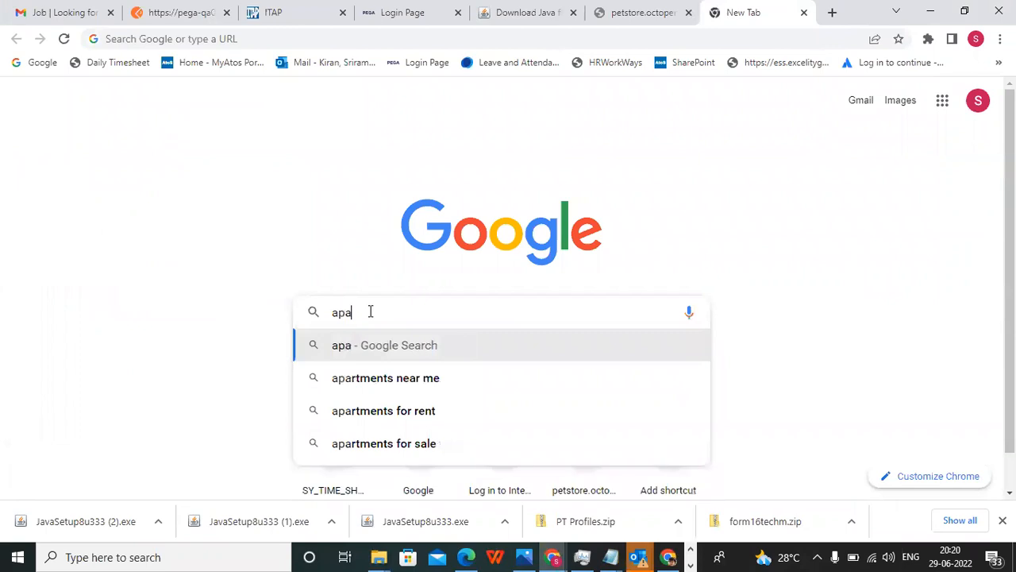
pyautogui.write('c')
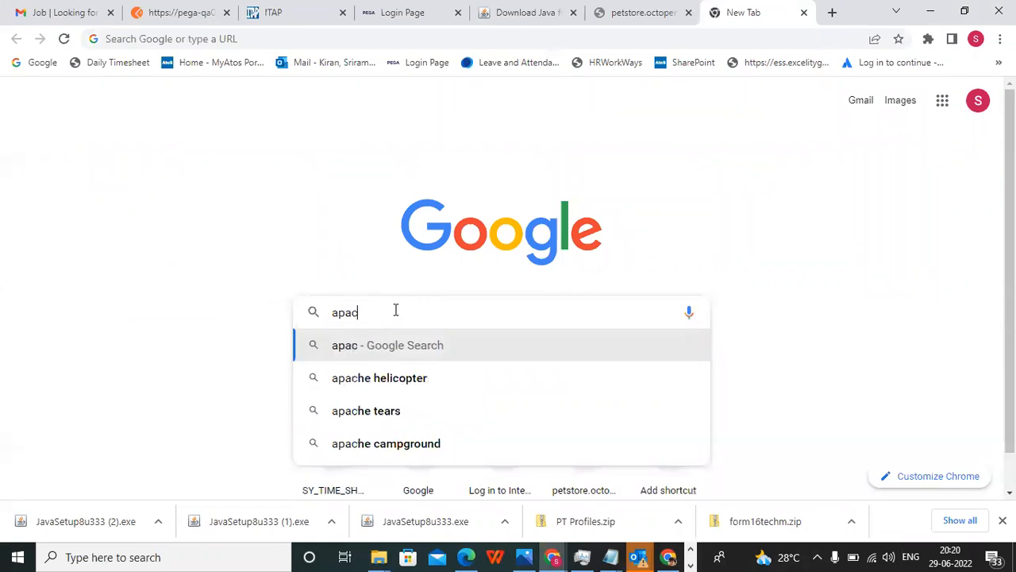
pyautogui.write('hi ')
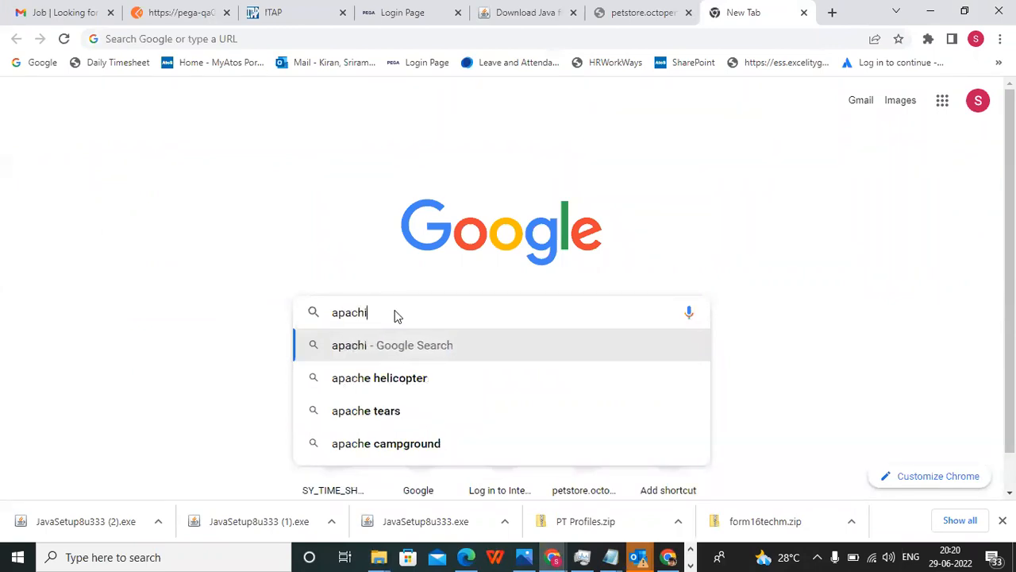
pyautogui.write('j')
pyautogui.press('BackSpace')
pyautogui.press('BackSpace')
pyautogui.press('BackSpace')
pyautogui.press('BackSpace')
pyautogui.press('BackSpace')
pyautogui.press('BackSpace')
pyautogui.press('BackSpace')
pyautogui.press('BackSpace')
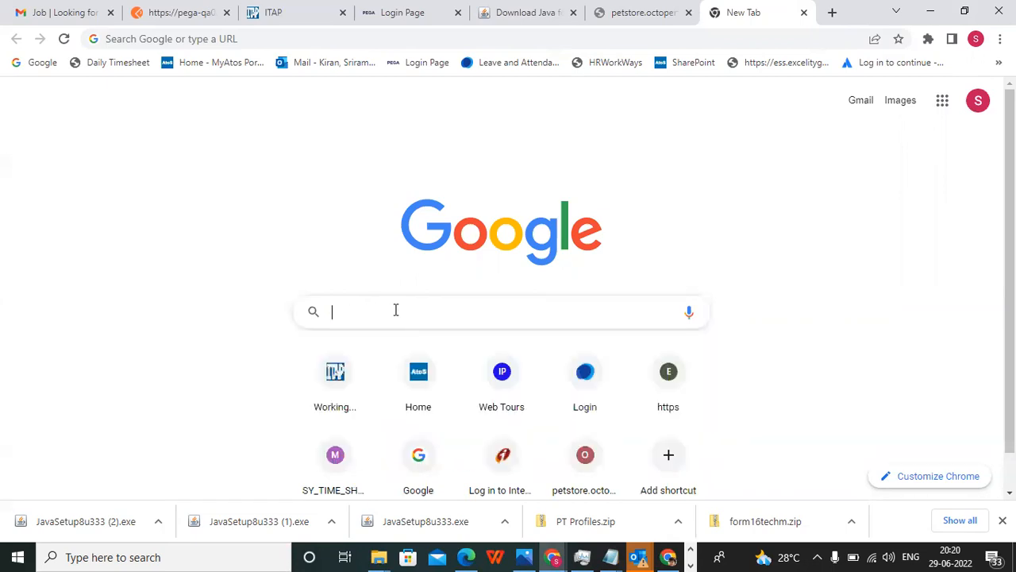
# Search Google for "jmeter download".
pyautogui.write('jmete')
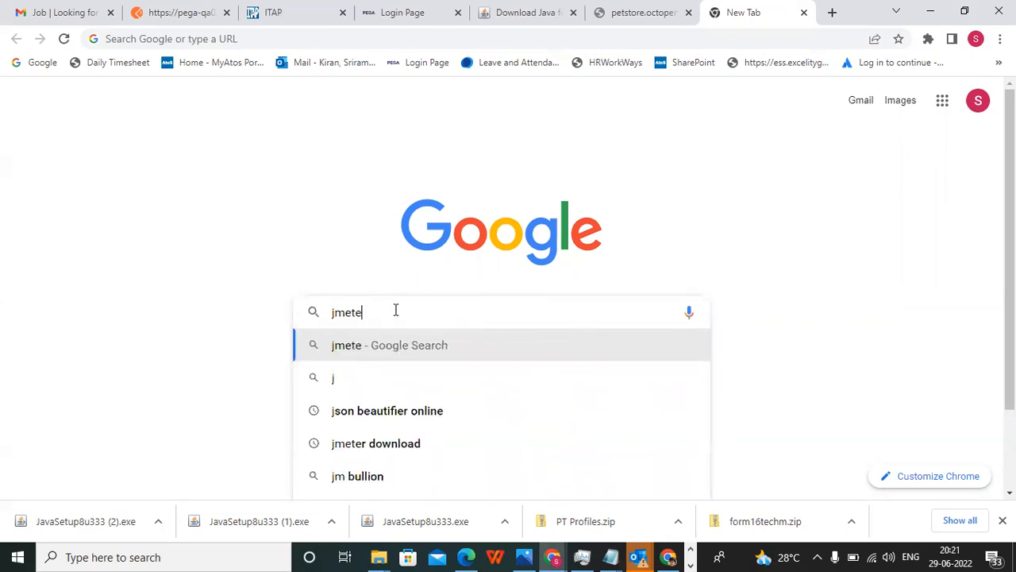
pyautogui.write('r')
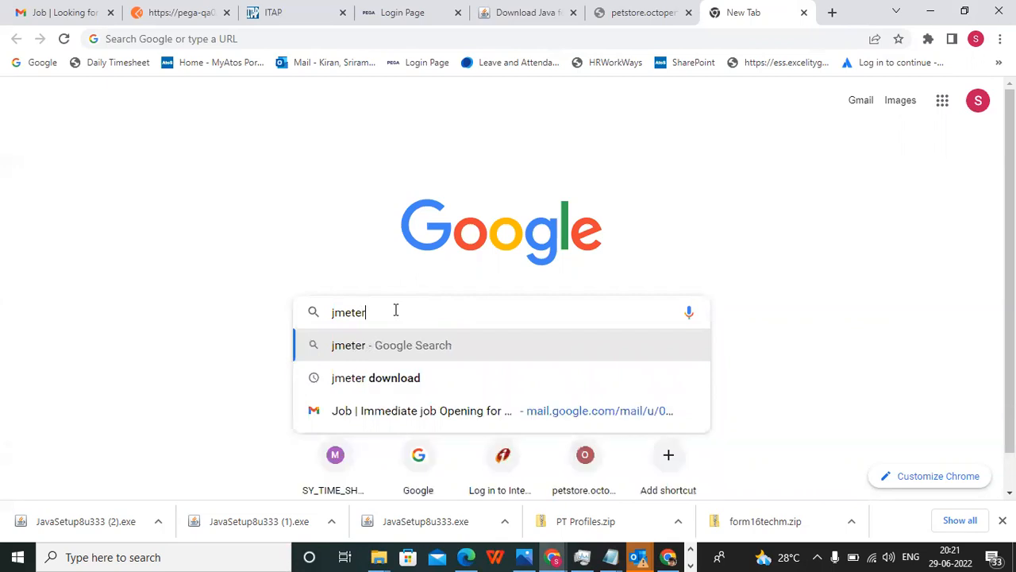
pyautogui.click(407, 386)
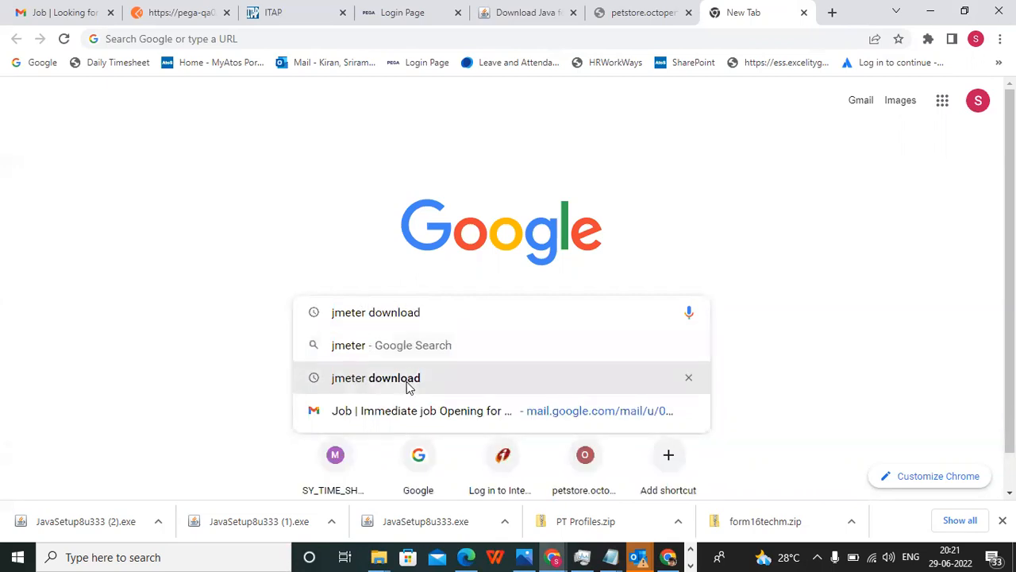
pyautogui.rightClick(406, 382)
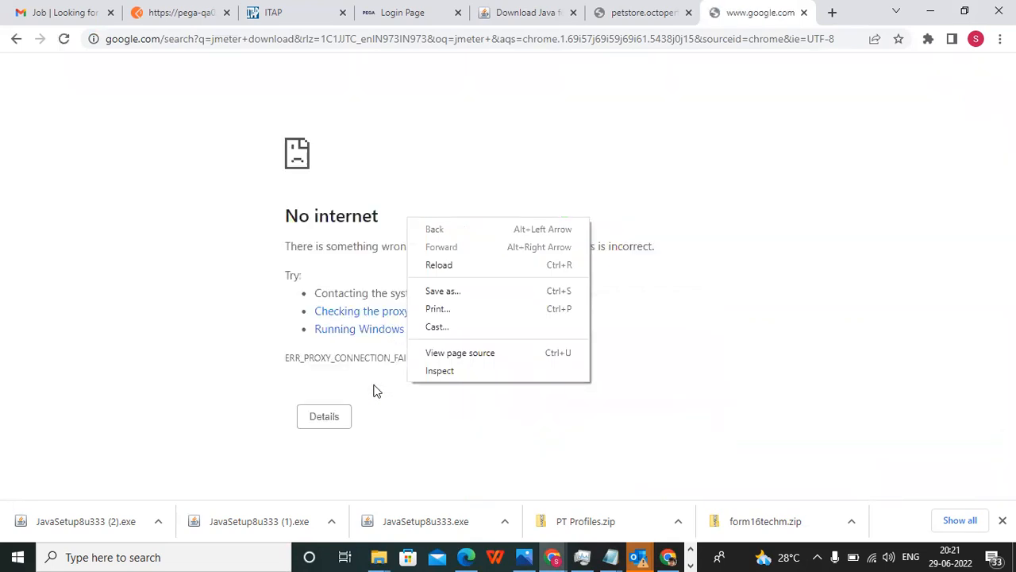
pyautogui.click(374, 387)
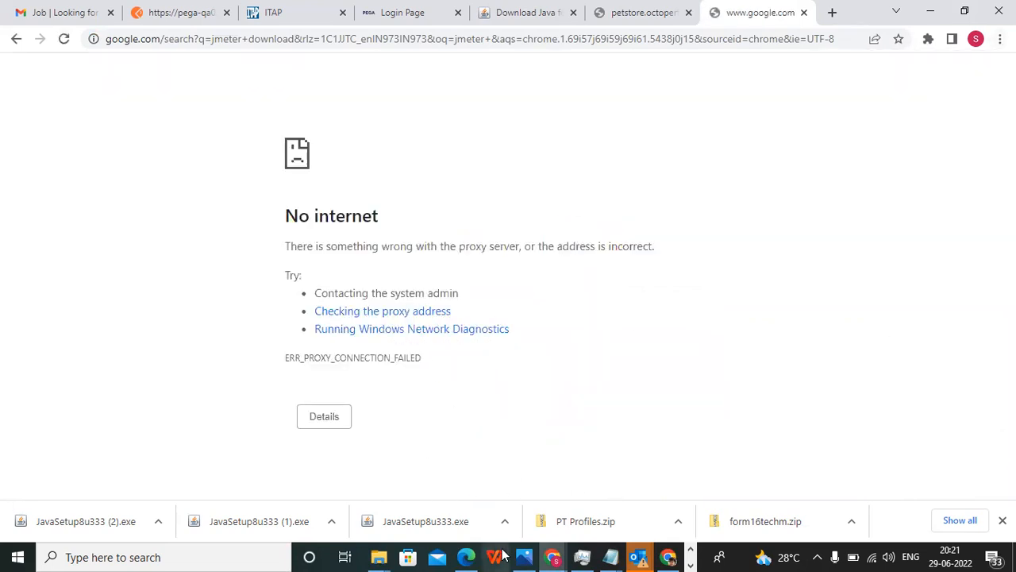
pyautogui.click(461, 555)
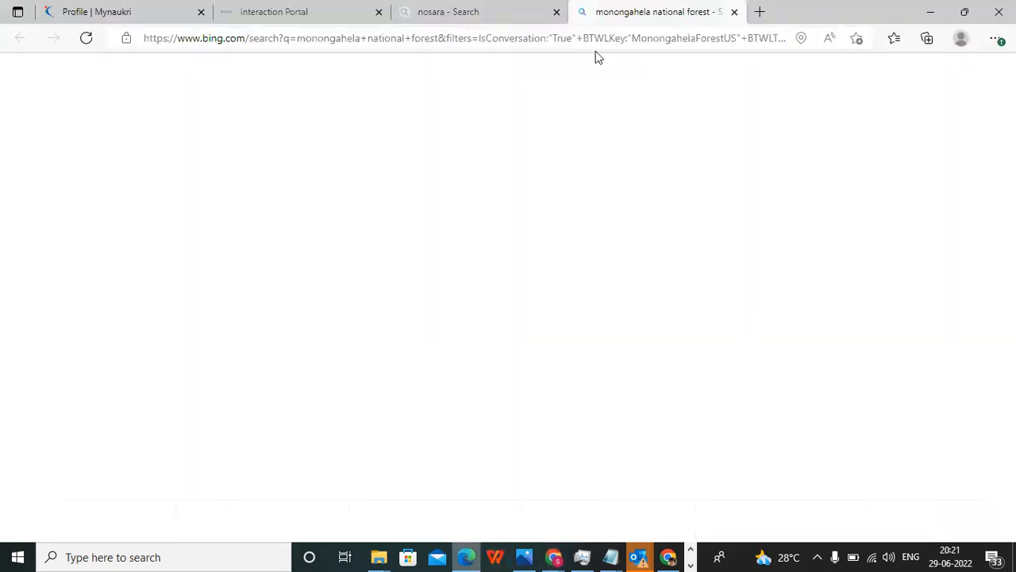
pyautogui.click(588, 41)
pyautogui.write('www.google.com')
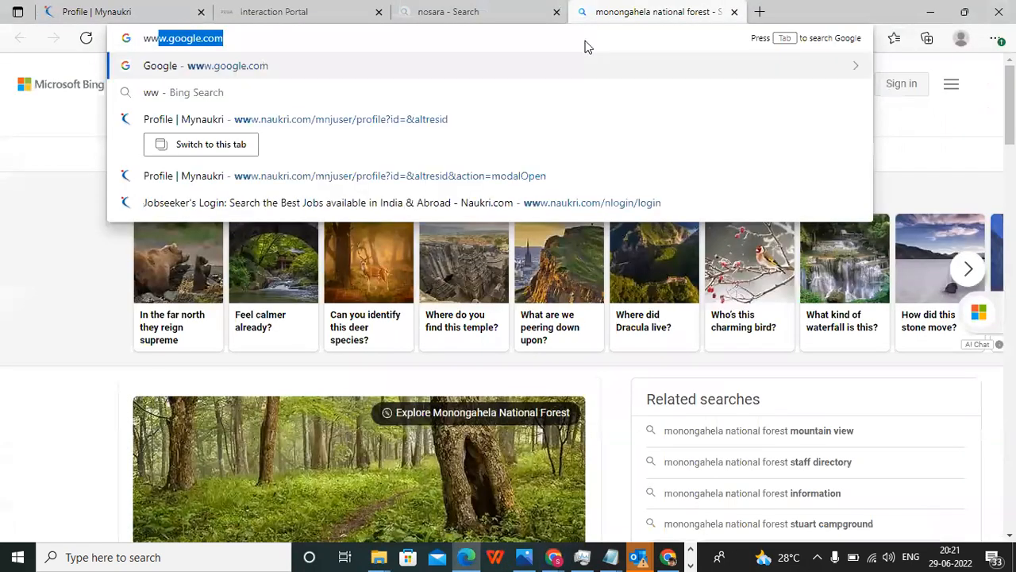
pyautogui.press('Return')
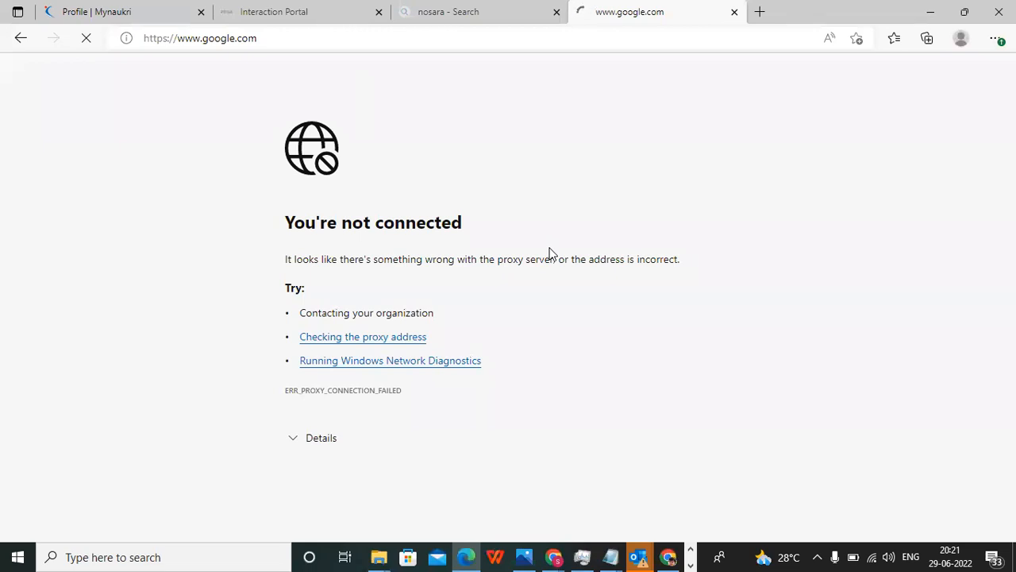
pyautogui.click(466, 11)
pyautogui.click(276, 13)
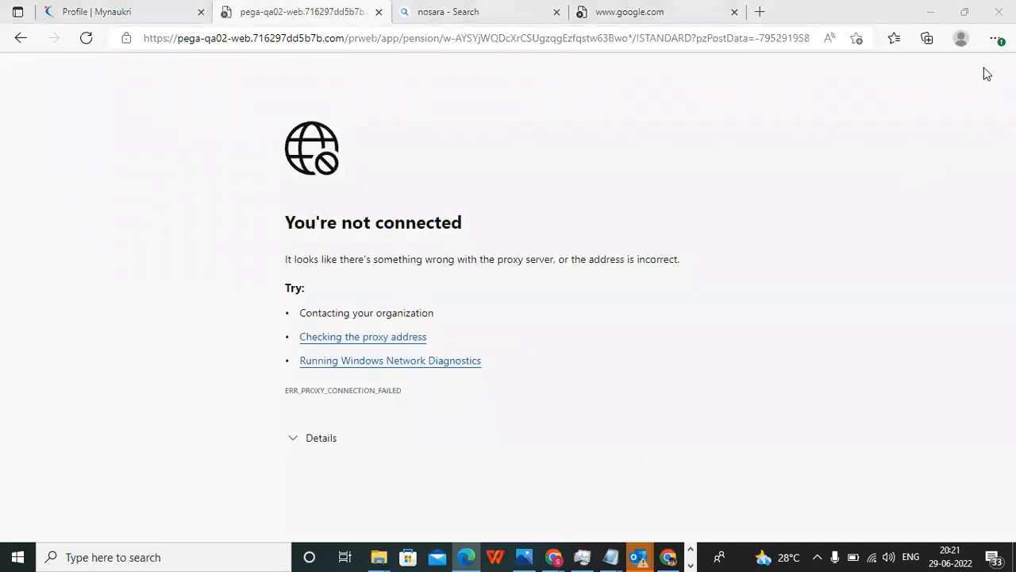
# Switch back to Chrome, search its settings for "proxy", and open the computer's proxy settings.
pyautogui.click(553, 556)
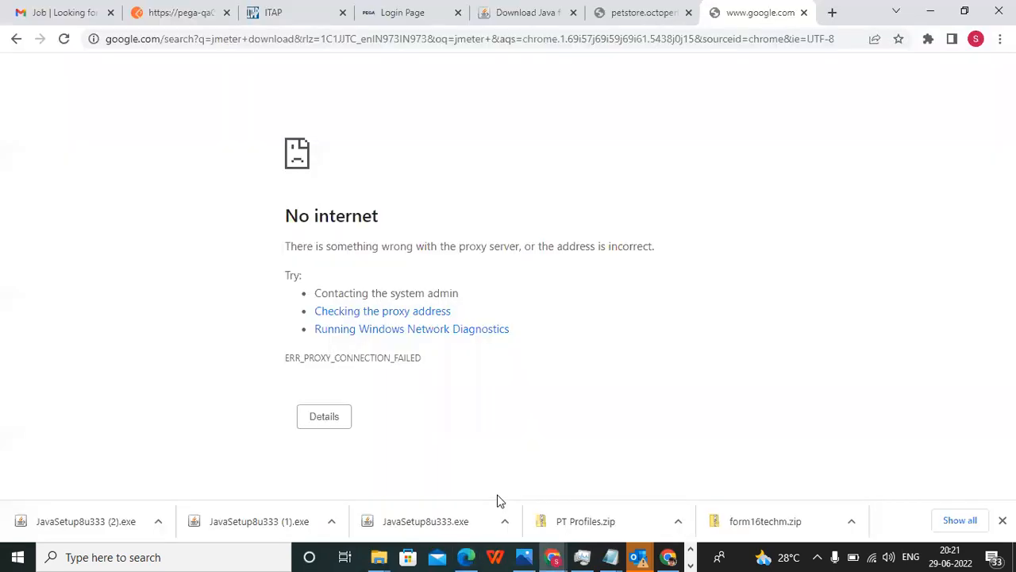
pyautogui.click(1000, 39)
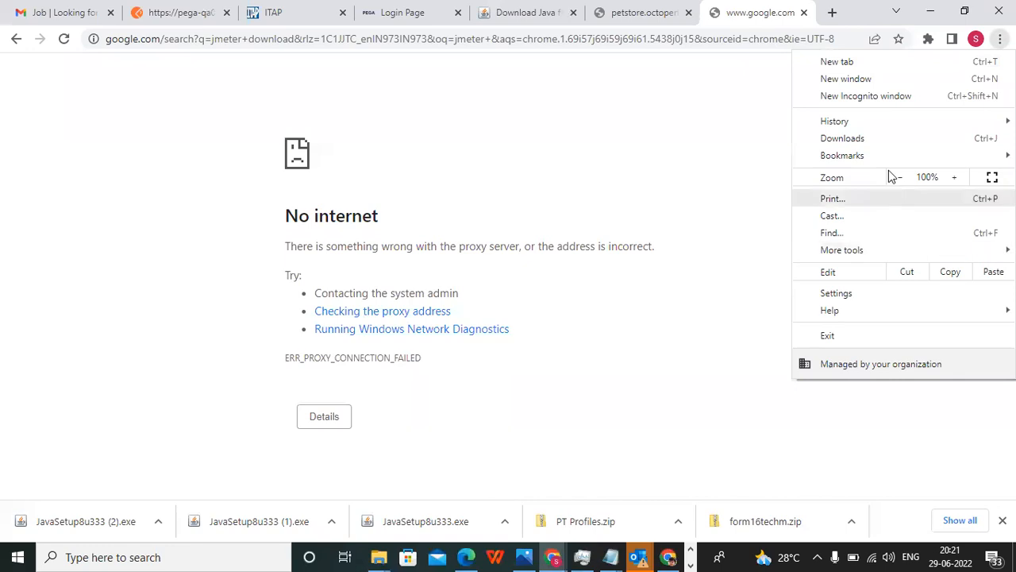
pyautogui.click(848, 293)
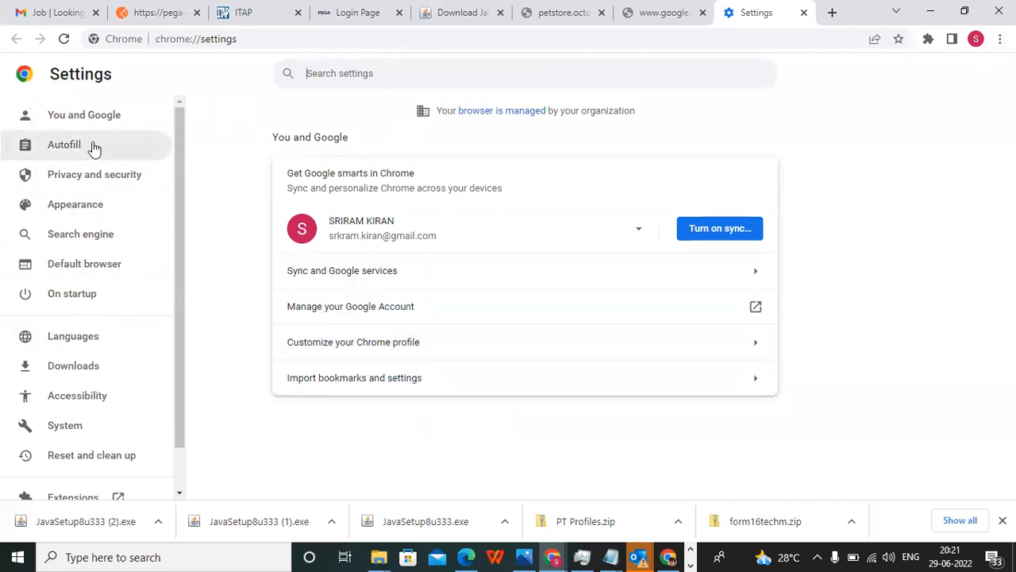
pyautogui.click(96, 119)
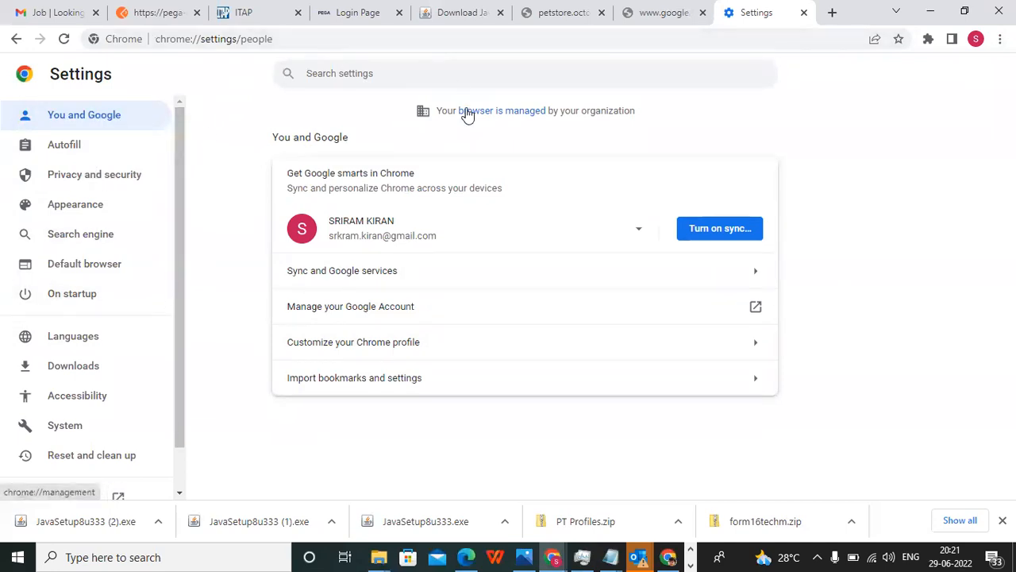
pyautogui.click(322, 76)
pyautogui.write('proxy')
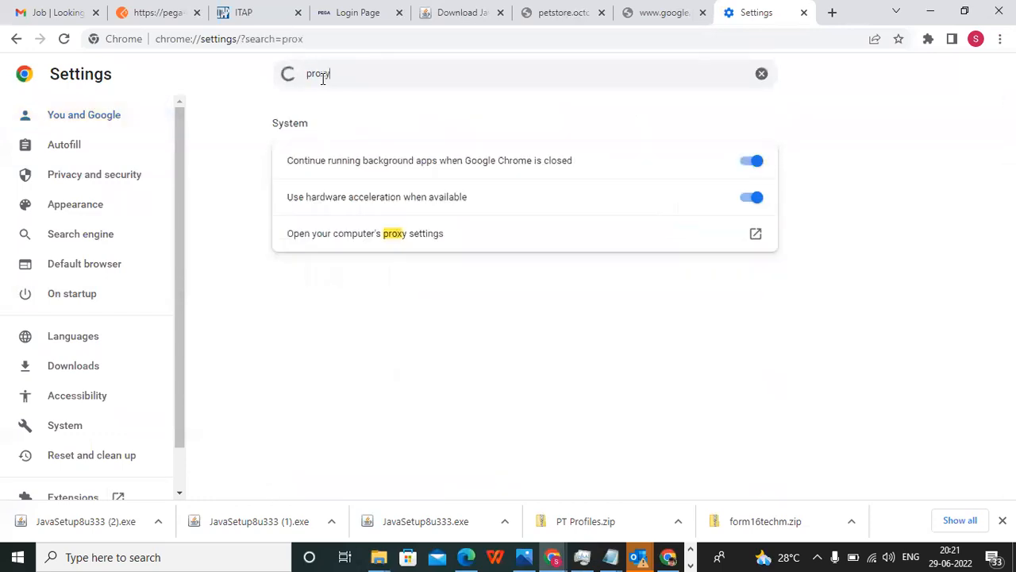
pyautogui.click(393, 233)
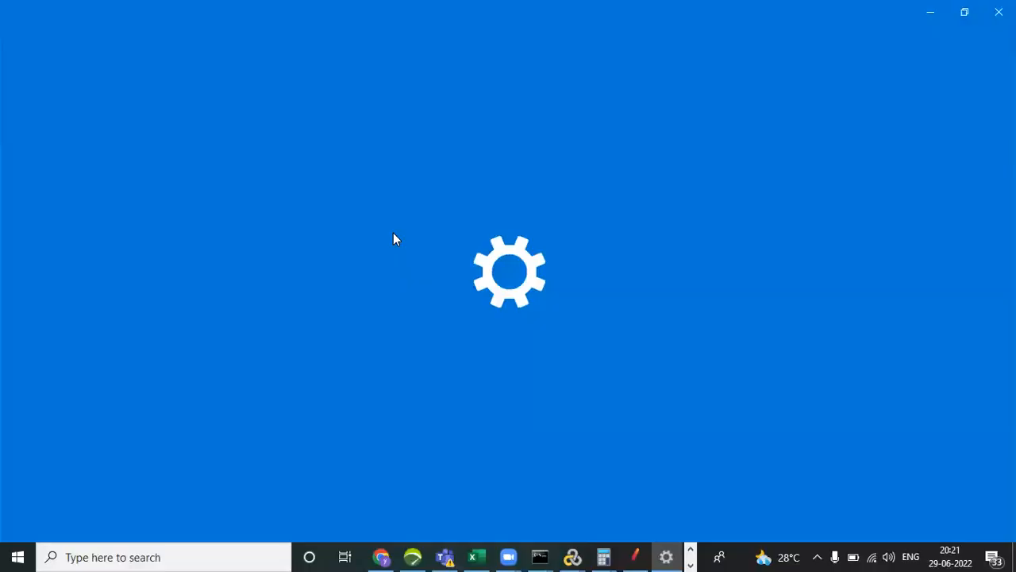
# Turn off the manual proxy server and turn on automatic detection of proxy settings.
pyautogui.scroll(-5, 378, 288)
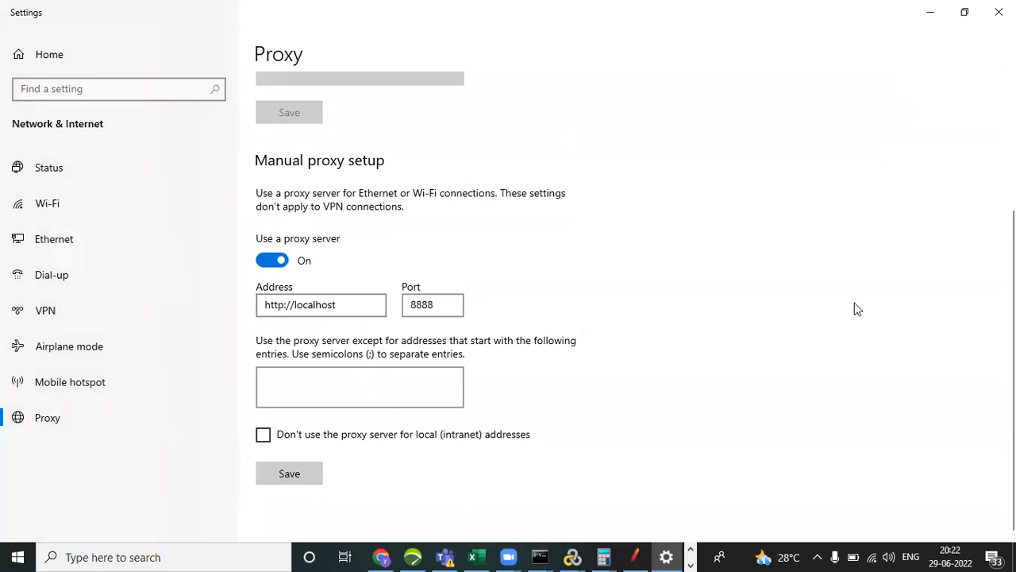
pyautogui.scroll(4, 635, 307)
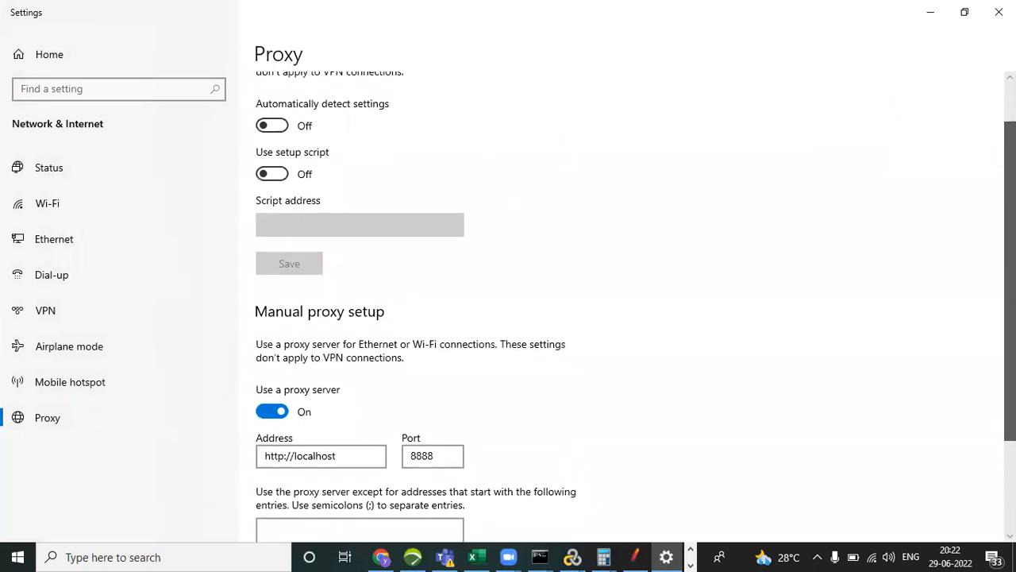
pyautogui.scroll(-1, 440, 405)
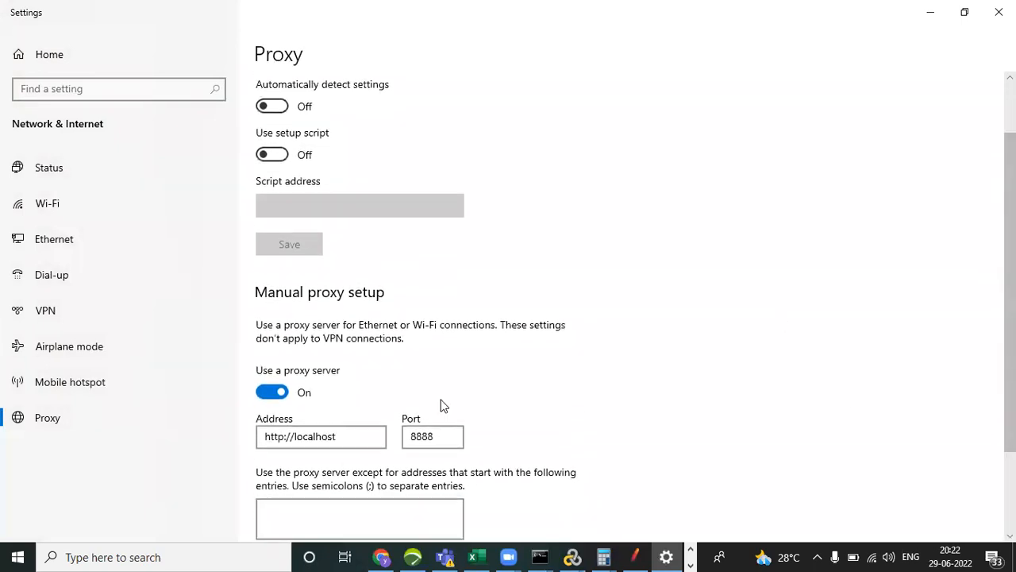
pyautogui.click(274, 393)
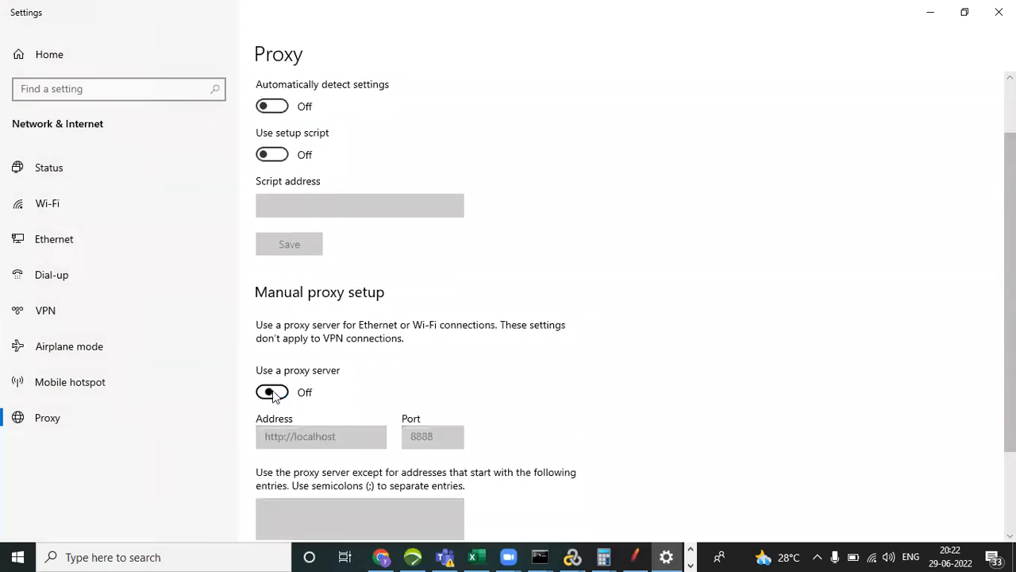
pyautogui.click(284, 109)
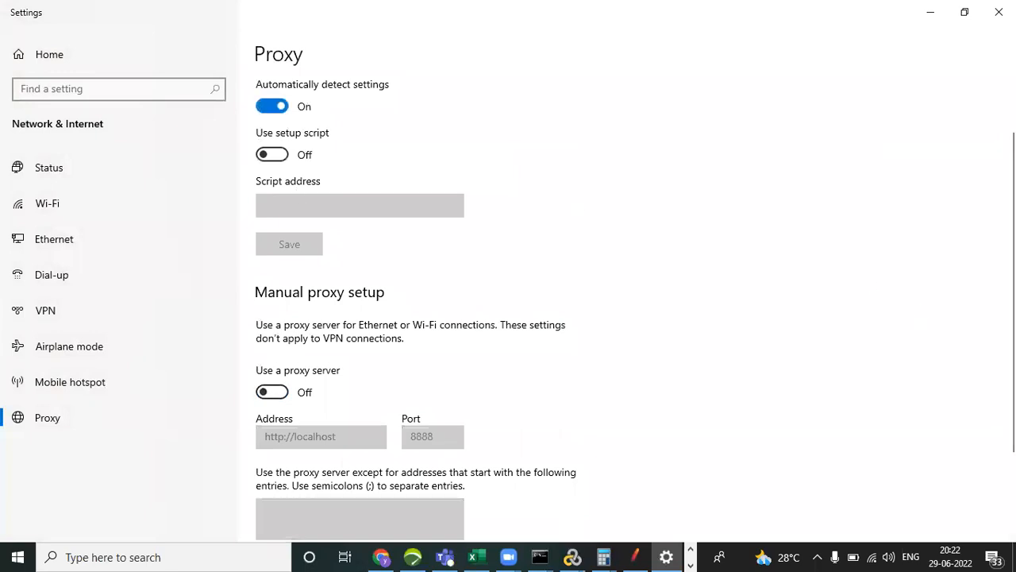
# Check the automatic and manual proxy setup in the computer's proxy settings, then return to the browser.
pyautogui.scroll(-3, 508, 310)
pyautogui.scroll(4, 635, 310)
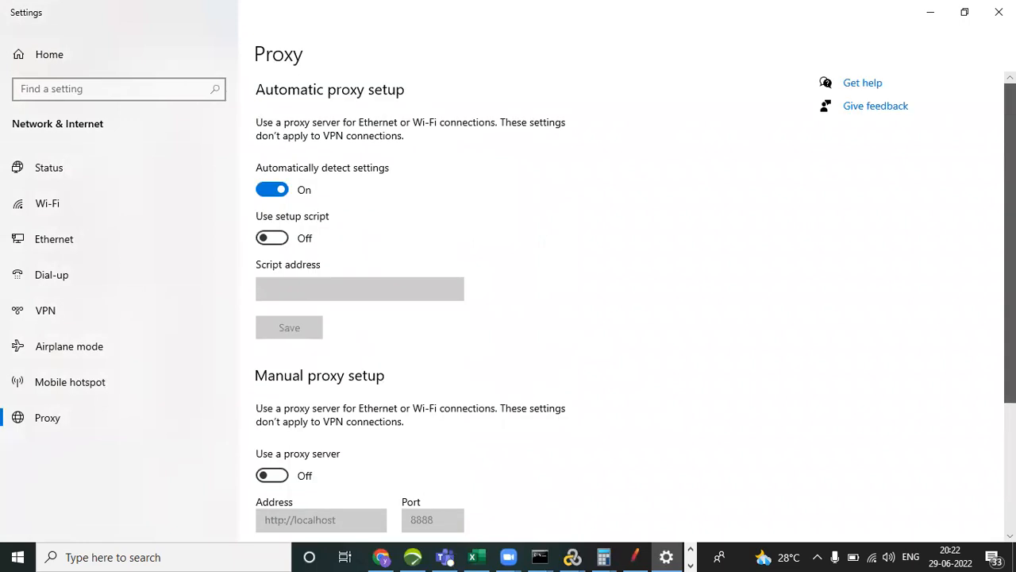
pyautogui.click(999, 11)
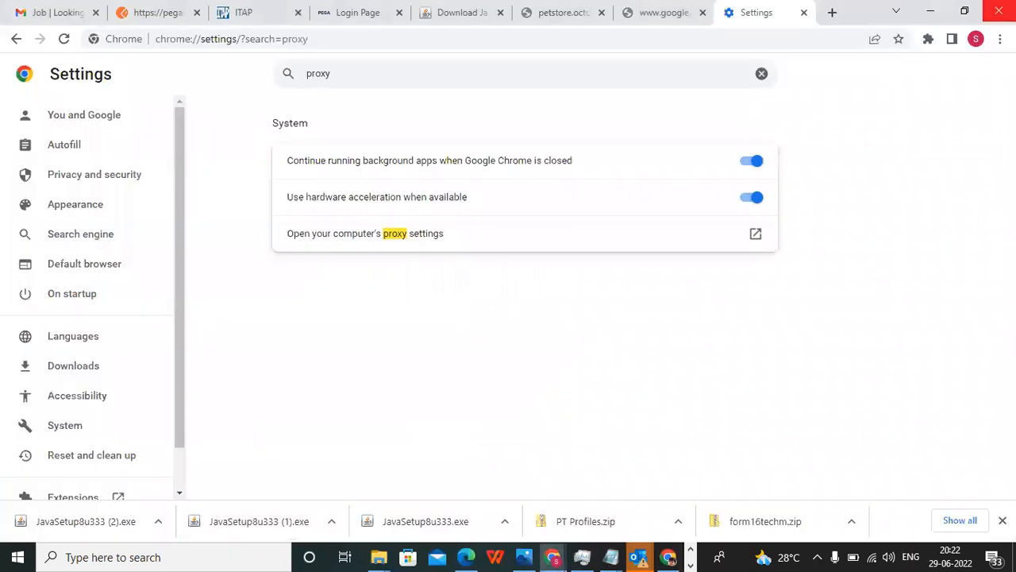
pyautogui.click(409, 234)
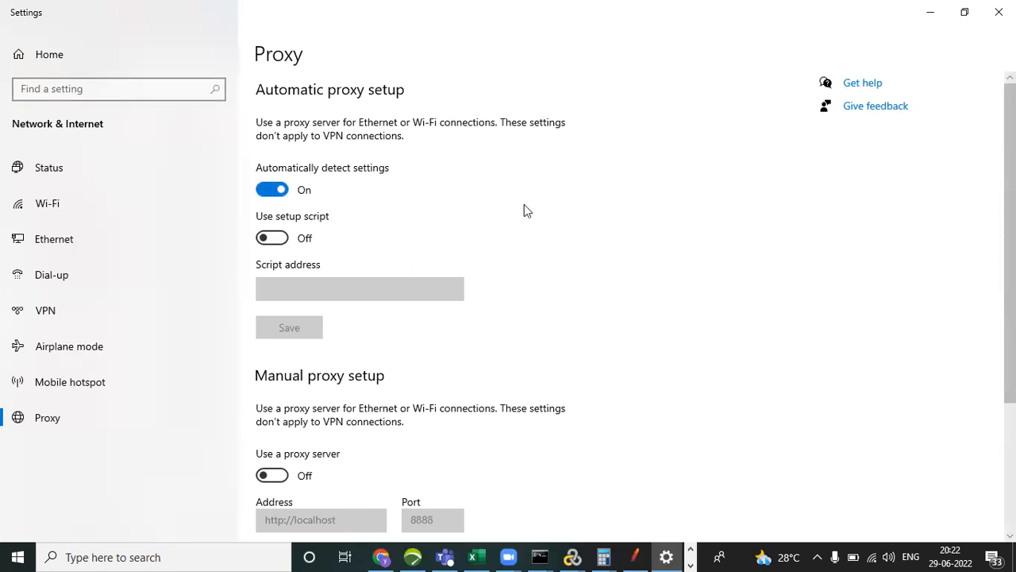
pyautogui.click(999, 11)
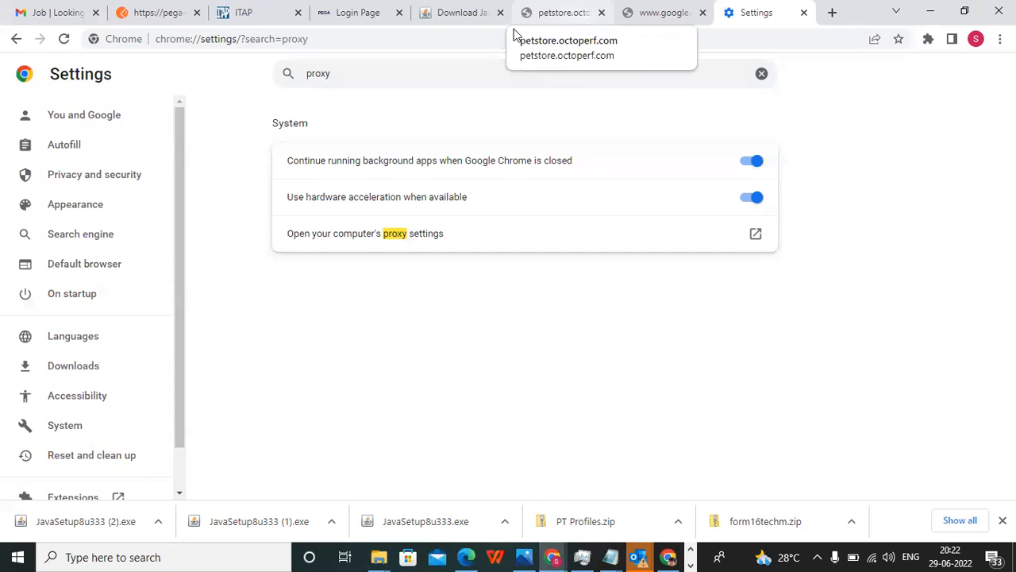
# Reload the "jmeter download" search and browse the Download Apache JMeter page to the Apache JMeter 5.5 binaries.
pyautogui.click(681, 22)
pyautogui.click(575, 46)
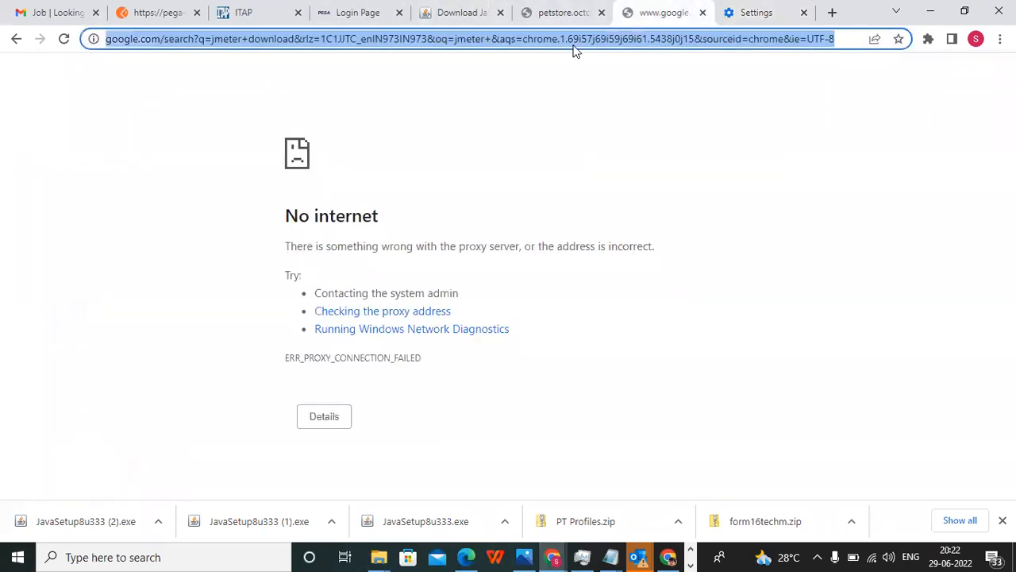
pyautogui.press('Return')
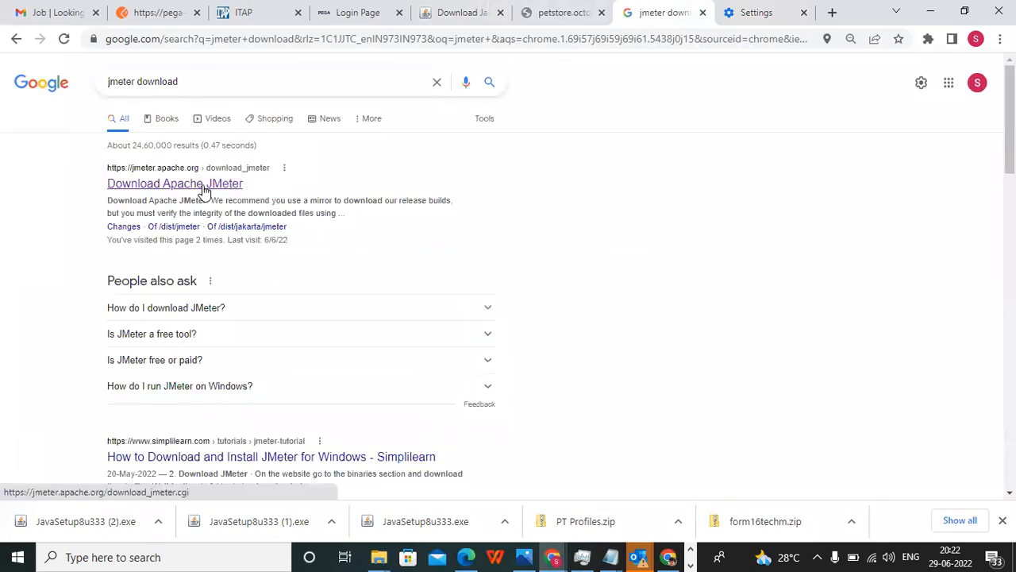
pyautogui.click(204, 185)
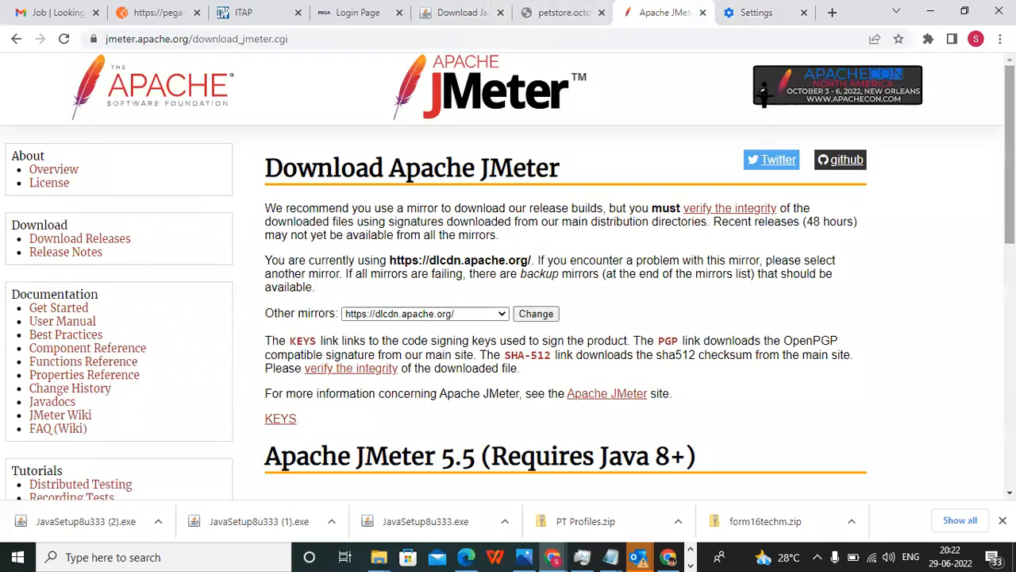
pyautogui.scroll(-3, 1009, 159)
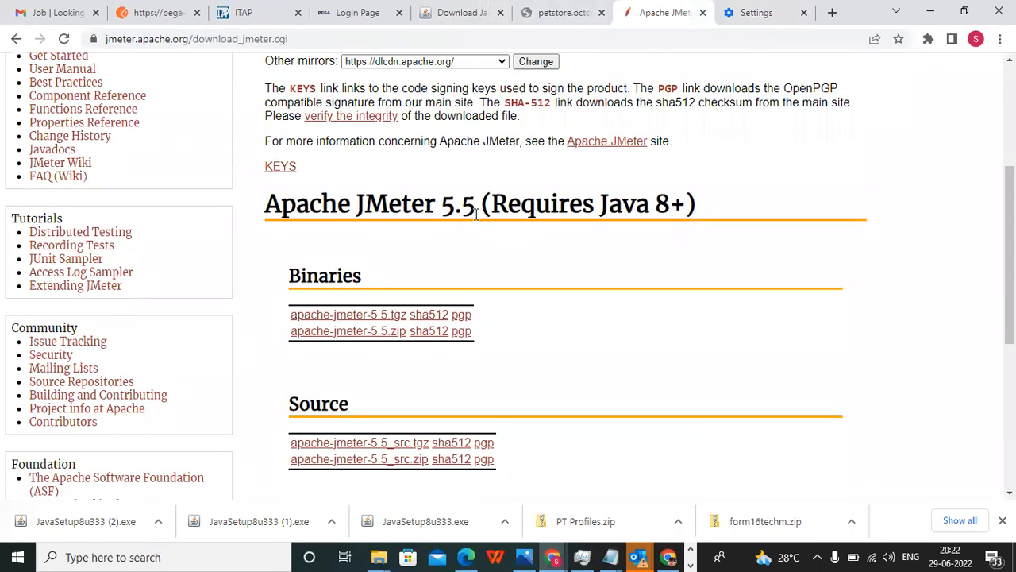
pyautogui.scroll(-2, 1010, 246)
pyautogui.scroll(-3, 1010, 246)
pyautogui.scroll(5, 1010, 246)
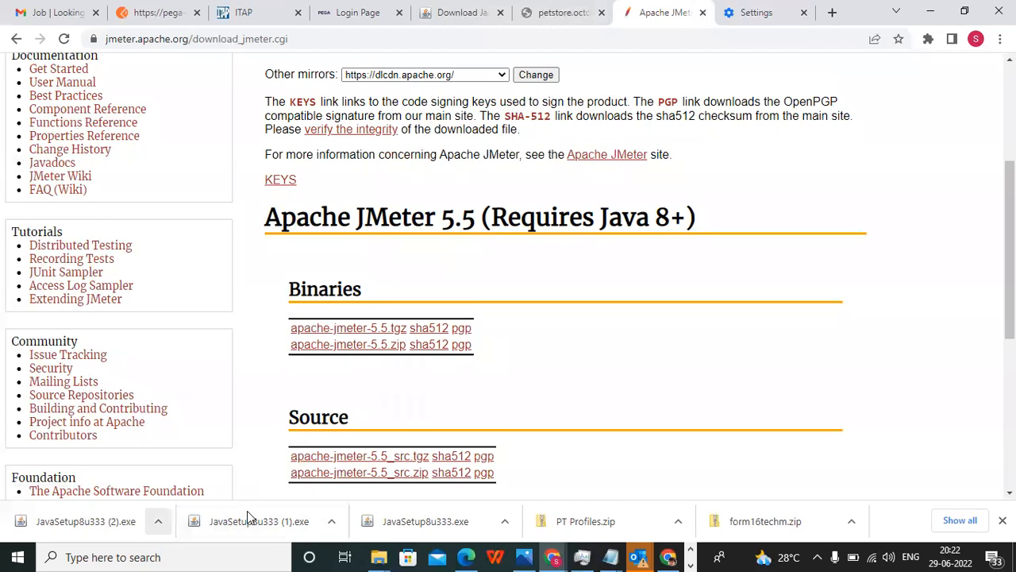
# Switch to File Explorer, find the apache-jmeter-5.4.3 folder in Downloads, and open its inner bin folder.
pyautogui.click(376, 556)
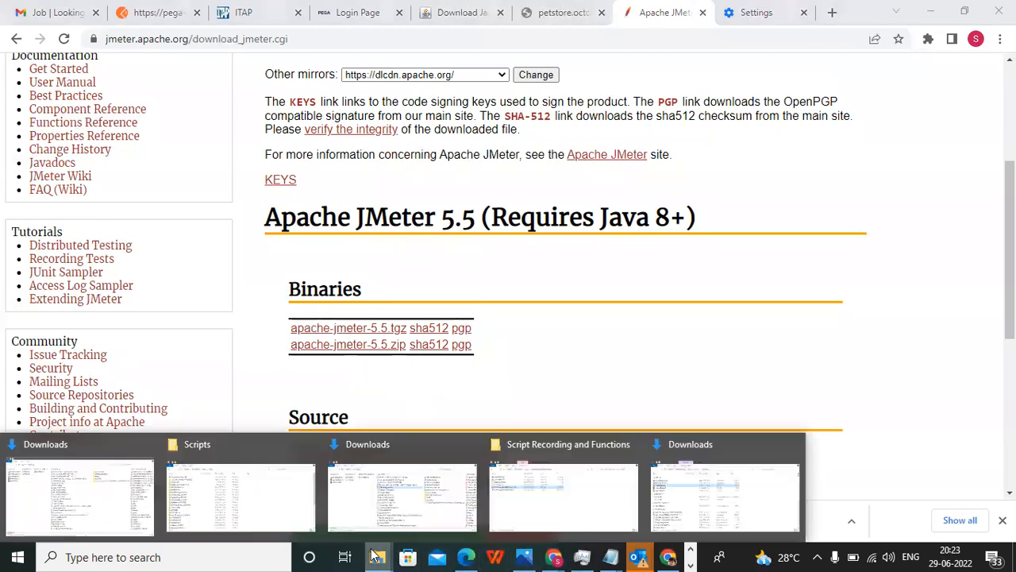
pyautogui.click(413, 485)
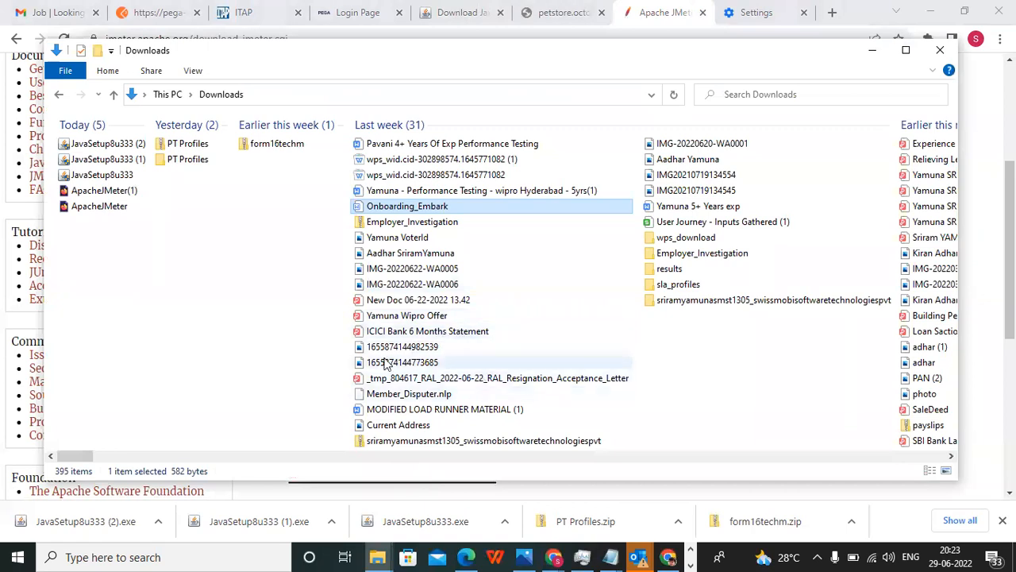
pyautogui.click(402, 252)
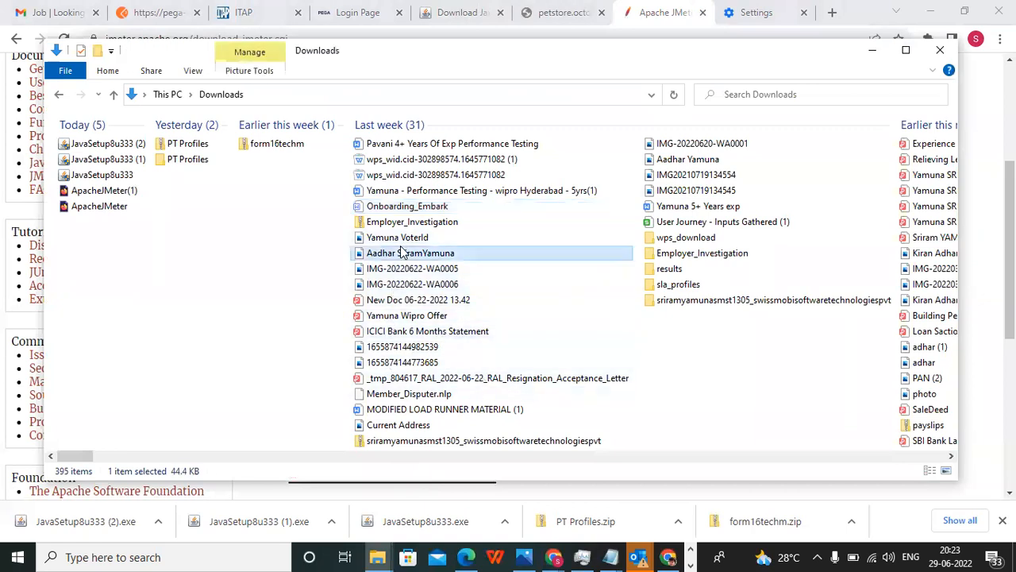
pyautogui.press('a')
pyautogui.press('a')
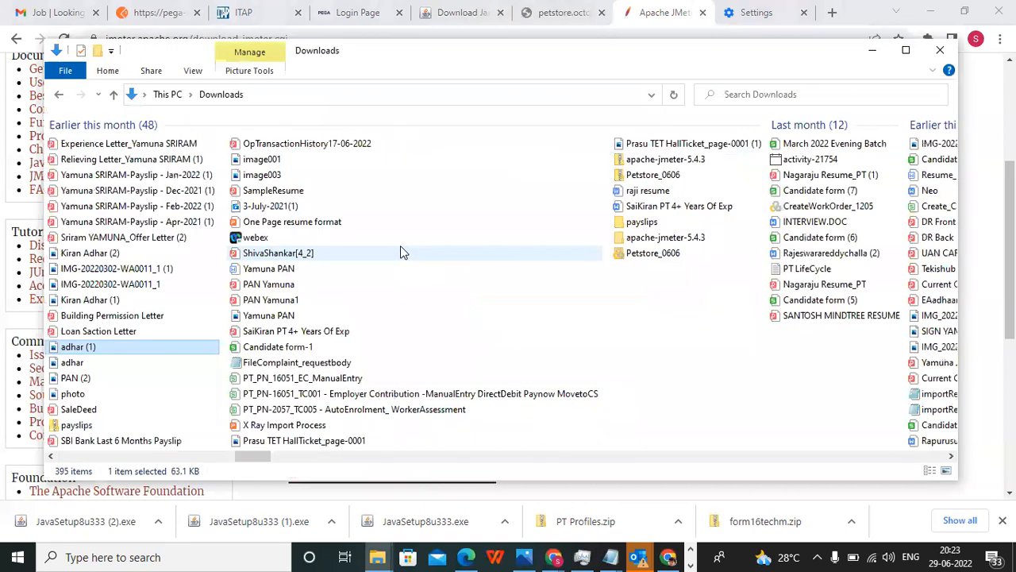
pyautogui.press('a')
pyautogui.press('a')
pyautogui.press('a')
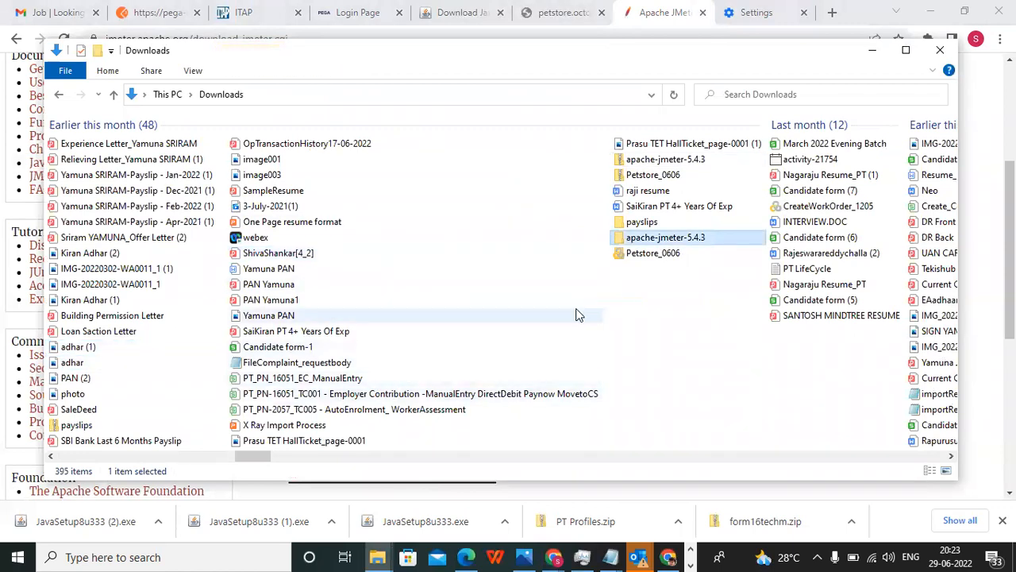
pyautogui.doubleClick(655, 240)
pyautogui.doubleClick(99, 142)
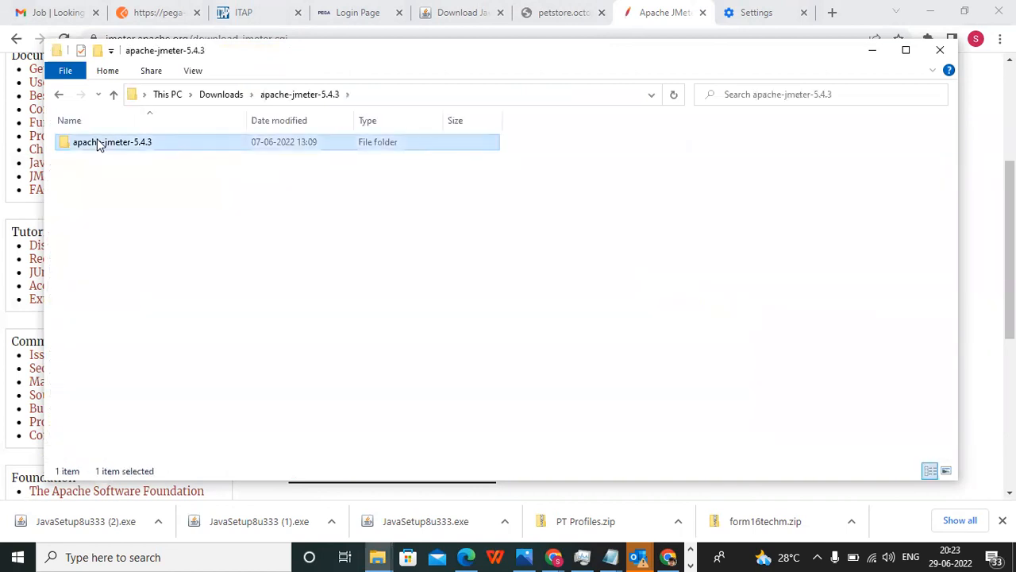
pyautogui.doubleClick(107, 142)
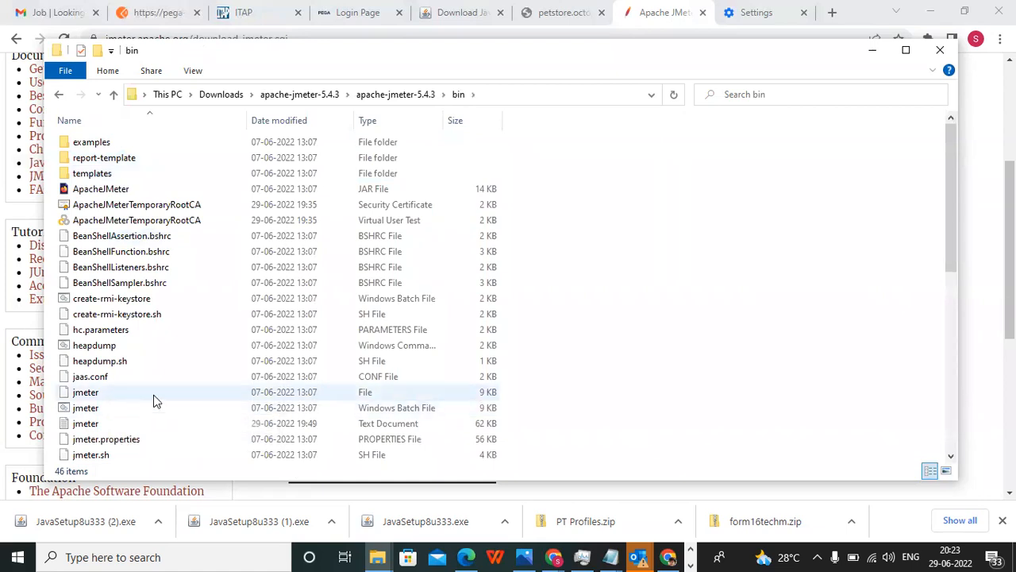
# Try to launch JMeter with the jmeter Windows batch file in the bin folder, and dismiss the console window.
pyautogui.click(155, 405)
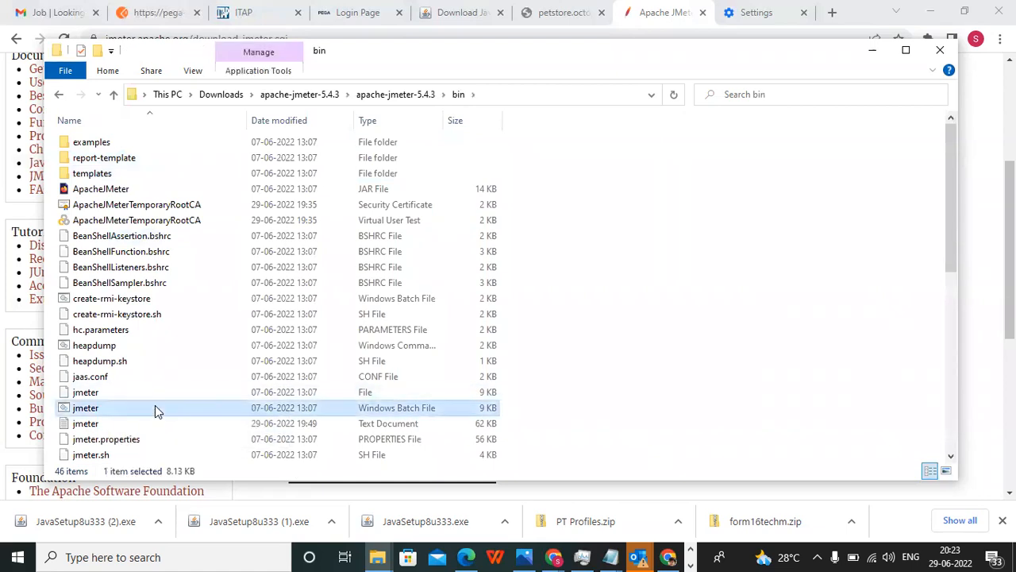
pyautogui.doubleClick(154, 408)
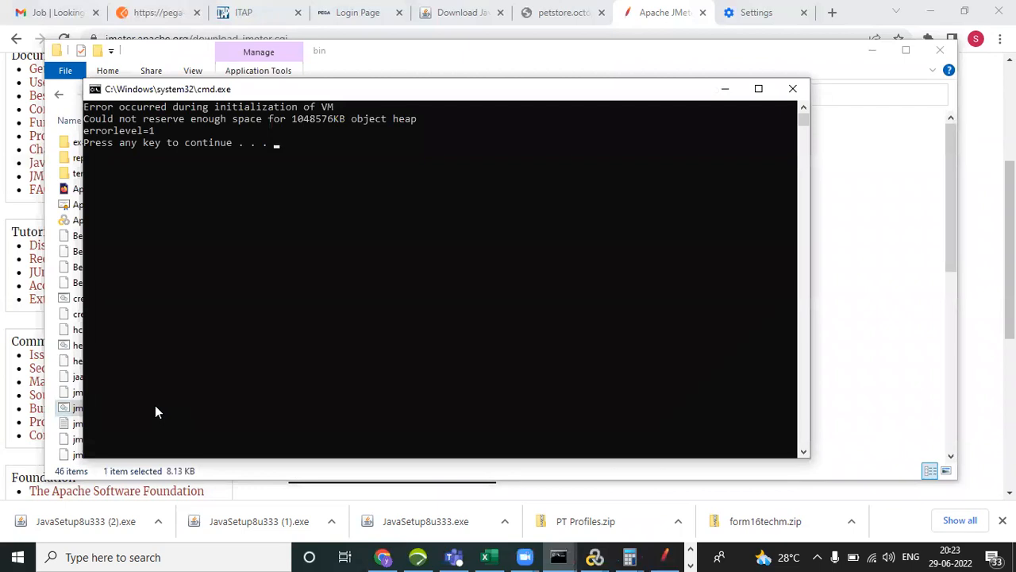
pyautogui.press('Return')
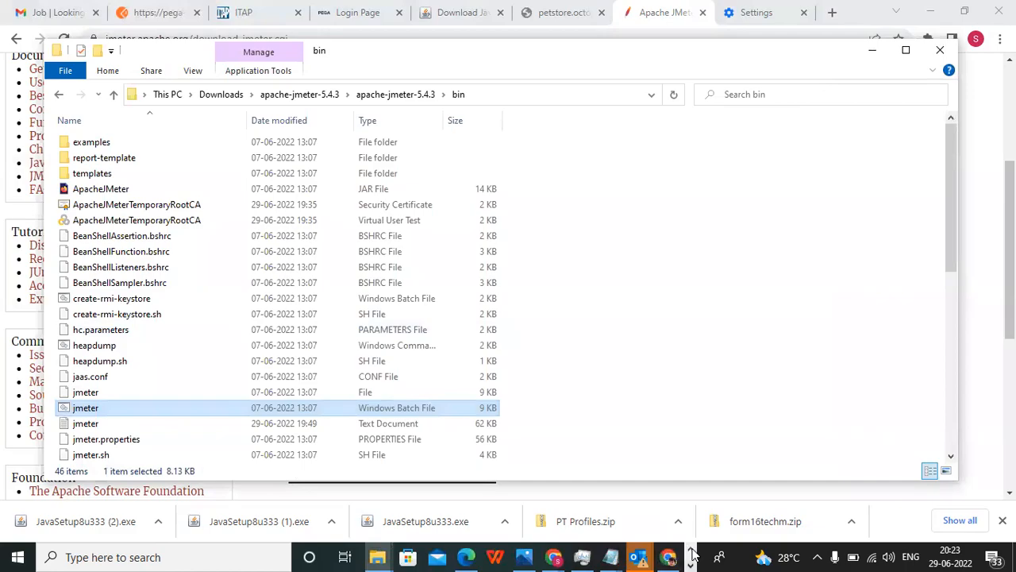
# Switch to the open Apache JMeter window and start a new test plan, choosing to save the current one.
pyautogui.click(665, 556)
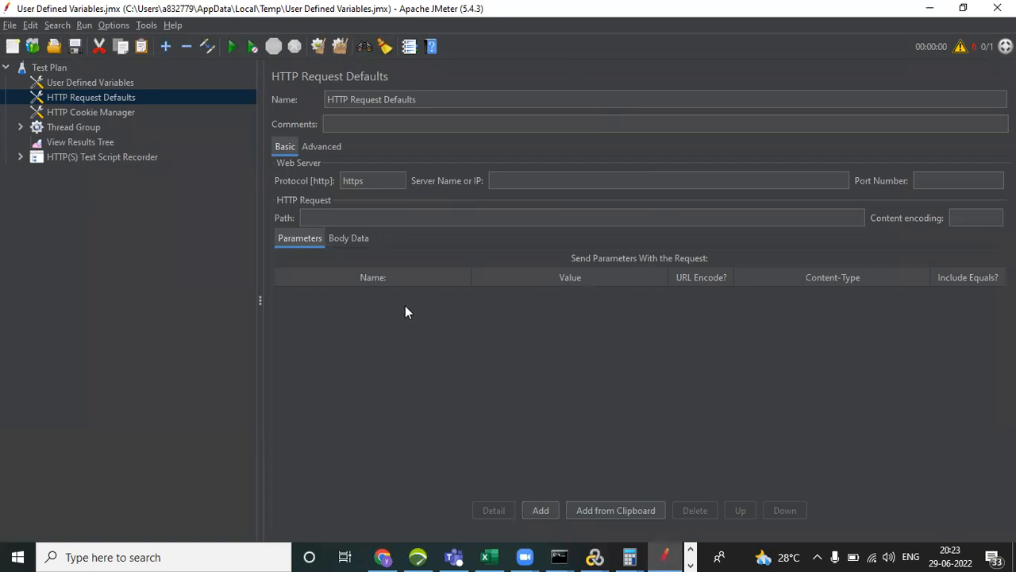
pyautogui.click(7, 26)
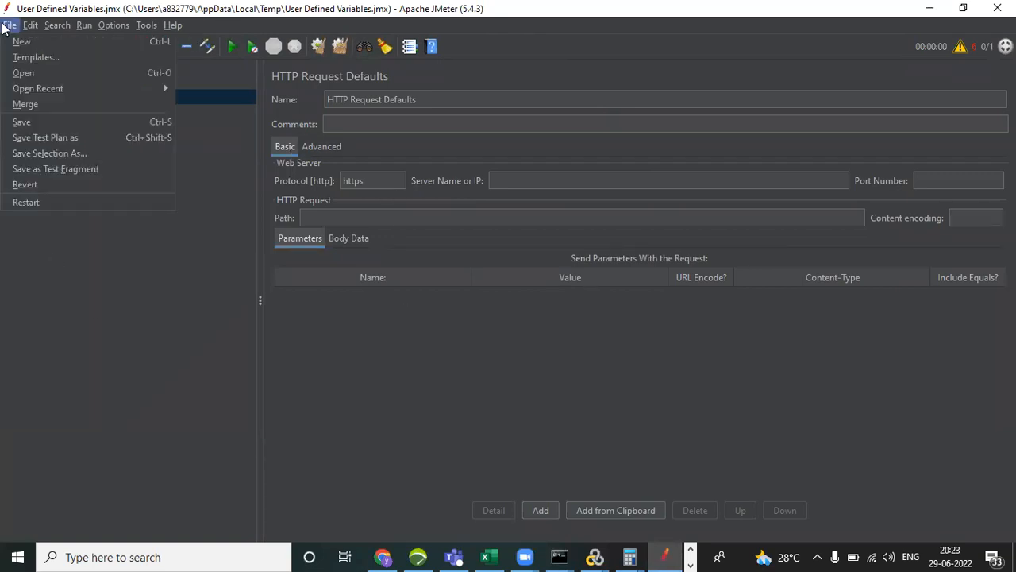
pyautogui.click(52, 41)
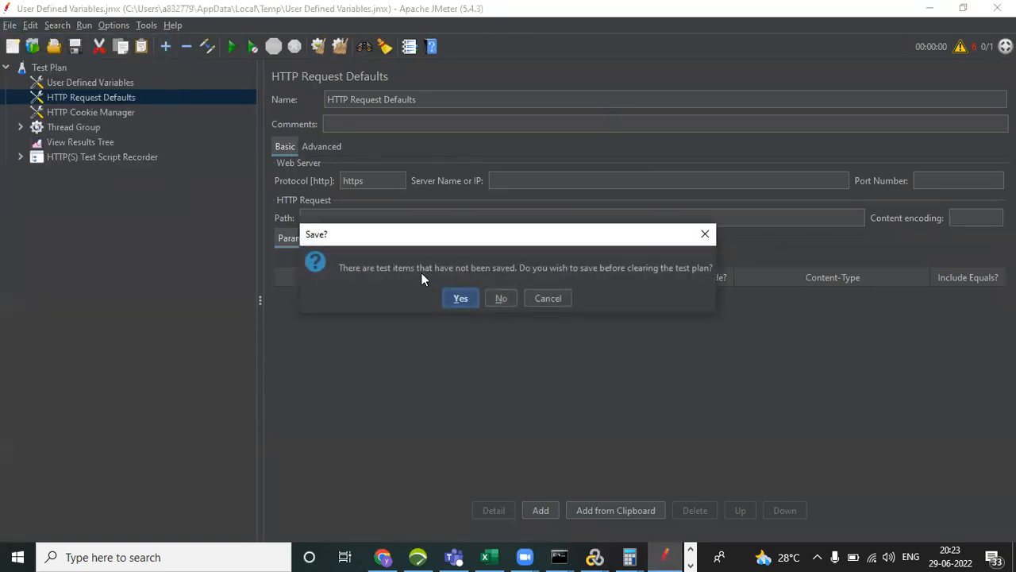
pyautogui.click(462, 298)
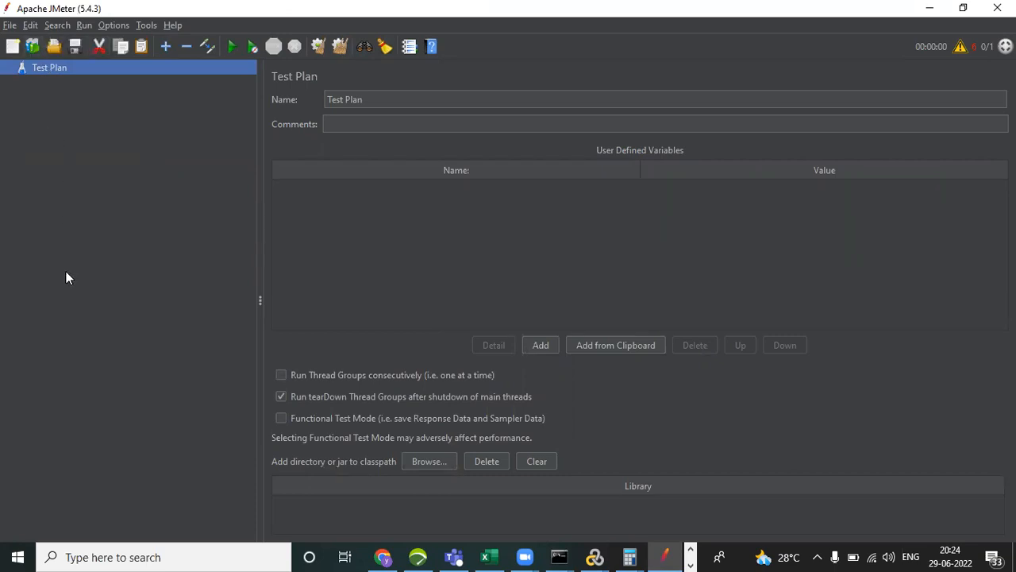
# Create a test plan from the Recording template with hostToRecord left empty, keeping recording.xml and the https scheme.
pyautogui.click(33, 48)
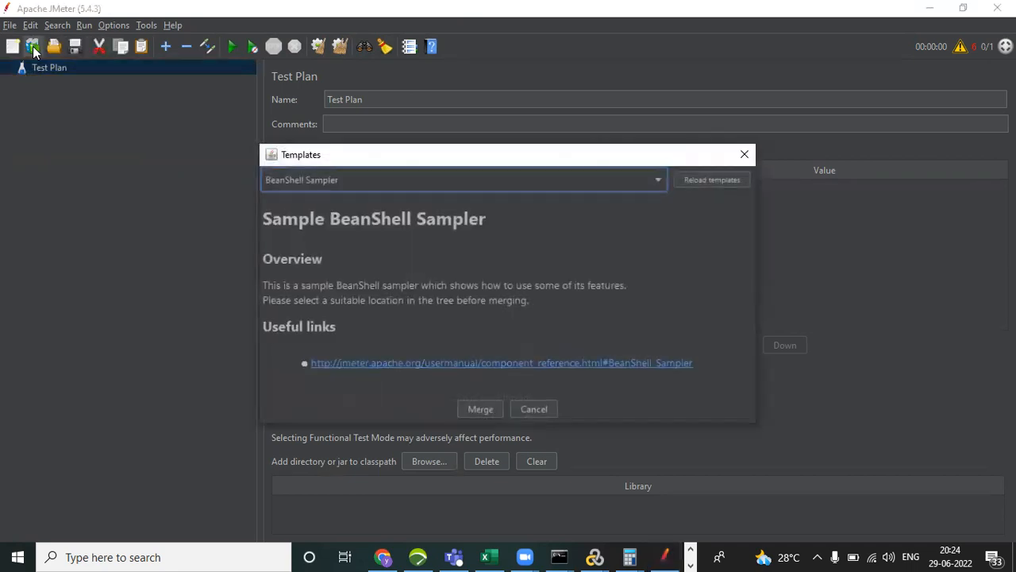
pyautogui.click(498, 186)
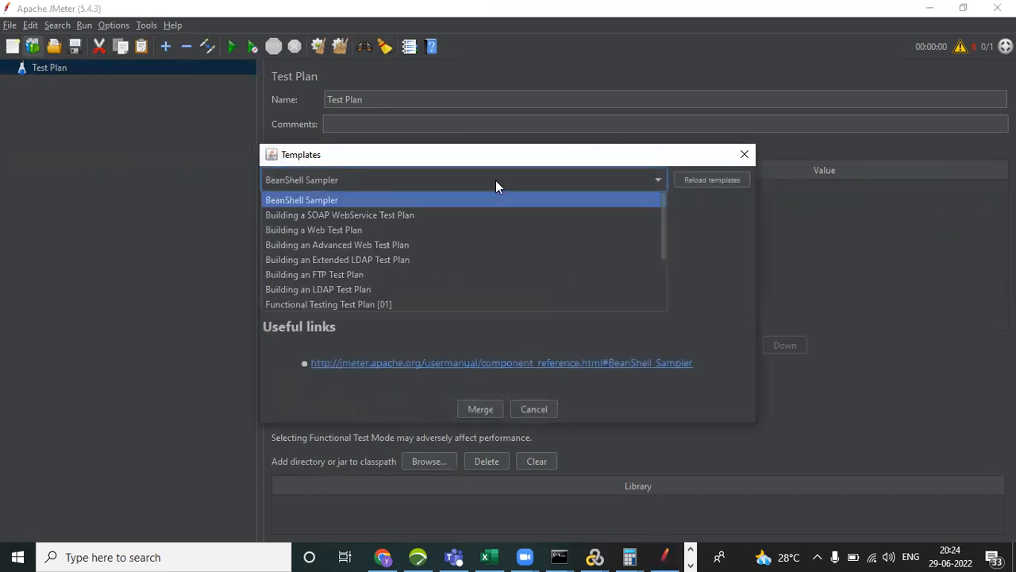
pyautogui.scroll(-2, 482, 201)
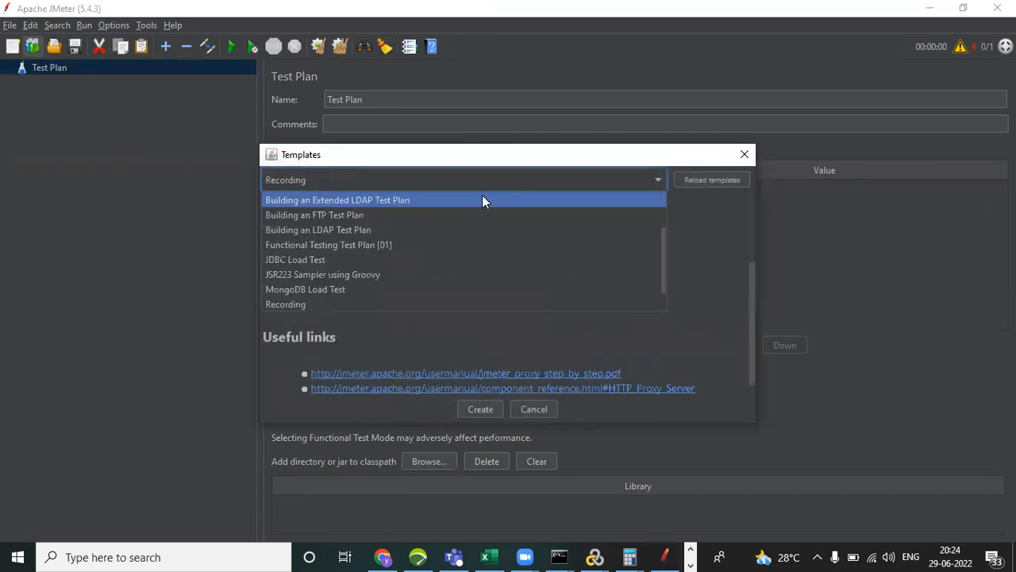
pyautogui.click(410, 304)
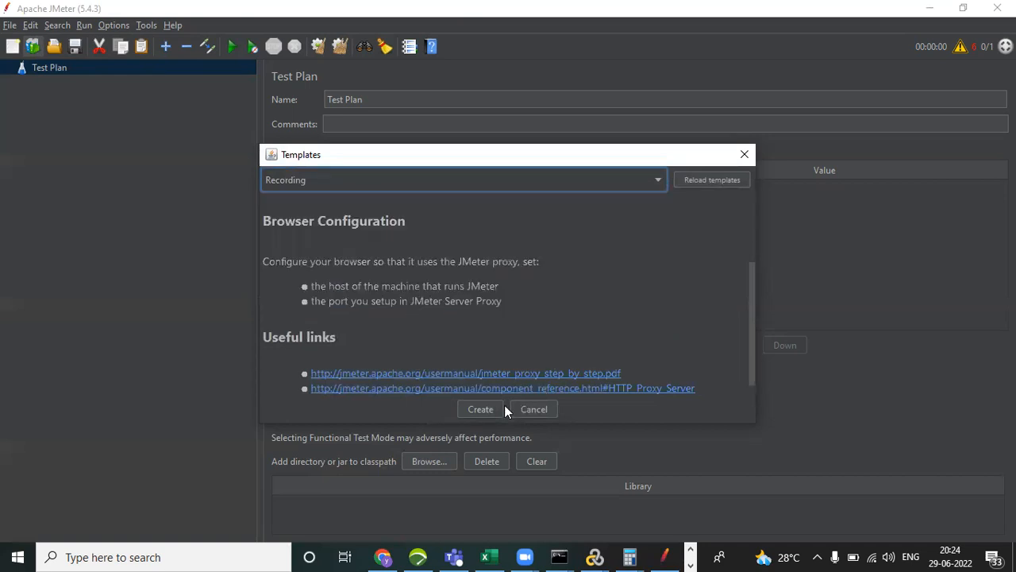
pyautogui.click(480, 409)
pyautogui.moveTo(567, 272); pyautogui.dragTo(433, 270)
pyautogui.press('BackSpace')
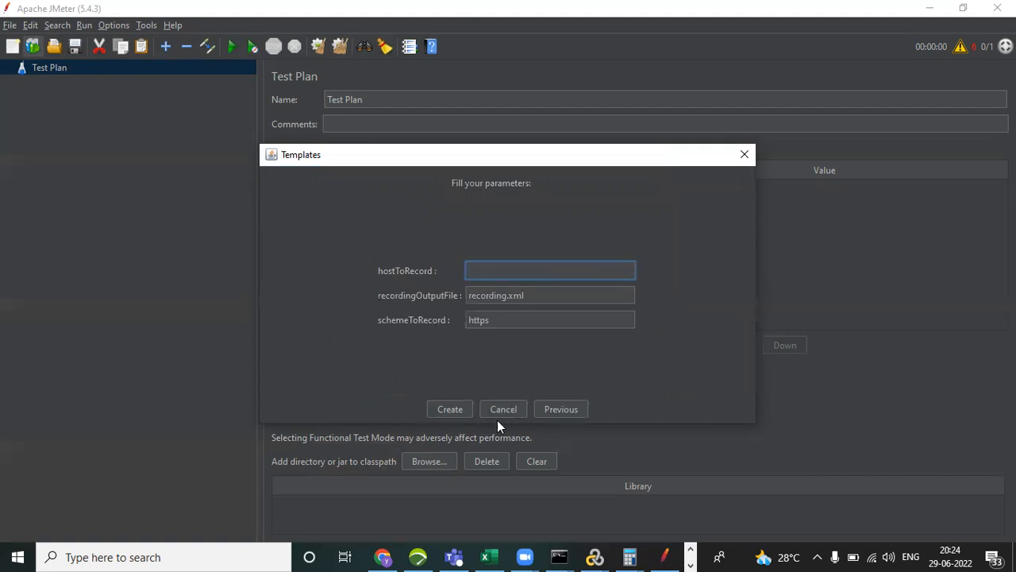
pyautogui.click(455, 410)
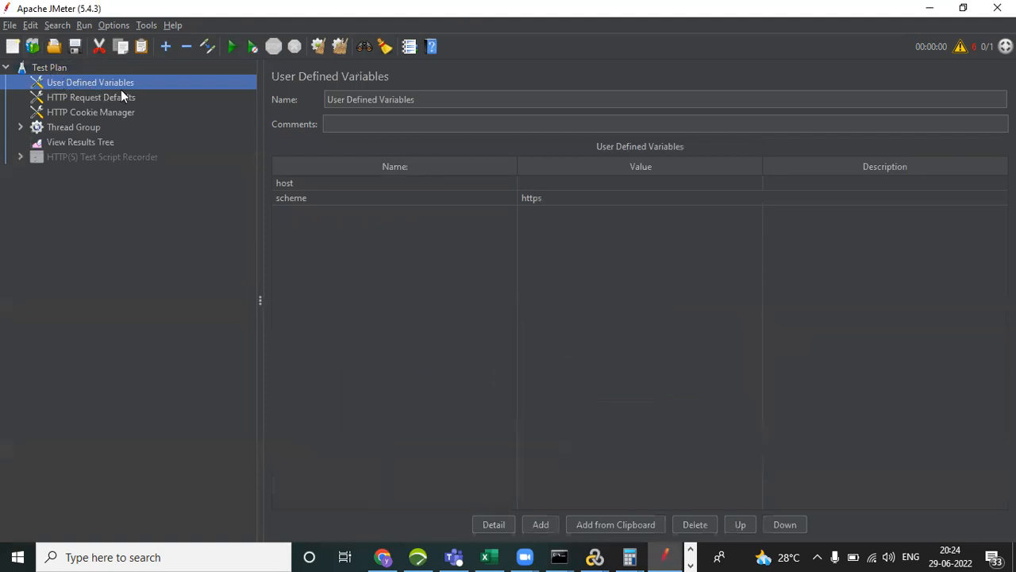
# Examine the HTTP Request Defaults, HTTP Cookie Manager, Thread Group and Recording Controller, then collapse the test plan tree.
pyautogui.click(103, 97)
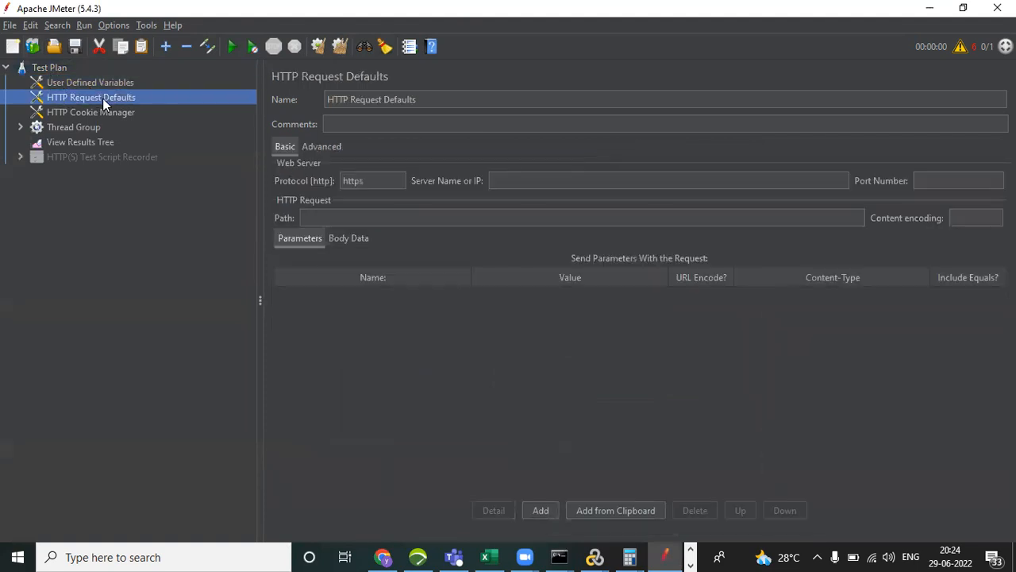
pyautogui.click(115, 113)
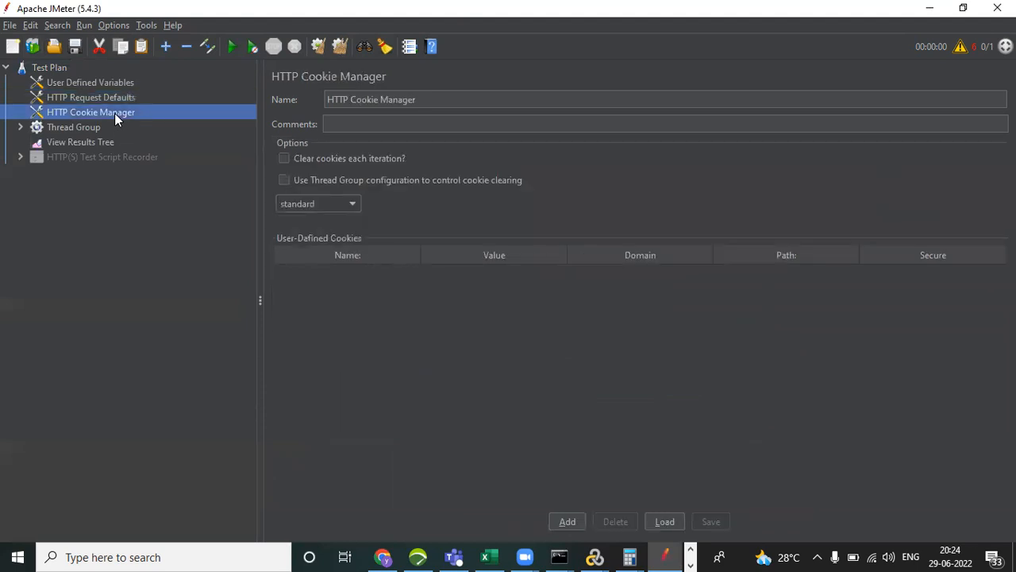
pyautogui.click(63, 130)
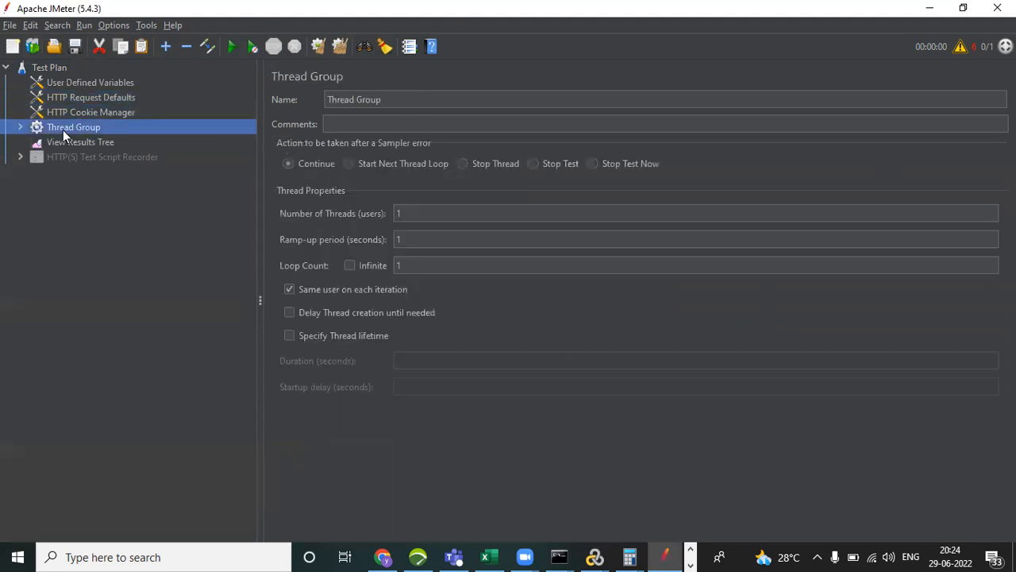
pyautogui.click(22, 129)
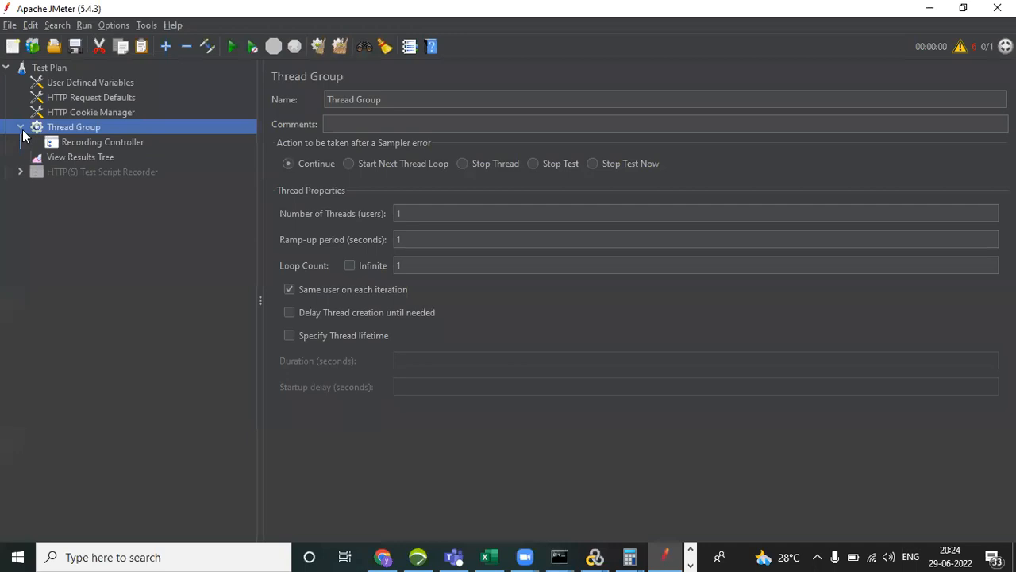
pyautogui.click(86, 146)
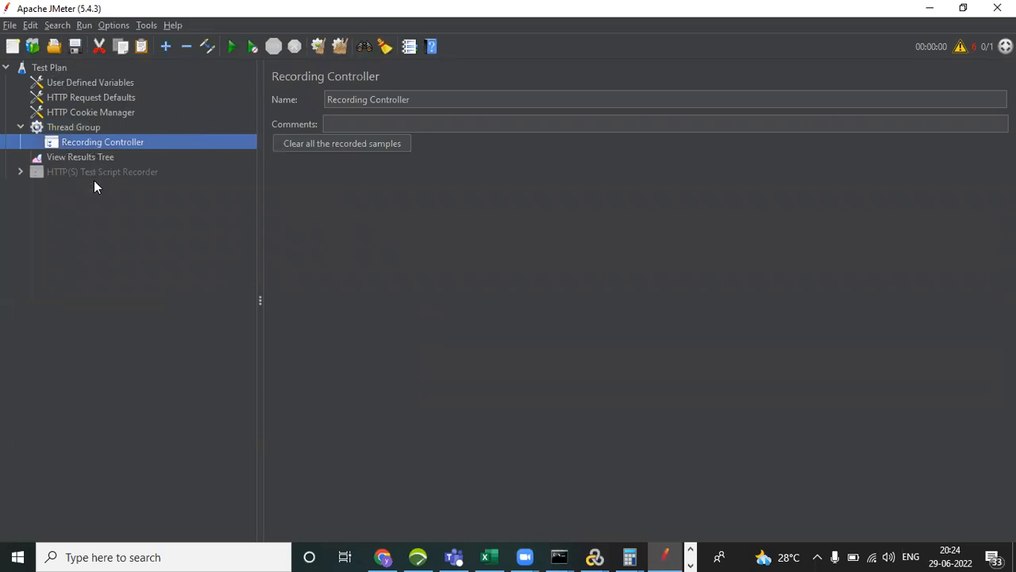
pyautogui.click(6, 68)
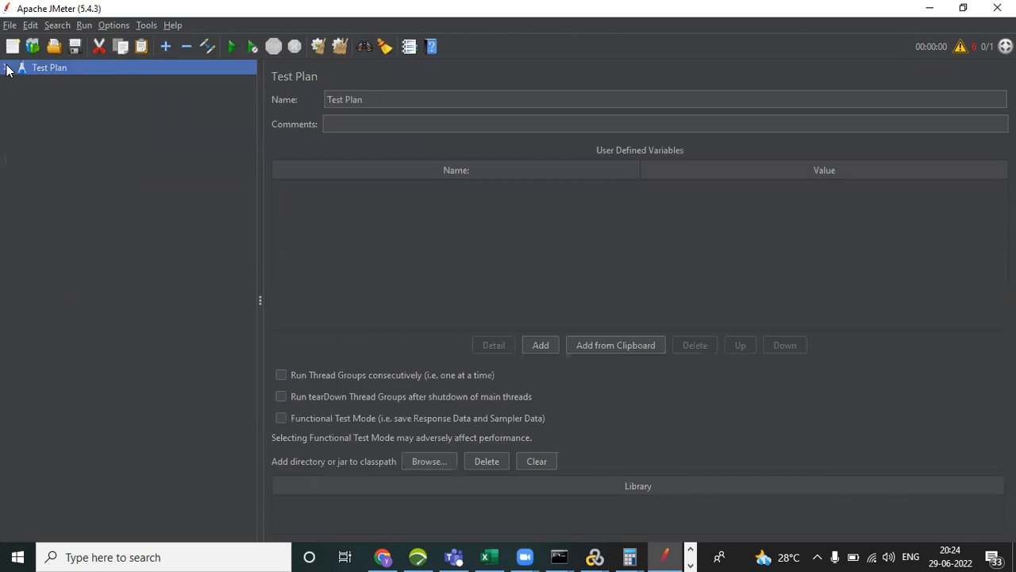
# Expand the test plan tree and enable the HTTP(S) Test Script Recorder element.
pyautogui.click(6, 67)
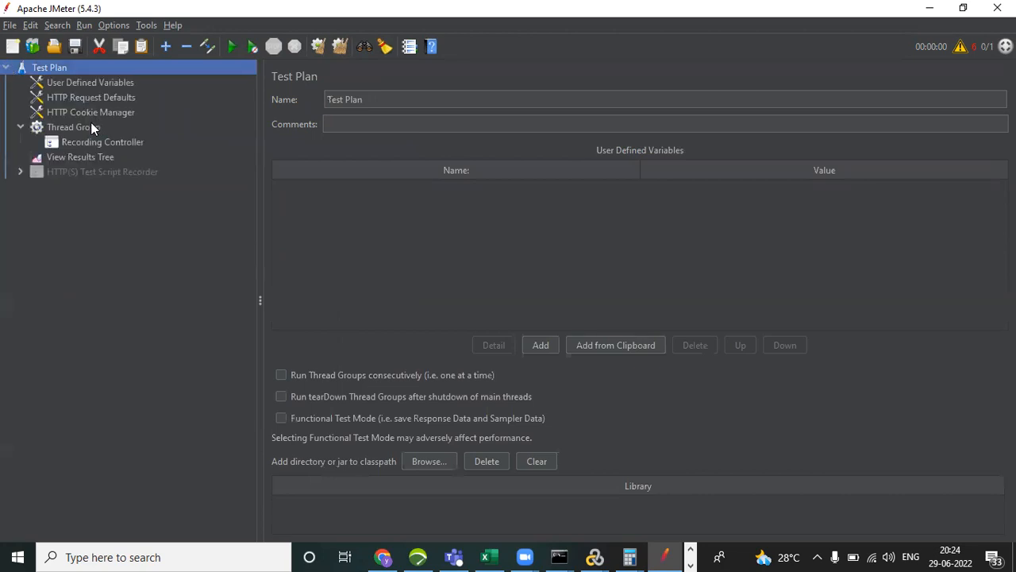
pyautogui.click(86, 173)
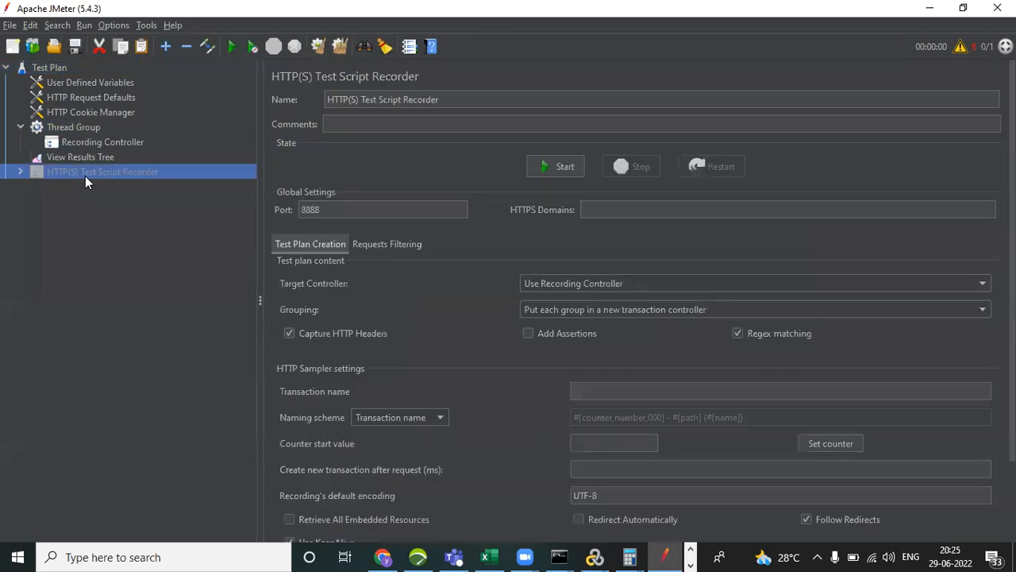
pyautogui.rightClick(85, 176)
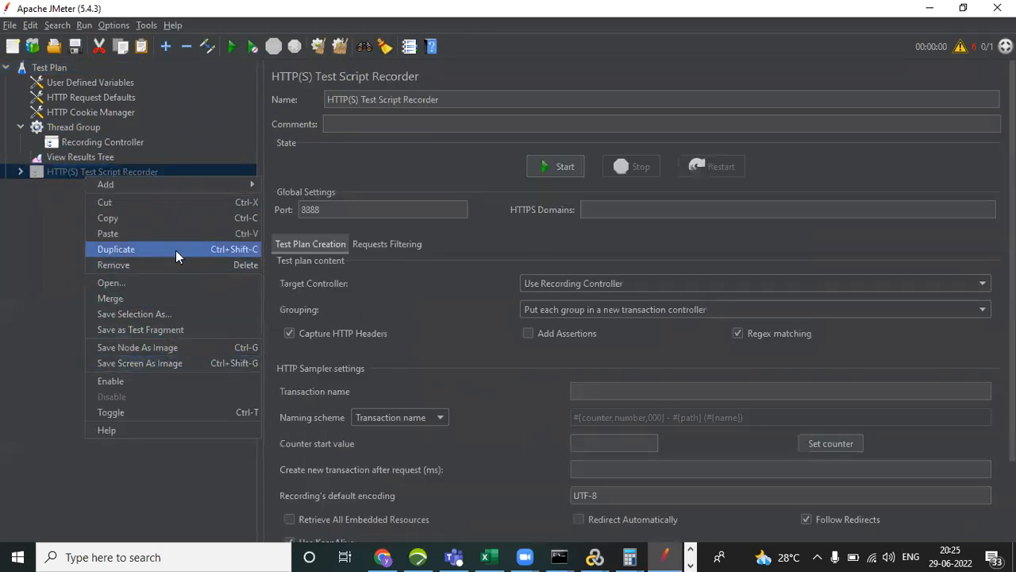
pyautogui.click(127, 380)
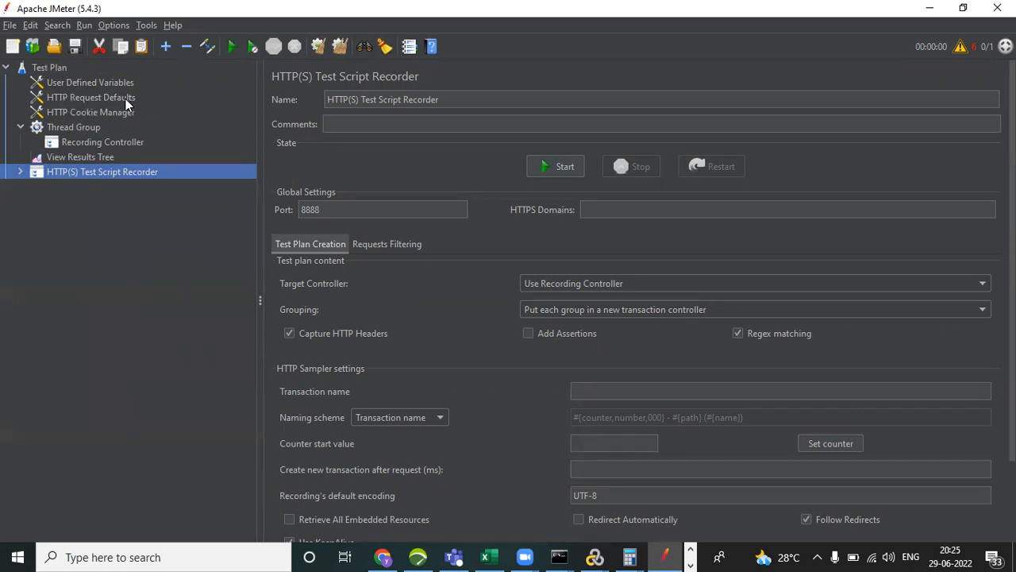
# Examine the settings of User Defined Variables, Thread Group, Recording Controller, View Results Tree and the HTTP(S) Test Script Recorder.
pyautogui.click(89, 82)
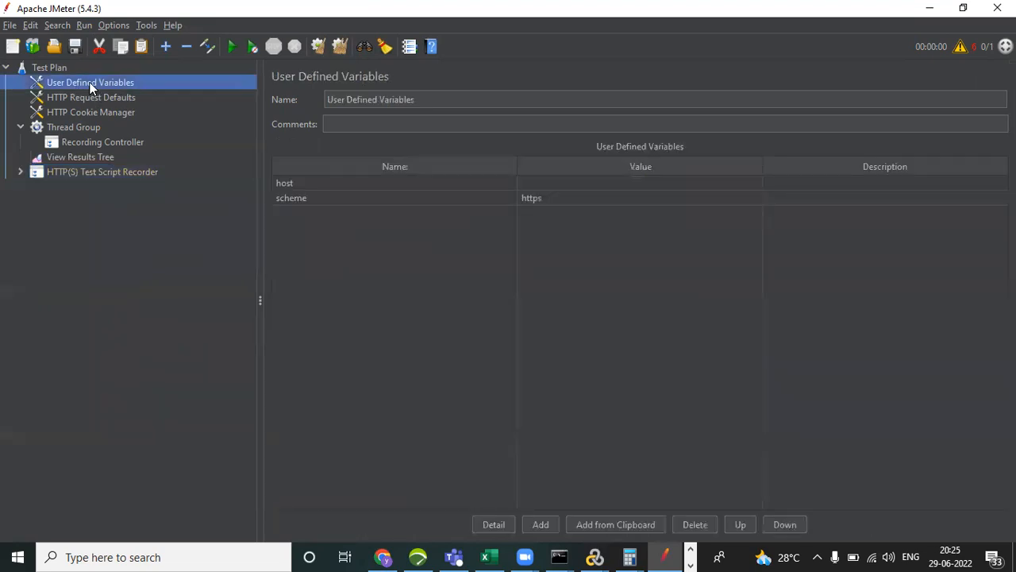
pyautogui.click(85, 128)
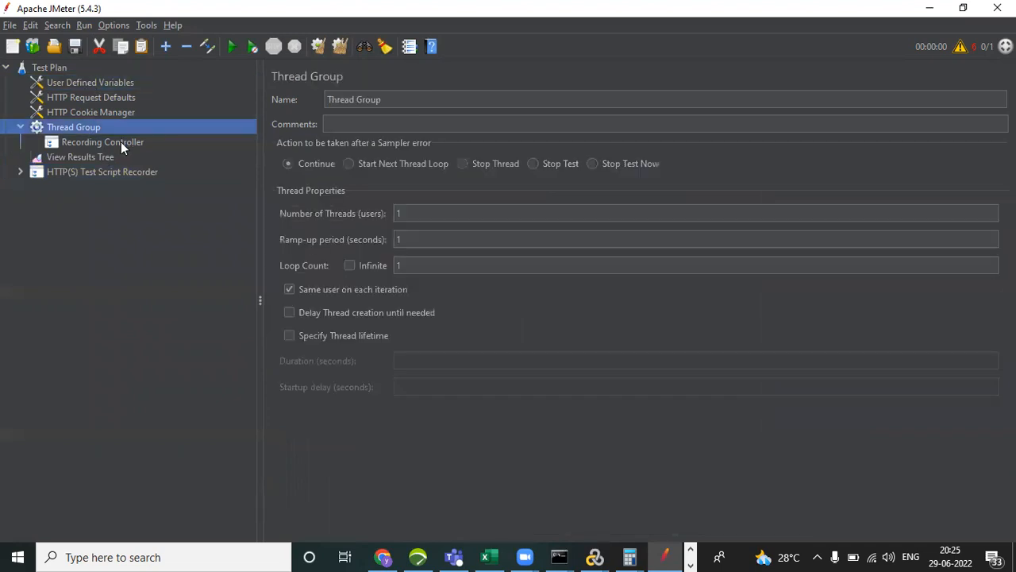
pyautogui.click(121, 141)
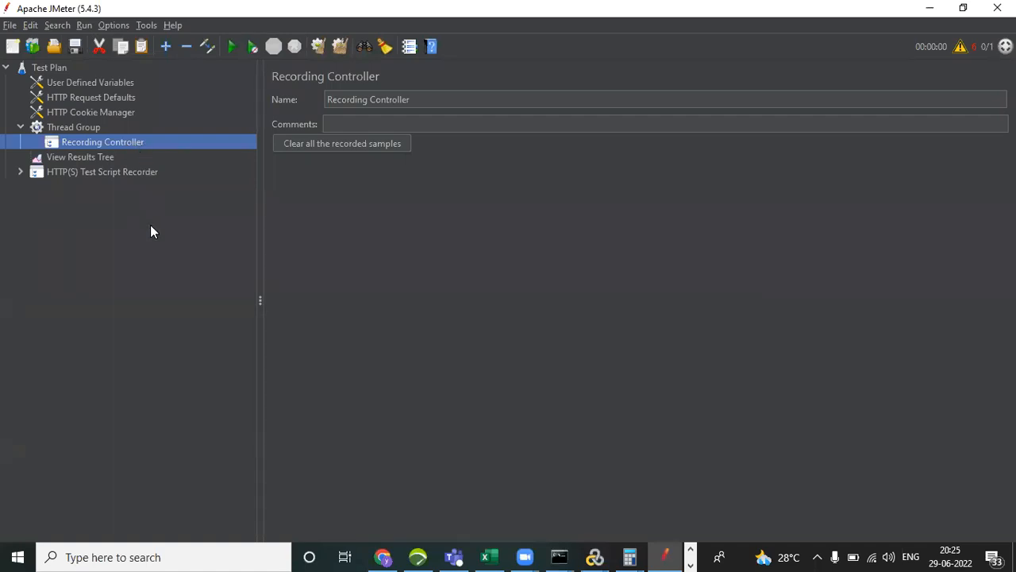
pyautogui.click(94, 158)
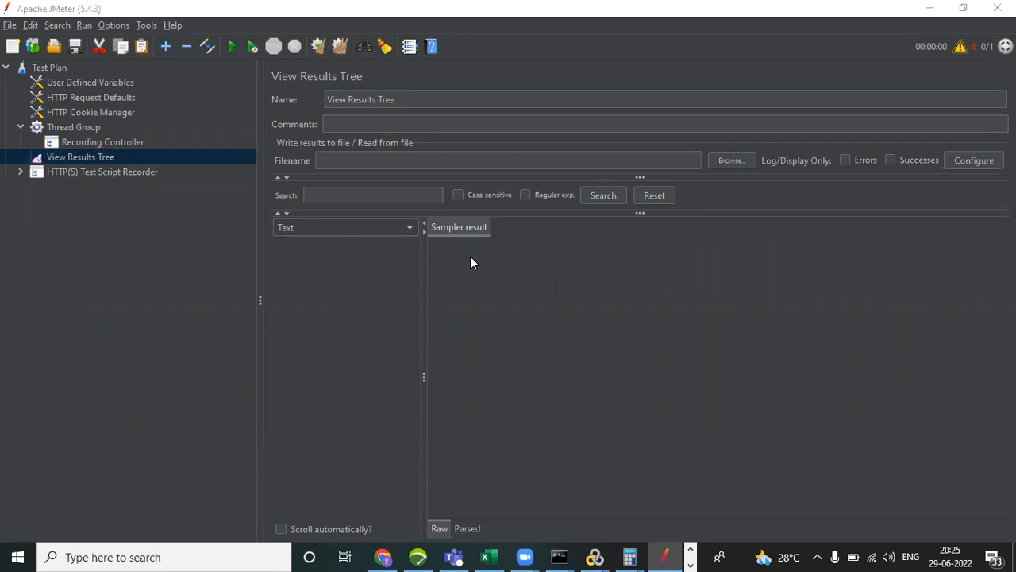
pyautogui.click(121, 175)
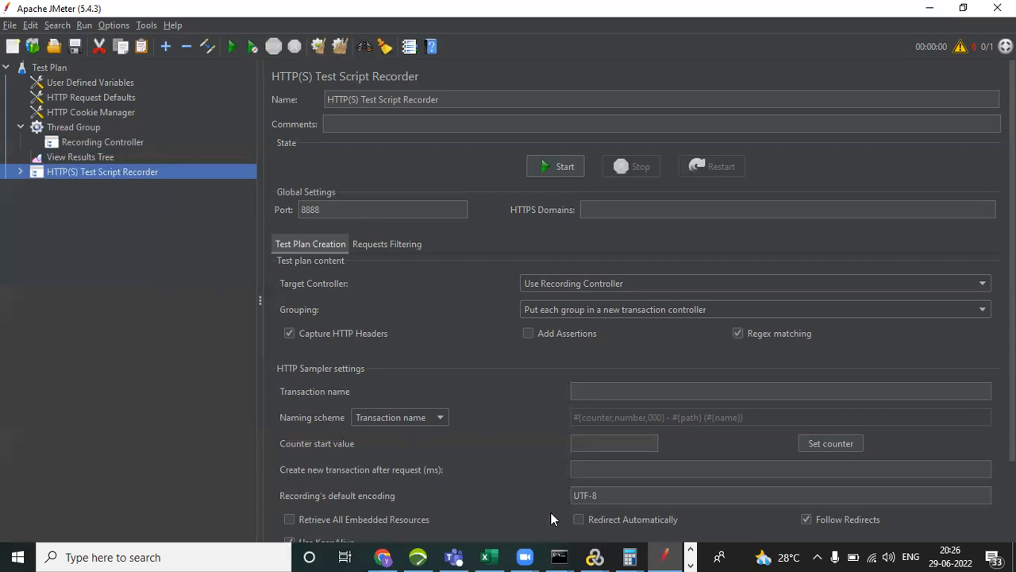
# Launch Internet Explorer, open its Internet options and move the dialog over the middle of the page.
pyautogui.click(181, 555)
pyautogui.write('inter')
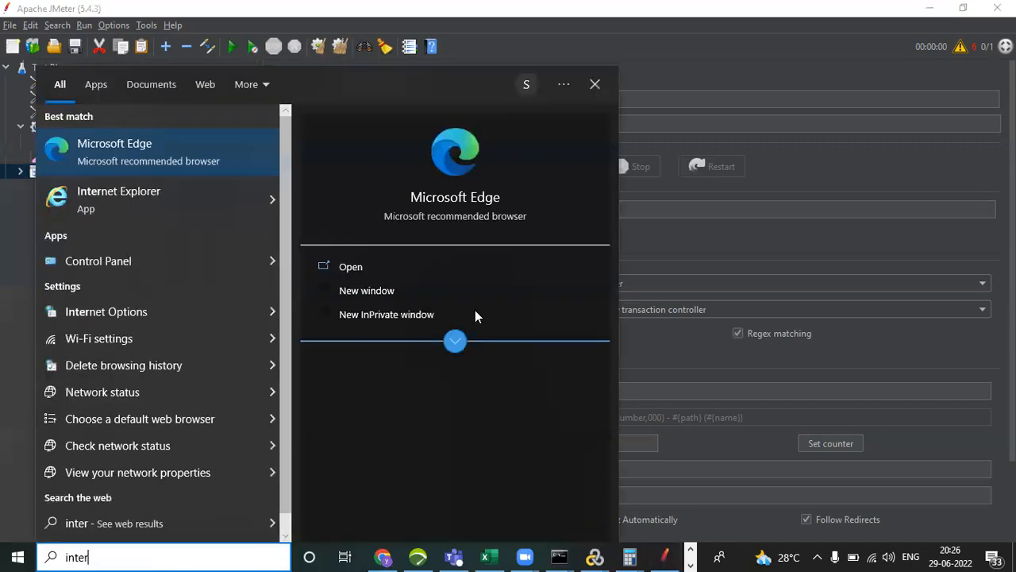
pyautogui.click(146, 201)
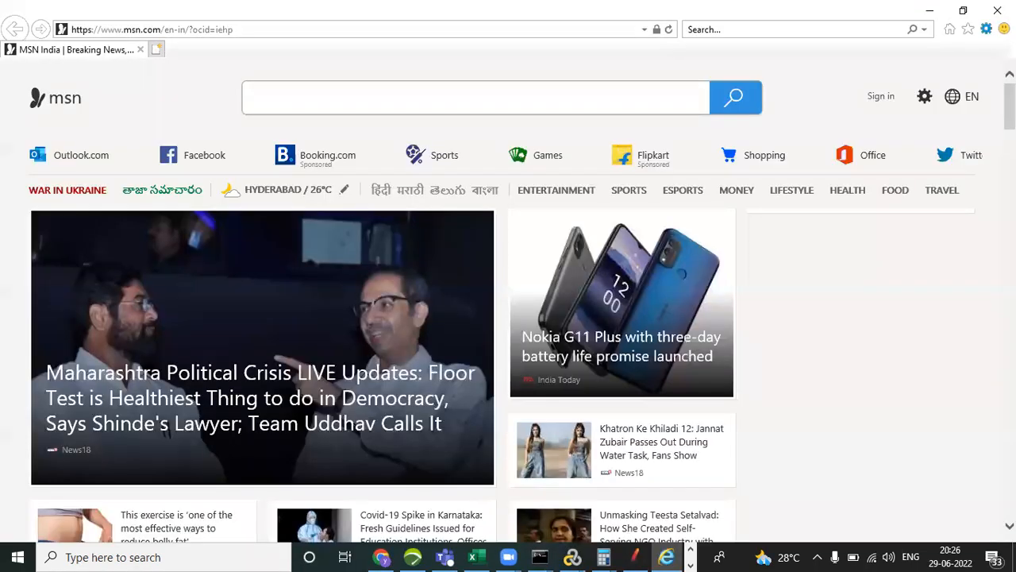
pyautogui.click(986, 29)
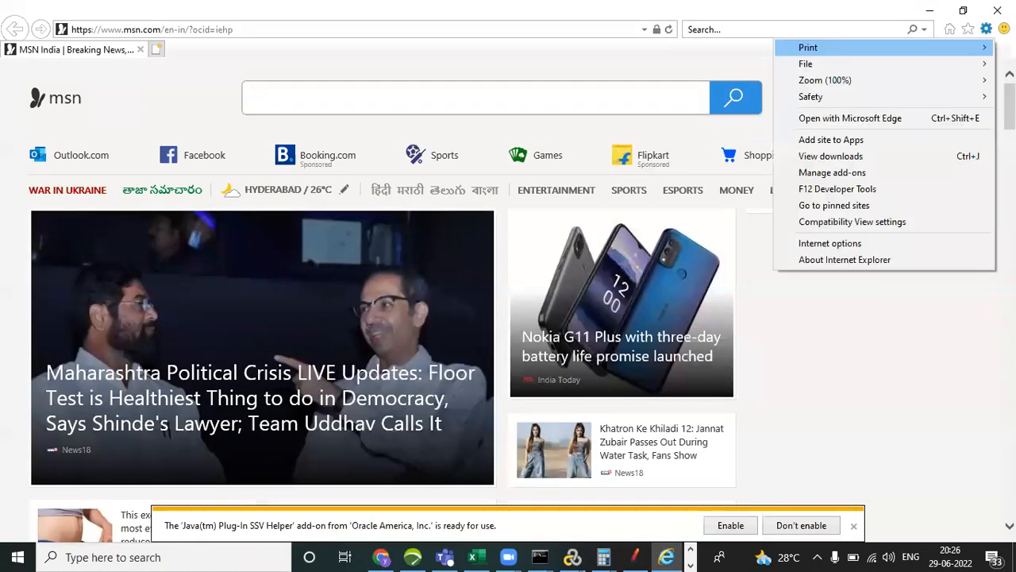
pyautogui.click(885, 249)
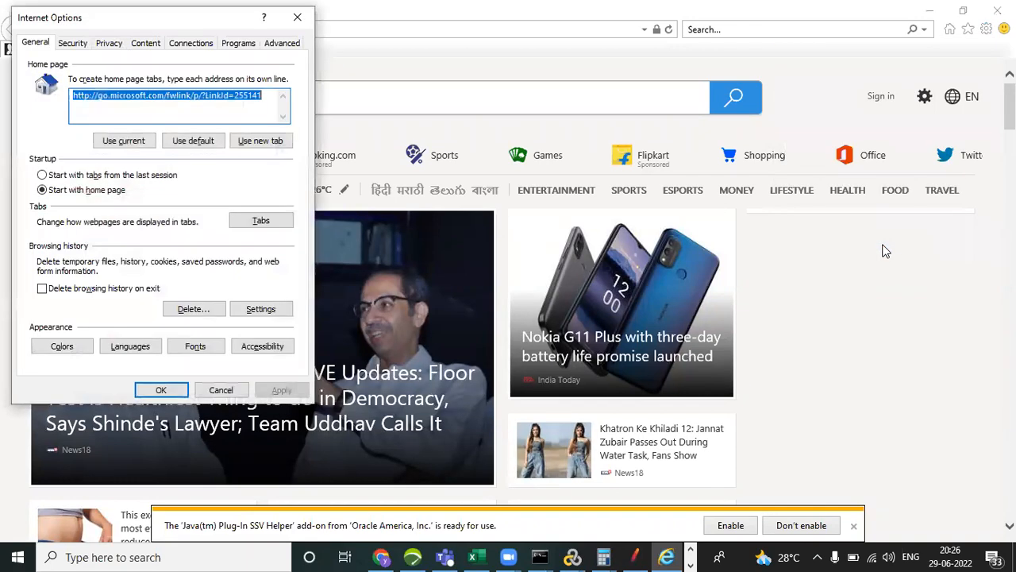
pyautogui.moveTo(179, 17); pyautogui.dragTo(545, 37)
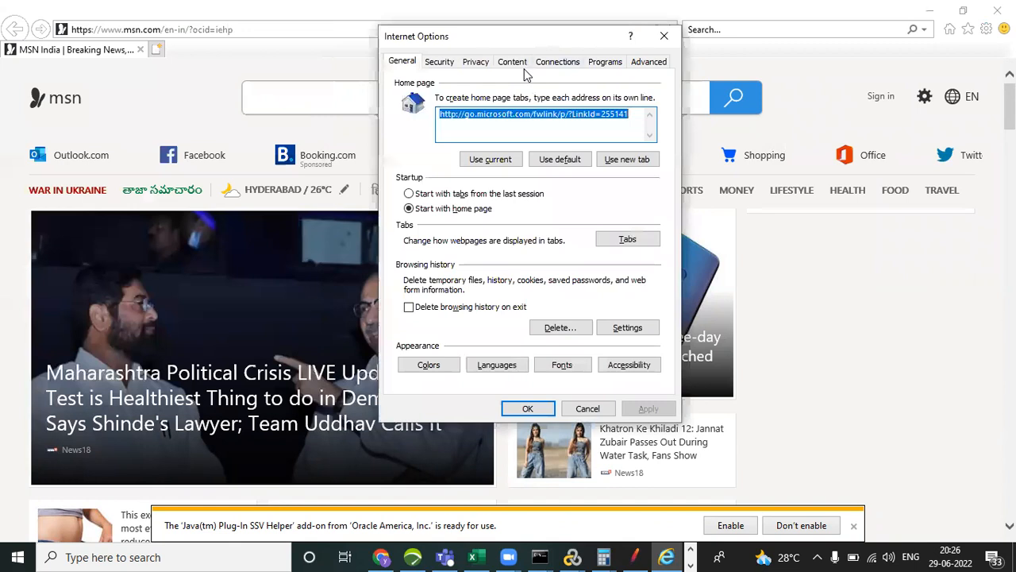
# Show the Trusted Root Certification Authorities certificates and select the JMeter Root CA entry.
pyautogui.click(513, 63)
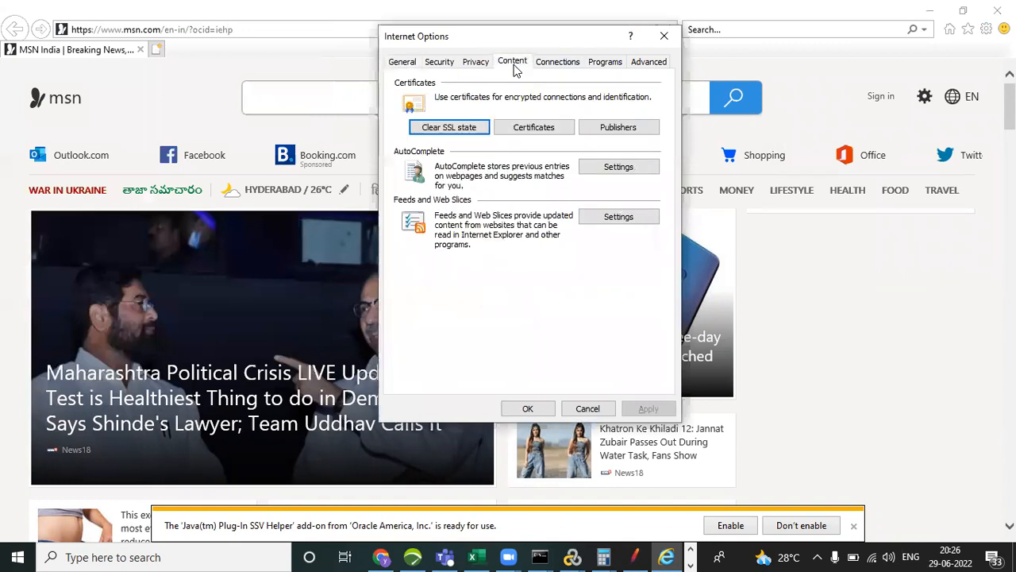
pyautogui.click(529, 128)
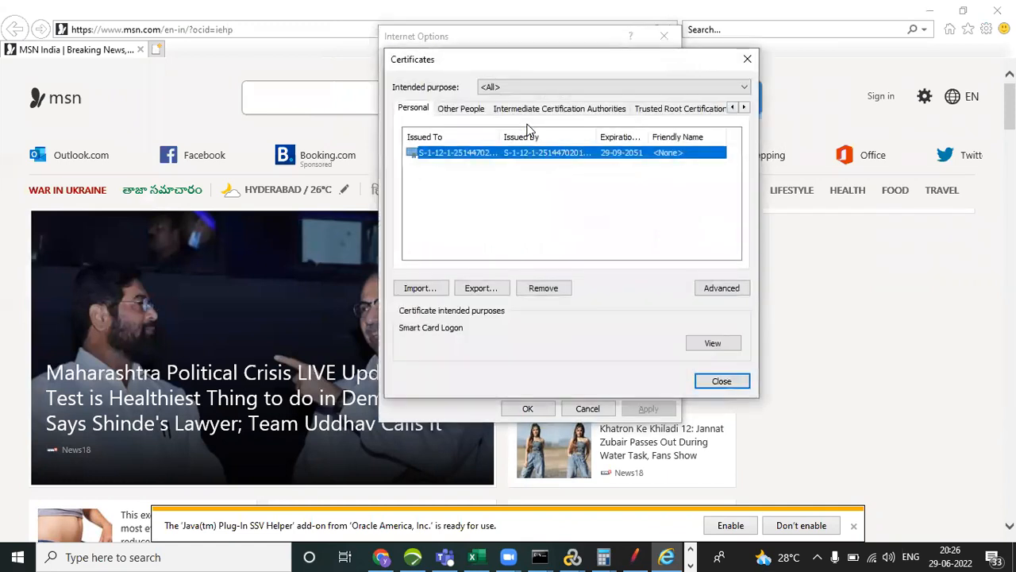
pyautogui.click(669, 111)
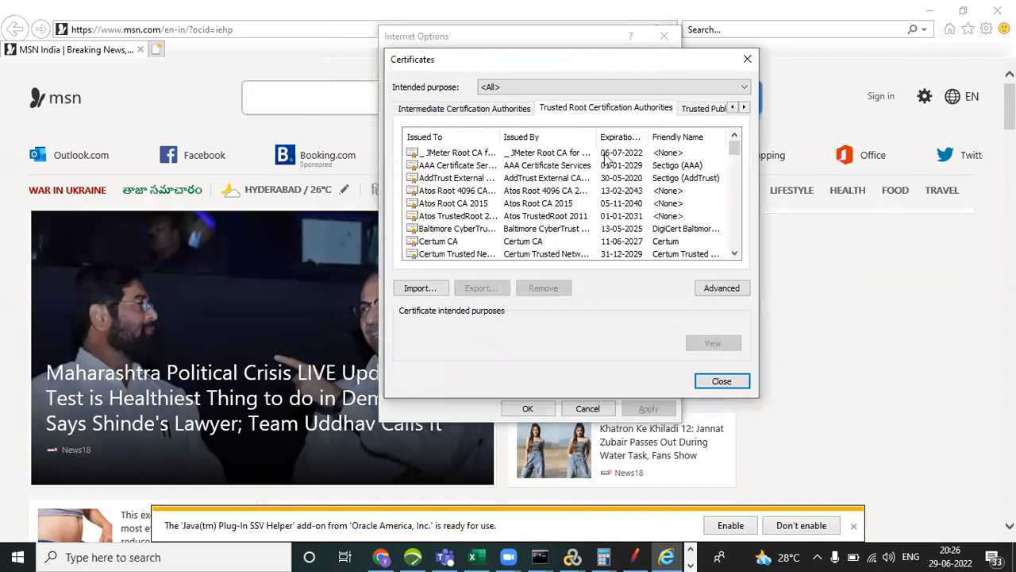
pyautogui.click(448, 154)
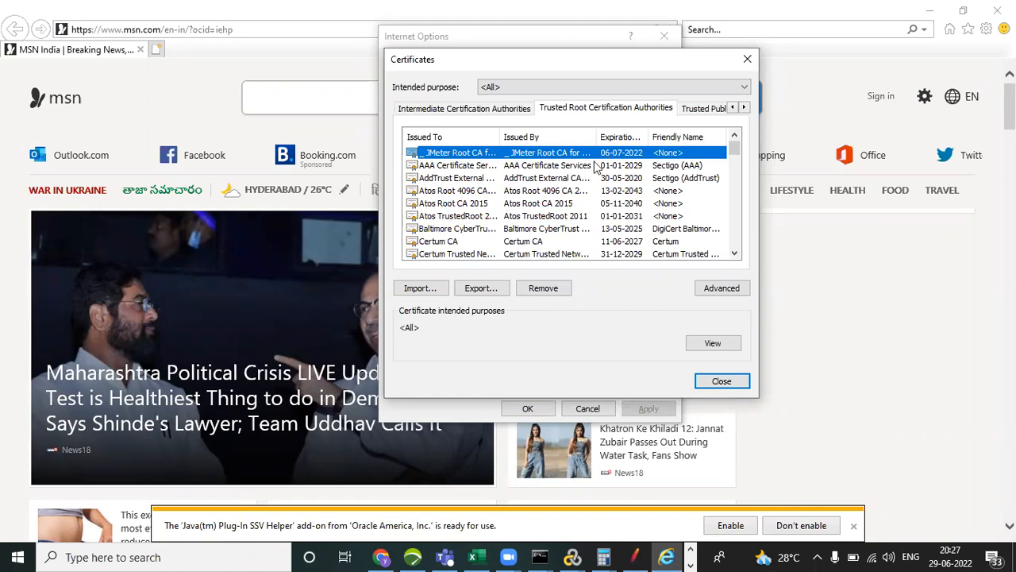
# Locate the ApacheJMeterTemporaryRootCA certificate in the apache-jmeter-5.4.3 bin folder through the Certificate Import Wizard, and cancel the import.
pyautogui.click(418, 289)
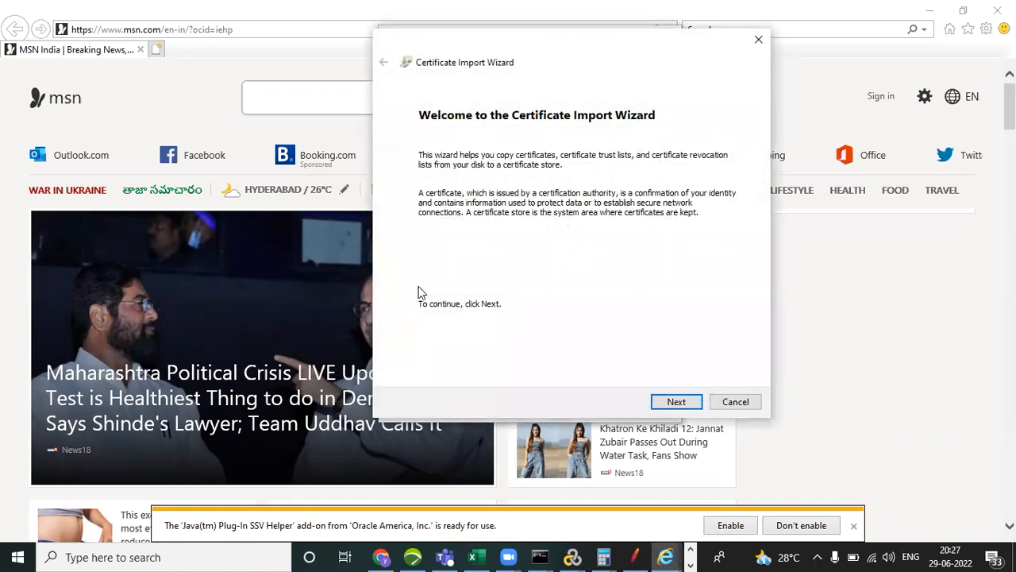
pyautogui.click(677, 403)
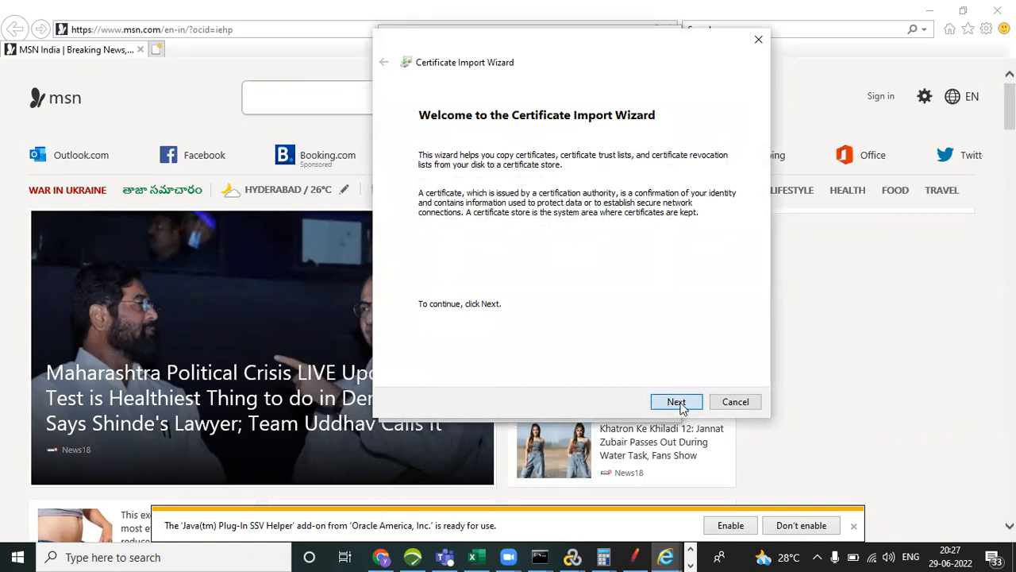
pyautogui.click(703, 180)
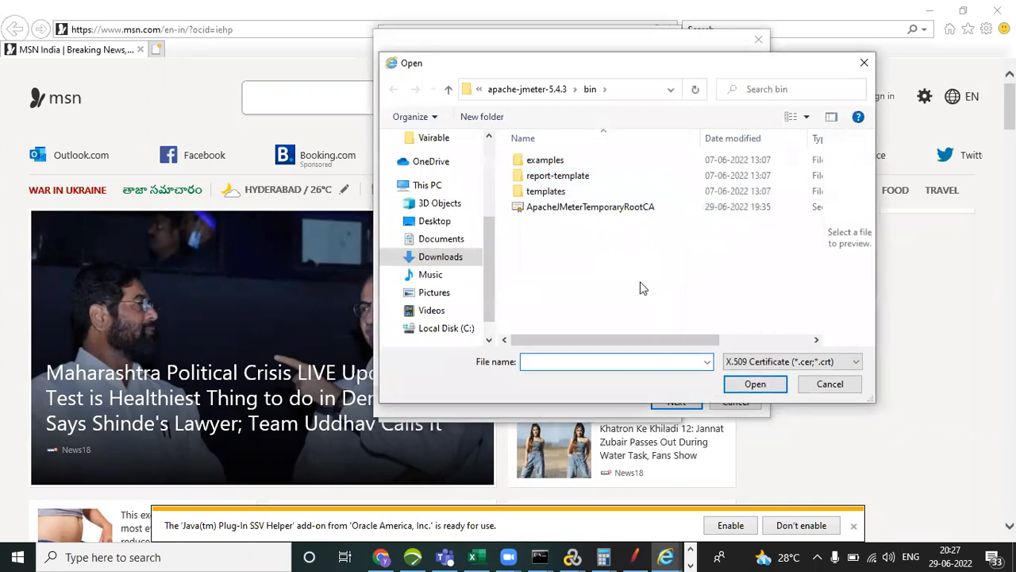
pyautogui.click(524, 91)
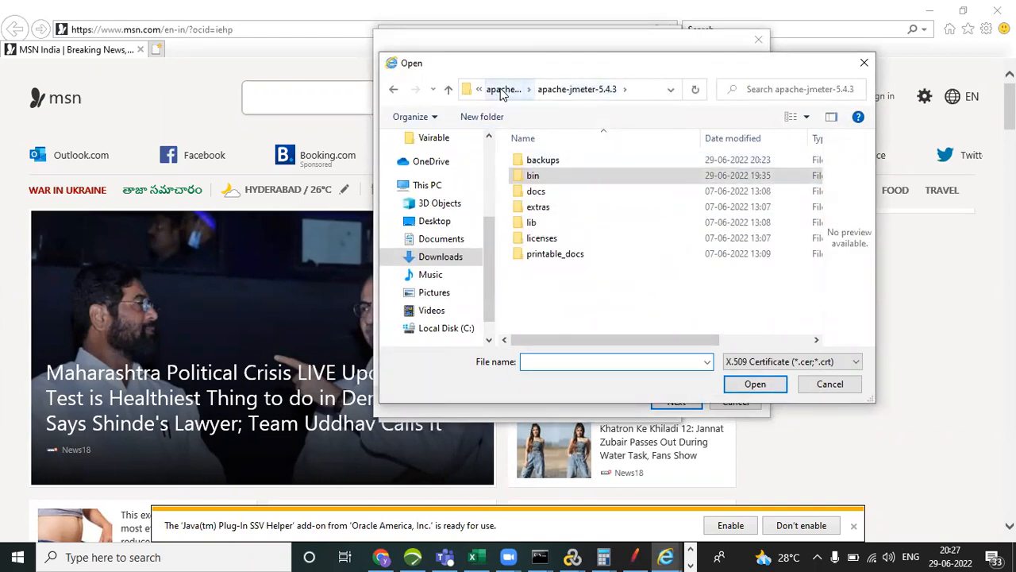
pyautogui.click(496, 90)
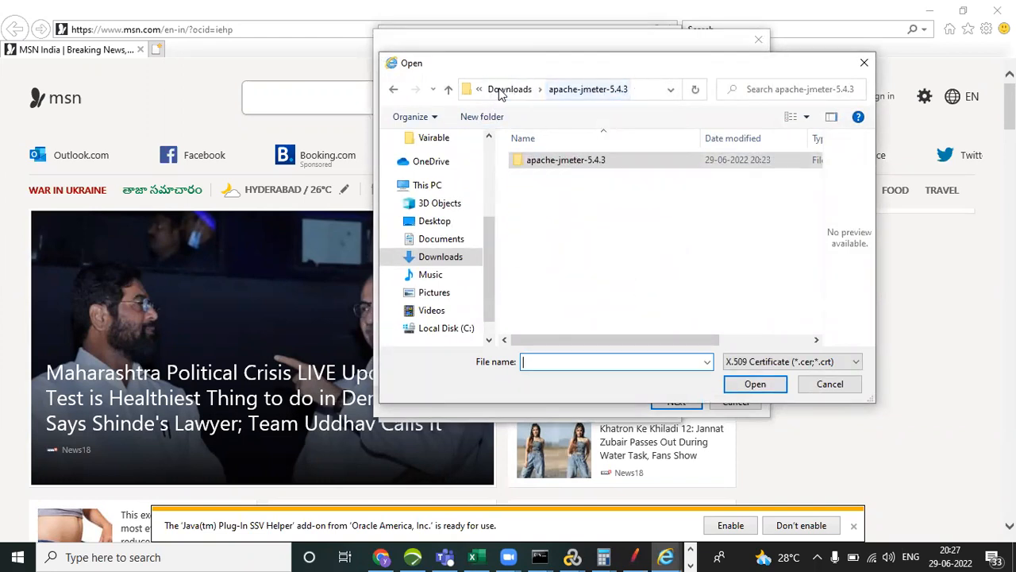
pyautogui.doubleClick(566, 160)
pyautogui.click(555, 179)
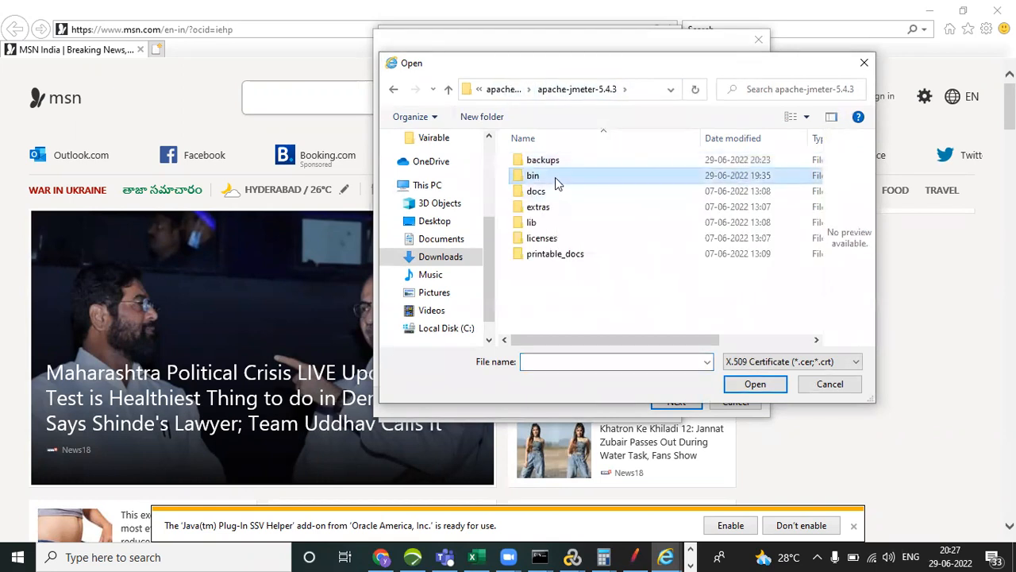
pyautogui.doubleClick(555, 177)
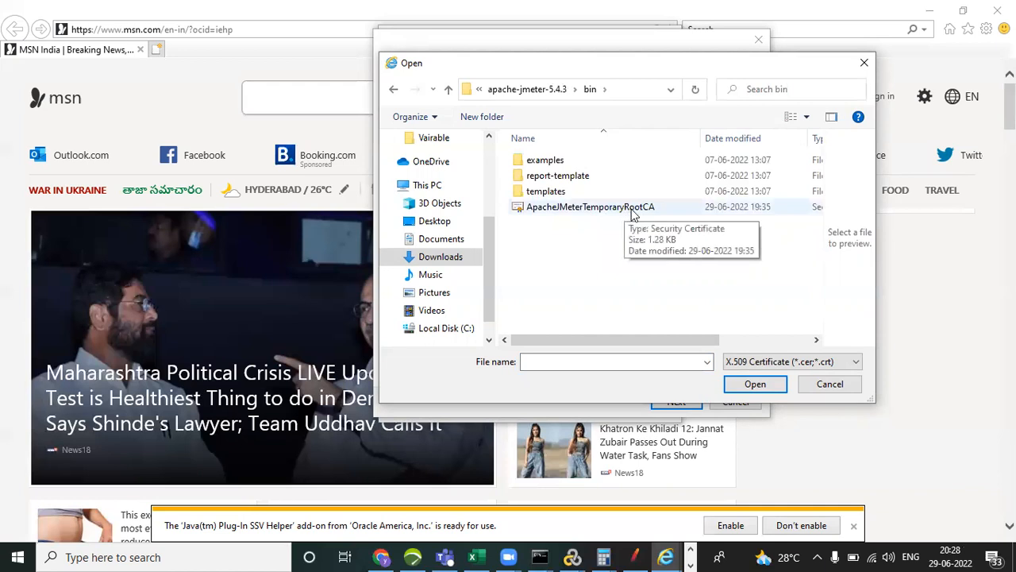
pyautogui.click(864, 64)
pyautogui.click(758, 38)
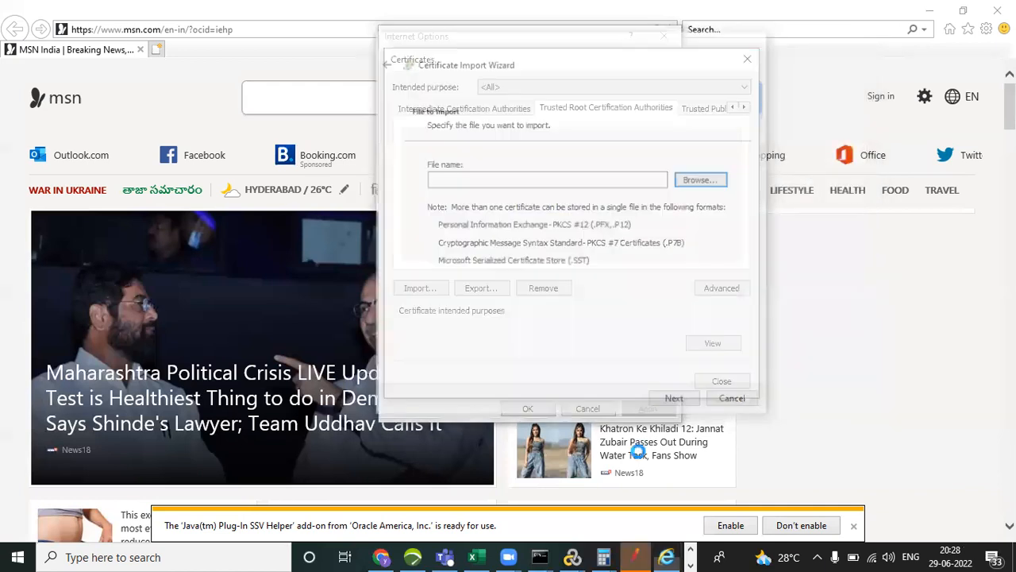
# Switch to JMeter, start the HTTP(S) Test Script Recorder on port 8888, acknowledge the root CA certificate notice, and stop the recorder.
pyautogui.click(639, 554)
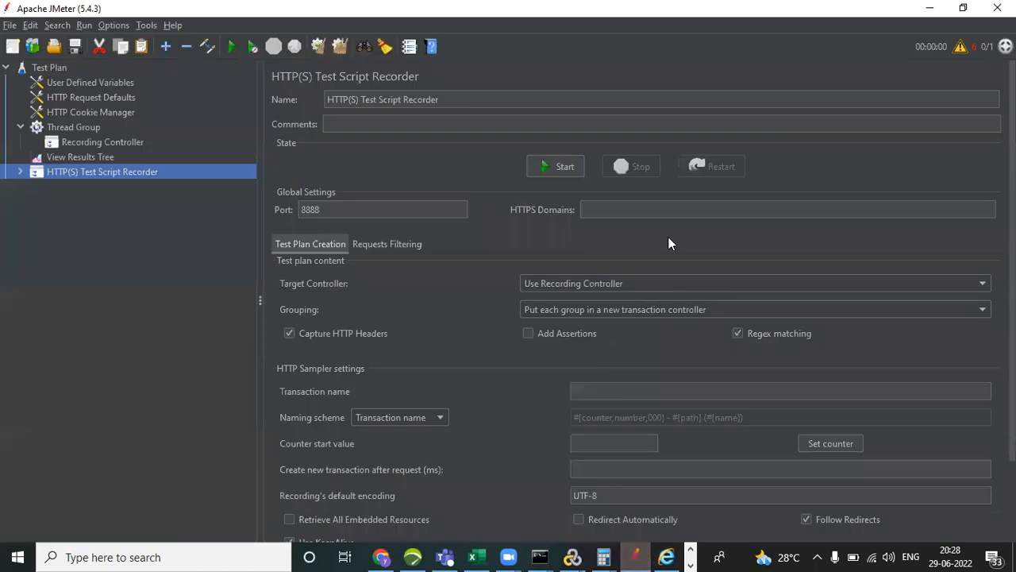
pyautogui.click(563, 168)
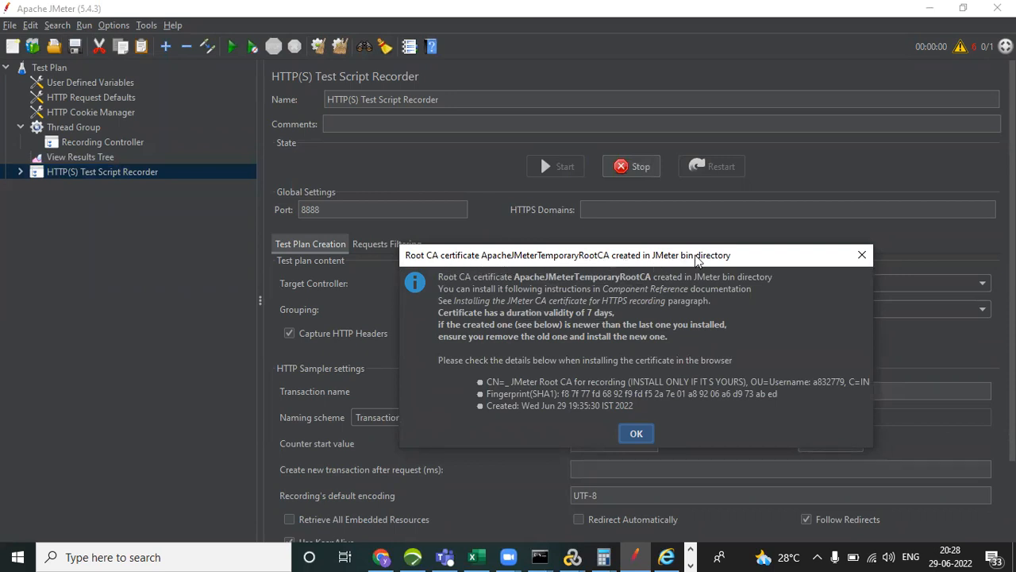
pyautogui.press('Return')
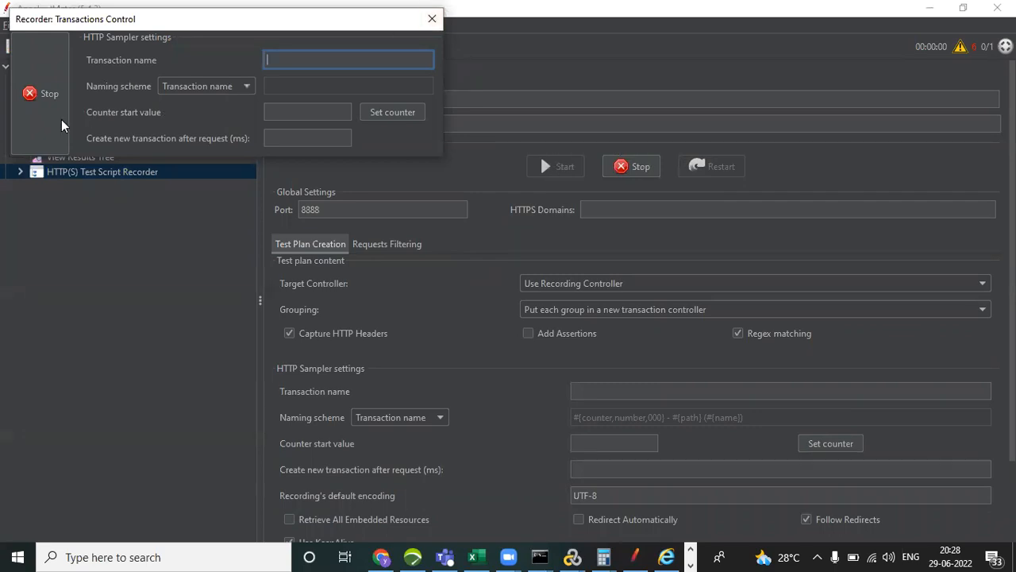
pyautogui.click(41, 95)
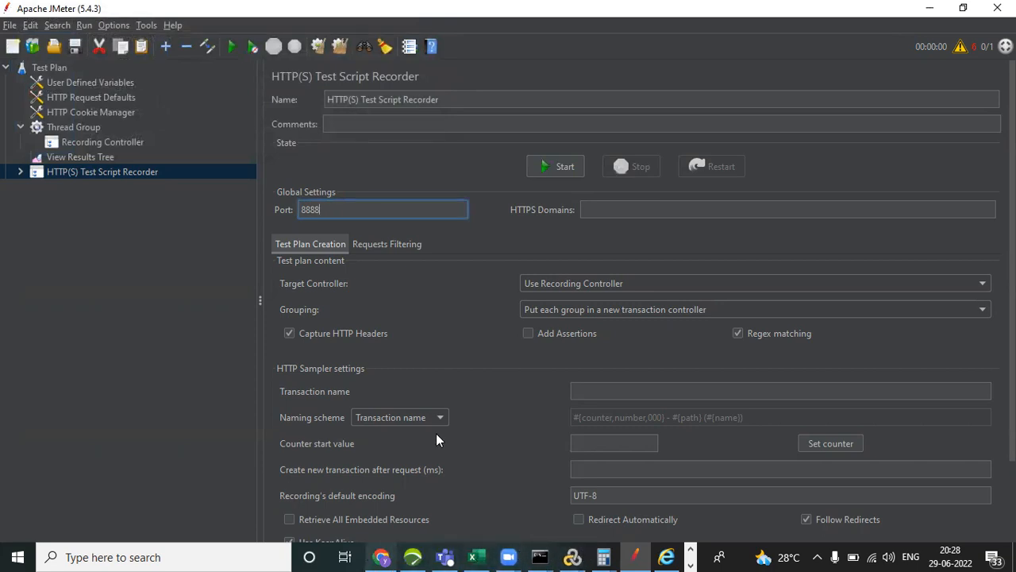
# Check the dates of the two ApacheJMeterTemporaryRootCA files in the JMeter bin folder, and minimise the File Explorer window.
pyautogui.hotkey('alt', 'Tab')
pyautogui.hotkey('alt', 'Tab')
pyautogui.hotkey('alt', 'Tab')
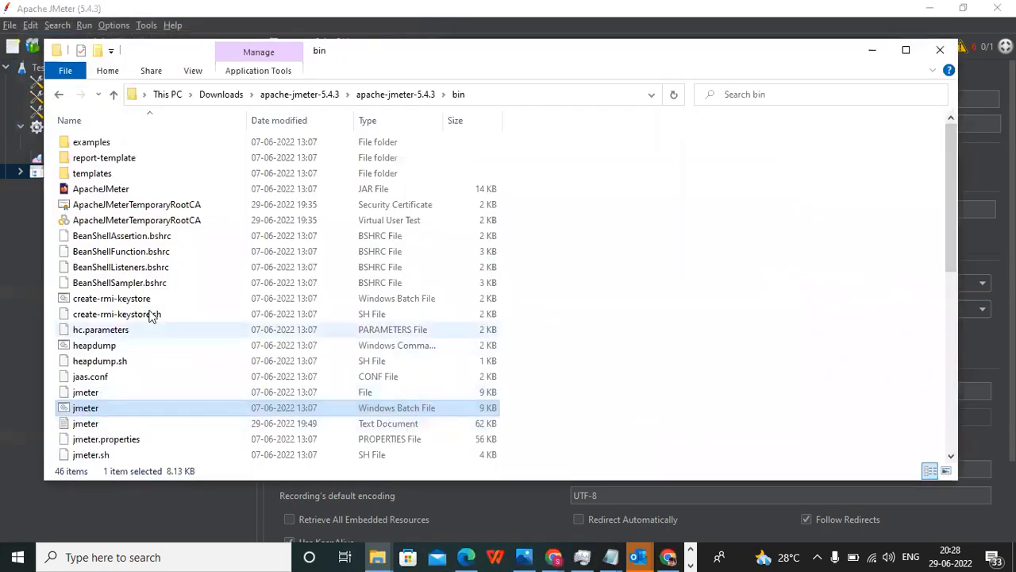
pyautogui.click(318, 208)
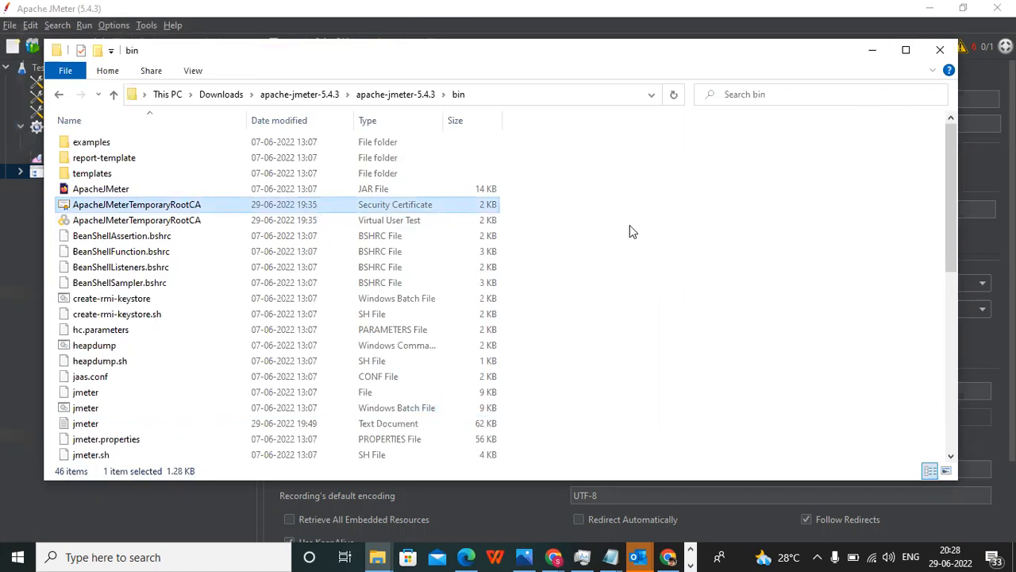
pyautogui.click(329, 224)
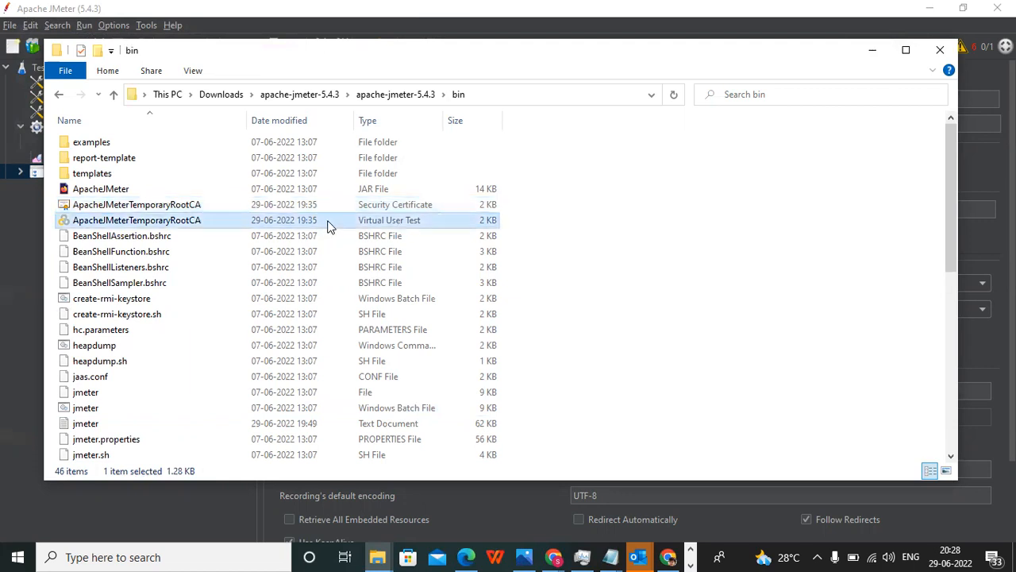
pyautogui.click(871, 52)
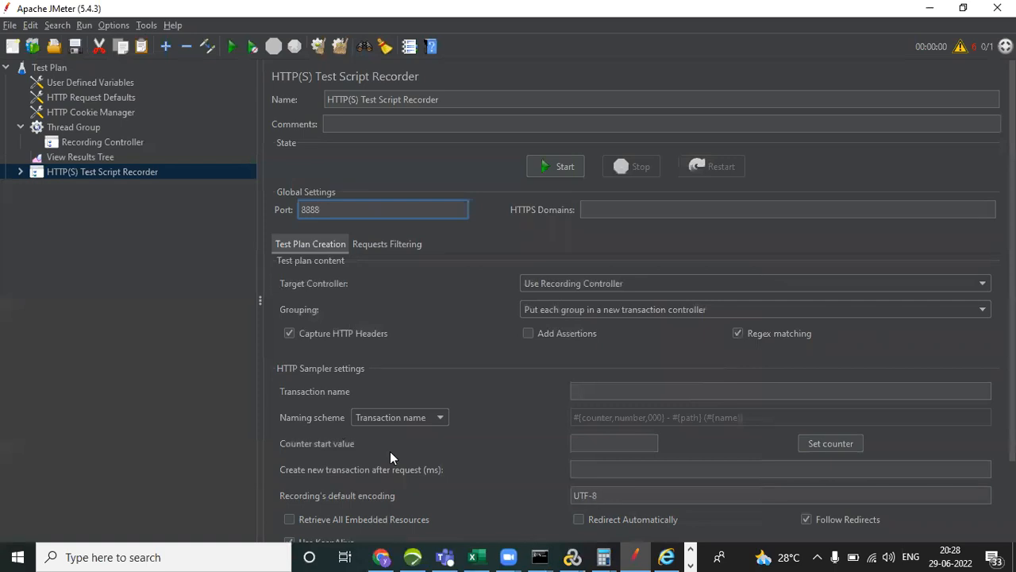
# Switch to the Certificates dialog, start an import, and choose ApacheJMeterTemporaryRootCA from the apache-jmeter-5.4.3 bin folder.
pyautogui.hotkey('alt', 'Tab')
pyautogui.hotkey('alt', 'Tab')
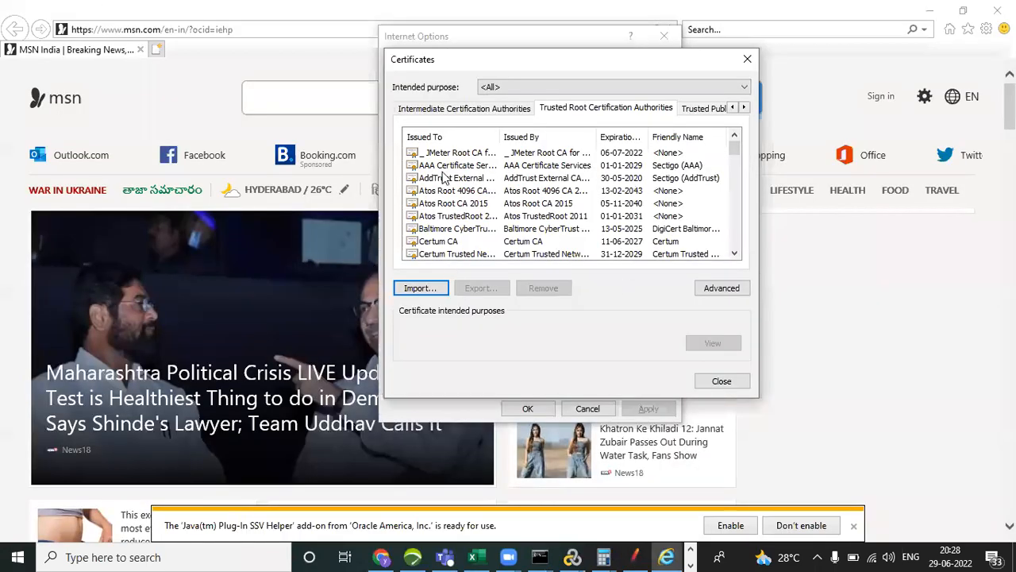
pyautogui.click(444, 154)
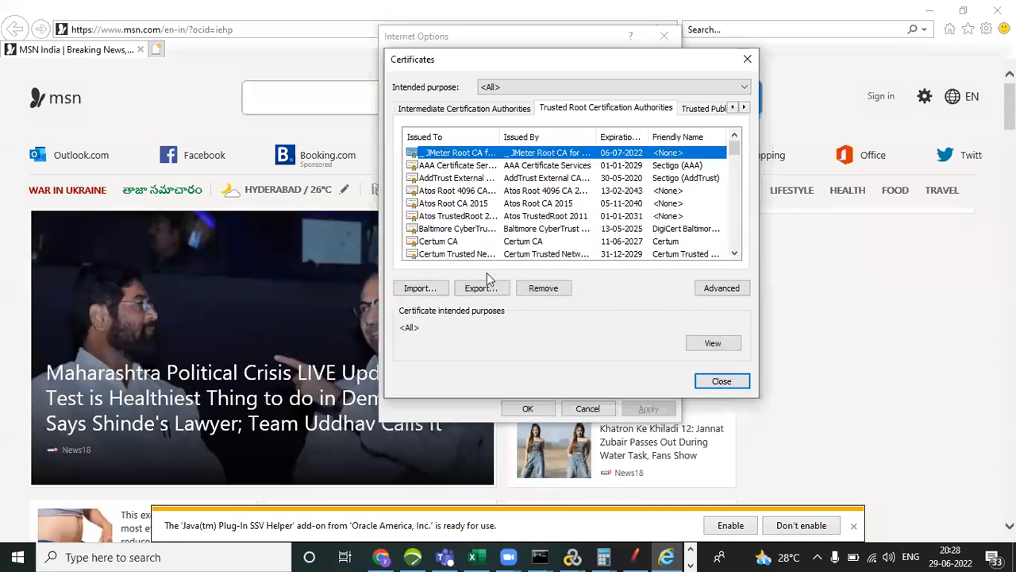
pyautogui.click(412, 294)
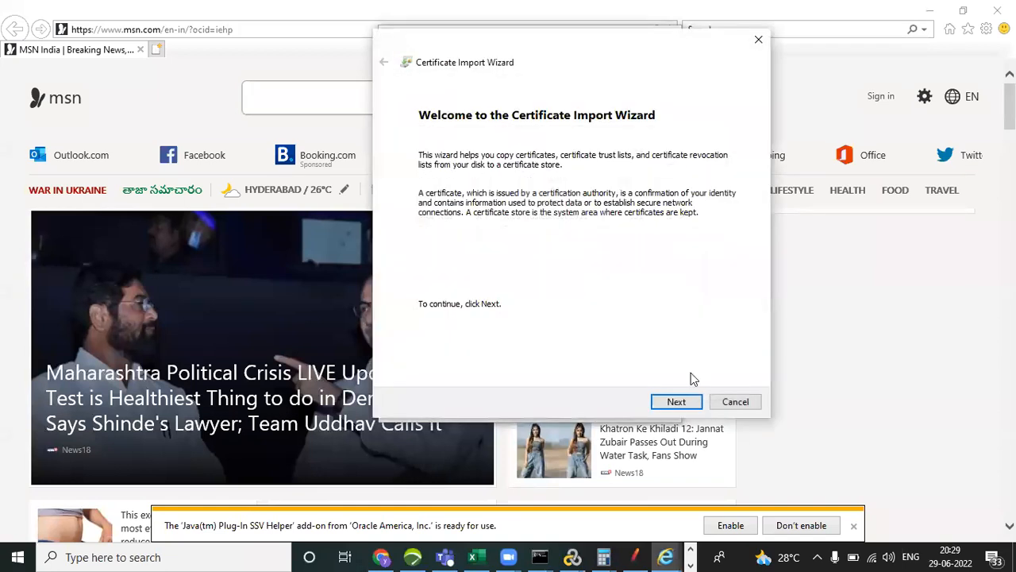
pyautogui.click(671, 402)
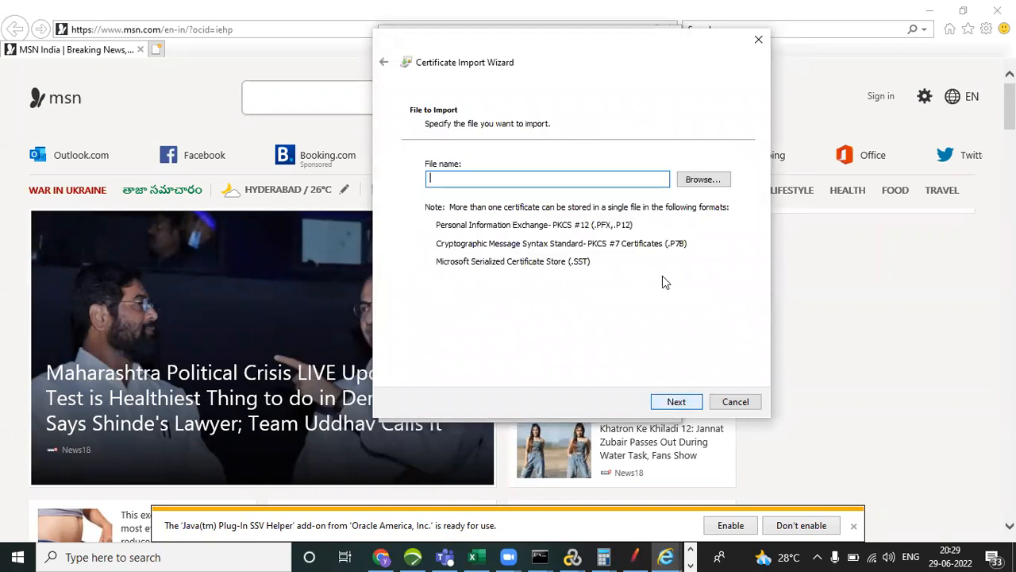
pyautogui.click(704, 181)
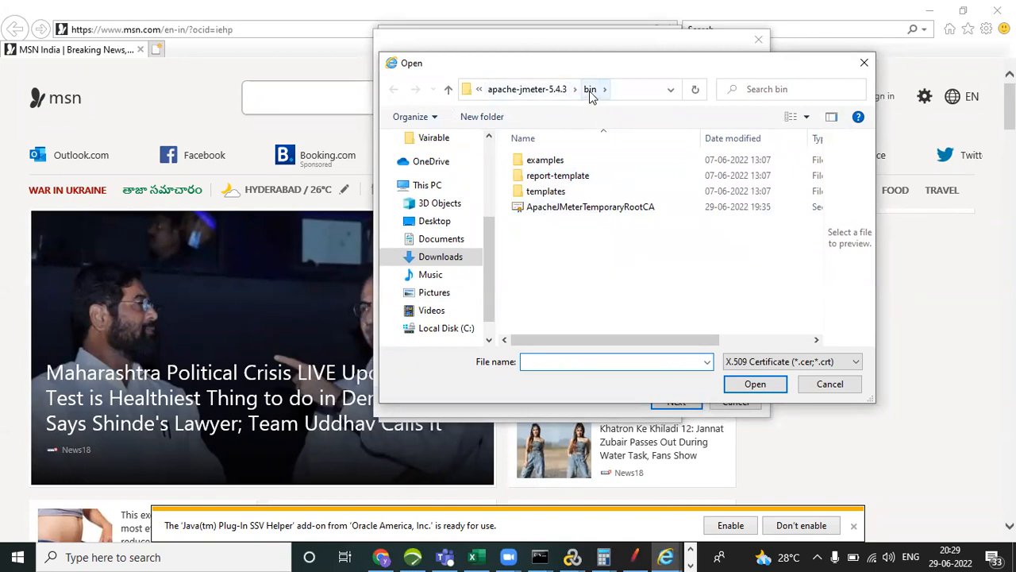
pyautogui.click(581, 214)
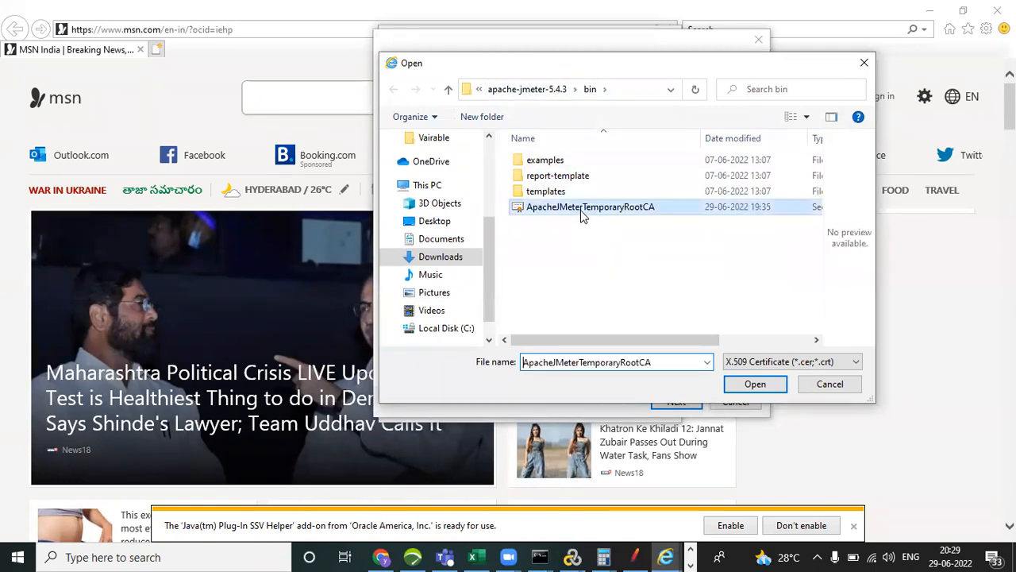
pyautogui.click(746, 386)
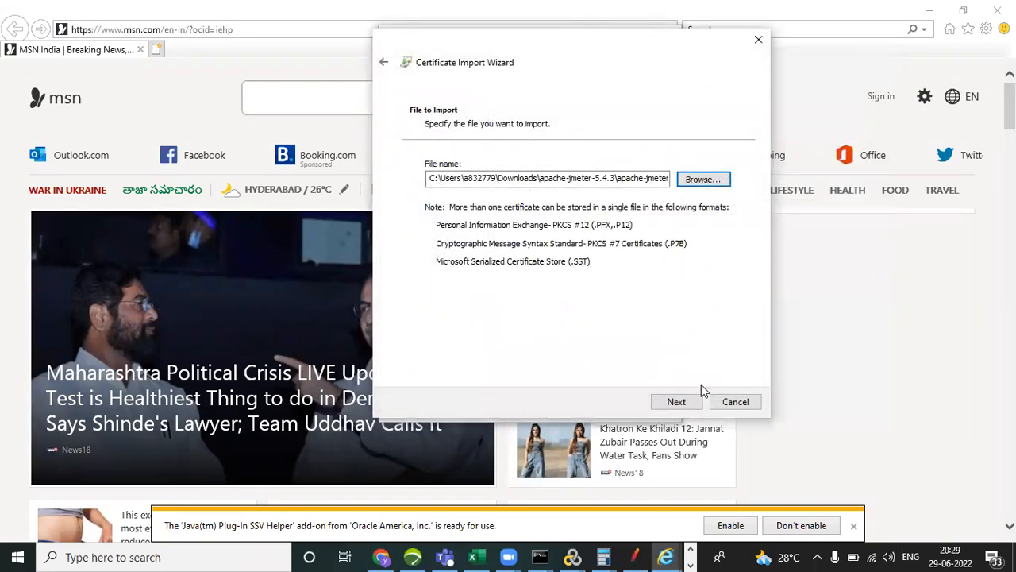
# Import the chosen certificate into the Trusted Root Certification Authorities store and acknowledge the completion notice.
pyautogui.click(677, 403)
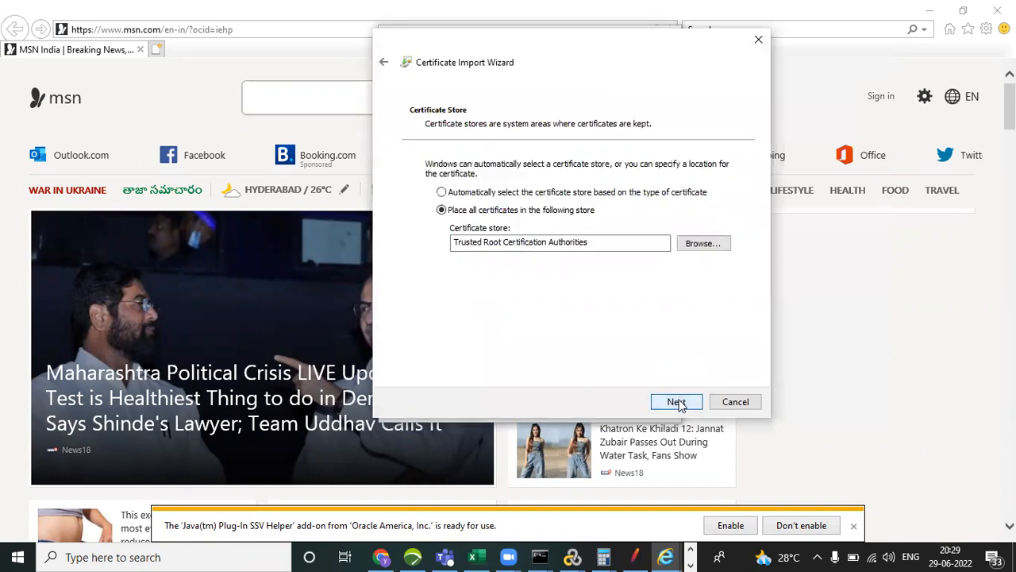
pyautogui.click(677, 403)
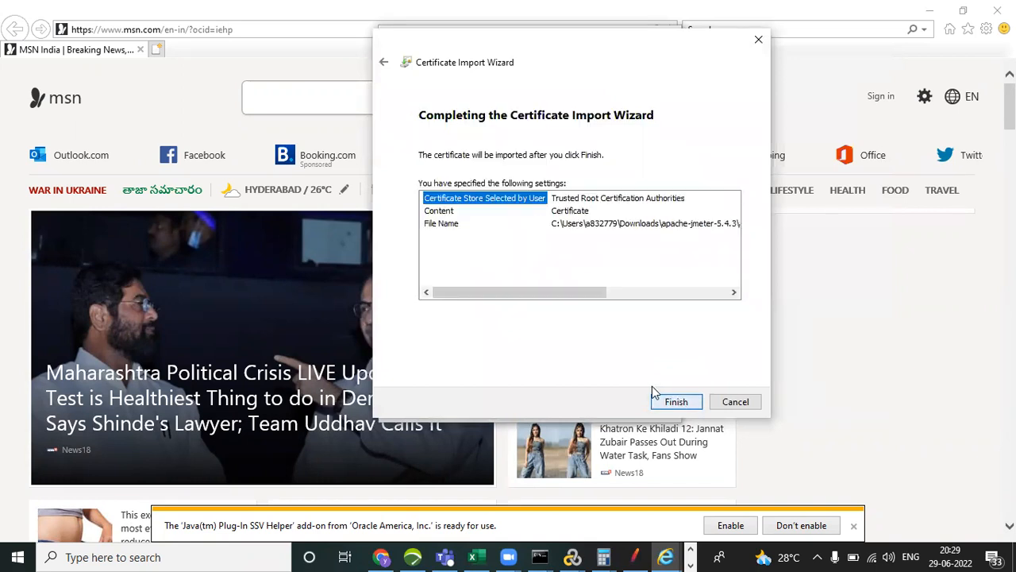
pyautogui.click(677, 402)
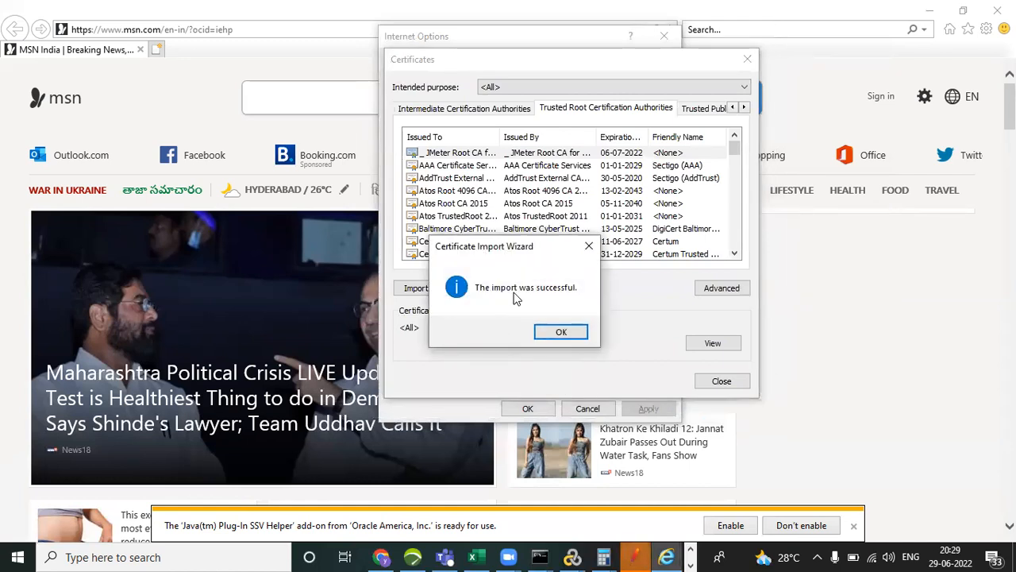
pyautogui.click(567, 332)
# Close the Certificates dialog, accept the Internet Options, and close the Internet Explorer window.
pyautogui.click(528, 409)
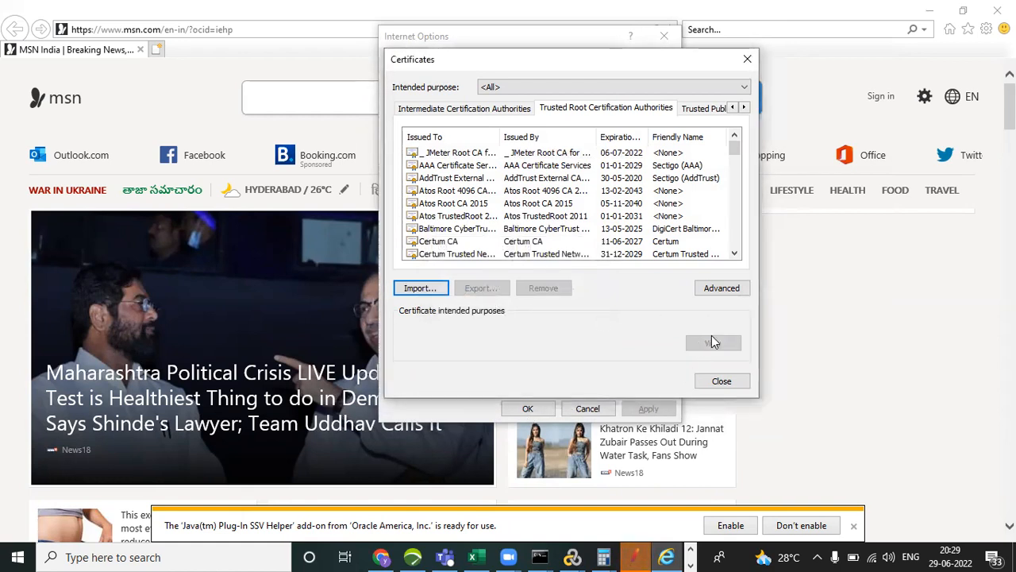
pyautogui.click(721, 382)
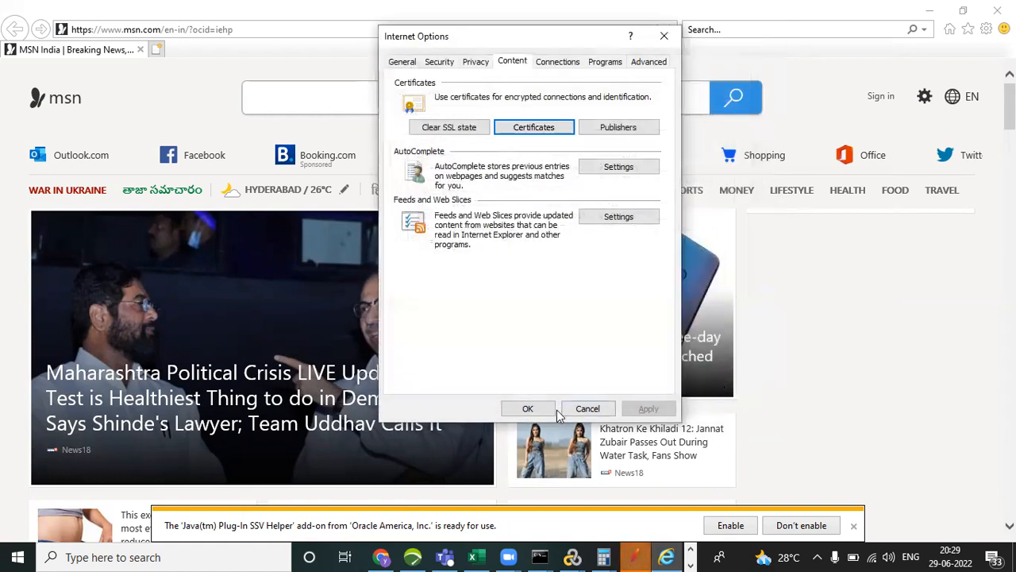
pyautogui.click(528, 408)
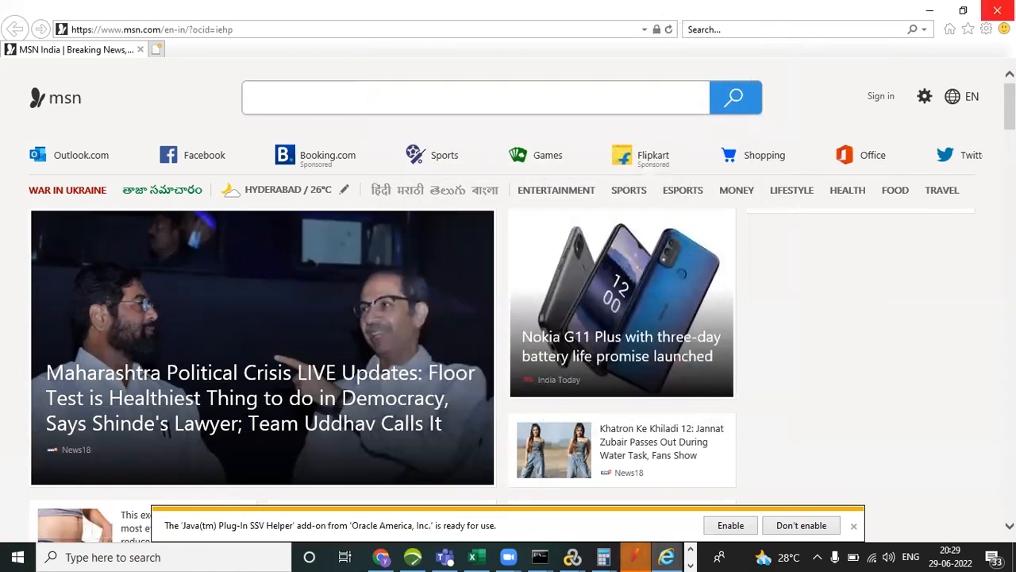
pyautogui.click(997, 11)
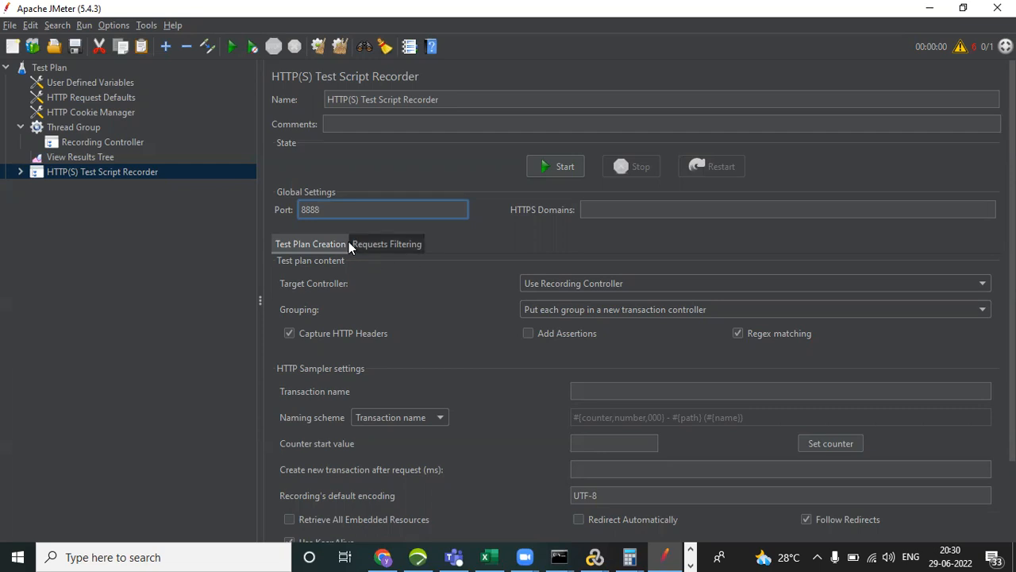
pyautogui.moveTo(330, 208); pyautogui.dragTo(298, 209)
pyautogui.click(335, 208)
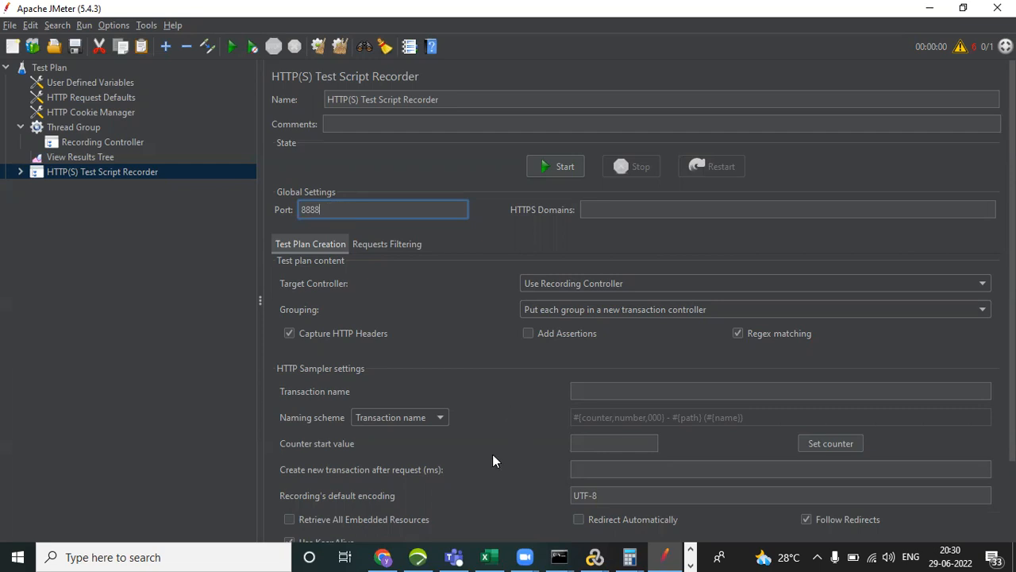
pyautogui.click(690, 565)
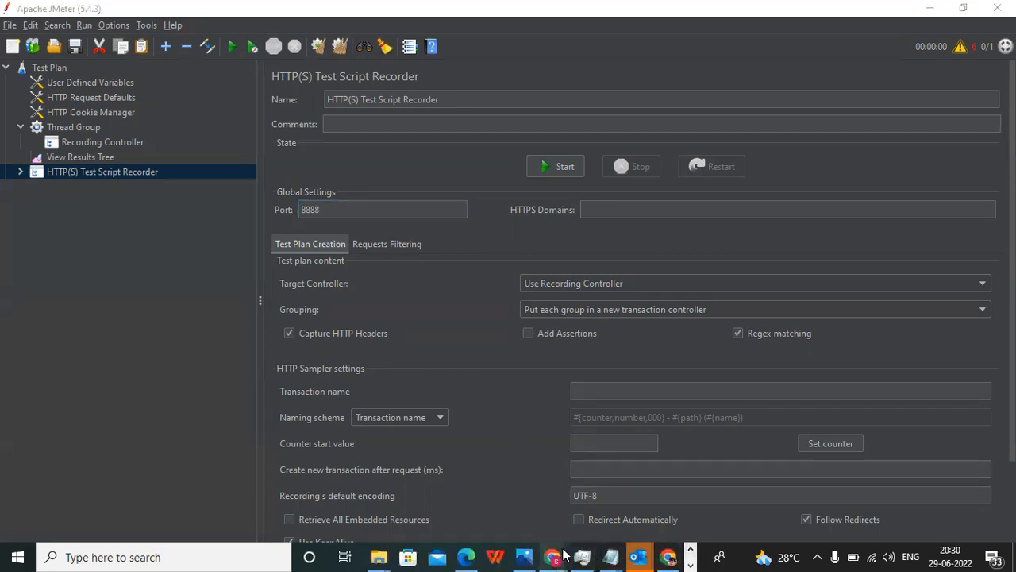
pyautogui.click(690, 565)
# Switch to Chrome, search its settings for "proxy", and open the computer's proxy settings.
pyautogui.click(384, 556)
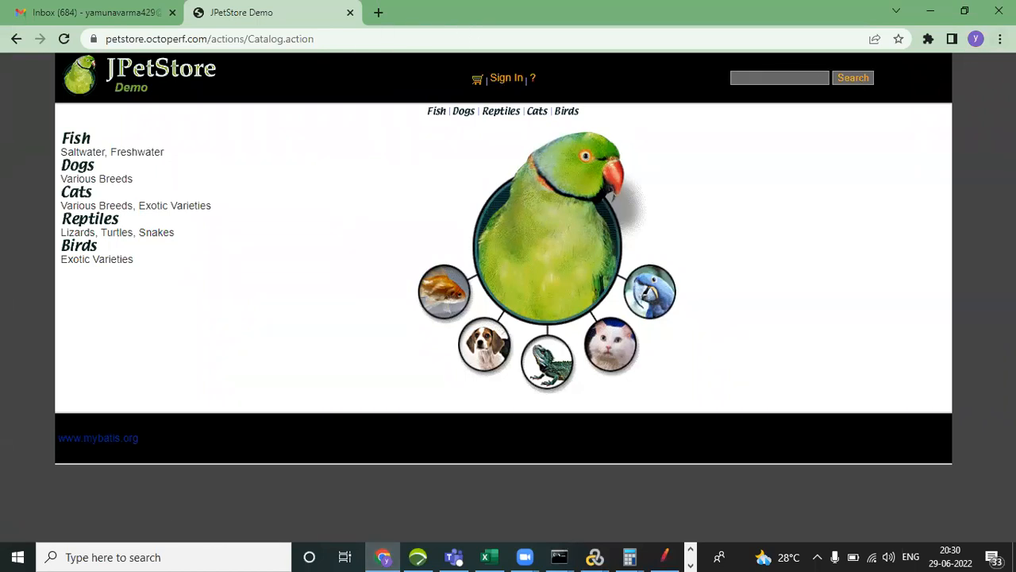
pyautogui.click(999, 38)
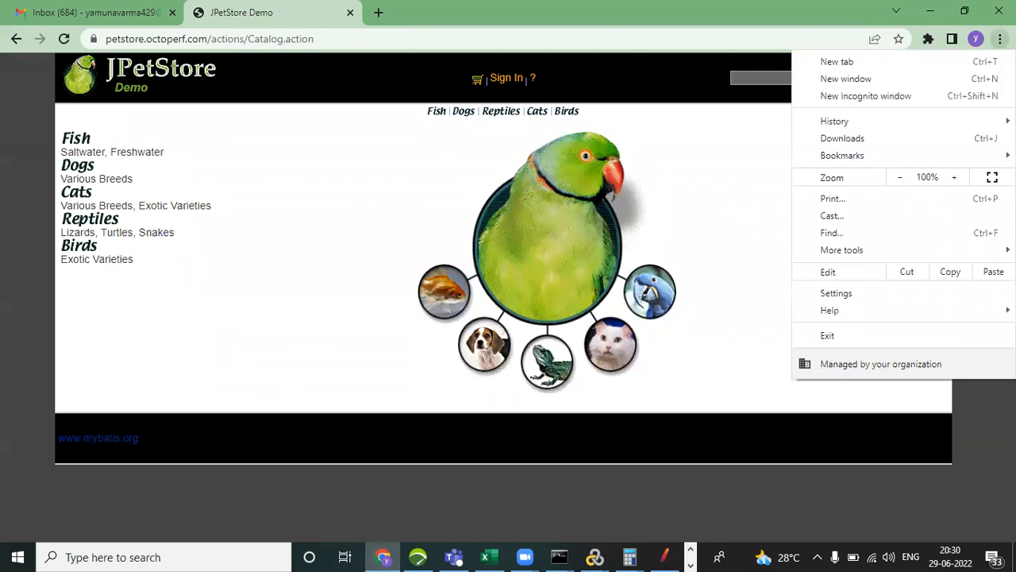
pyautogui.click(861, 296)
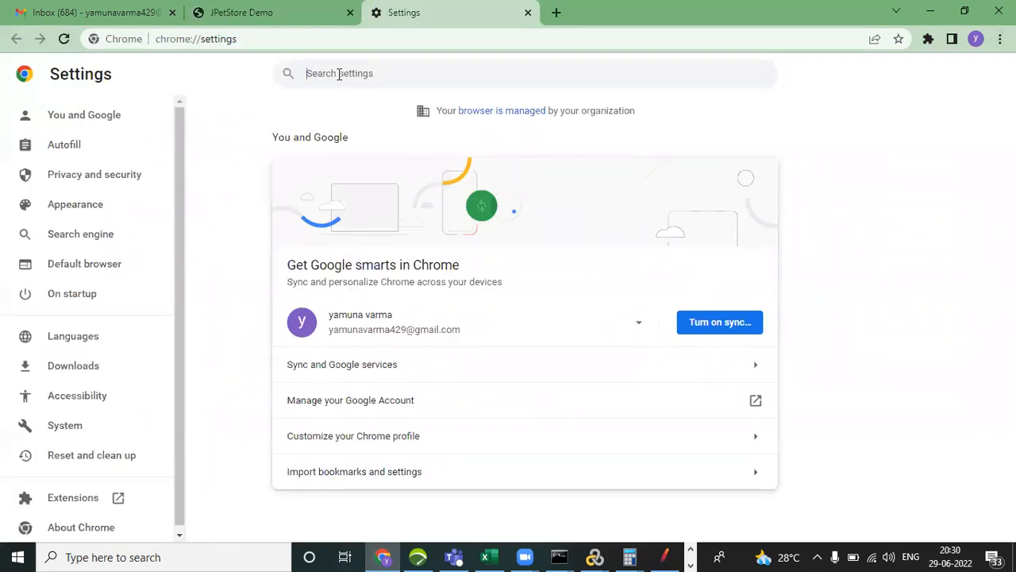
pyautogui.click(339, 74)
pyautogui.write('pro')
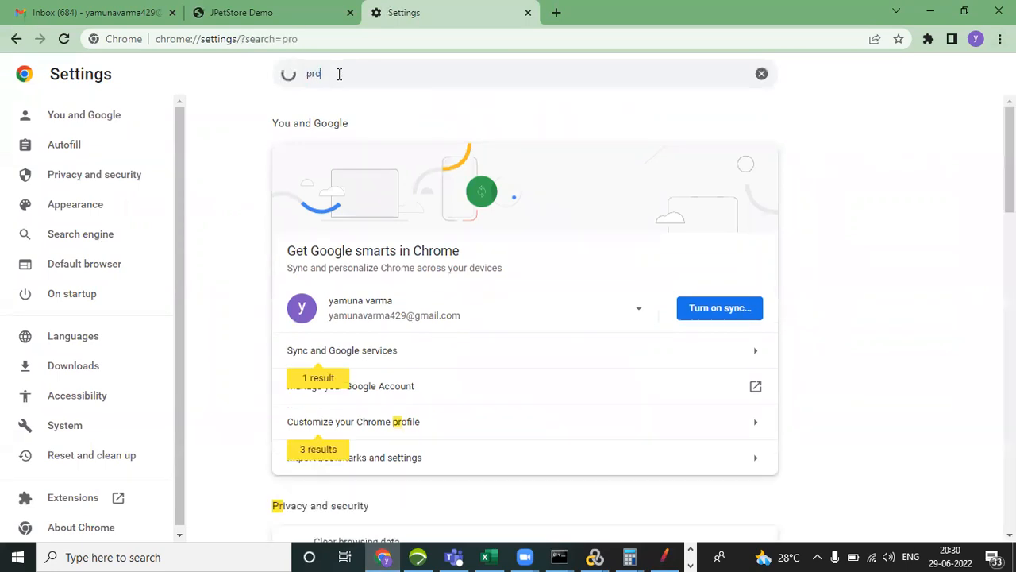
pyautogui.write('xy')
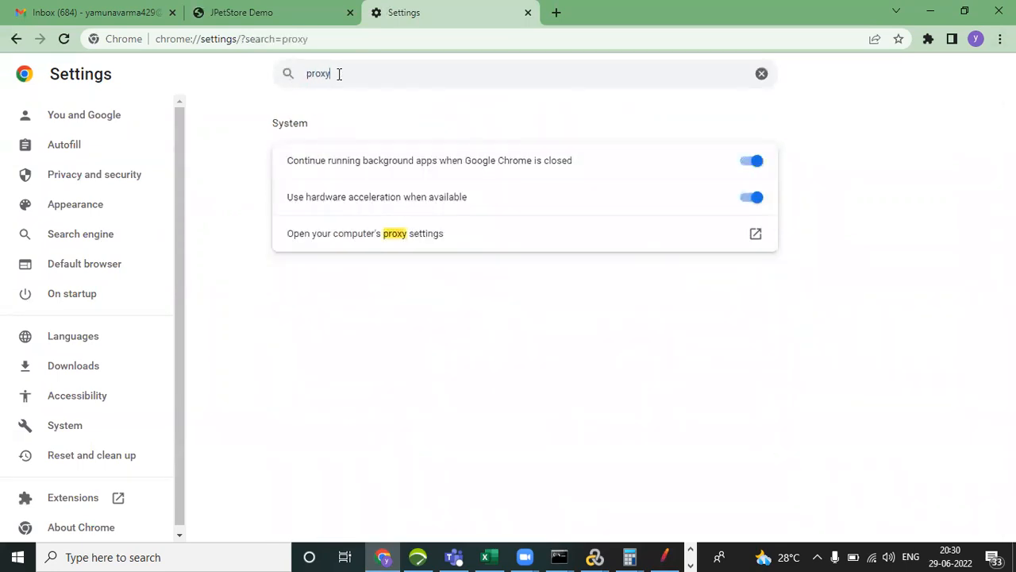
pyautogui.click(384, 241)
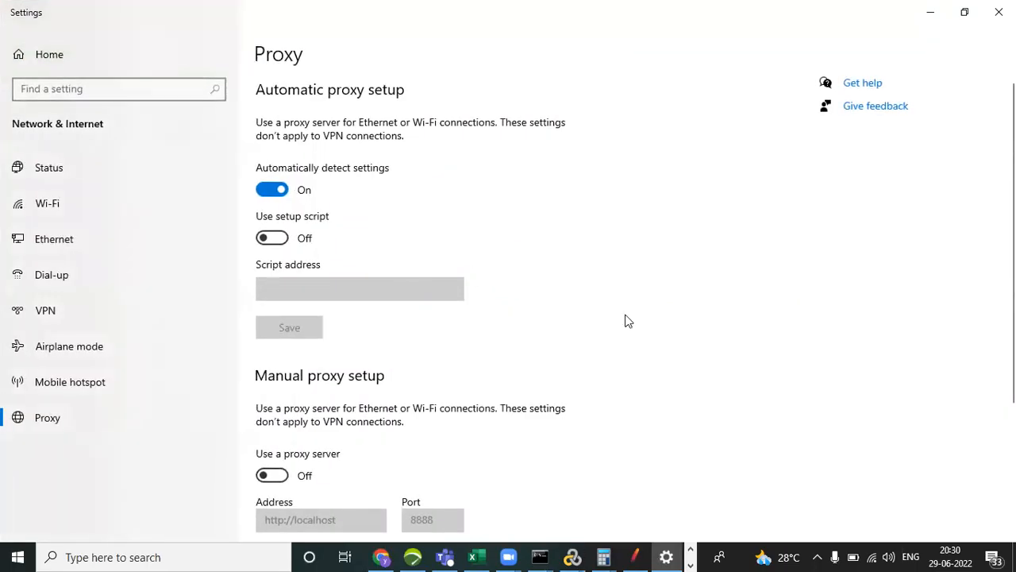
# Turn on the manual proxy server and compare its port with the Test Script Recorder's port in JMeter.
pyautogui.scroll(-3, 373, 264)
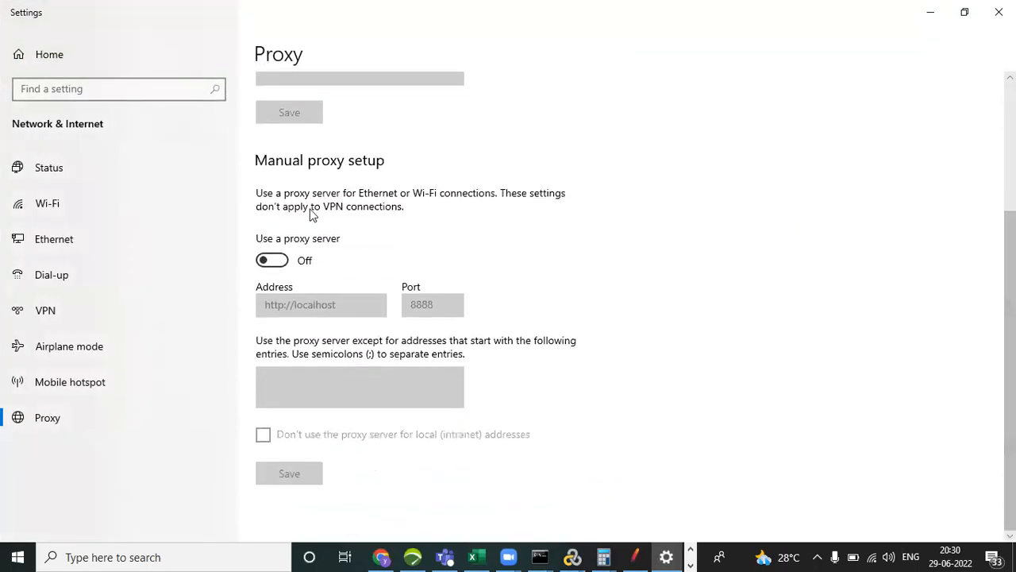
pyautogui.click(286, 262)
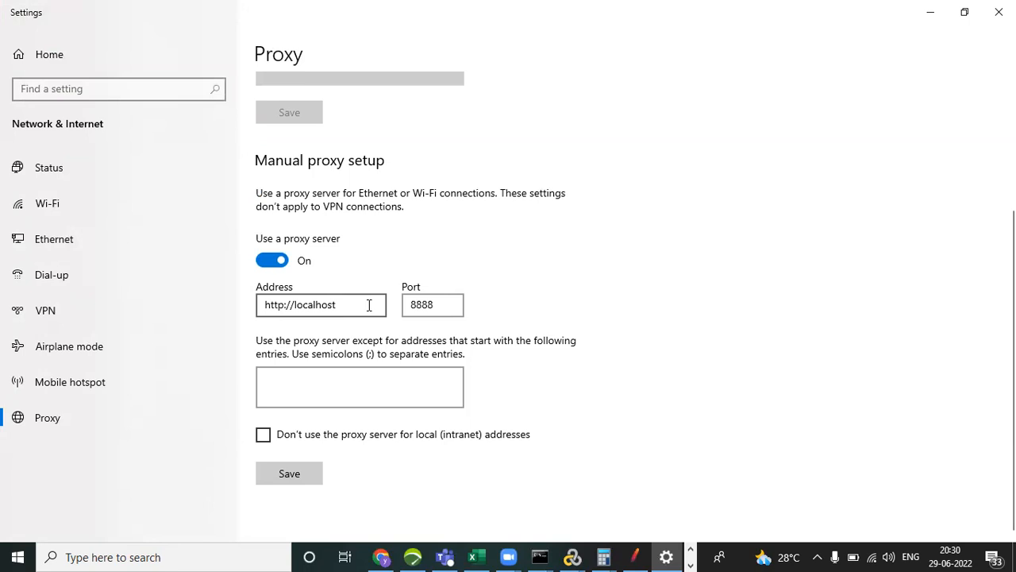
pyautogui.click(450, 304)
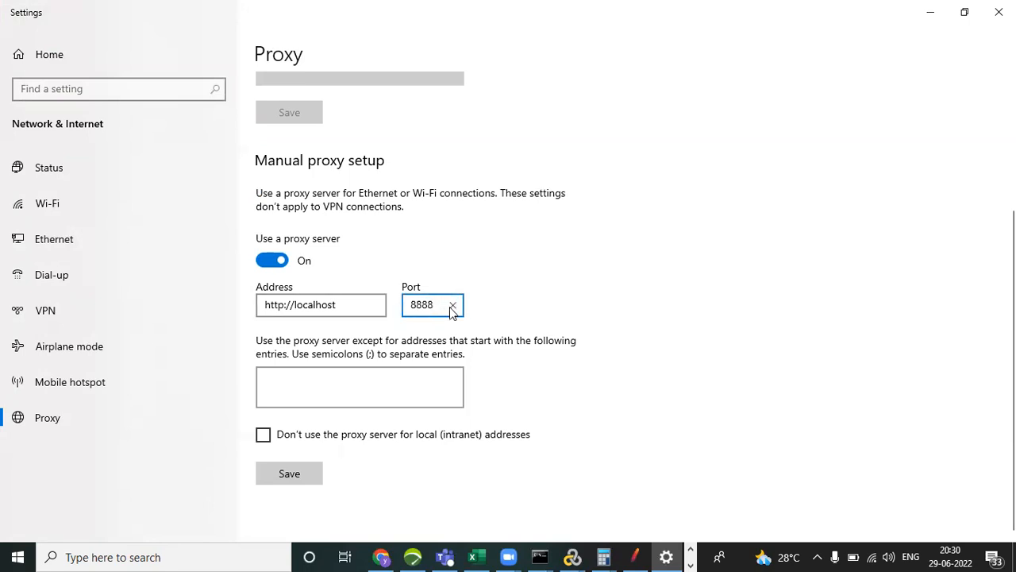
pyautogui.hotkey('alt', 'Tab')
pyautogui.hotkey('alt', 'Tab')
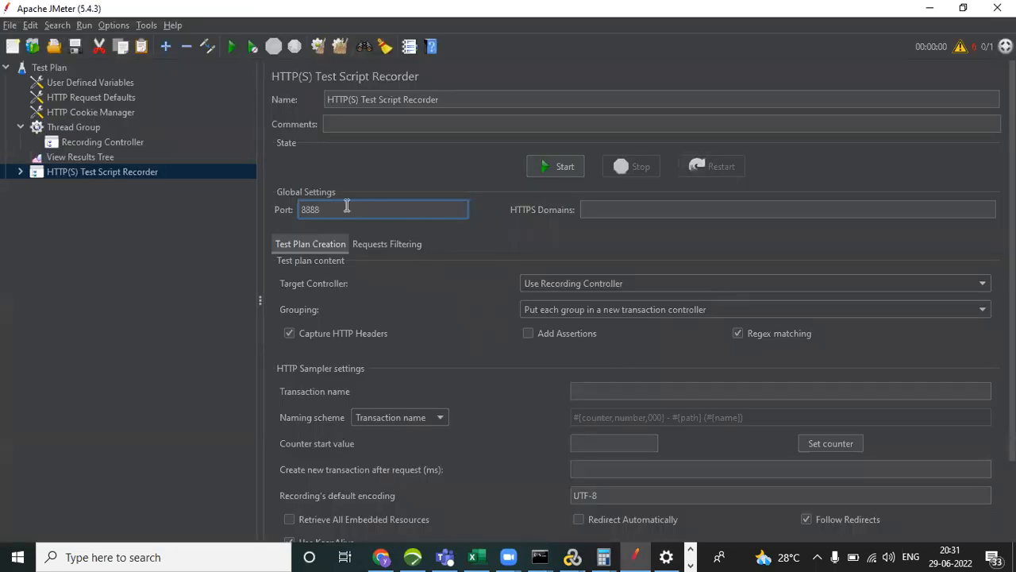
pyautogui.hotkey('alt', 'Tab')
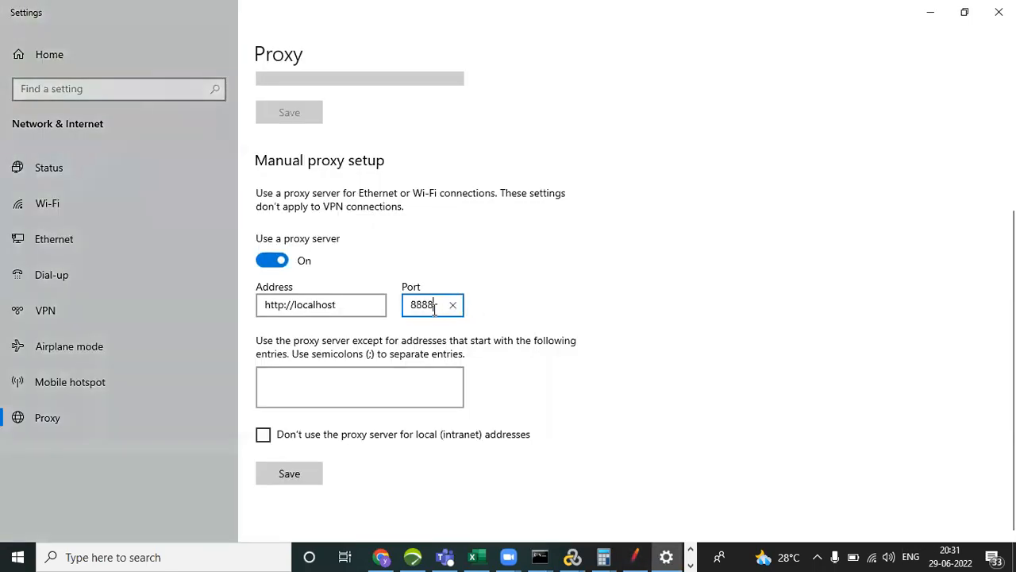
# Set the manual proxy server's port to 8090.
pyautogui.press('BackSpace')
pyautogui.press('BackSpace')
pyautogui.press('BackSpace')
pyautogui.write('080')
# Switch to JMeter and set the HTTP(S) Test Script Recorder's port to 8090.
pyautogui.hotkey('alt', 'Tab')
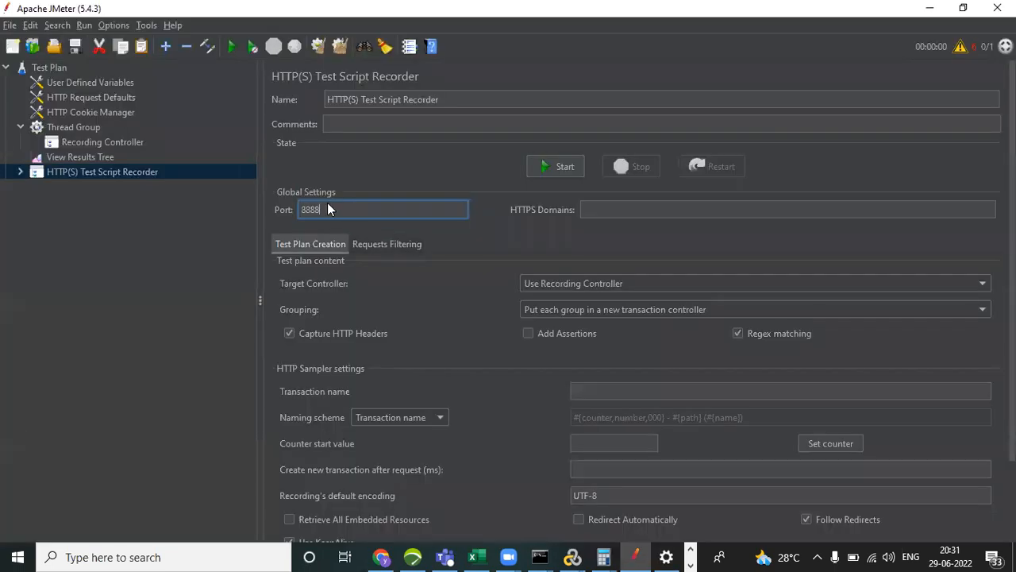
pyautogui.press('BackSpace')
pyautogui.press('BackSpace')
pyautogui.press('BackSpace')
pyautogui.write('090')
# Return to the Windows proxy settings, save the manual proxy setup, and close the Settings window.
pyautogui.hotkey('alt', 'Tab')
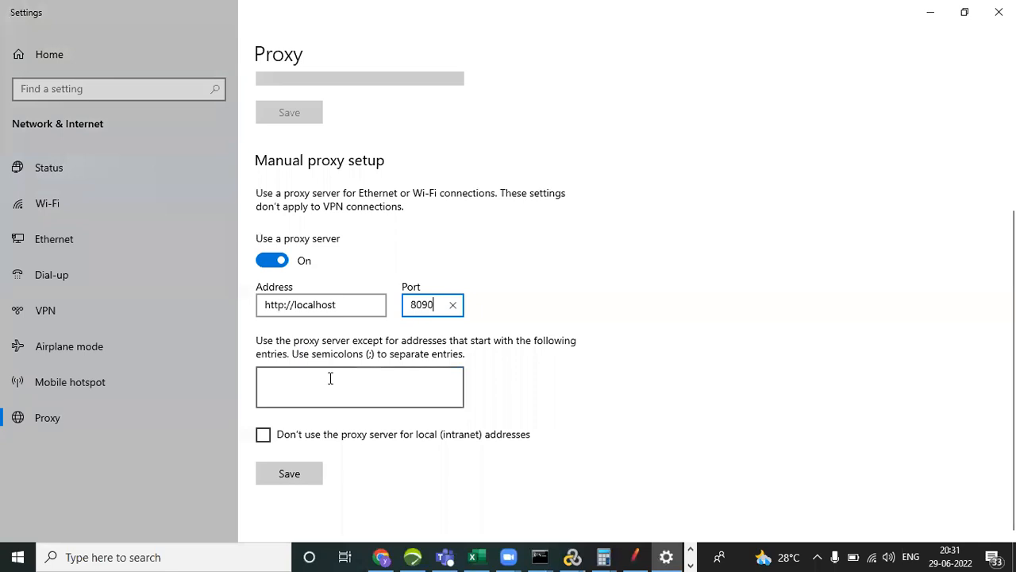
pyautogui.click(282, 472)
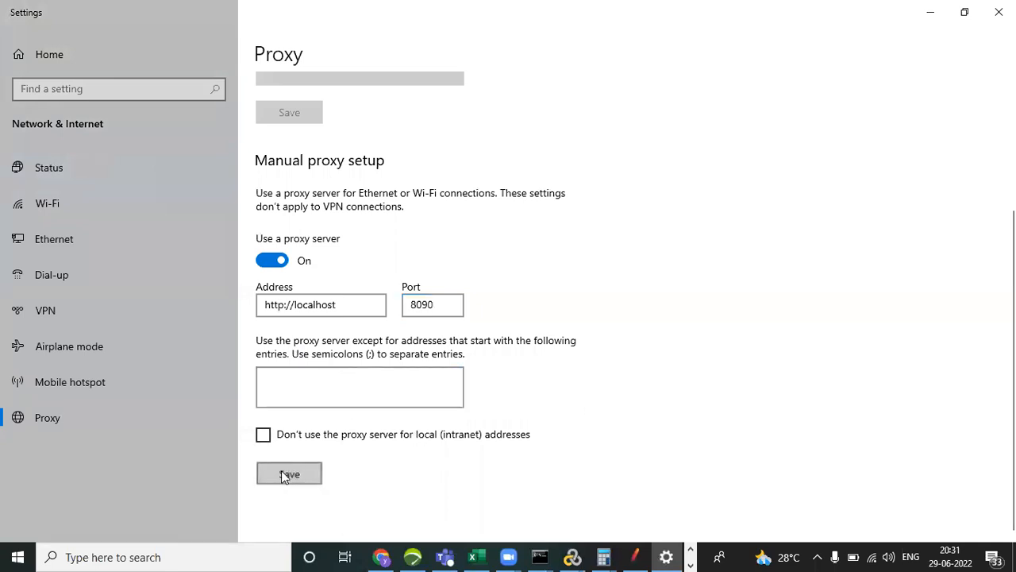
pyautogui.click(998, 12)
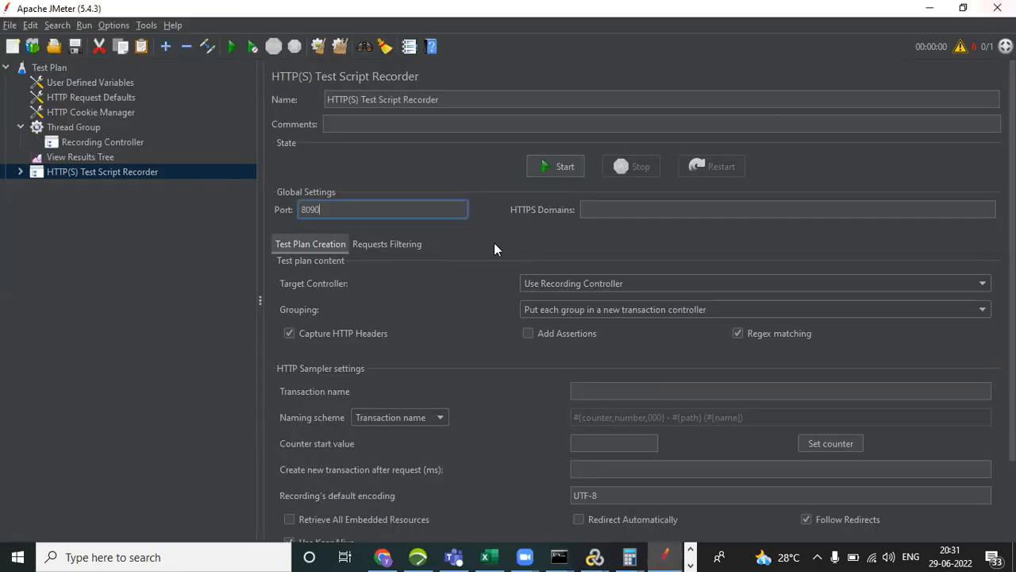
# Switch back to Chrome, reopen the computer's proxy settings, and check the saved manual proxy address and port.
pyautogui.hotkey('alt', 'Tab')
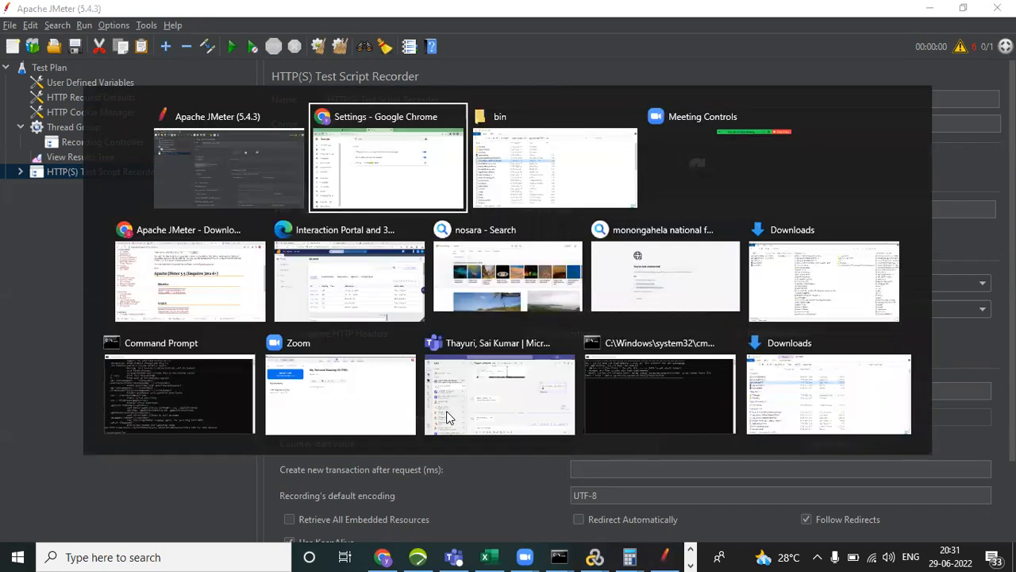
pyautogui.click(352, 235)
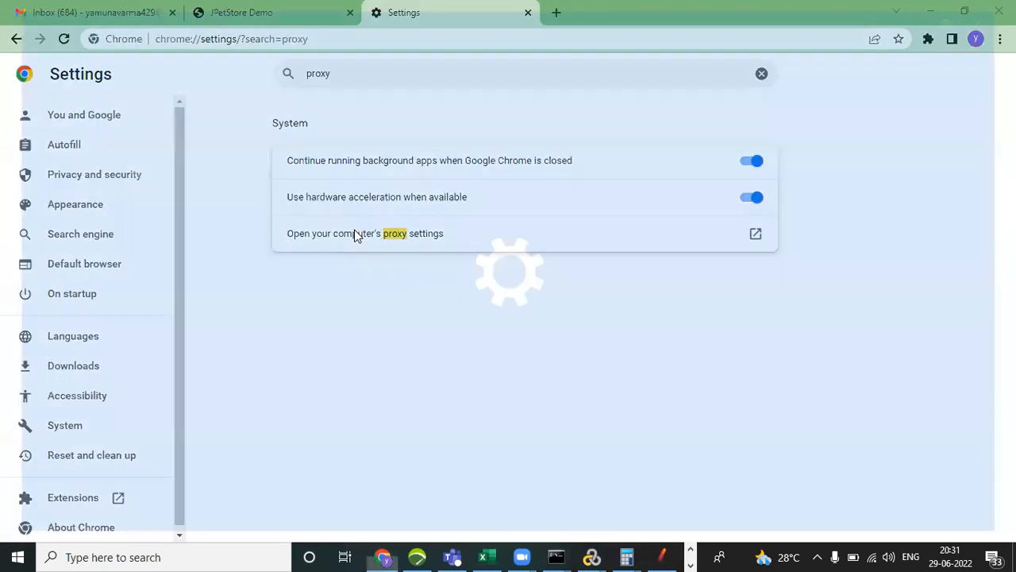
pyautogui.scroll(-3, 508, 302)
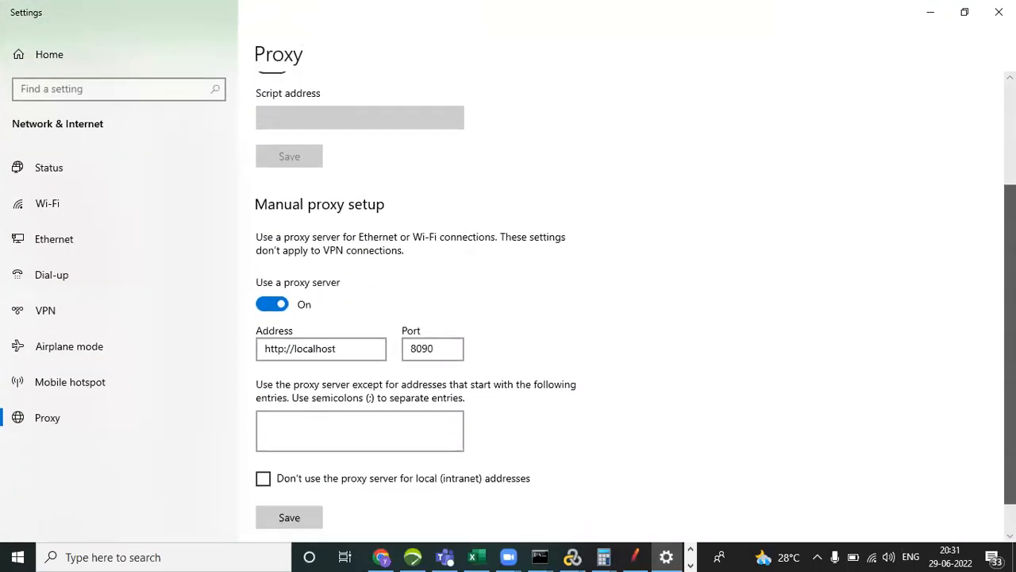
pyautogui.scroll(3, 508, 302)
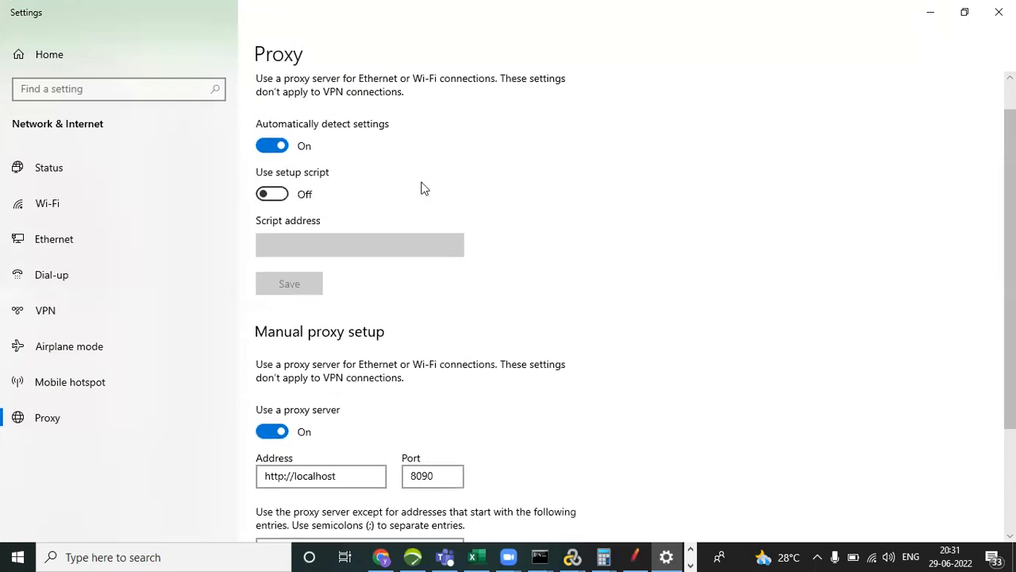
# Turn off automatic detection of proxy settings and close the Windows Settings window.
pyautogui.click(271, 146)
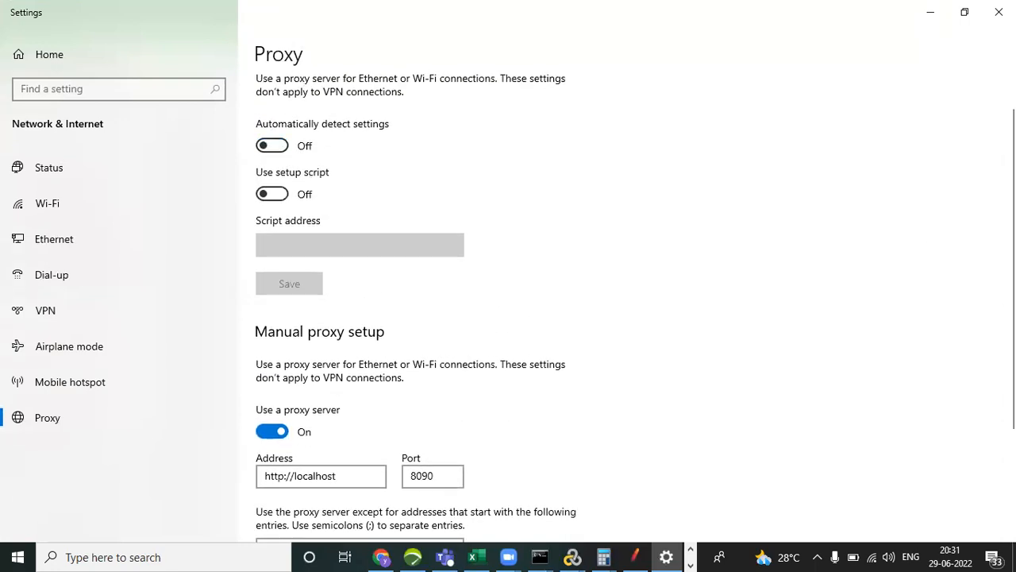
pyautogui.scroll(-3, 271, 149)
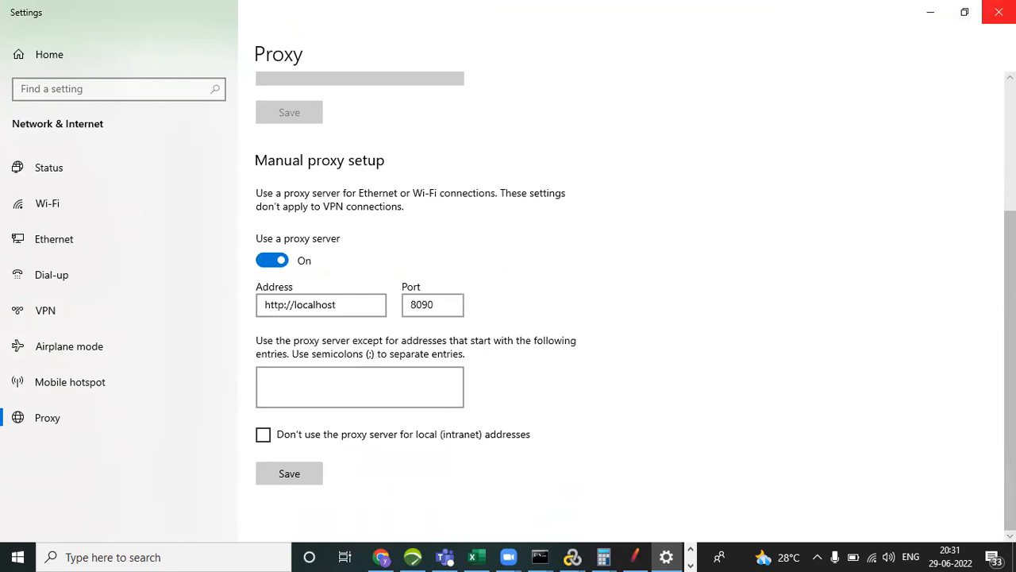
pyautogui.click(999, 12)
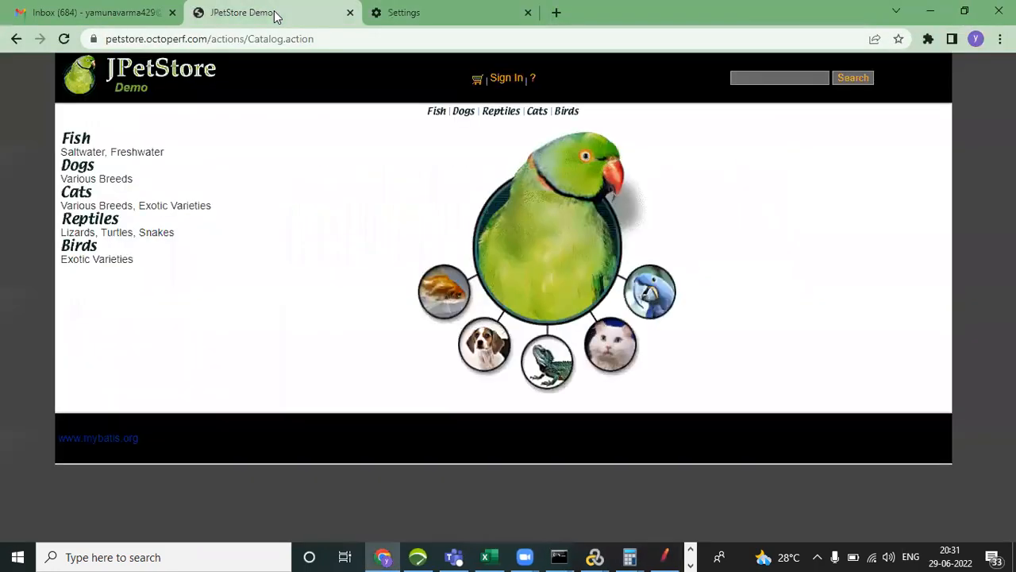
# Reload the JPetStore catalog page to test the proxy, and check the script recorder's port in JMeter.
pyautogui.click(274, 16)
pyautogui.click(349, 37)
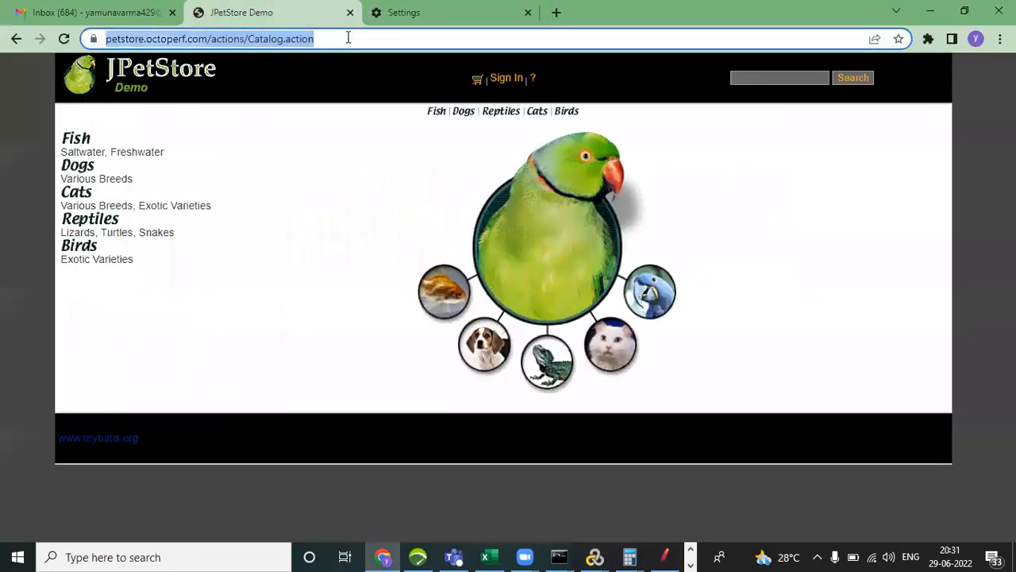
pyautogui.press('Return')
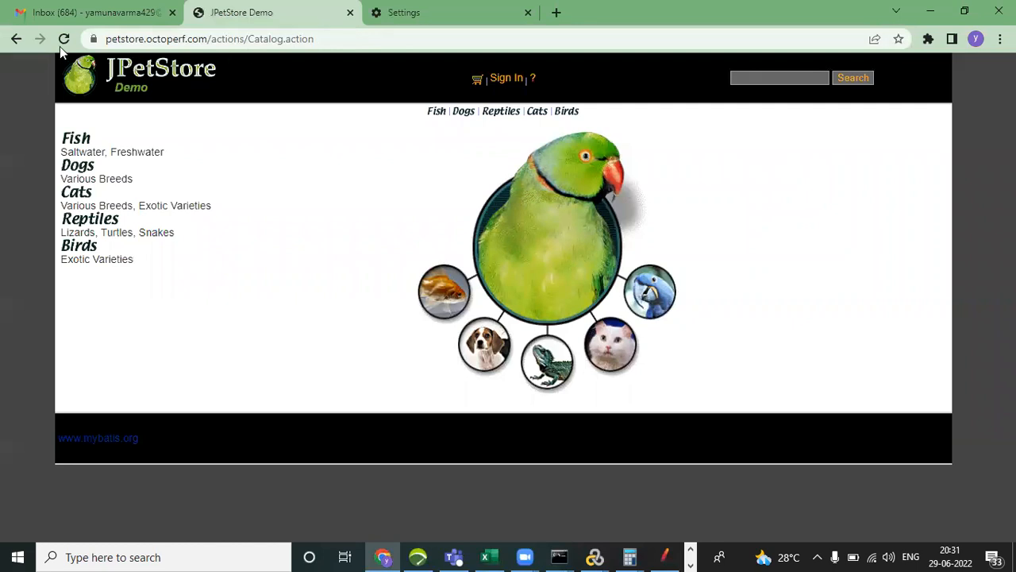
pyautogui.click(364, 39)
pyautogui.press('Return')
pyautogui.click(336, 42)
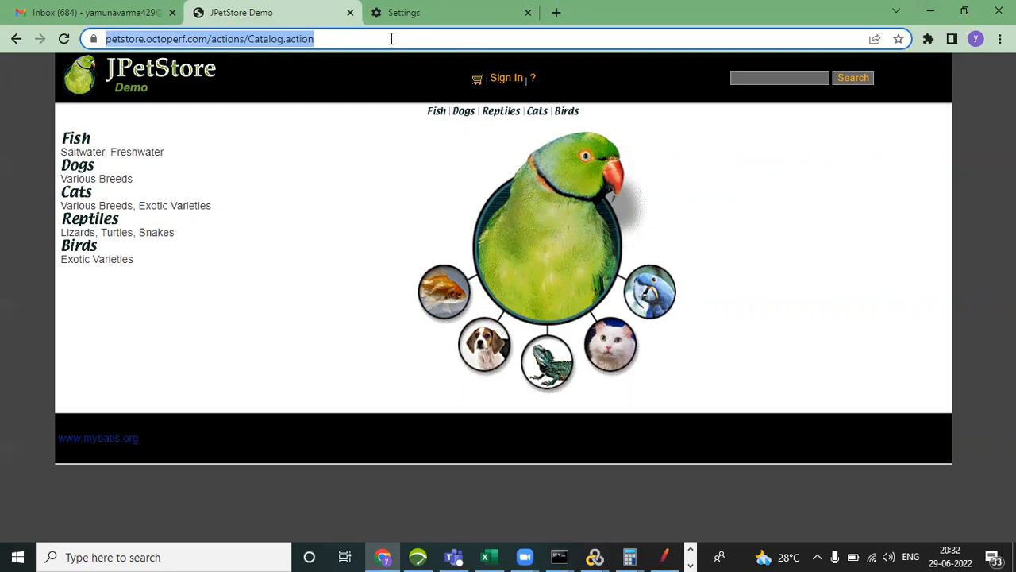
pyautogui.hotkey('alt', 'Tab')
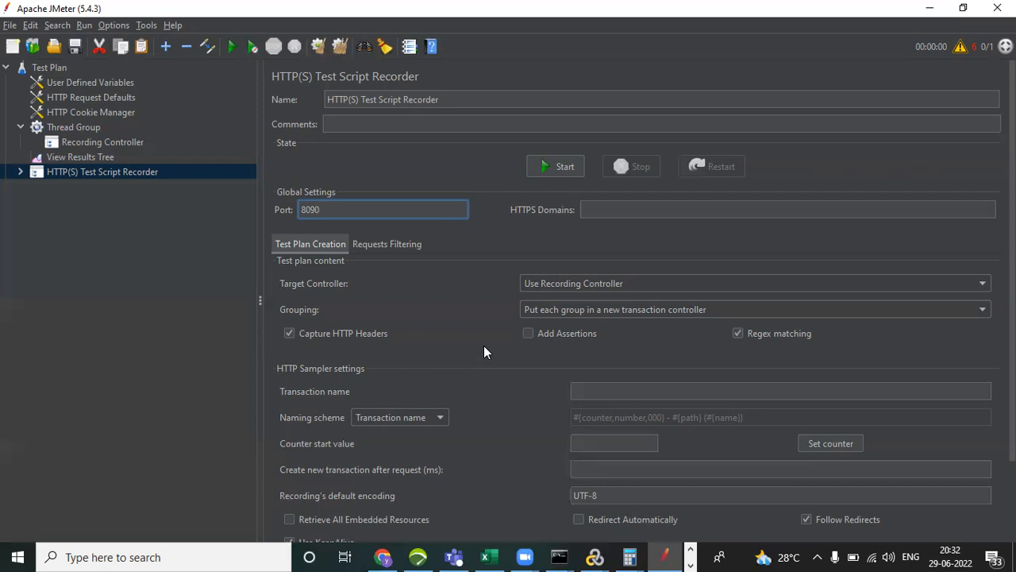
pyautogui.hotkey('alt', 'Tab')
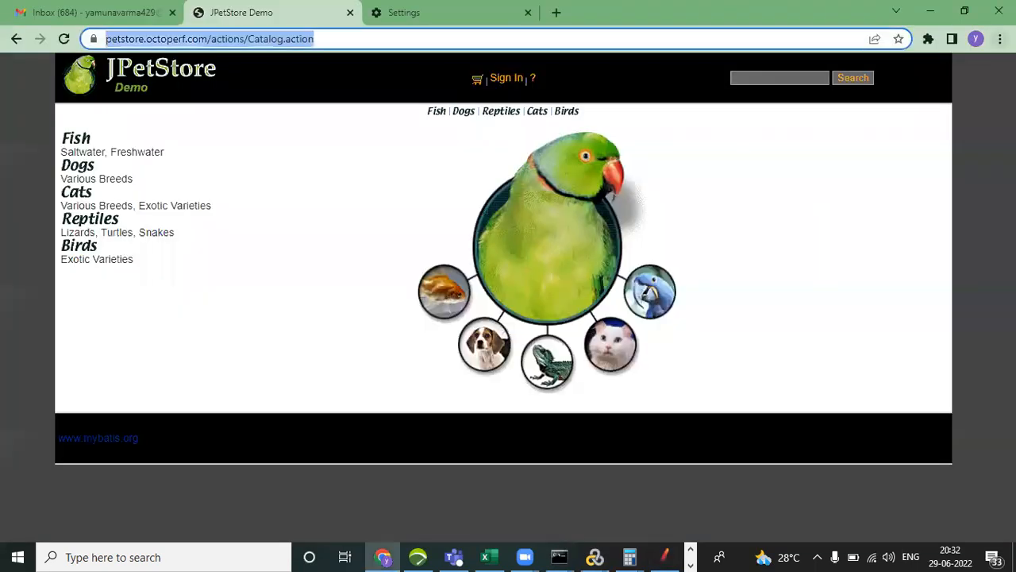
# Search Chrome's settings for "proxy", open the computer's proxy settings, and review the manual proxy setup.
pyautogui.click(999, 39)
pyautogui.click(883, 299)
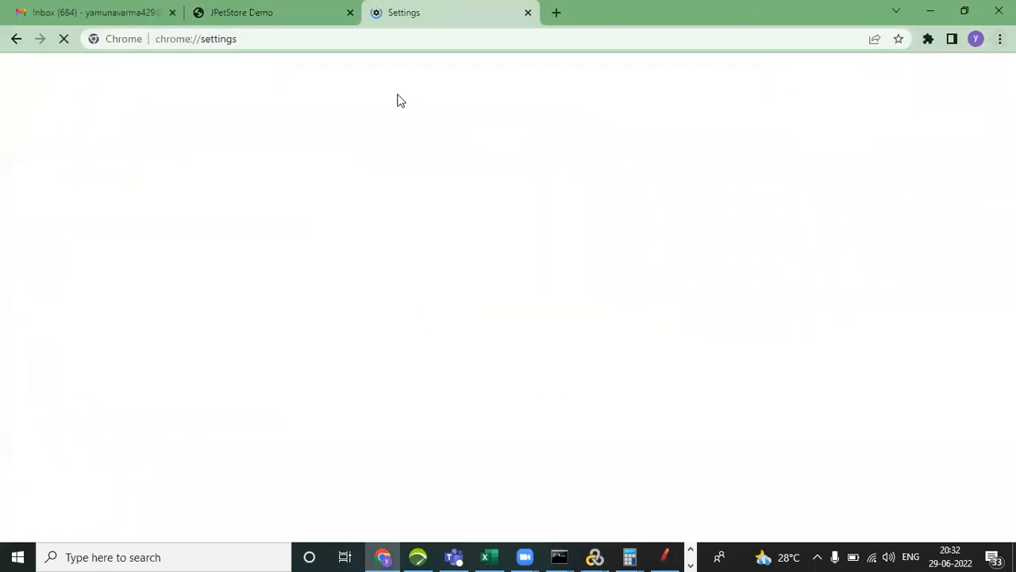
pyautogui.click(376, 74)
pyautogui.write('pr')
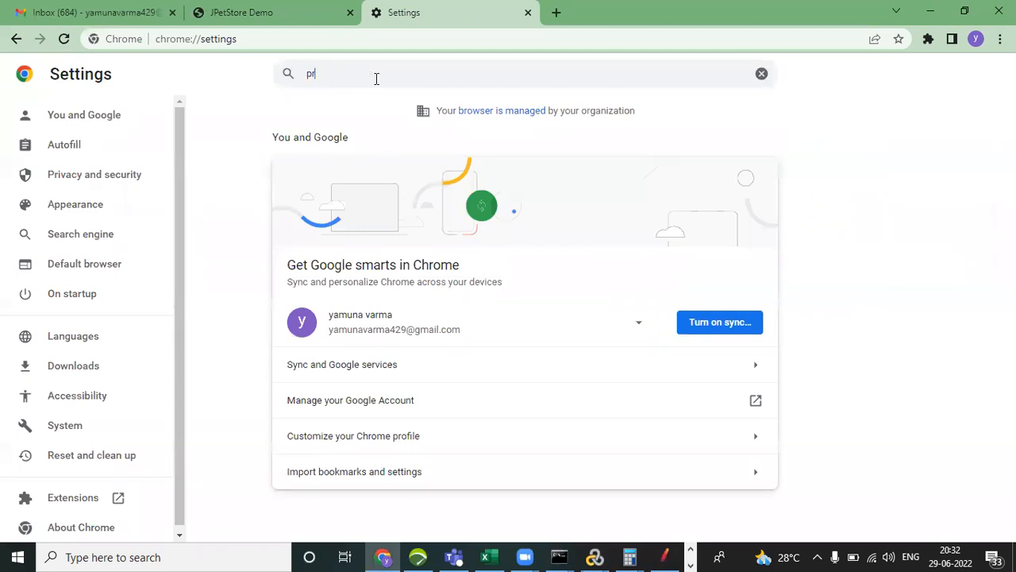
pyautogui.write('oxy')
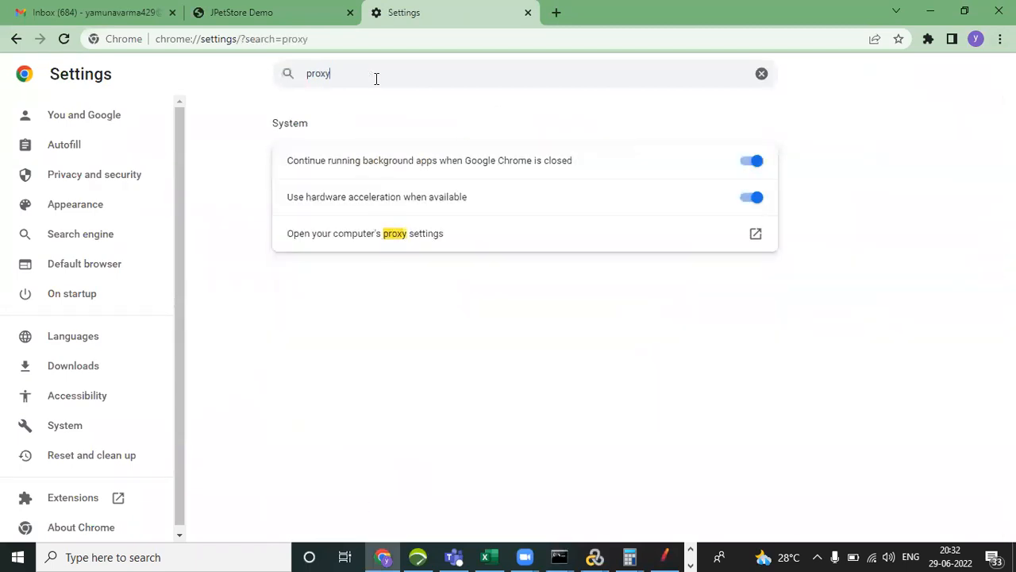
pyautogui.click(391, 234)
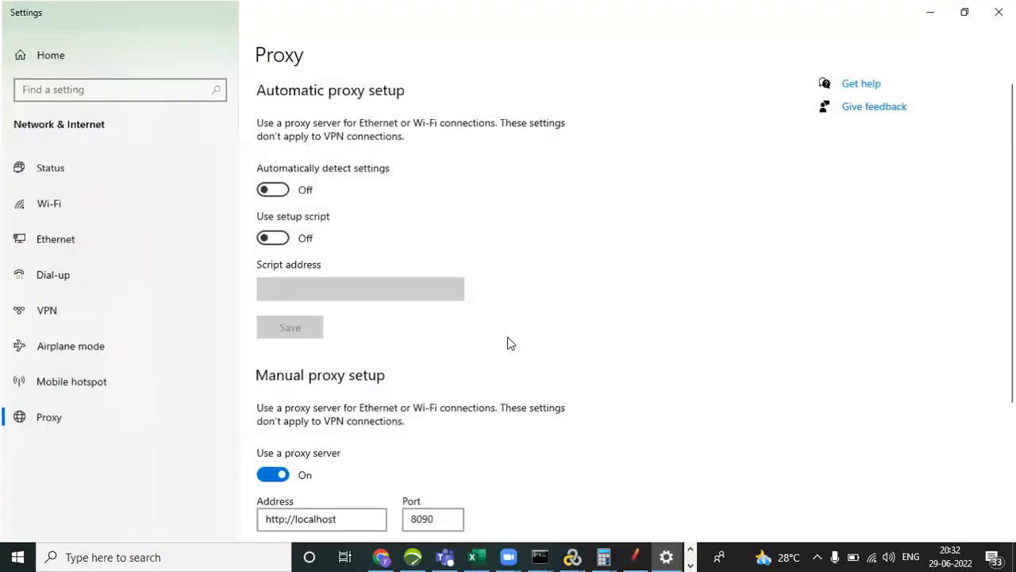
pyautogui.scroll(-5, 635, 334)
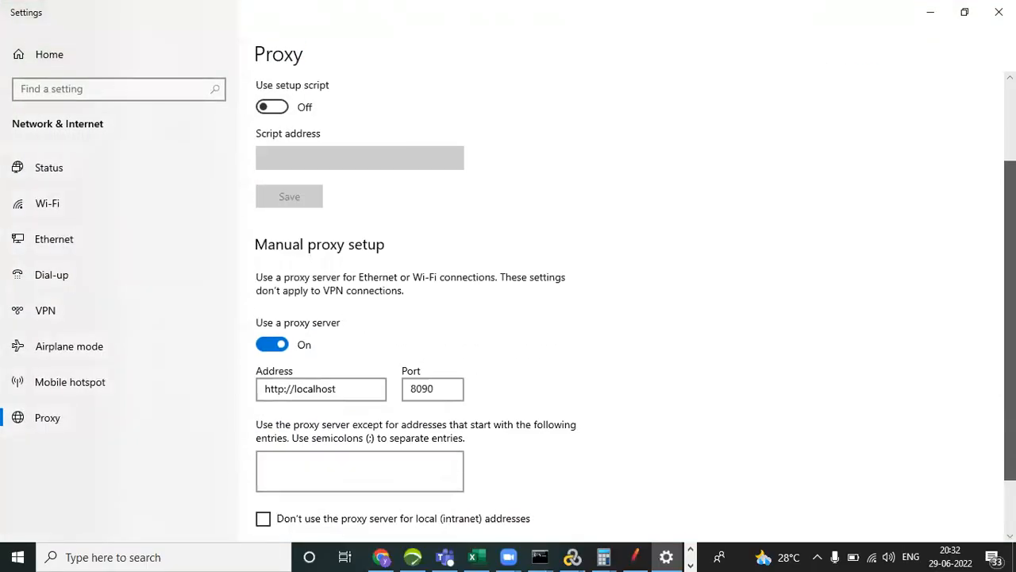
pyautogui.click(930, 12)
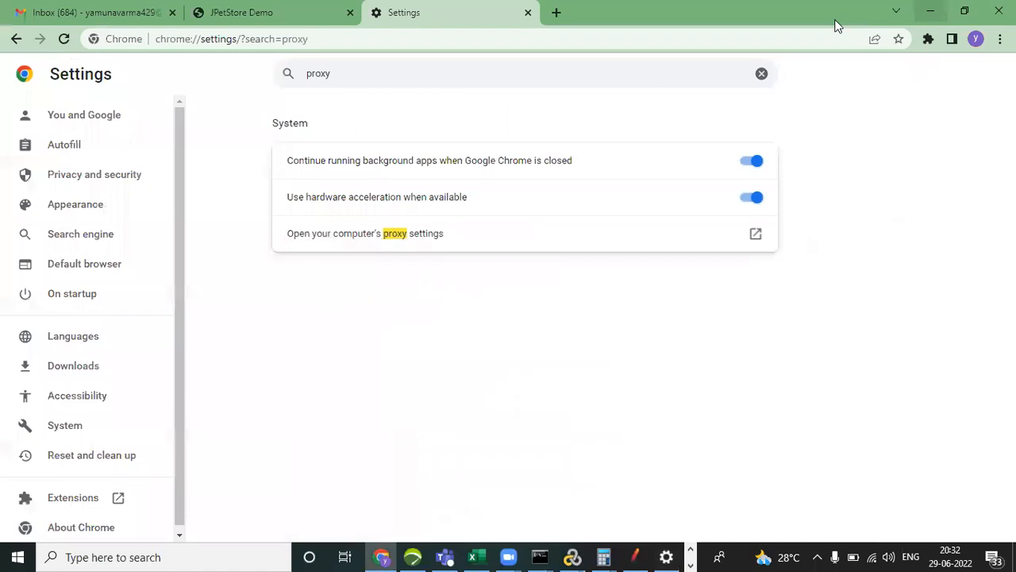
pyautogui.click(558, 12)
pyautogui.write('ww')
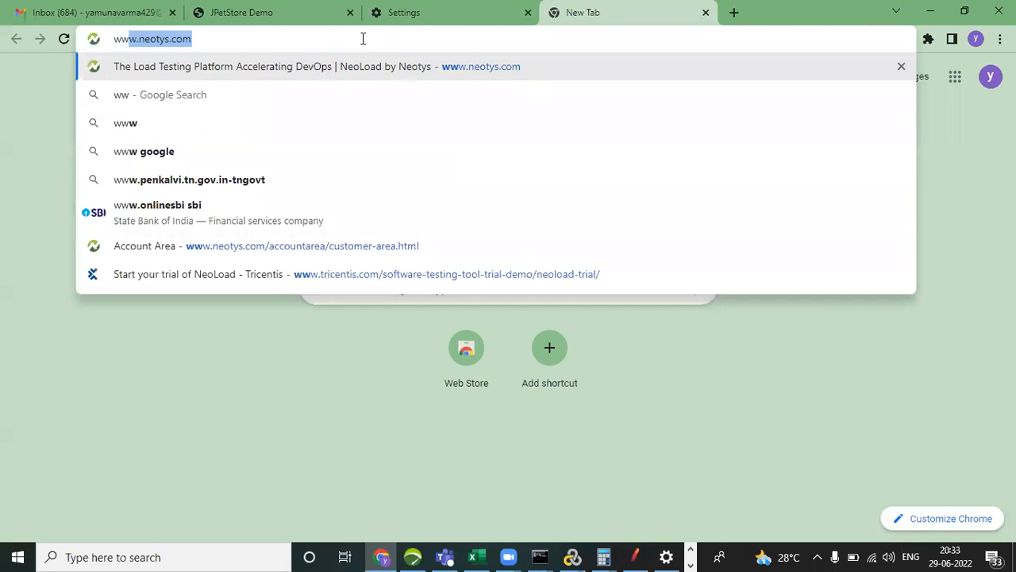
pyautogui.press('Return')
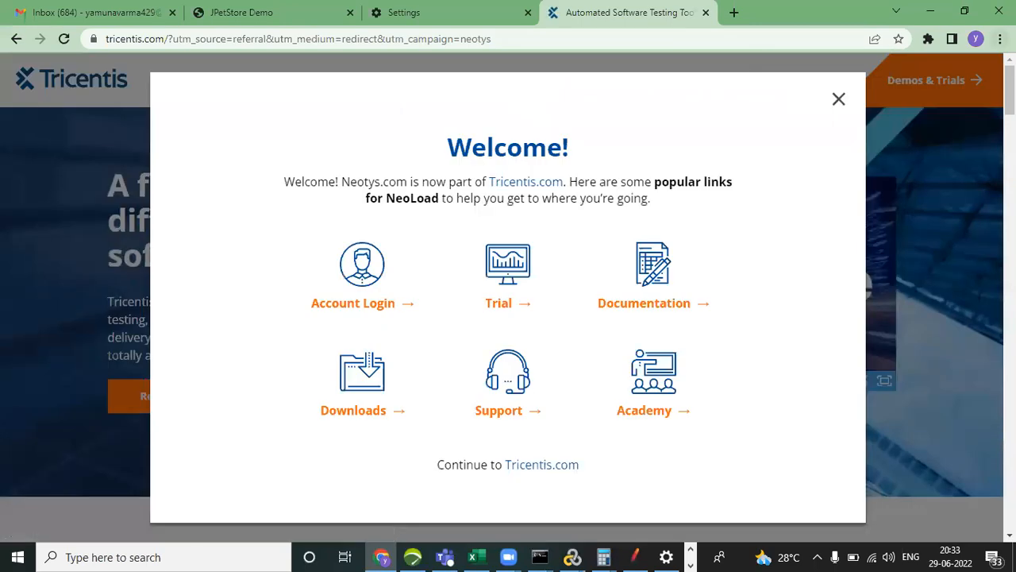
# Reopen the computer's proxy settings from Chrome, save the manual proxy setup again, and close the Settings window.
pyautogui.click(1000, 38)
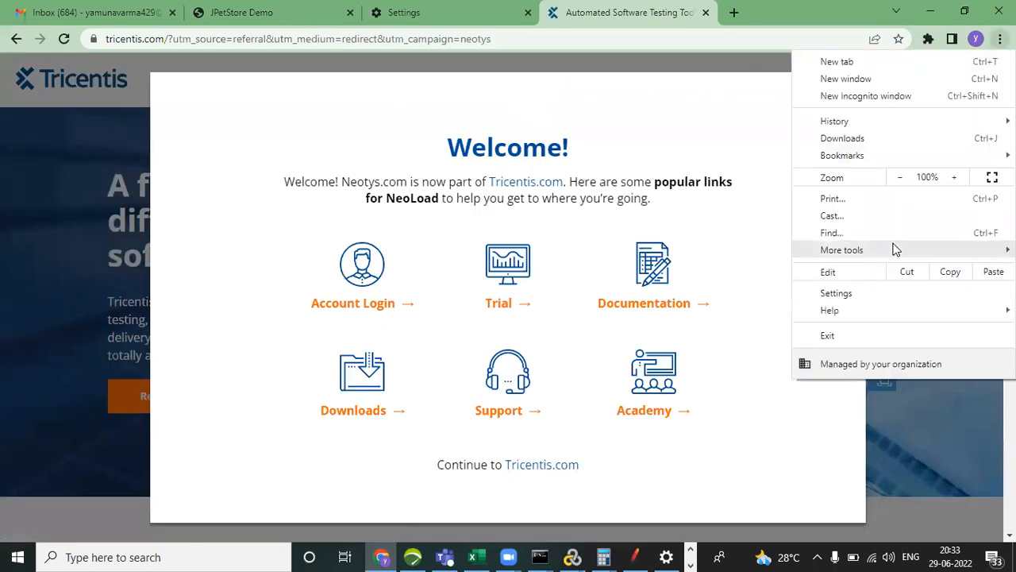
pyautogui.hotkey('ctrl', 'shift', 'Tab')
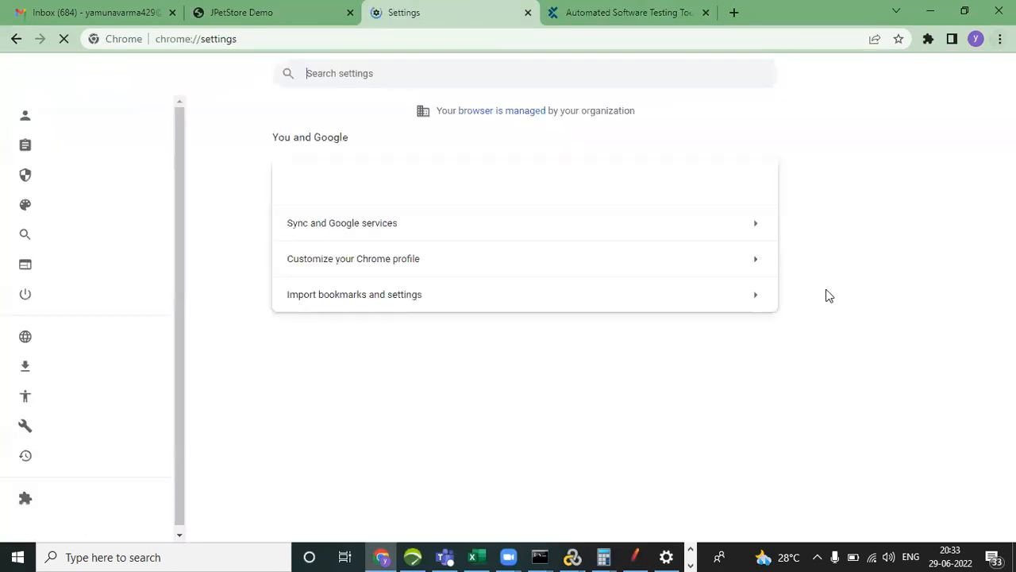
pyautogui.write('proxy')
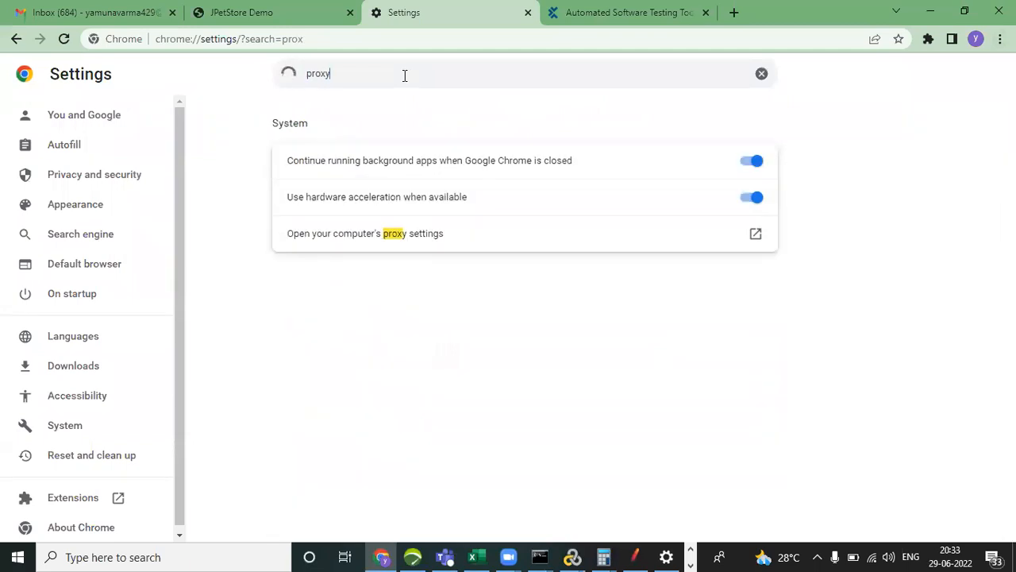
pyautogui.click(394, 242)
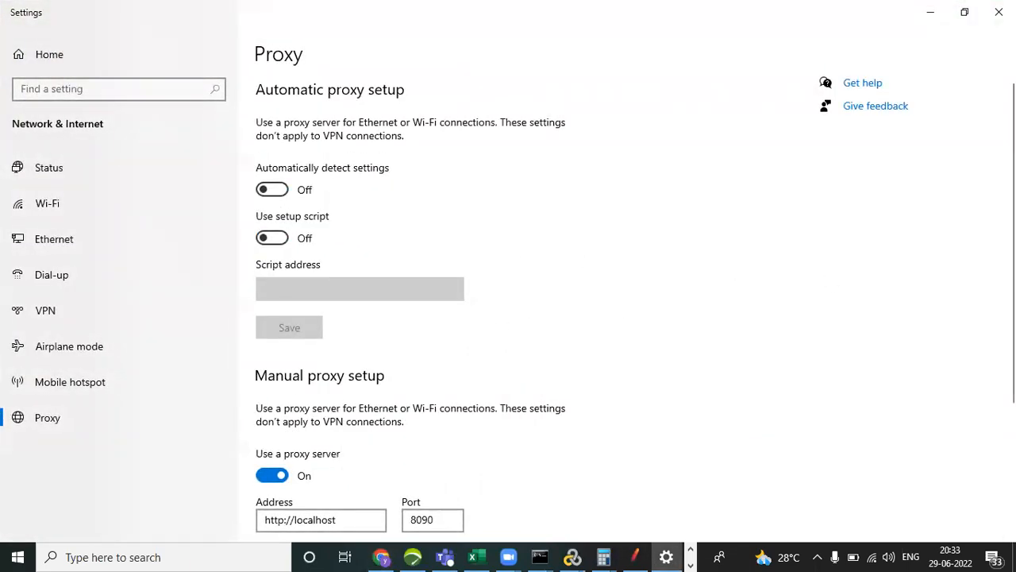
pyautogui.scroll(-3, 627, 309)
pyautogui.scroll(3, 627, 309)
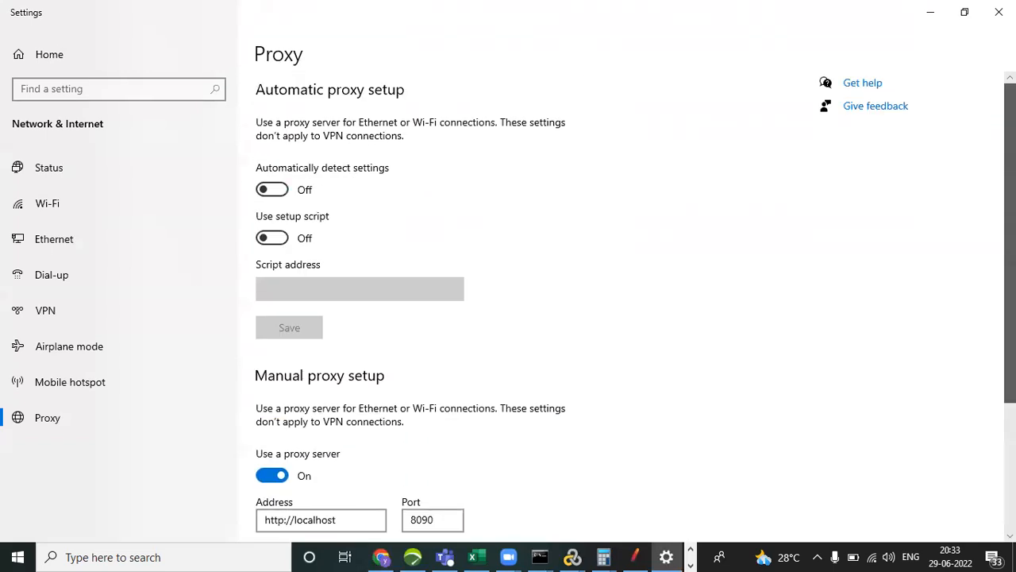
pyautogui.scroll(-3, 628, 310)
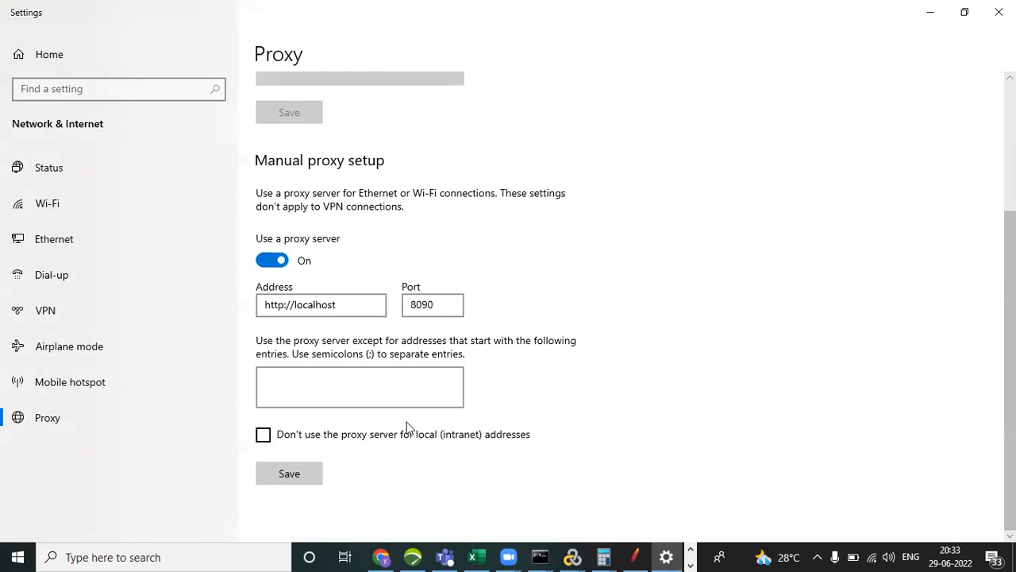
pyautogui.click(290, 472)
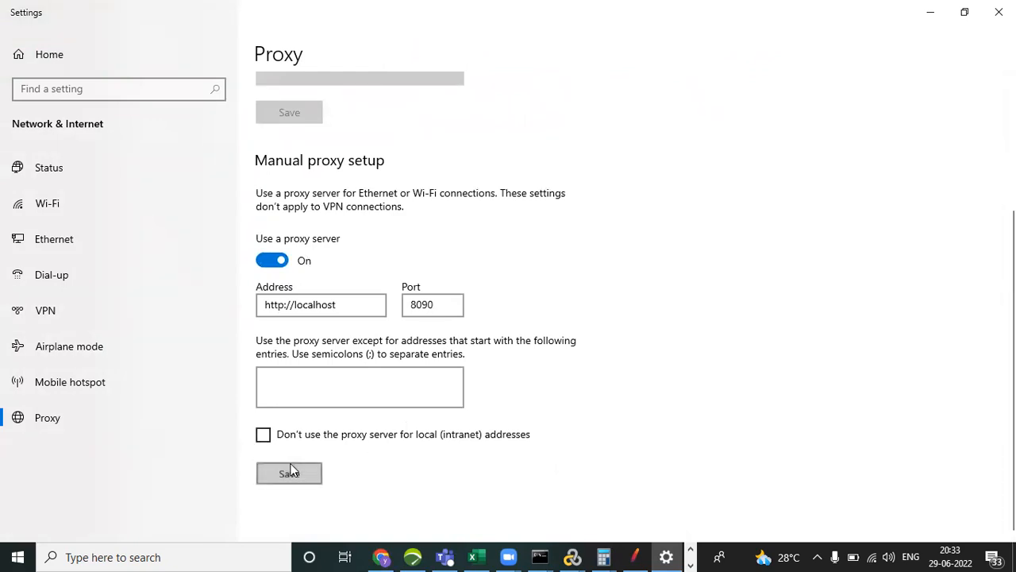
pyautogui.click(446, 306)
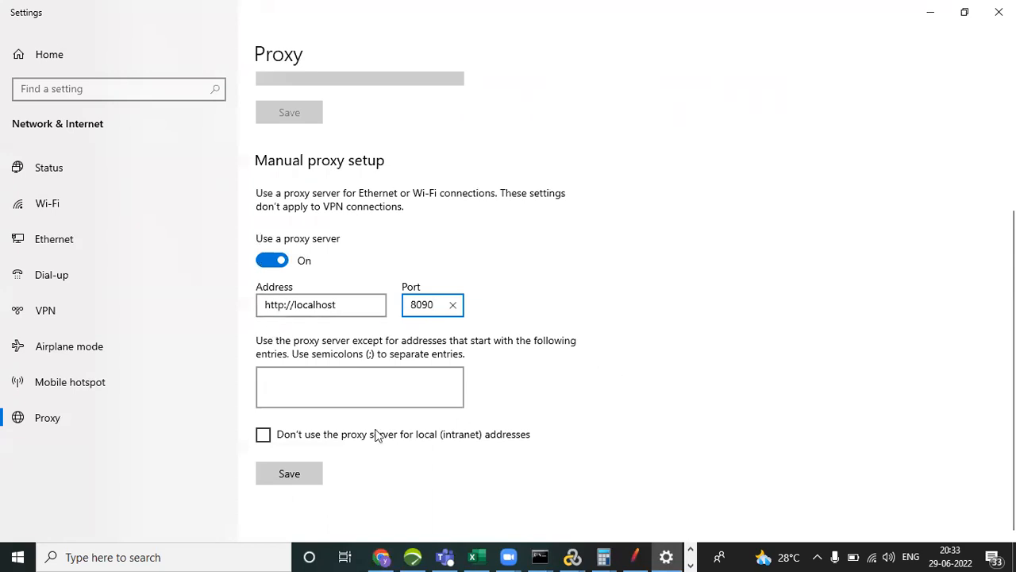
pyautogui.scroll(3, 1008, 262)
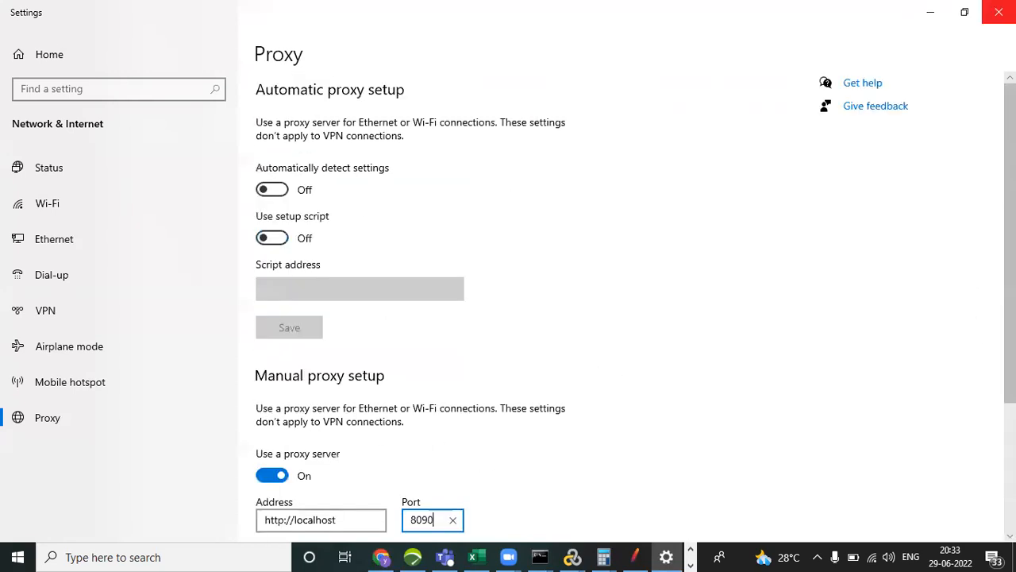
pyautogui.click(999, 12)
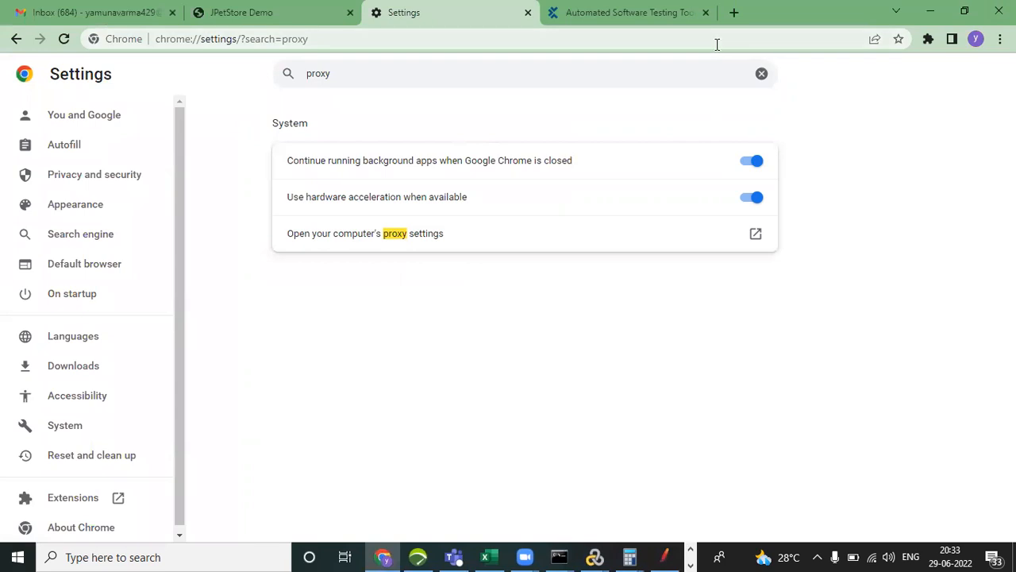
# Dismiss the Welcome popup on the Tricentis page, reload the page, and close this Chrome window.
pyautogui.click(637, 16)
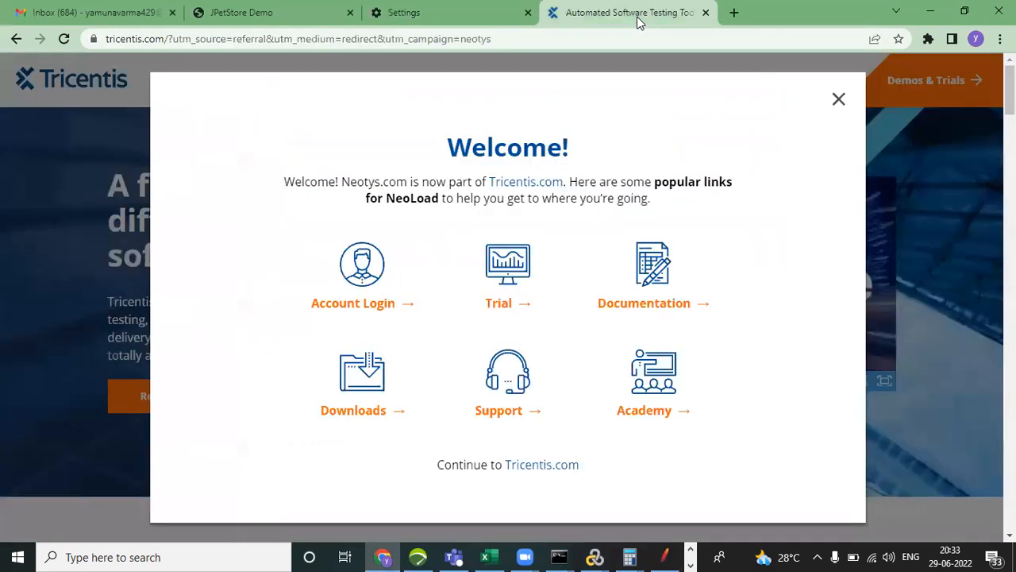
pyautogui.click(837, 98)
pyautogui.click(62, 40)
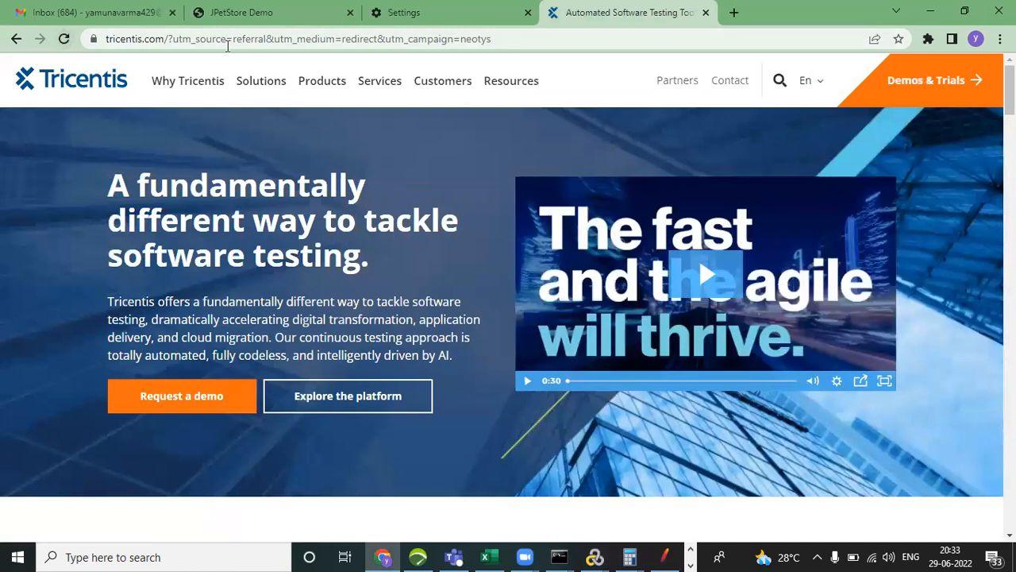
pyautogui.click(282, 16)
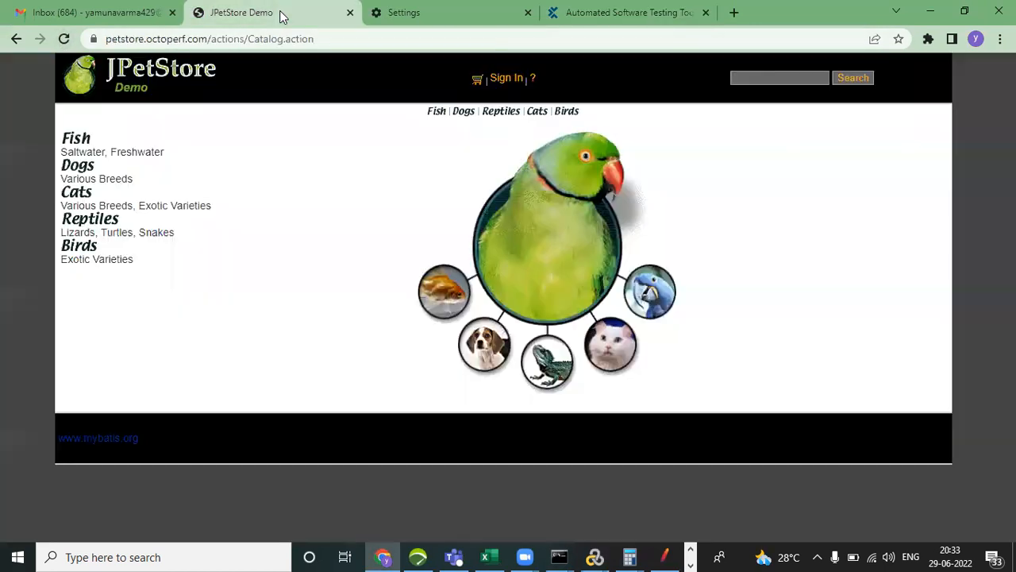
pyautogui.click(999, 10)
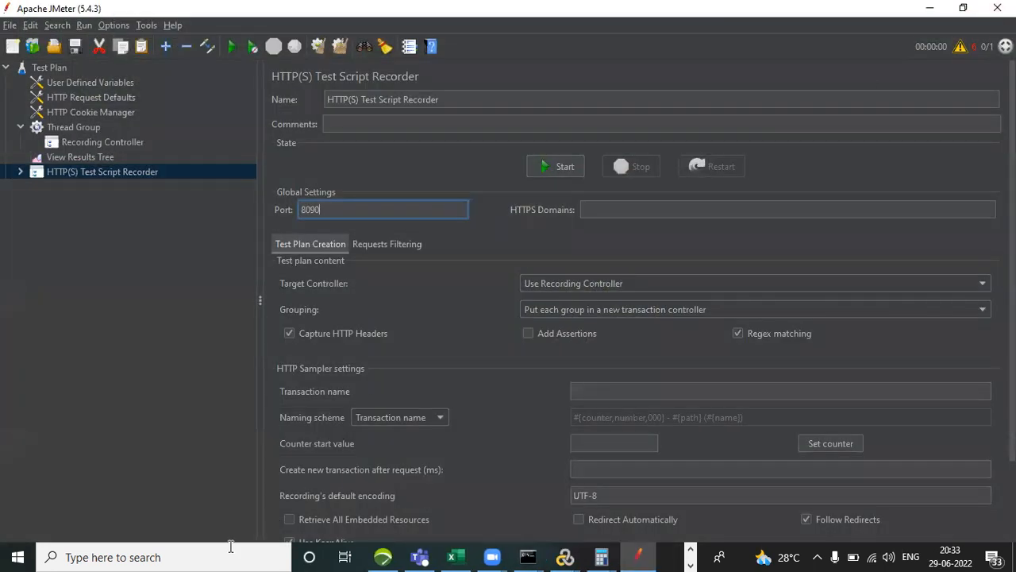
# Switch to the other open Chrome profile's window and reload its Pega login page to test the proxy.
pyautogui.click(183, 556)
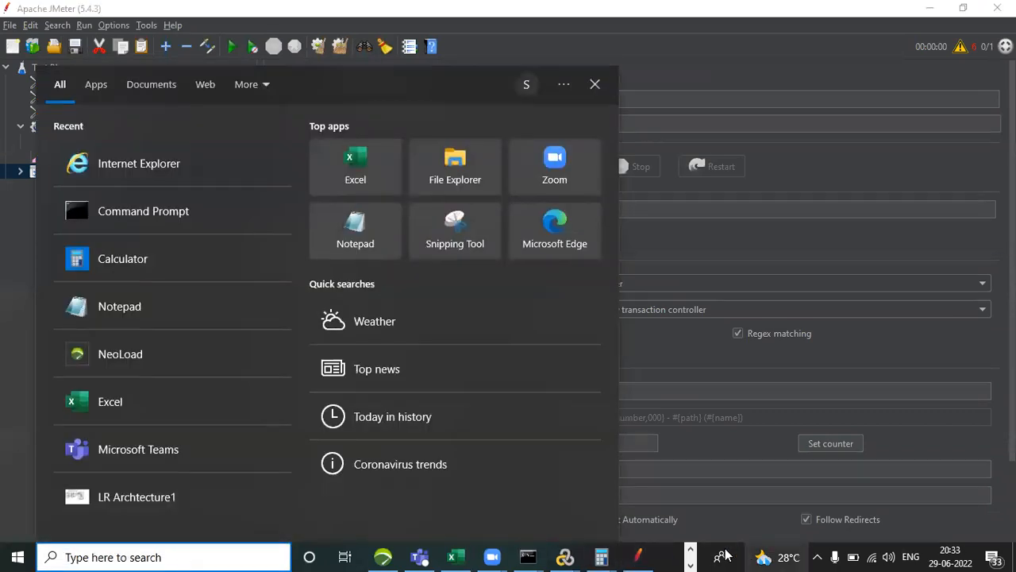
pyautogui.click(692, 550)
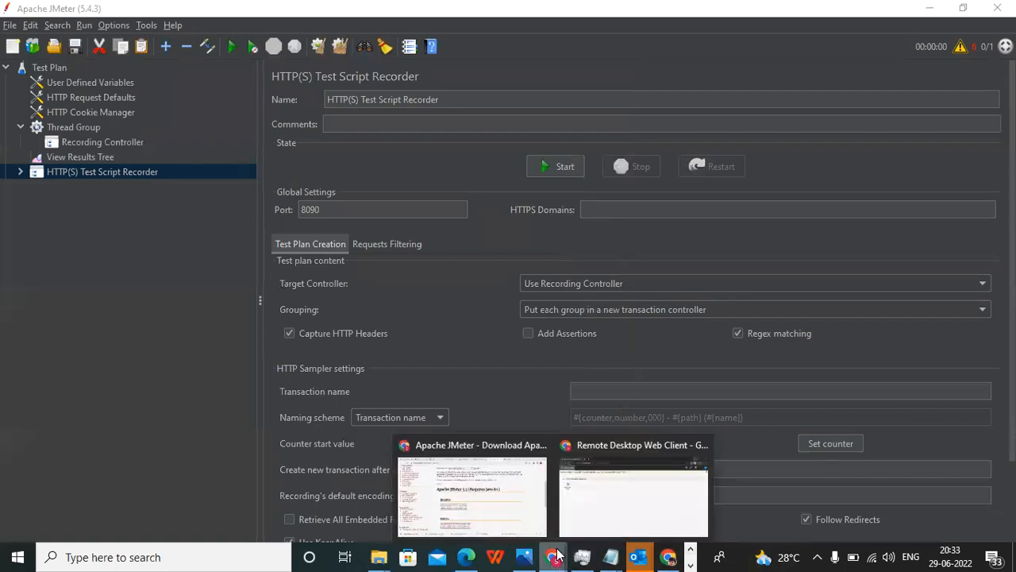
pyautogui.click(671, 556)
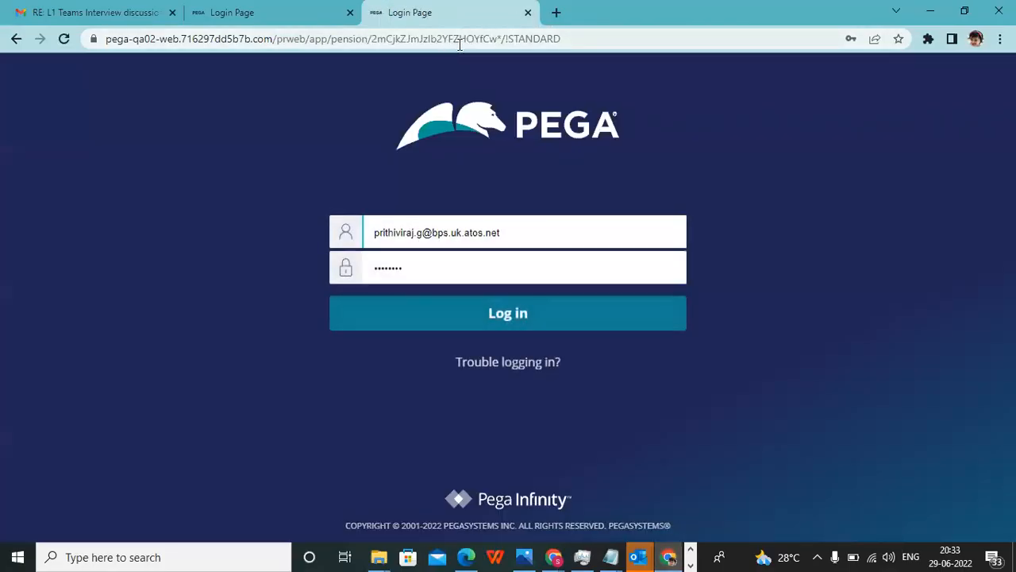
pyautogui.click(458, 44)
pyautogui.press('Return')
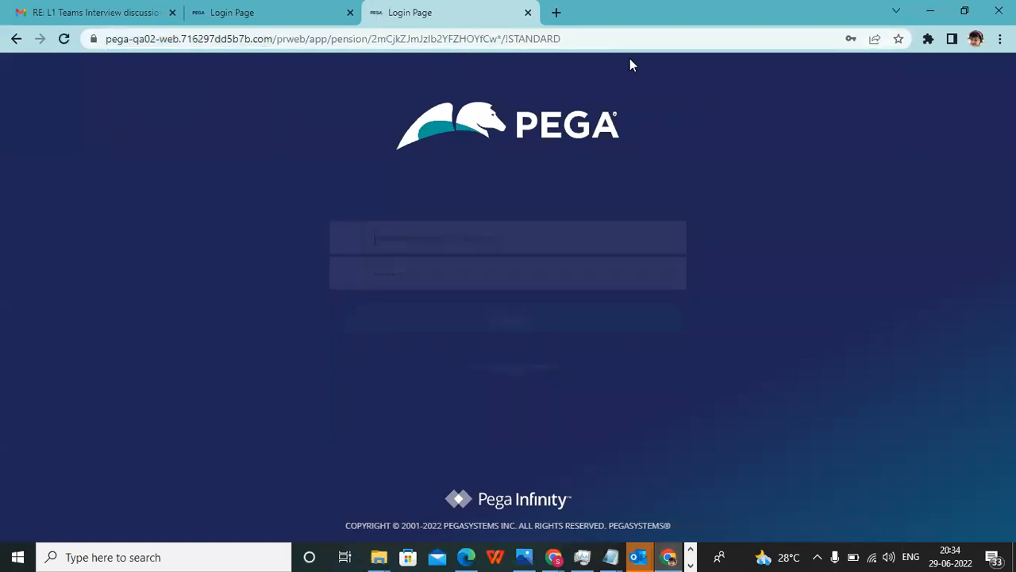
# Search Chrome's settings for proxy and open the computer's proxy settings.
pyautogui.click(1000, 38)
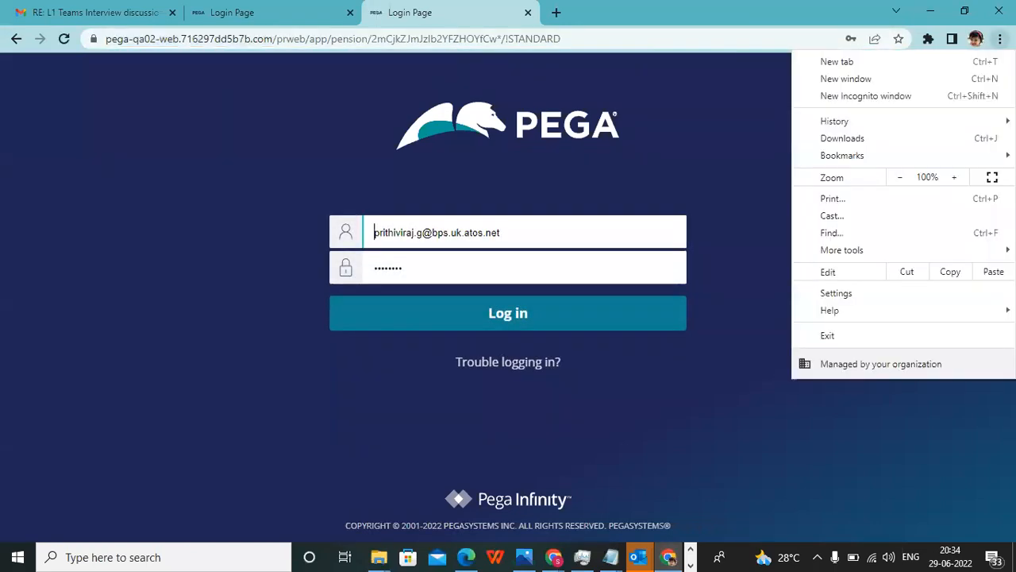
pyautogui.click(872, 294)
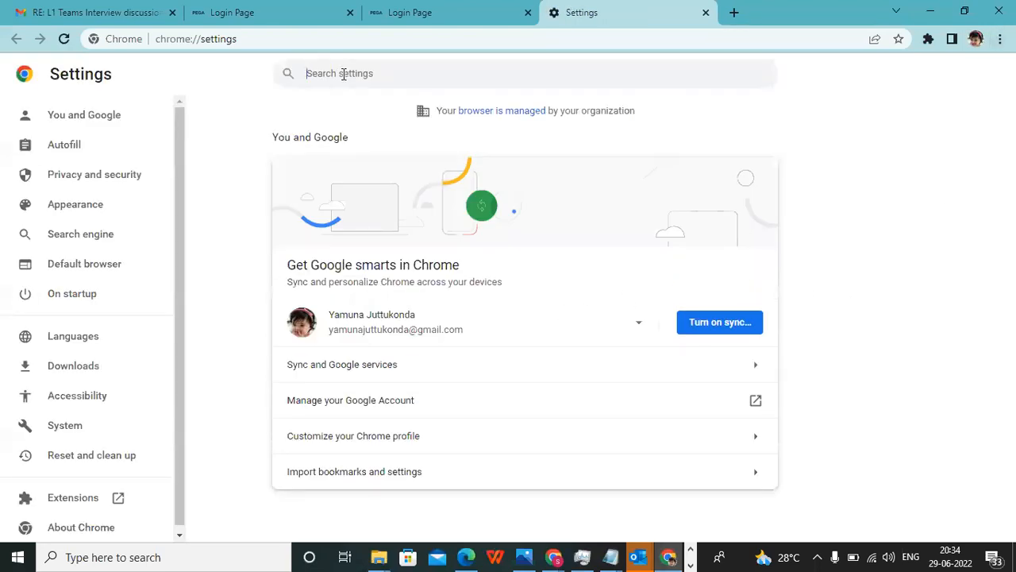
pyautogui.write('proxy')
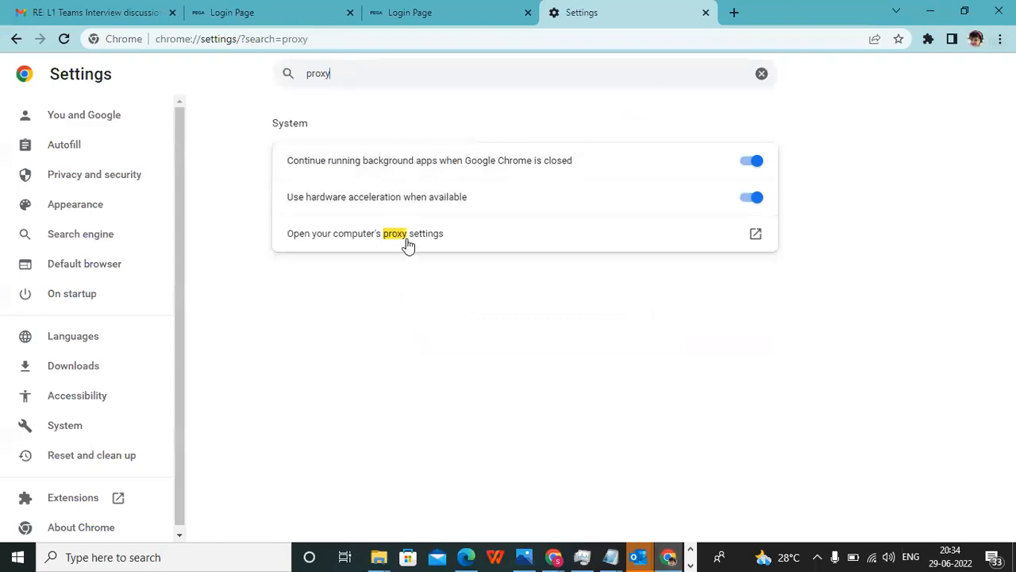
pyautogui.click(407, 240)
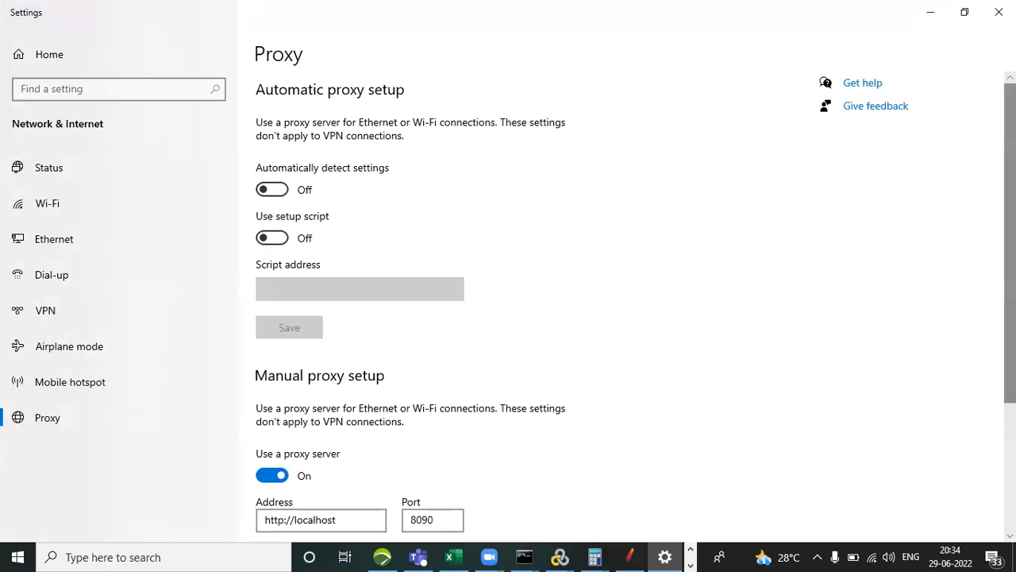
# Set the manual proxy setup's port to 8888, save it, and close the Settings window.
pyautogui.scroll(-5, 988, 352)
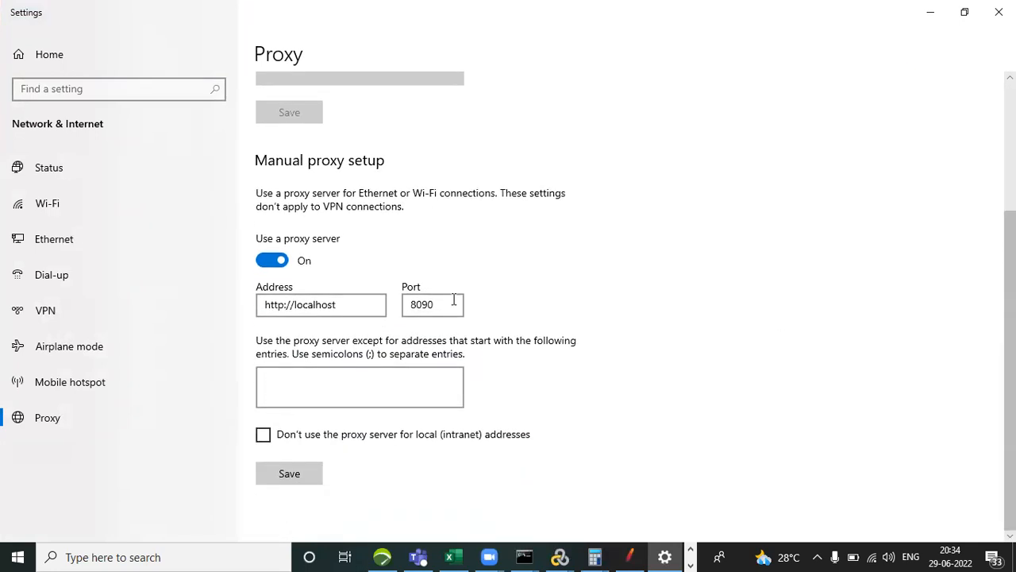
pyautogui.click(423, 305)
pyautogui.press('BackSpace')
pyautogui.write('88')
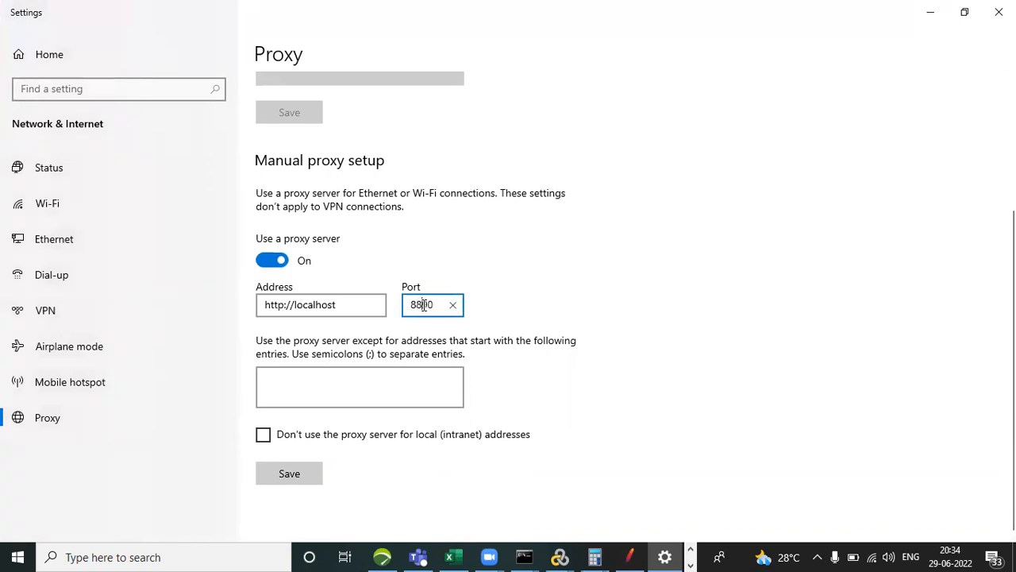
pyautogui.press('BackSpace')
pyautogui.press('BackSpace')
pyautogui.write('88')
pyautogui.click(328, 392)
pyautogui.click(284, 473)
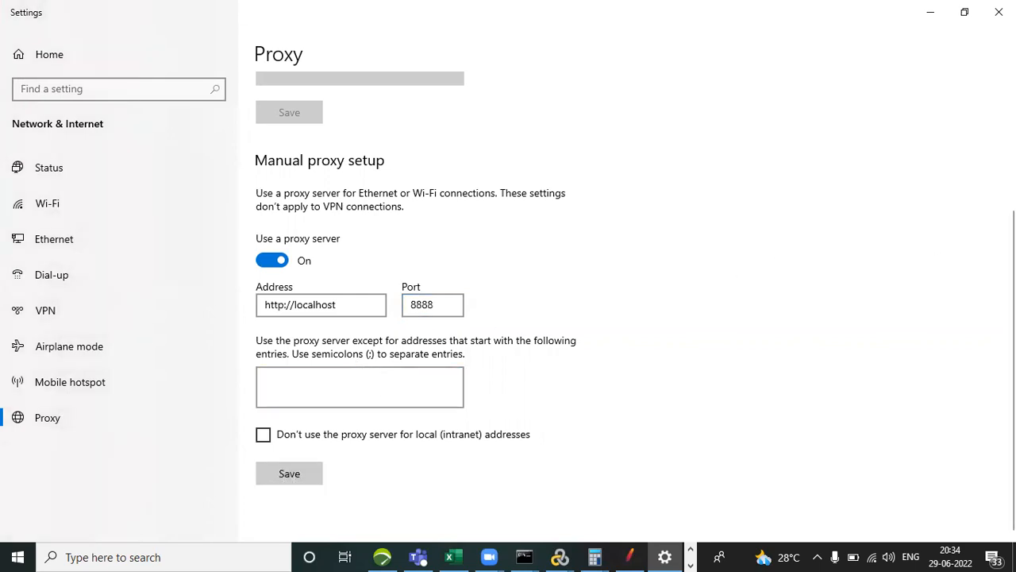
pyautogui.scroll(5, 627, 286)
pyautogui.click(999, 12)
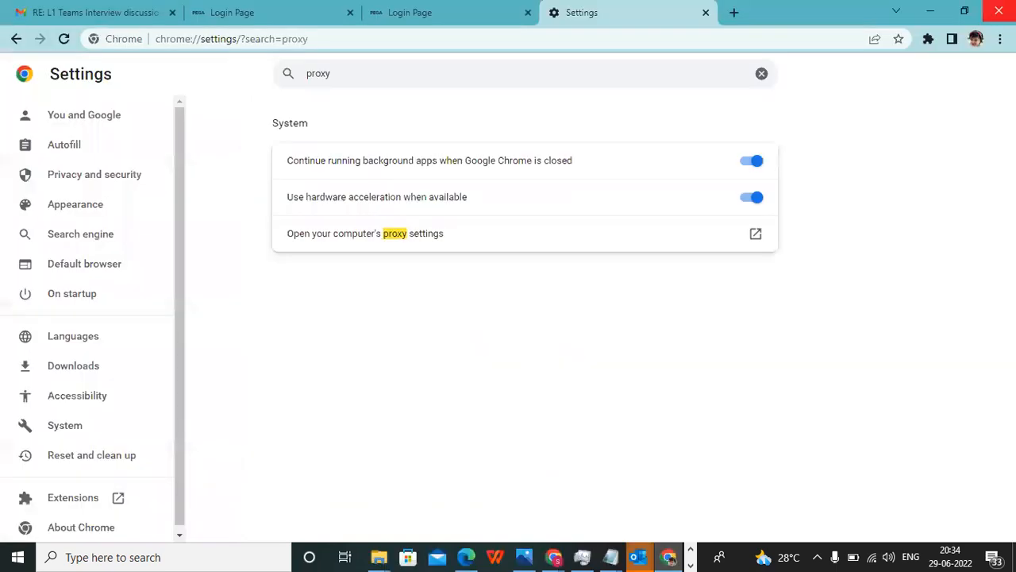
pyautogui.click(437, 15)
pyautogui.click(64, 42)
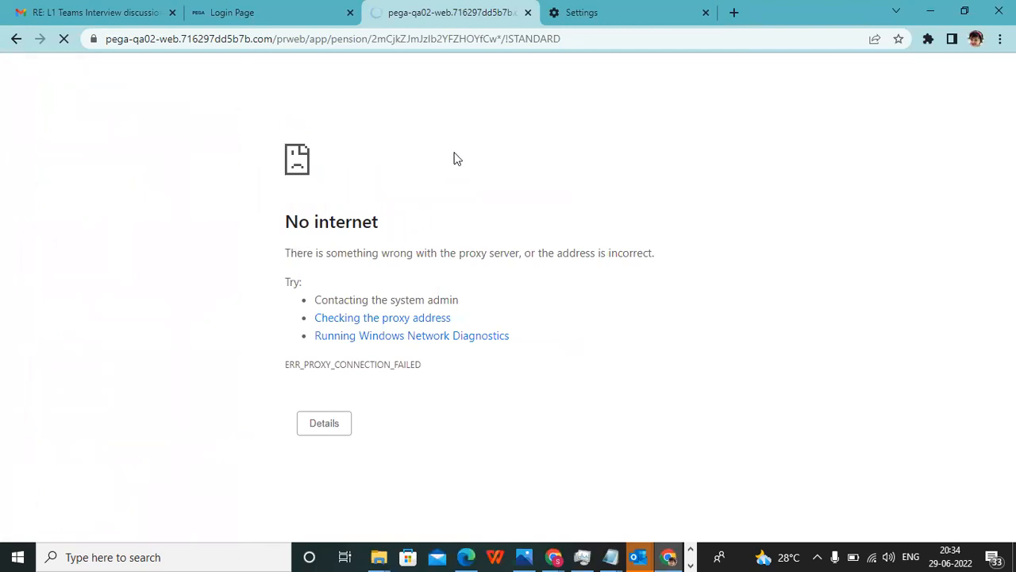
pyautogui.click(248, 8)
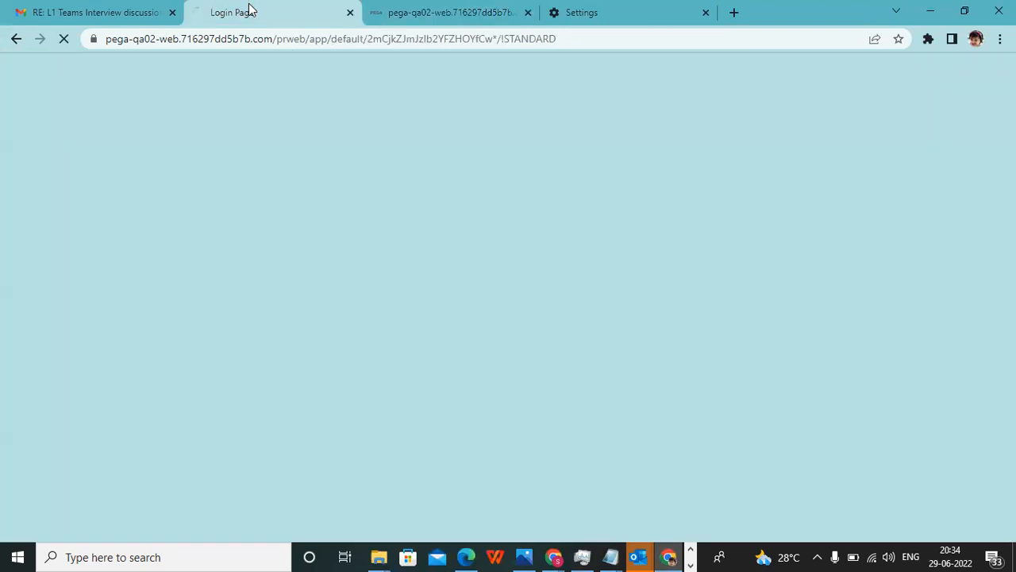
pyautogui.click(271, 38)
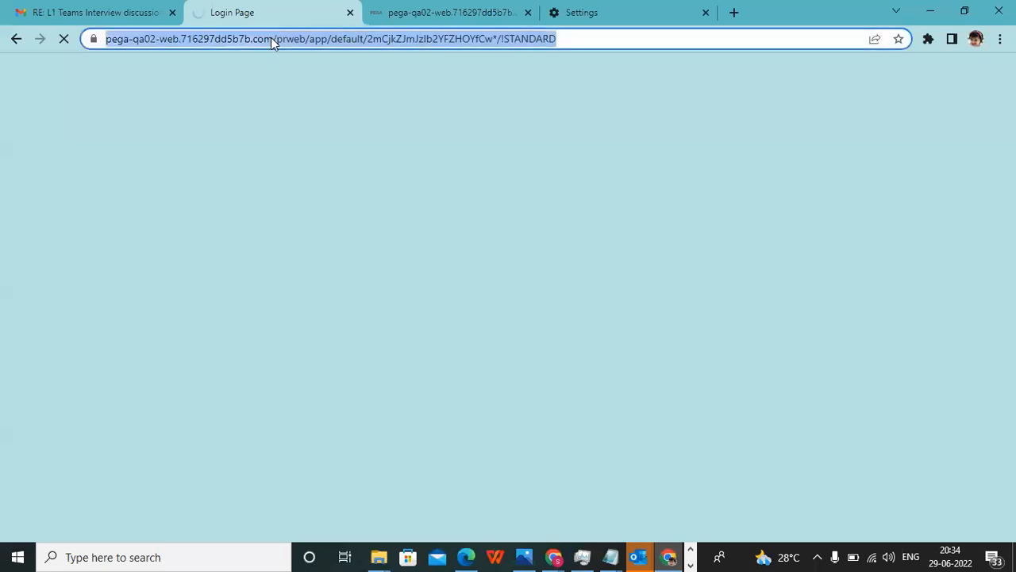
pyautogui.write('www.')
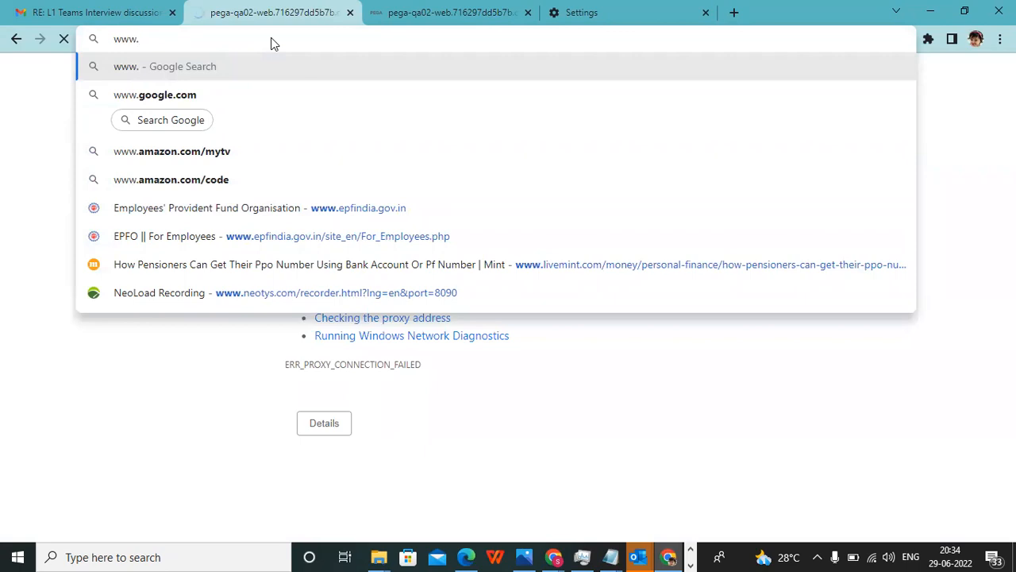
pyautogui.write('google')
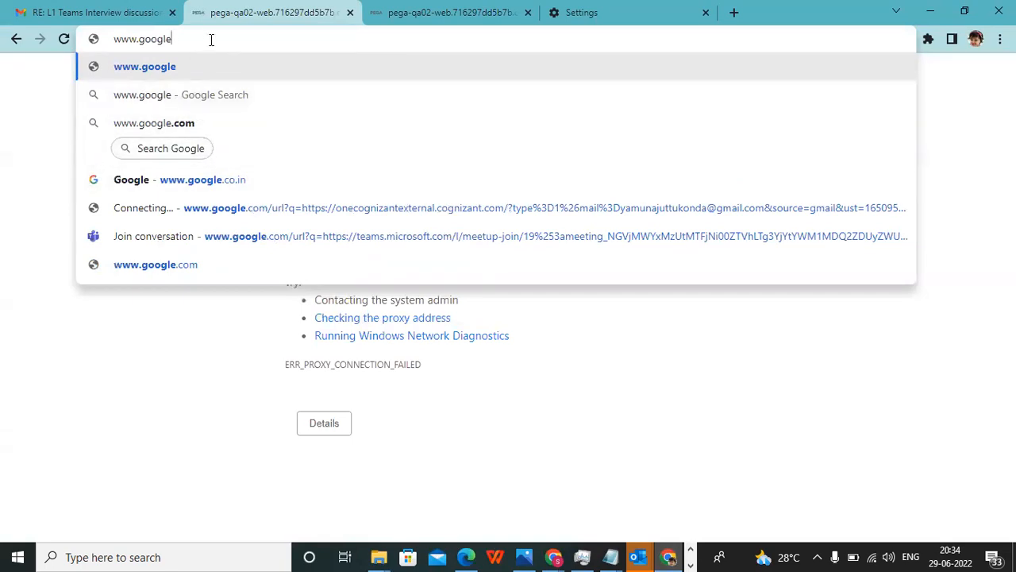
pyautogui.write('.com')
pyautogui.press('Return')
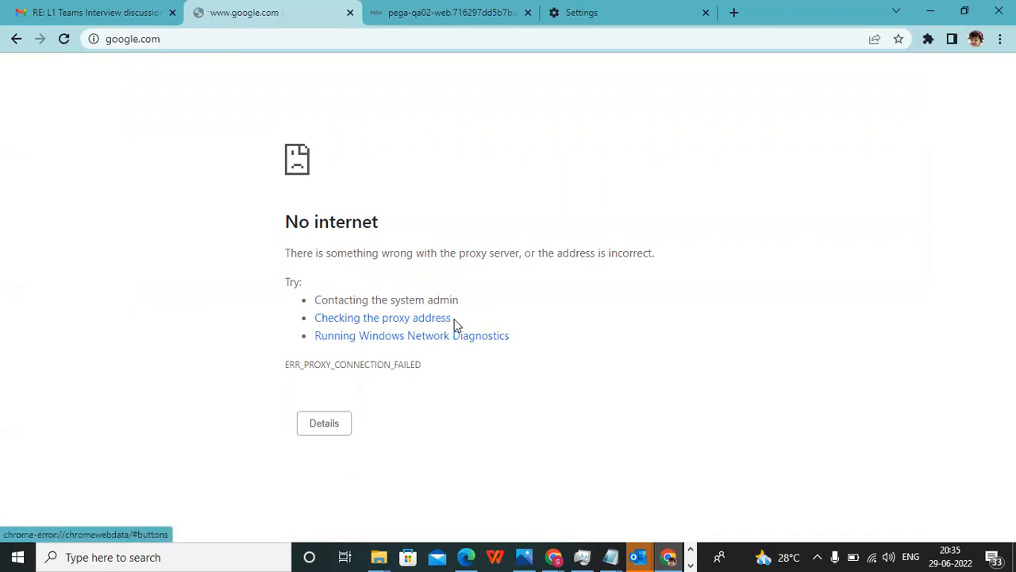
pyautogui.click(350, 12)
pyautogui.click(350, 12)
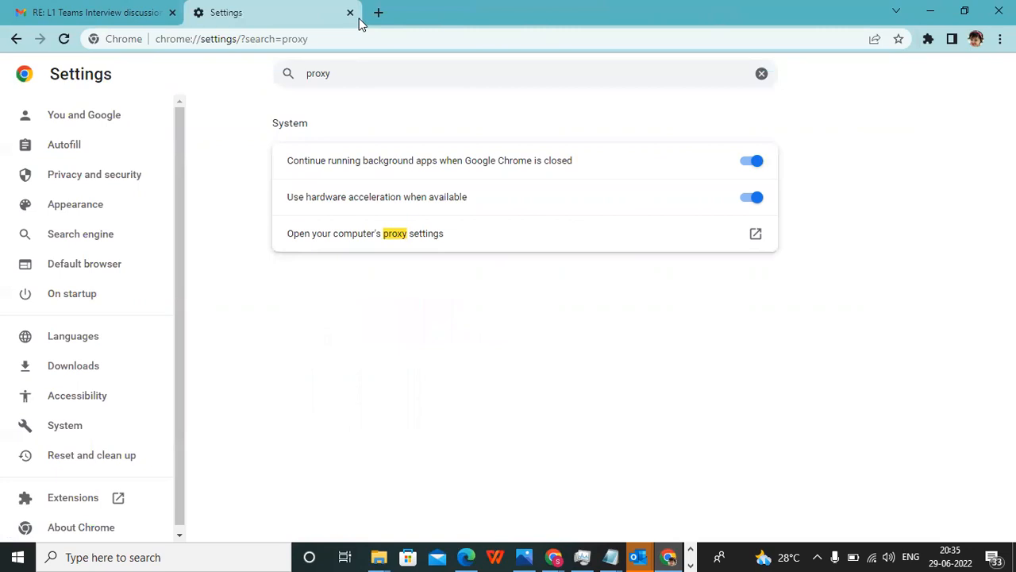
pyautogui.click(352, 13)
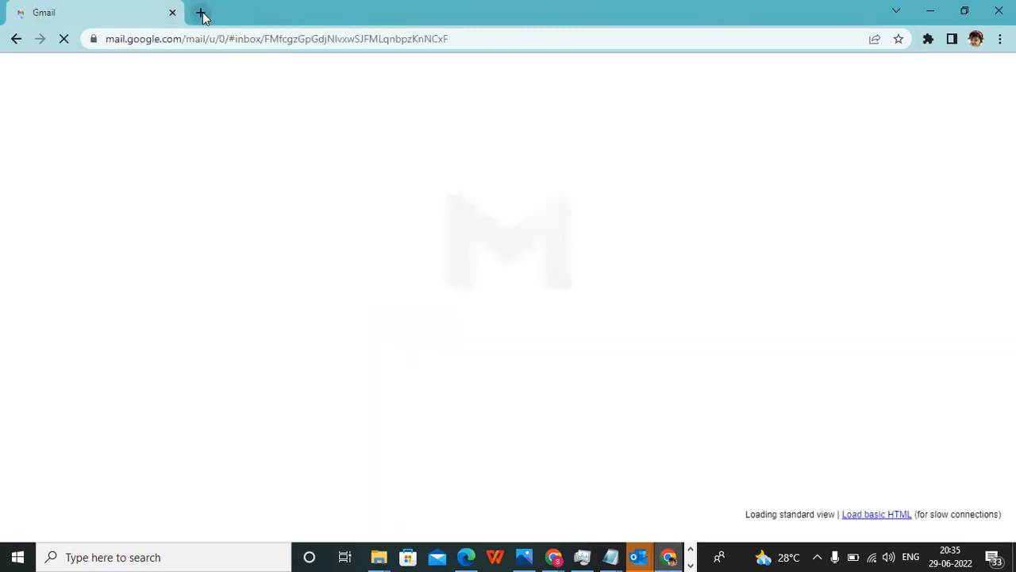
pyautogui.click(202, 14)
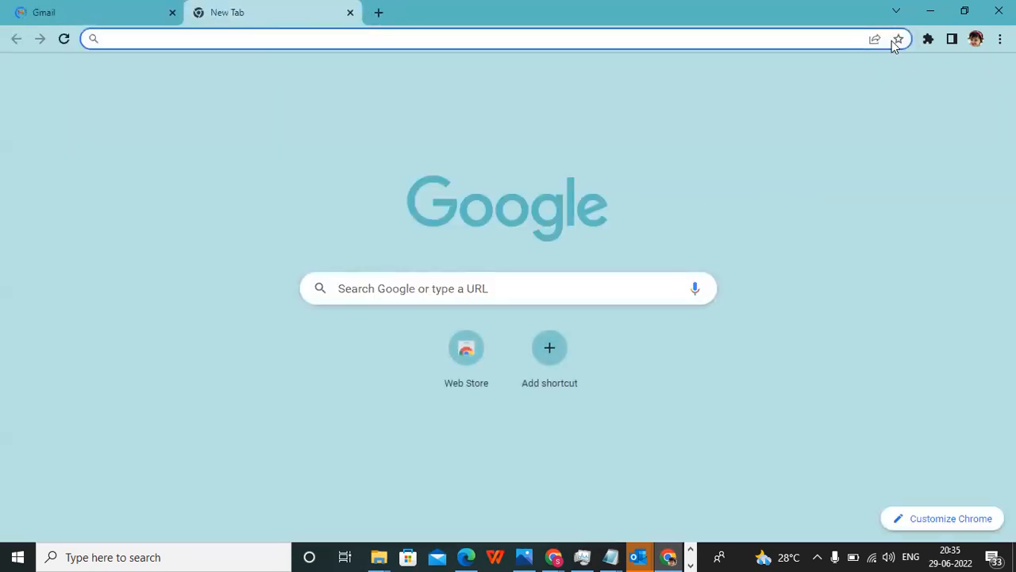
pyautogui.click(930, 11)
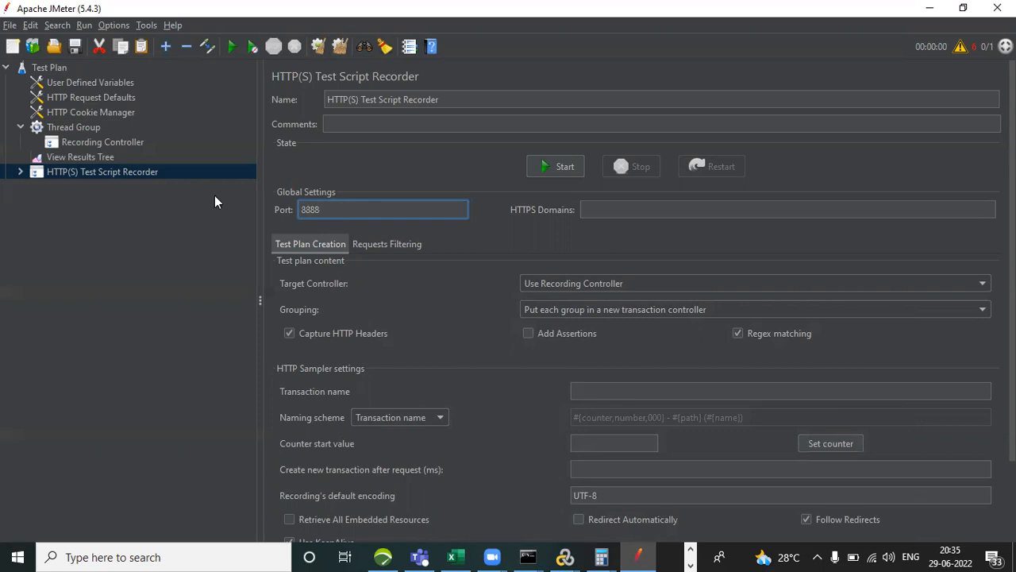
# Set the HTTP(S) Test Script Recorder's target controller to Test Plan > Thread Group > Recording Controller.
pyautogui.click(105, 142)
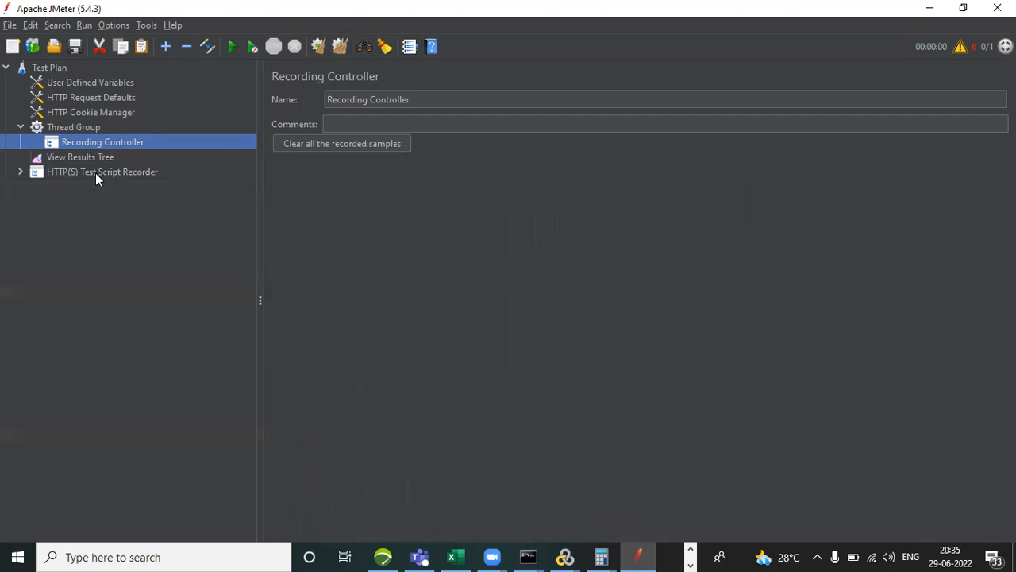
pyautogui.click(96, 173)
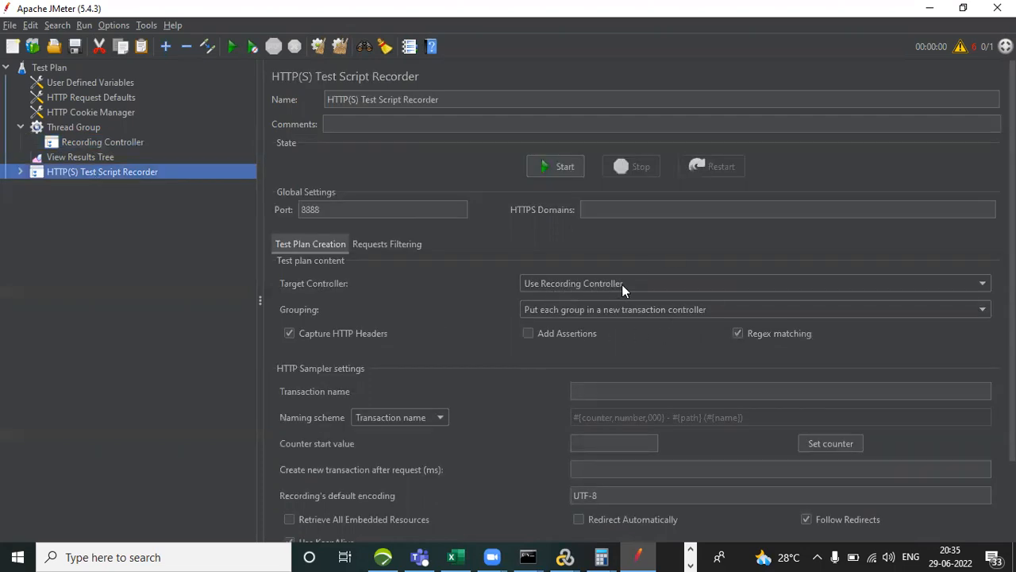
pyautogui.click(652, 282)
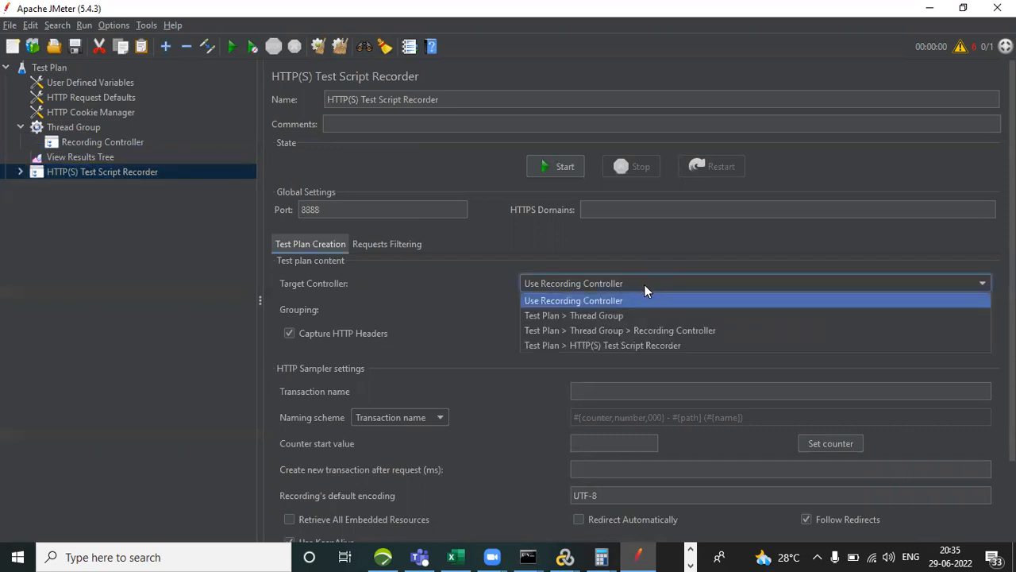
pyautogui.click(651, 329)
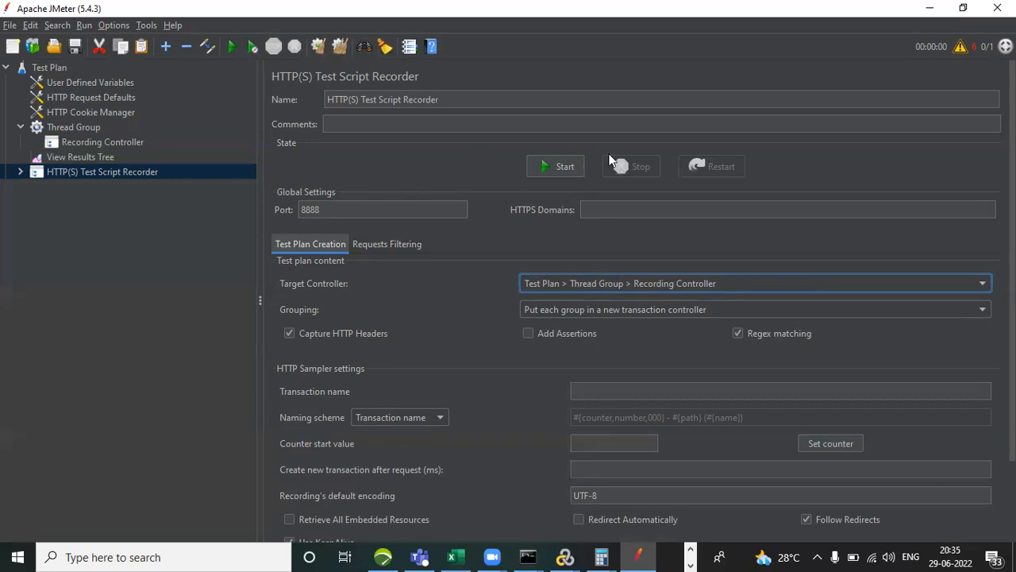
# Start the HTTP(S) Test Script Recorder, acknowledge the root CA certificate notice, and minimize the JMeter window.
pyautogui.click(567, 170)
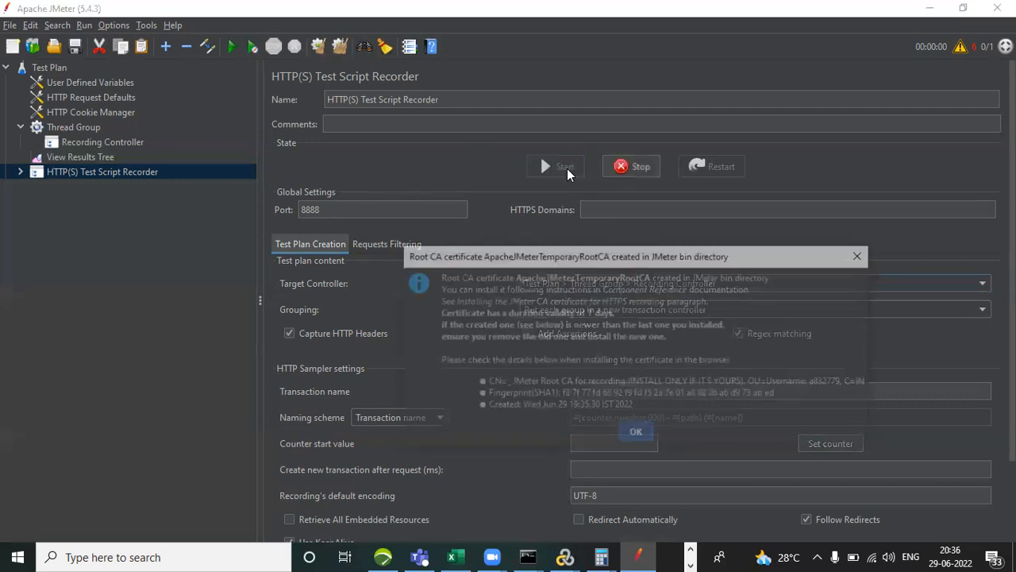
pyautogui.click(635, 435)
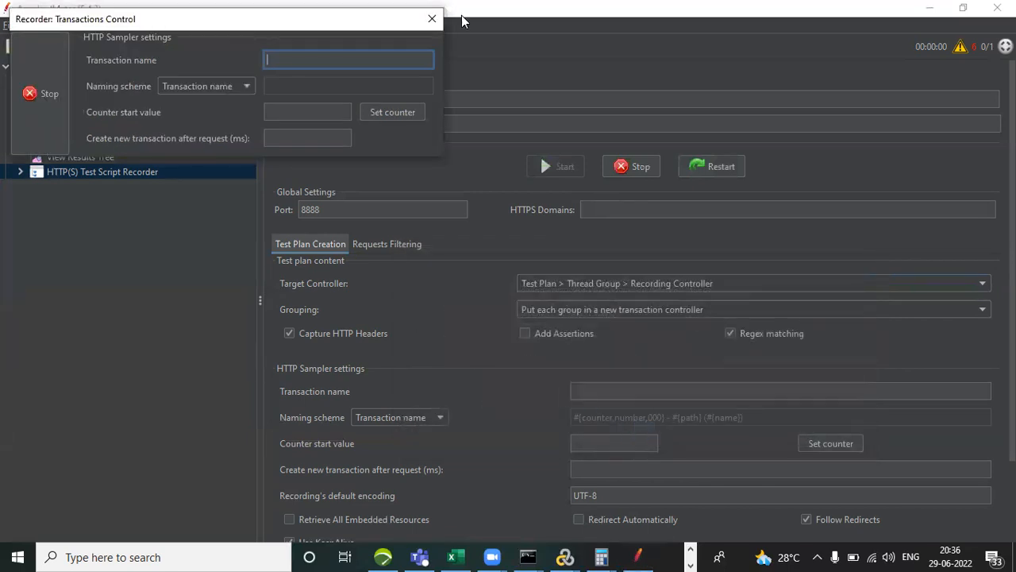
pyautogui.click(928, 8)
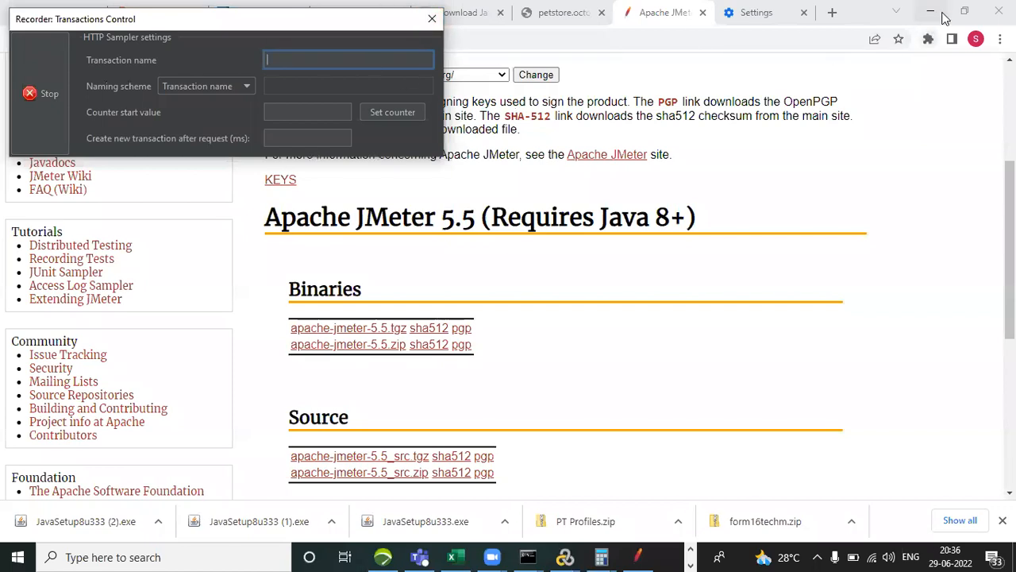
# Open a new Chrome tab, move the Transactions Control window clear of the address bar, and name the transaction Launch.
pyautogui.click(832, 12)
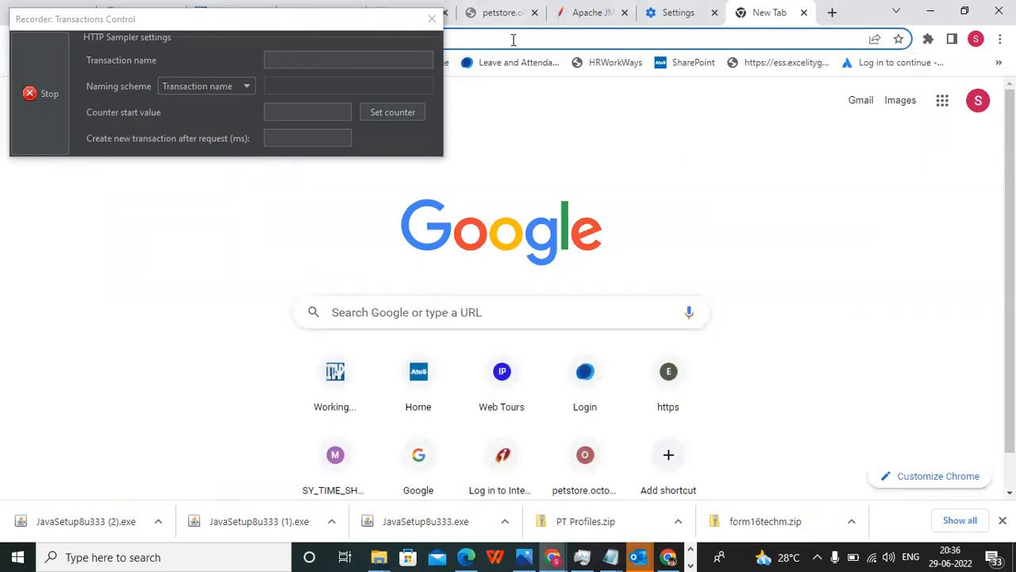
pyautogui.moveTo(291, 19); pyautogui.dragTo(372, 163)
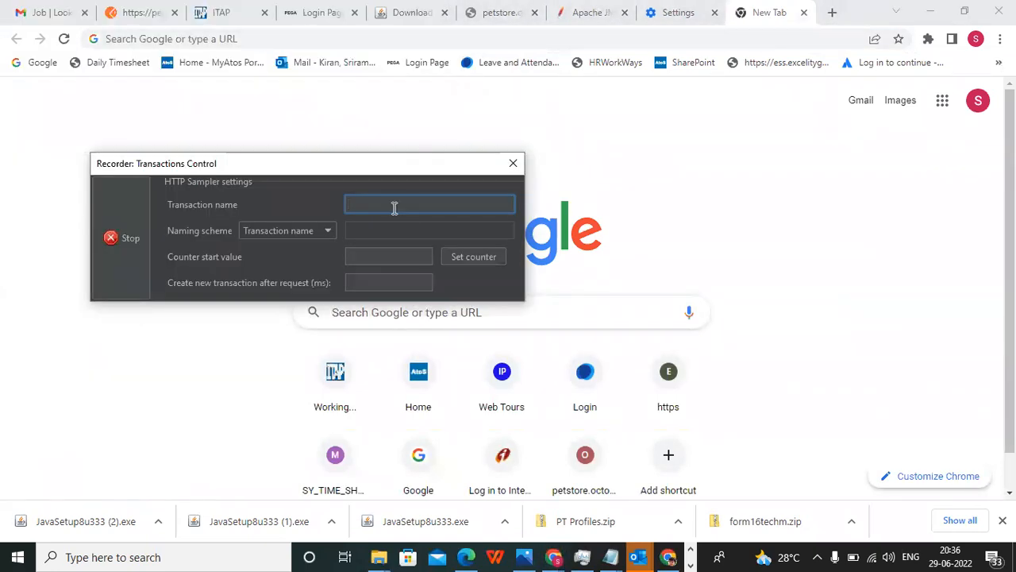
pyautogui.write('Launch')
# Enter the account password in the Microsoft Outlook sign-in prompt and submit it.
pyautogui.click(109, 128)
pyautogui.write('••••••')
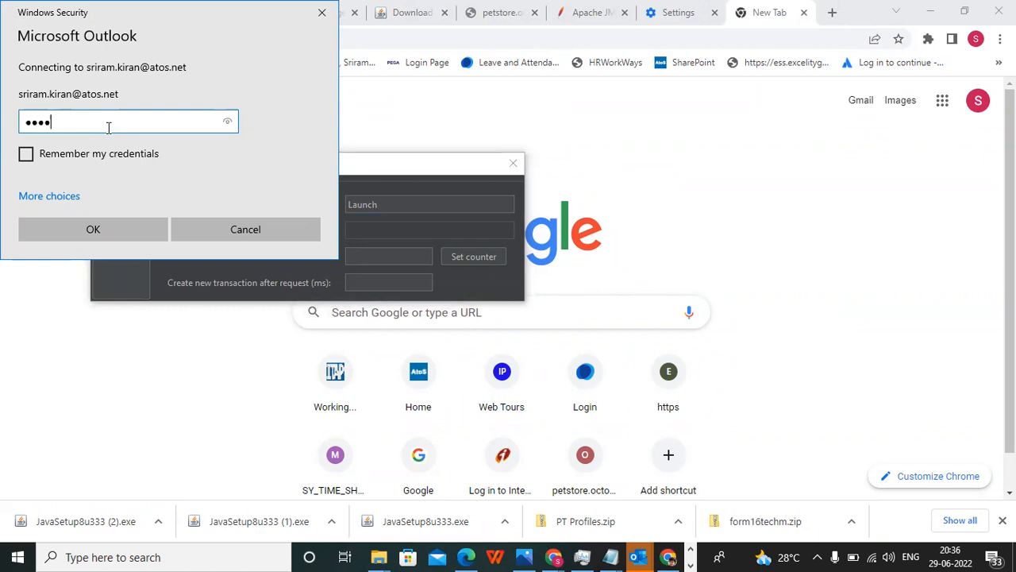
pyautogui.click(91, 236)
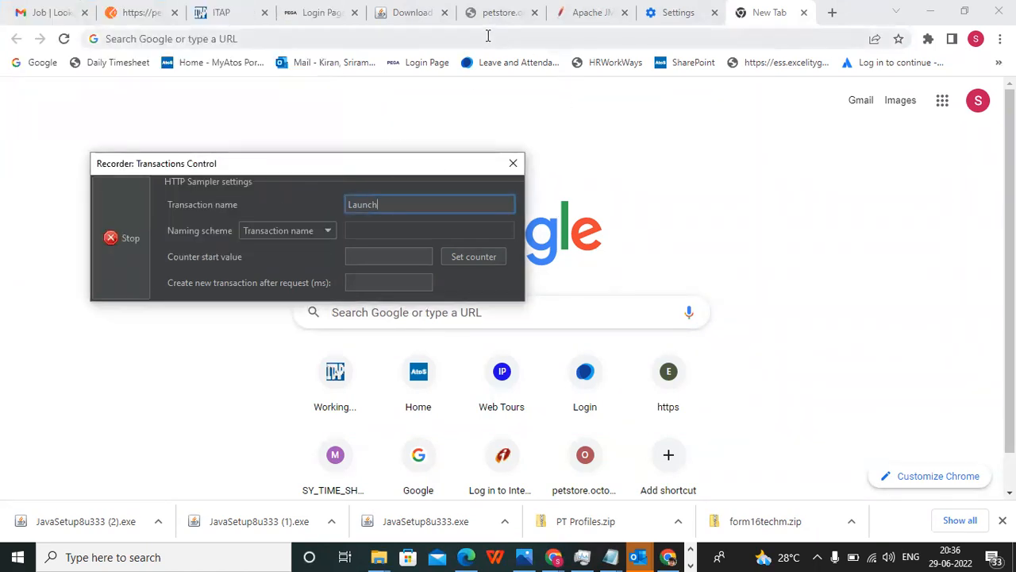
# Try to load petstore.octoperf.com/actions/Catalog.action in the new tab while the recorder is running.
pyautogui.click(357, 32)
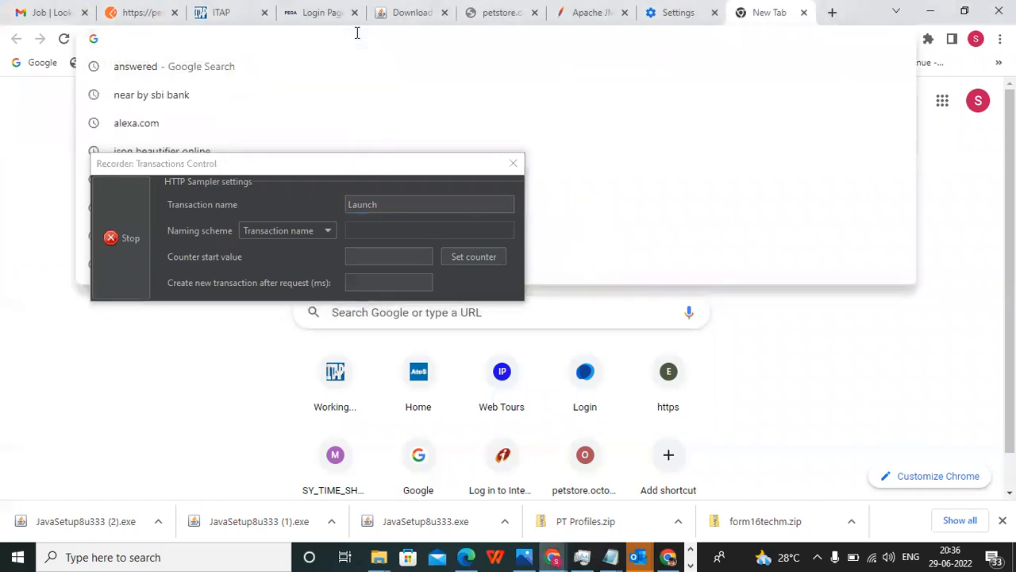
pyautogui.write('pet')
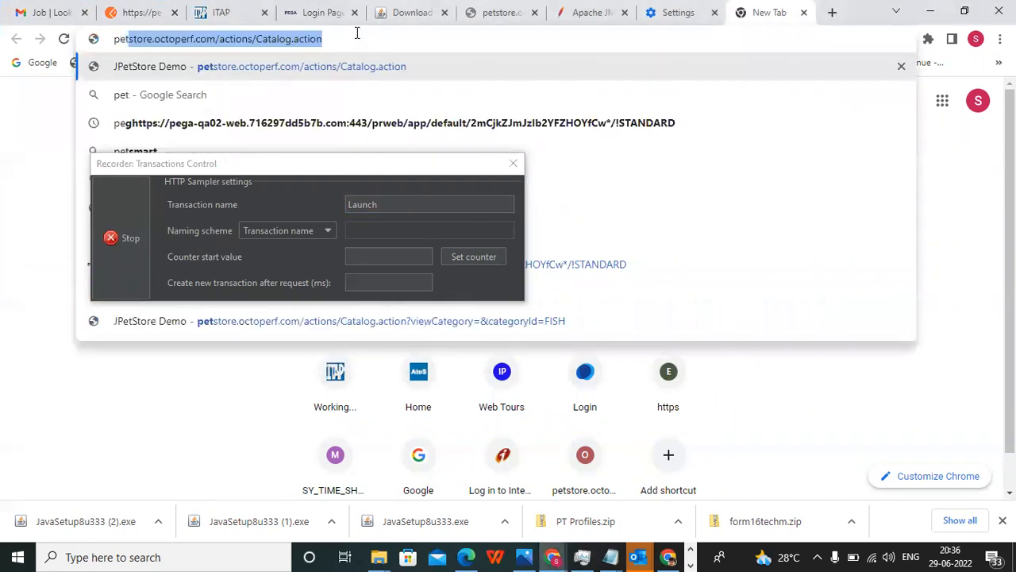
pyautogui.press('Return')
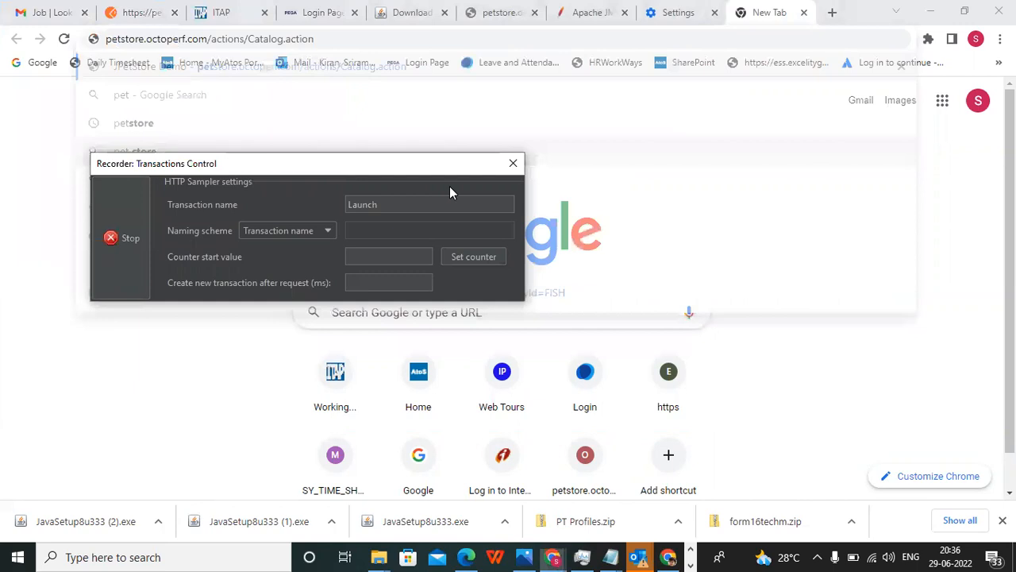
# Load the JPetStore sign-in page at petstore.octoperf.com/actions/Account.action?signonForm= and dismiss the Microsoft Outlook credentials prompt.
pyautogui.click(343, 44)
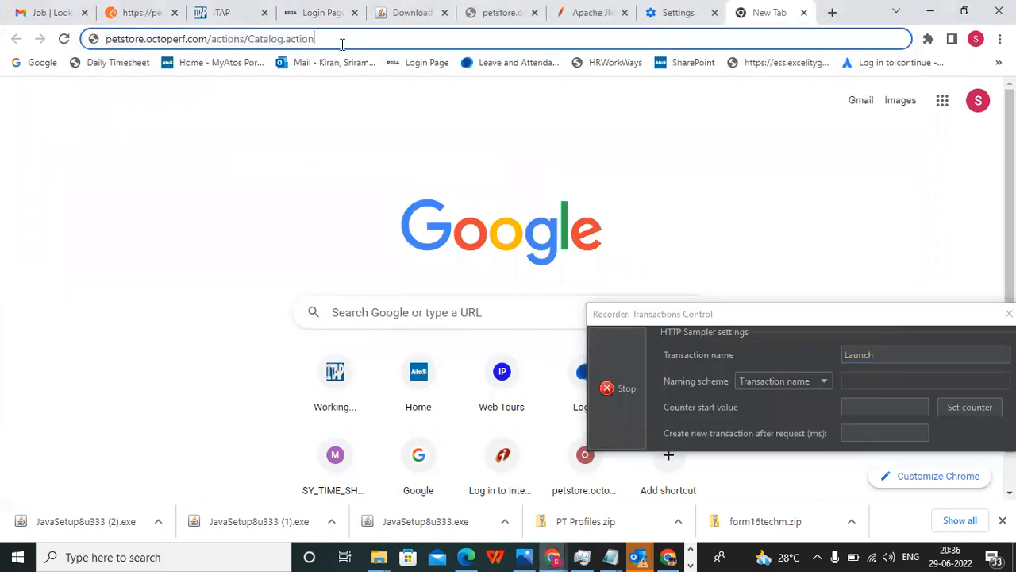
pyautogui.press('BackSpace')
pyautogui.press('BackSpace')
pyautogui.press('BackSpace')
pyautogui.press('BackSpace')
pyautogui.press('BackSpace')
pyautogui.press('BackSpace')
pyautogui.press('BackSpace')
pyautogui.press('BackSpace')
pyautogui.press('BackSpace')
pyautogui.press('BackSpace')
pyautogui.press('BackSpace')
pyautogui.press('BackSpace')
pyautogui.press('BackSpace')
pyautogui.press('BackSpace')
pyautogui.press('BackSpace')
pyautogui.press('BackSpace')
pyautogui.press('BackSpace')
pyautogui.press('BackSpace')
pyautogui.press('BackSpace')
pyautogui.press('BackSpace')
pyautogui.press('BackSpace')
pyautogui.press('BackSpace')
pyautogui.press('BackSpace')
pyautogui.press('BackSpace')
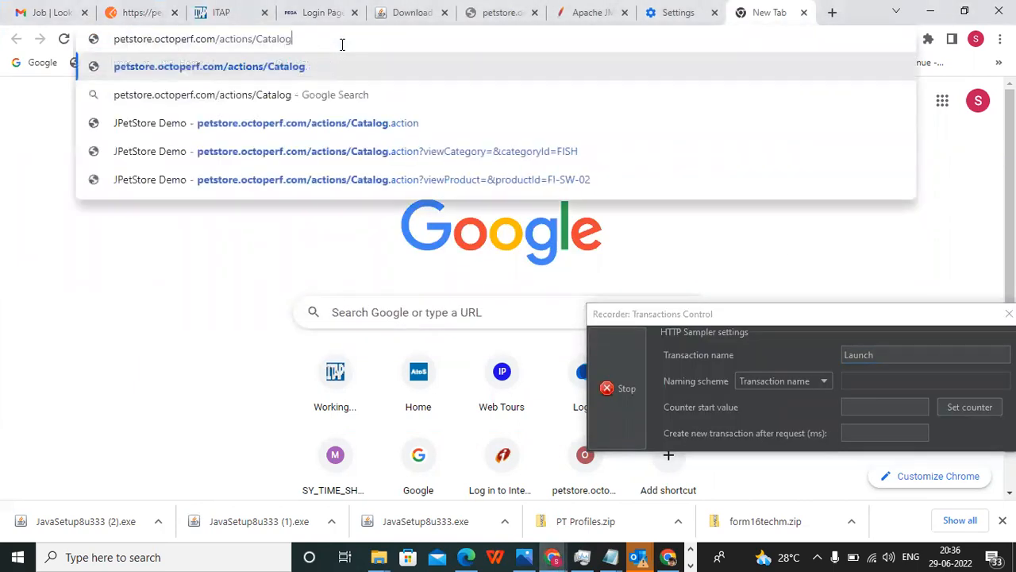
pyautogui.press('BackSpace')
pyautogui.press('BackSpace')
pyautogui.press('BackSpace')
pyautogui.press('BackSpace')
pyautogui.press('BackSpace')
pyautogui.press('BackSpace')
pyautogui.press('BackSpace')
pyautogui.press('BackSpace')
pyautogui.press('BackSpace')
pyautogui.press('BackSpace')
pyautogui.press('BackSpace')
pyautogui.press('BackSpace')
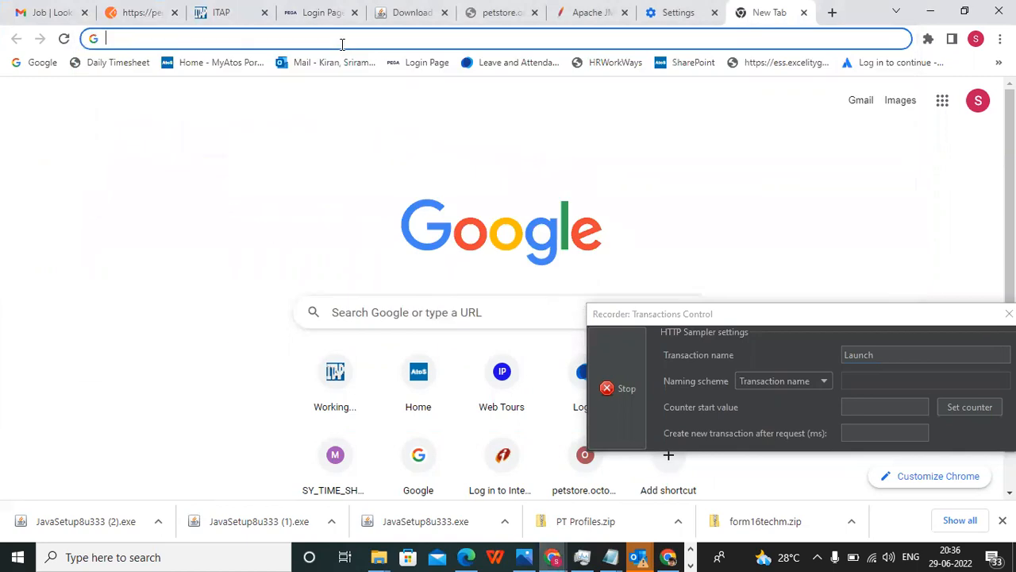
pyautogui.write('pet')
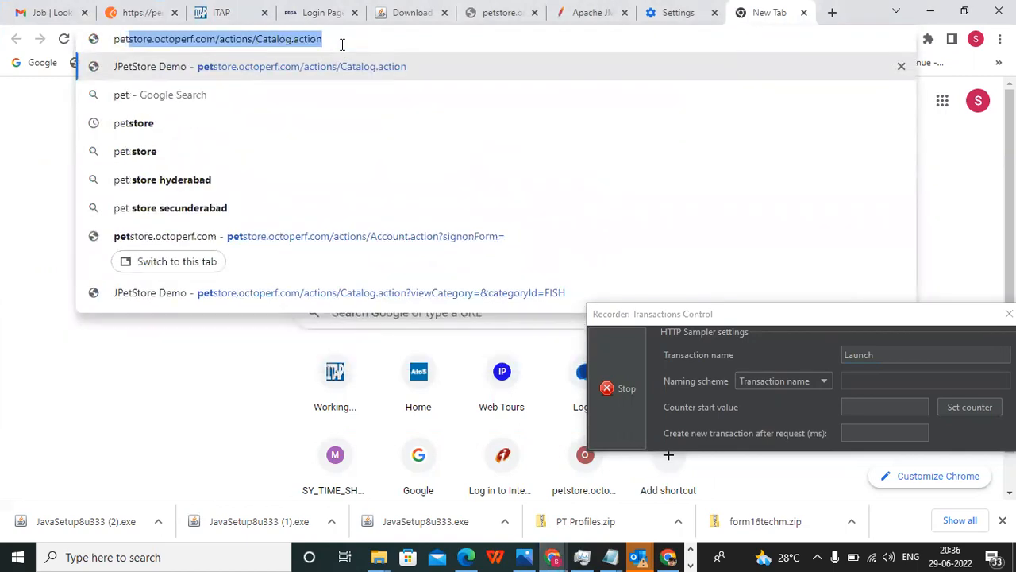
pyautogui.click(441, 238)
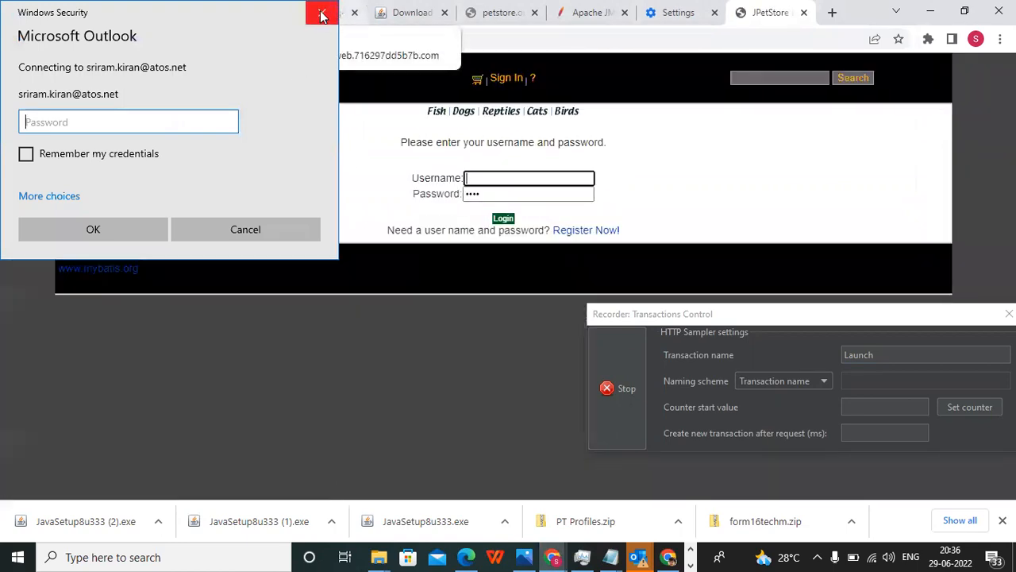
pyautogui.click(322, 16)
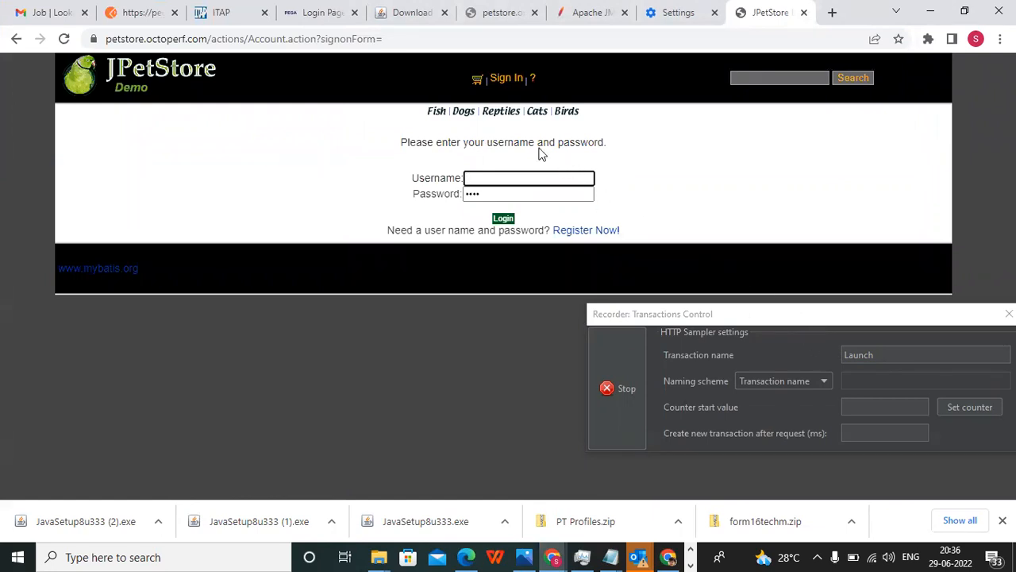
# Move the Transactions Control window beneath the JPetStore sign-in form and rename the recorded transaction as Login.
pyautogui.moveTo(801, 318); pyautogui.dragTo(650, 319)
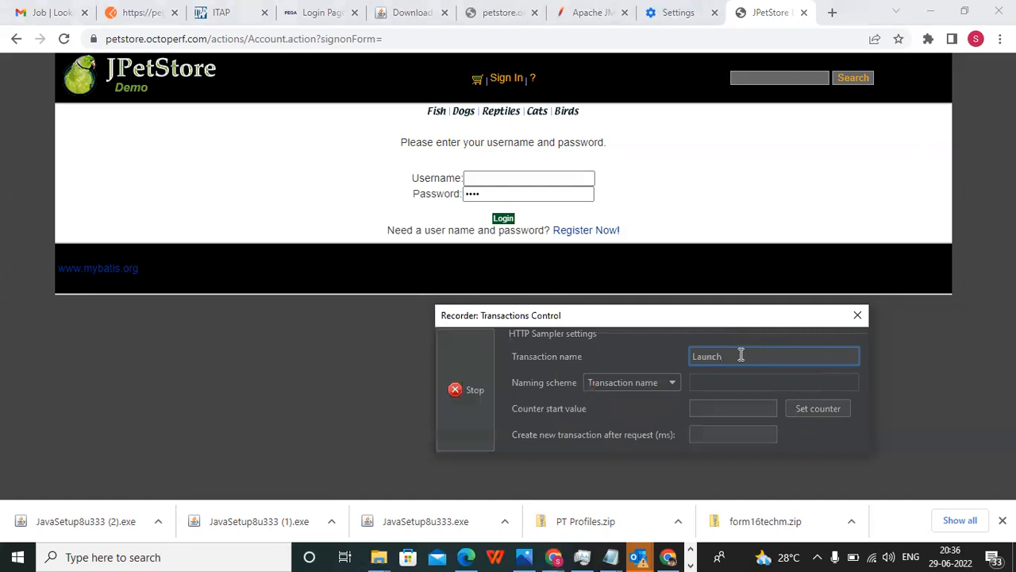
pyautogui.moveTo(737, 355); pyautogui.dragTo(700, 356)
pyautogui.press('BackSpace')
pyautogui.write('ogin')
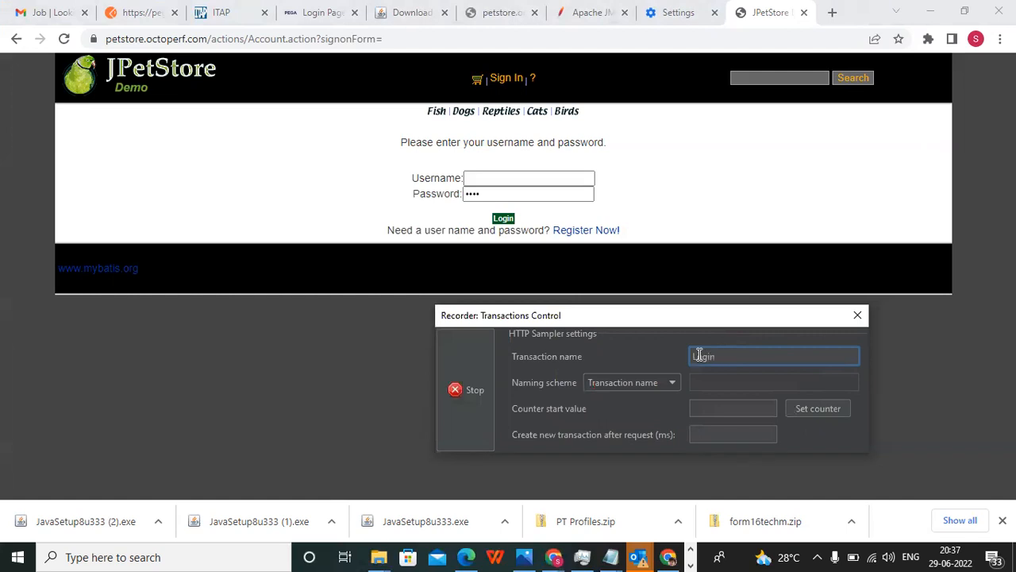
# Enter the account username and replace the prefilled password in the JPetStore sign-in form, and log in.
pyautogui.click(512, 178)
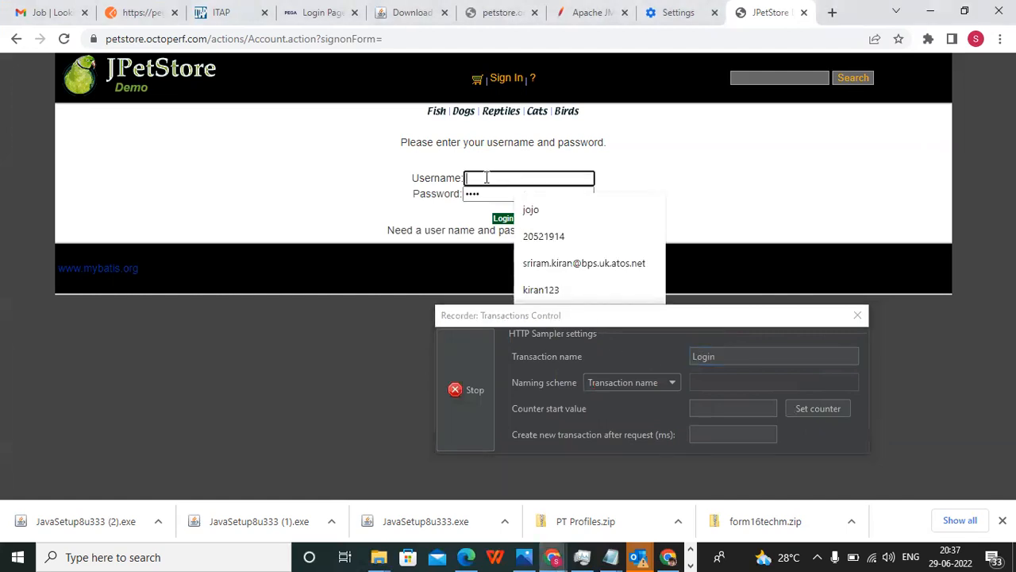
pyautogui.write('kiran345')
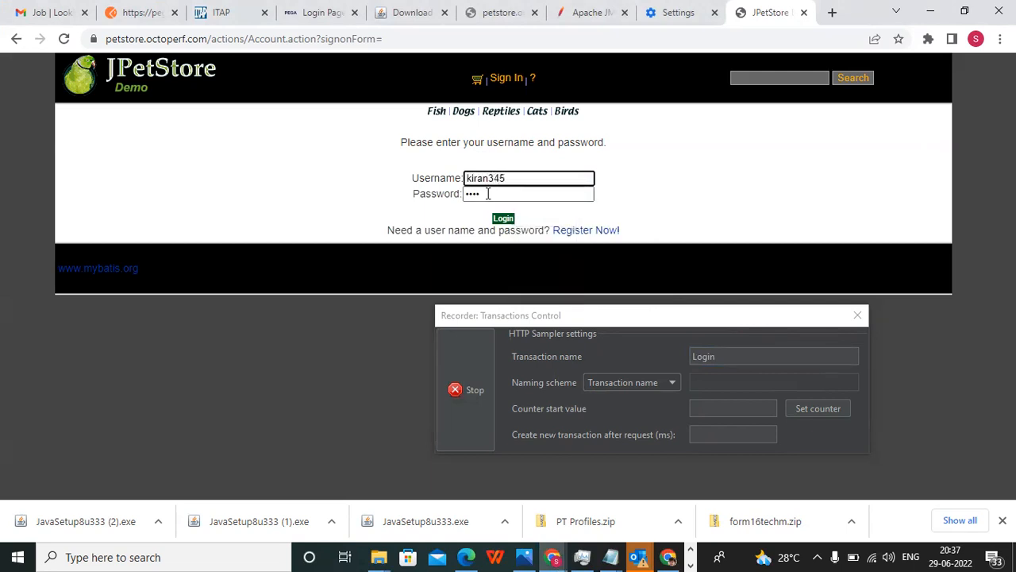
pyautogui.moveTo(488, 193); pyautogui.dragTo(413, 193)
pyautogui.write('••••••••')
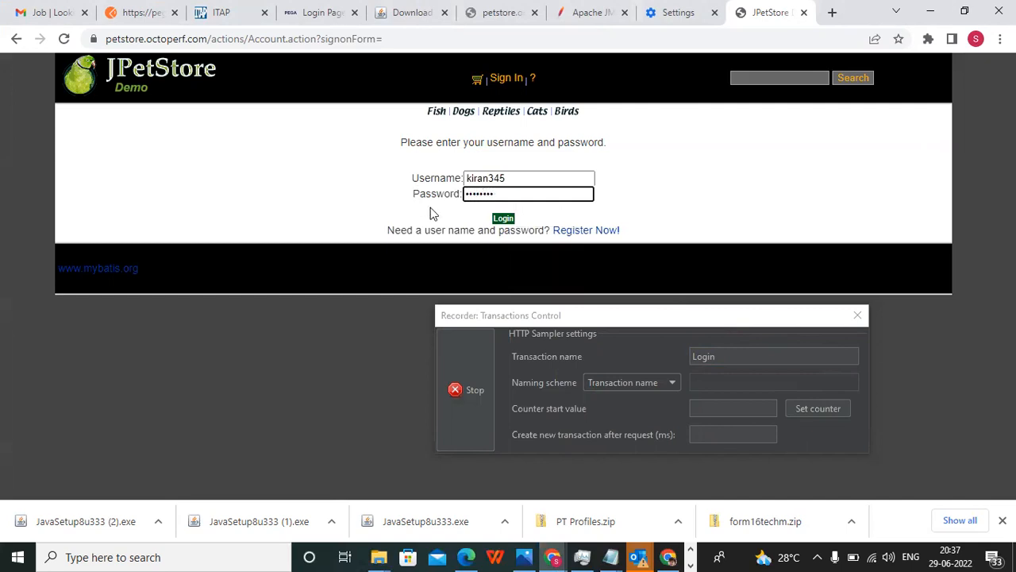
pyautogui.click(505, 219)
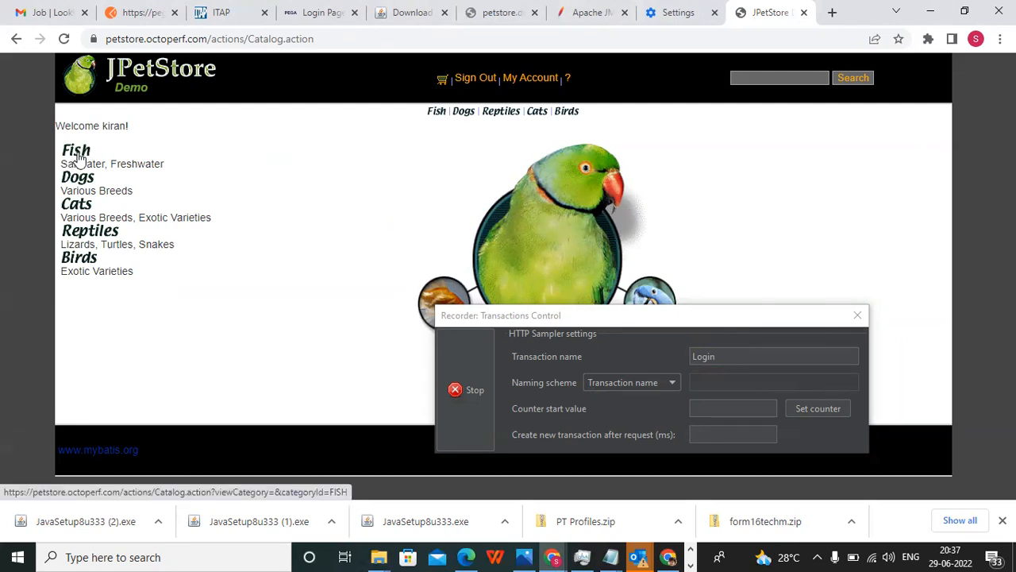
# Rename the recorder transaction as Signout and sign out of JPetStore.
pyautogui.moveTo(718, 356); pyautogui.dragTo(681, 356)
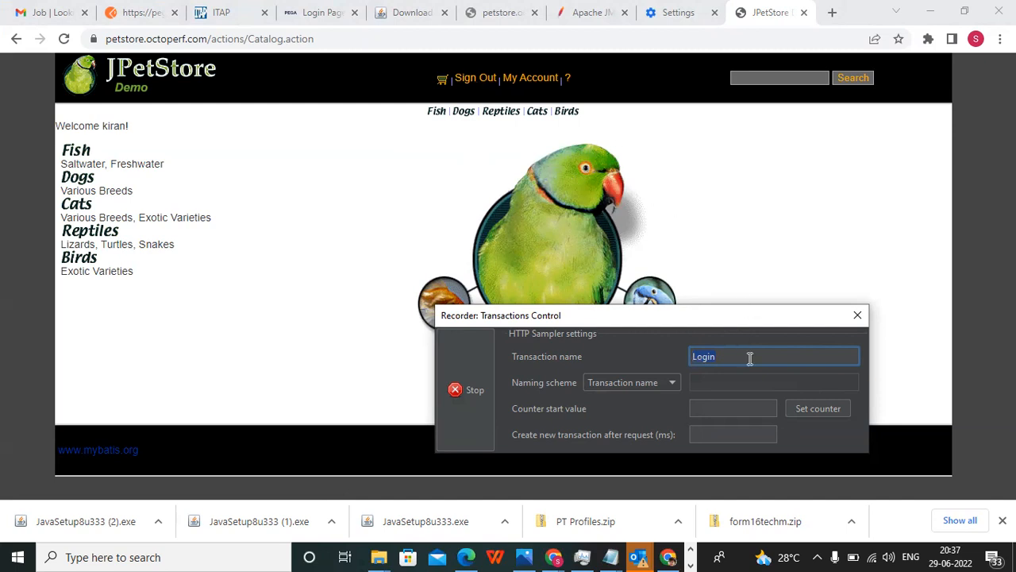
pyautogui.write('Signout')
pyautogui.click(469, 83)
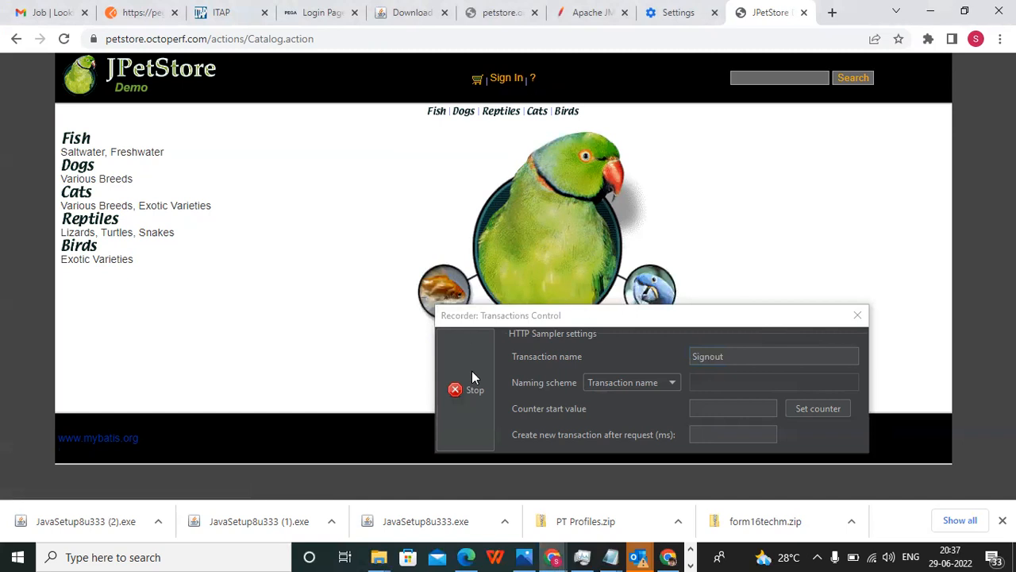
# Switch to Apache JMeter and expand the Recording Controller under the Thread Group to examine the recorded transactions.
pyautogui.click(690, 552)
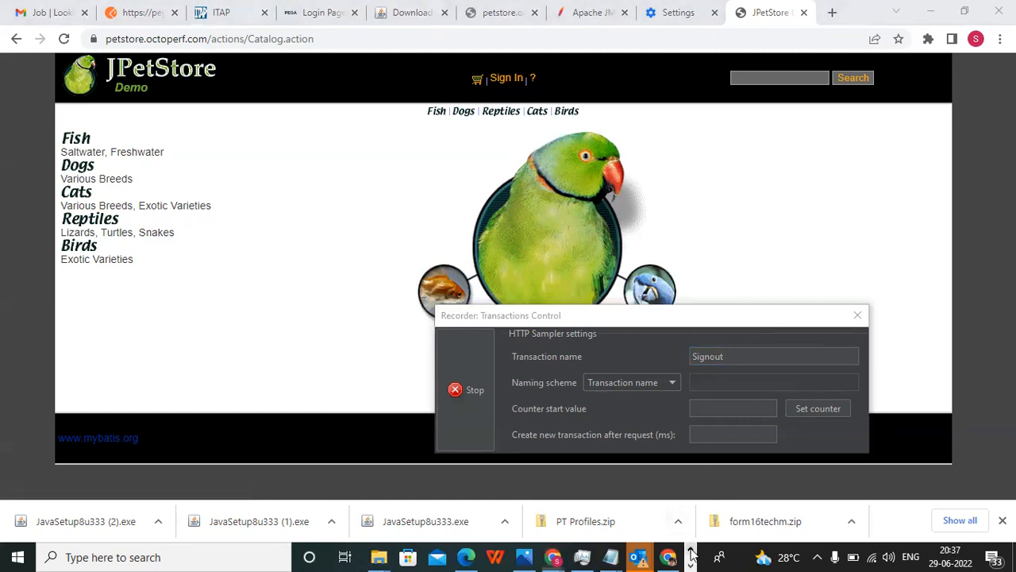
pyautogui.click(649, 553)
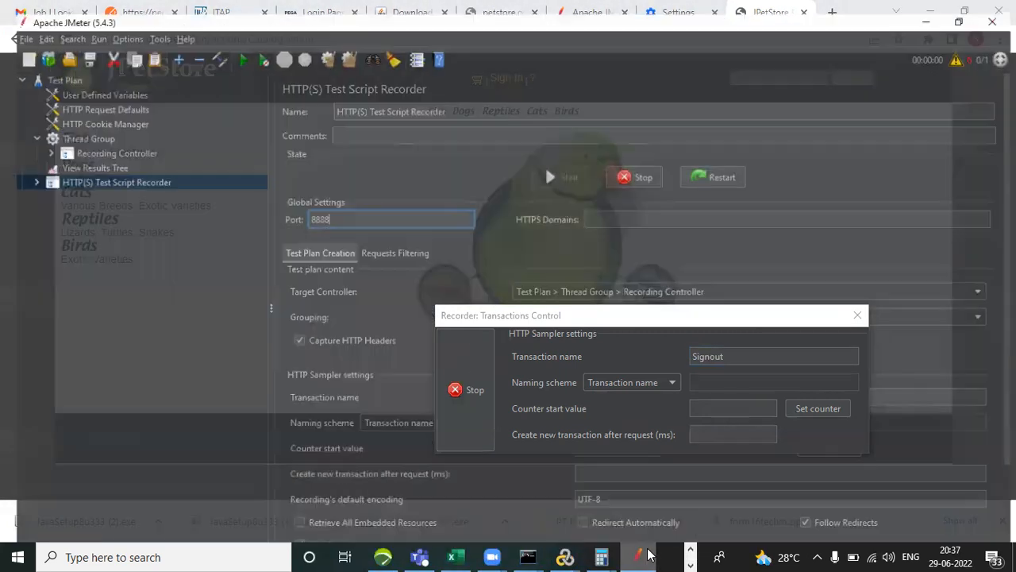
pyautogui.click(35, 142)
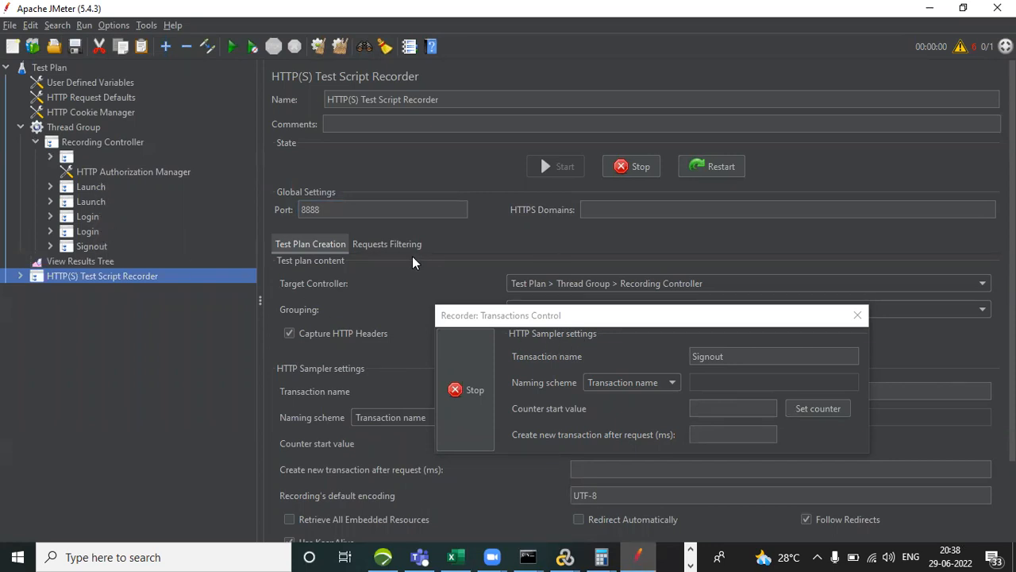
# Stop the script recording from the Transactions Control window over the JPetStore page and return to Apache JMeter.
pyautogui.hotkey('alt', 'Tab')
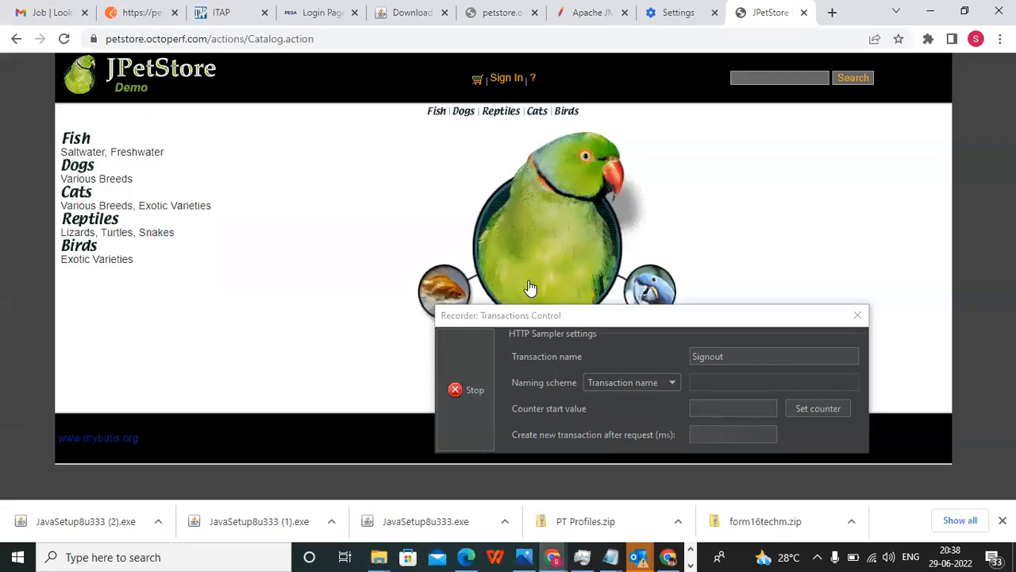
pyautogui.click(474, 405)
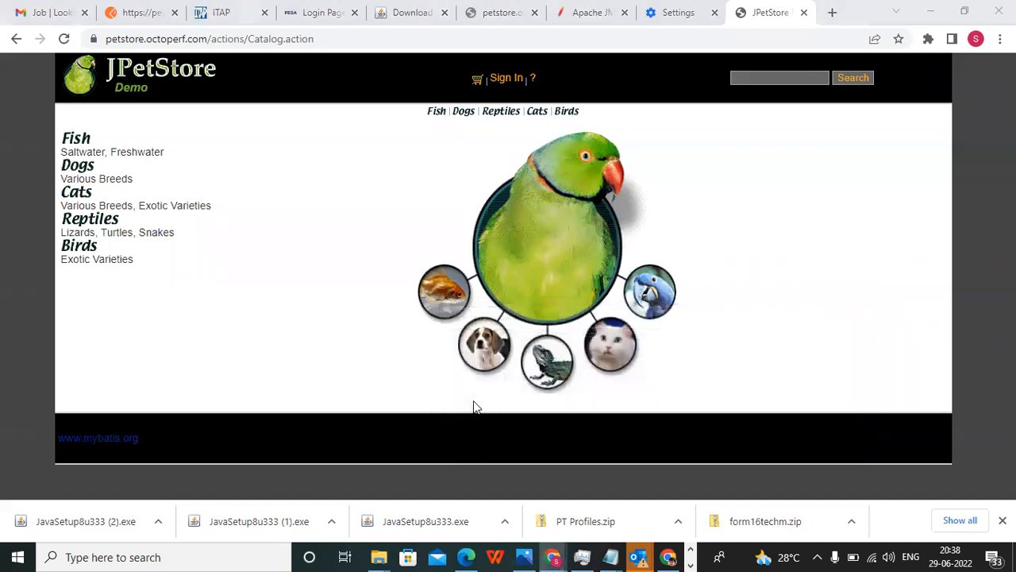
pyautogui.hotkey('alt', 'Tab')
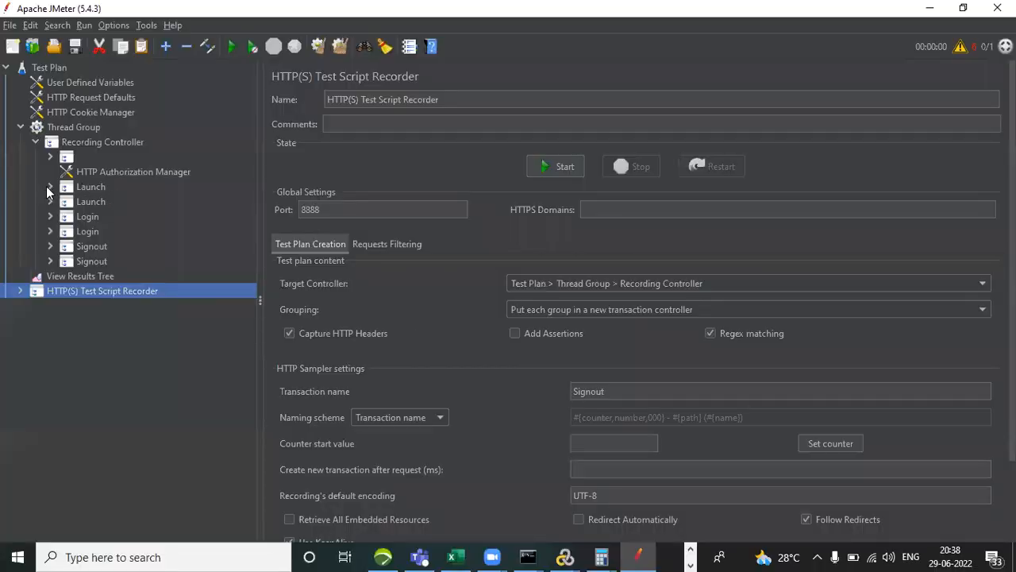
# Expand the first Launch transaction and remove the outlook.office365.com requests Launch-294 and Launch-295.
pyautogui.click(50, 186)
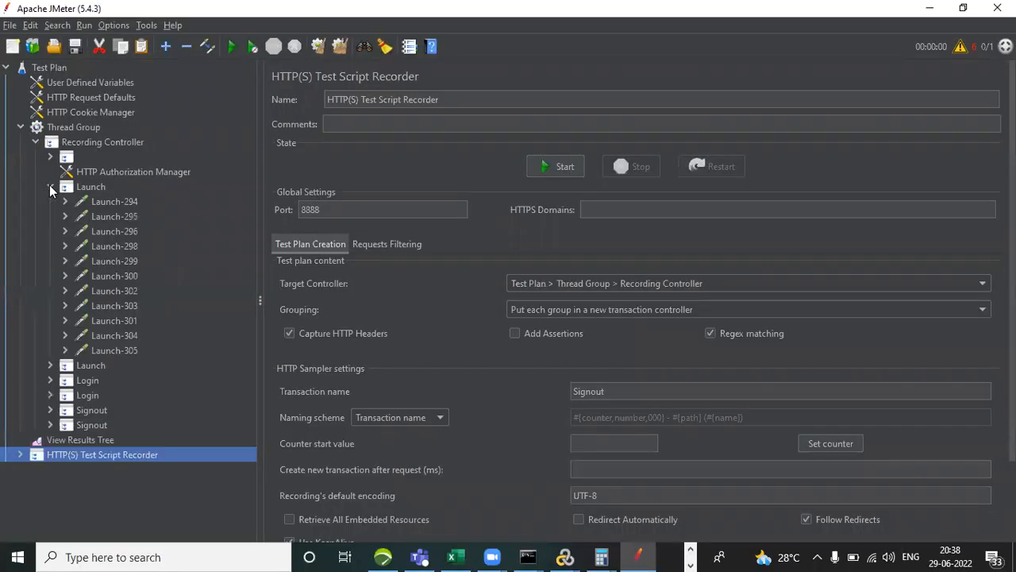
pyautogui.click(116, 200)
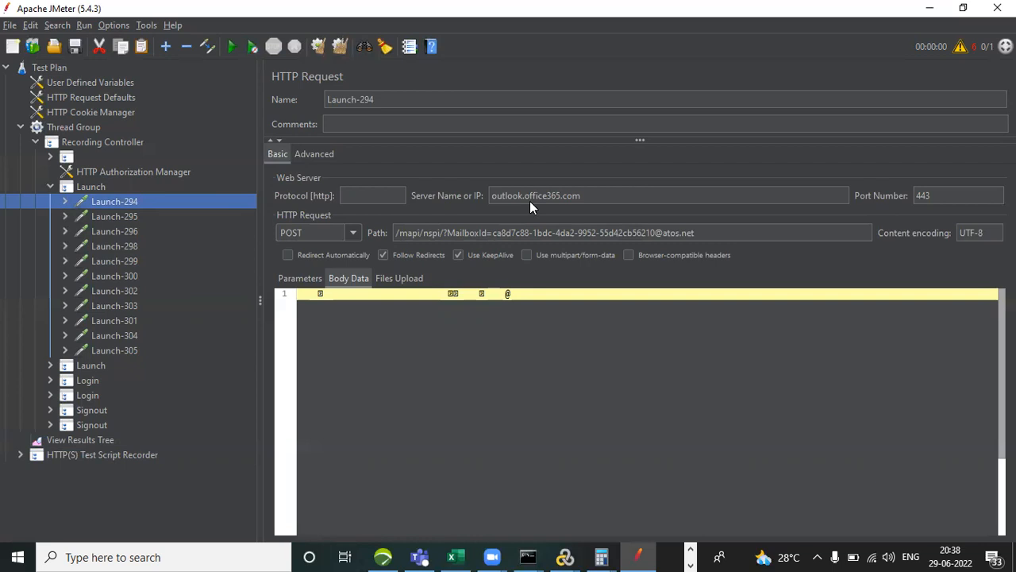
pyautogui.rightClick(110, 201)
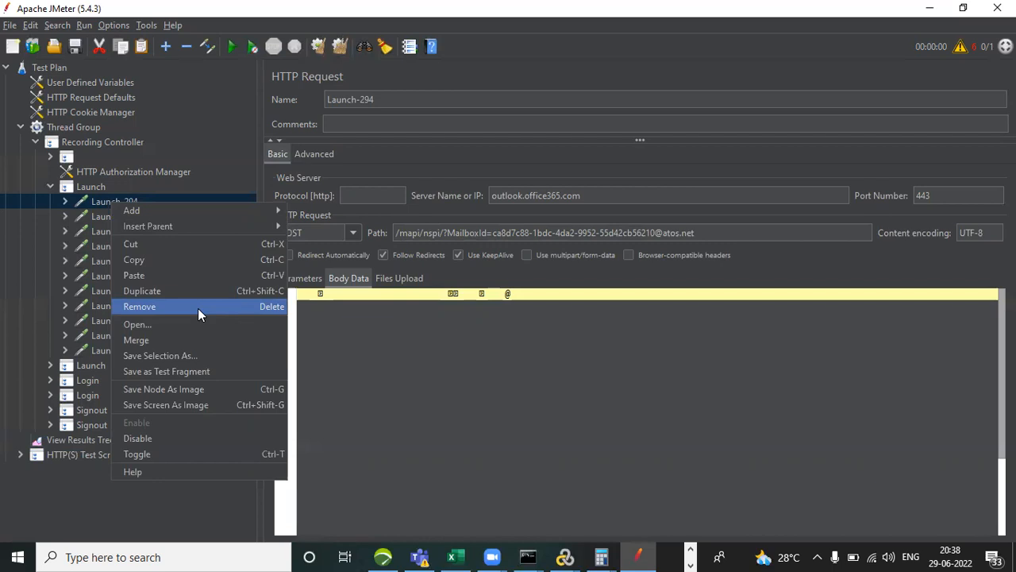
pyautogui.click(517, 374)
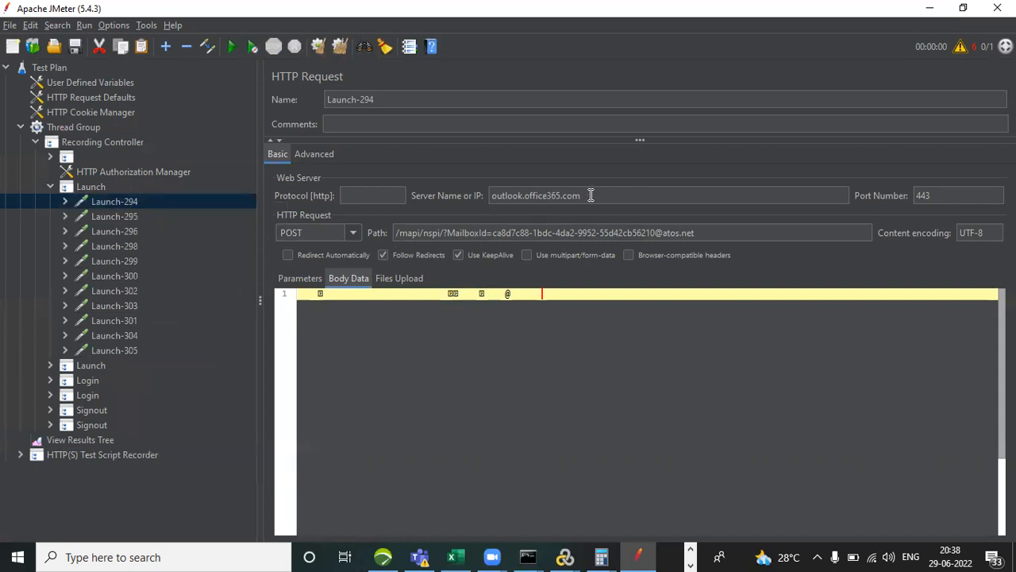
pyautogui.rightClick(114, 203)
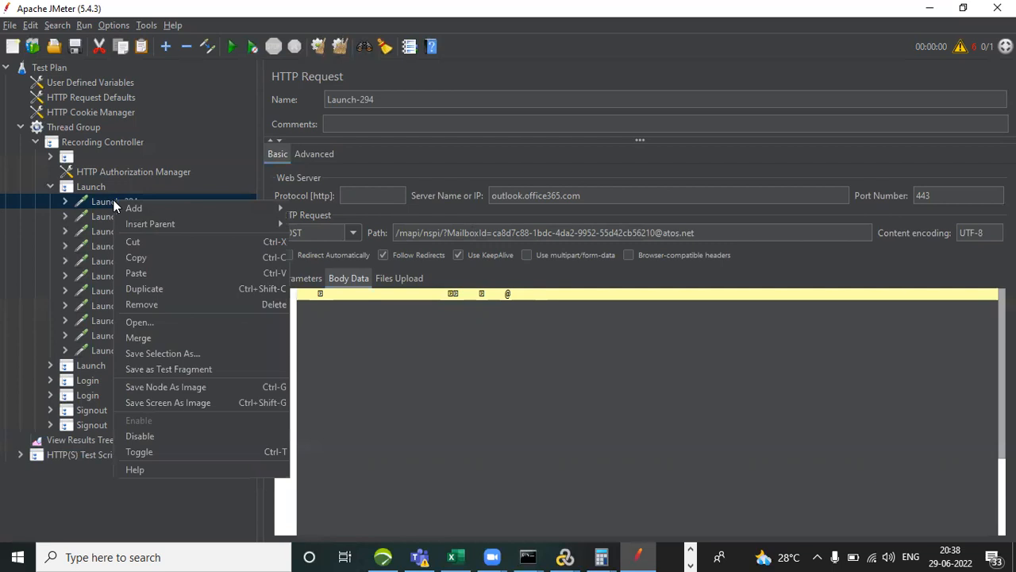
pyautogui.click(208, 305)
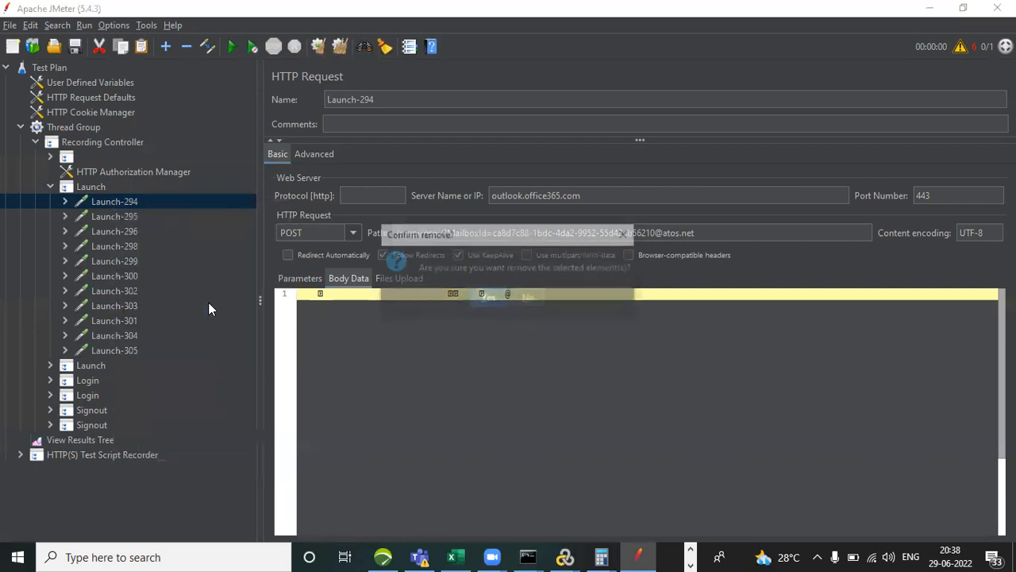
pyautogui.click(488, 298)
pyautogui.click(110, 205)
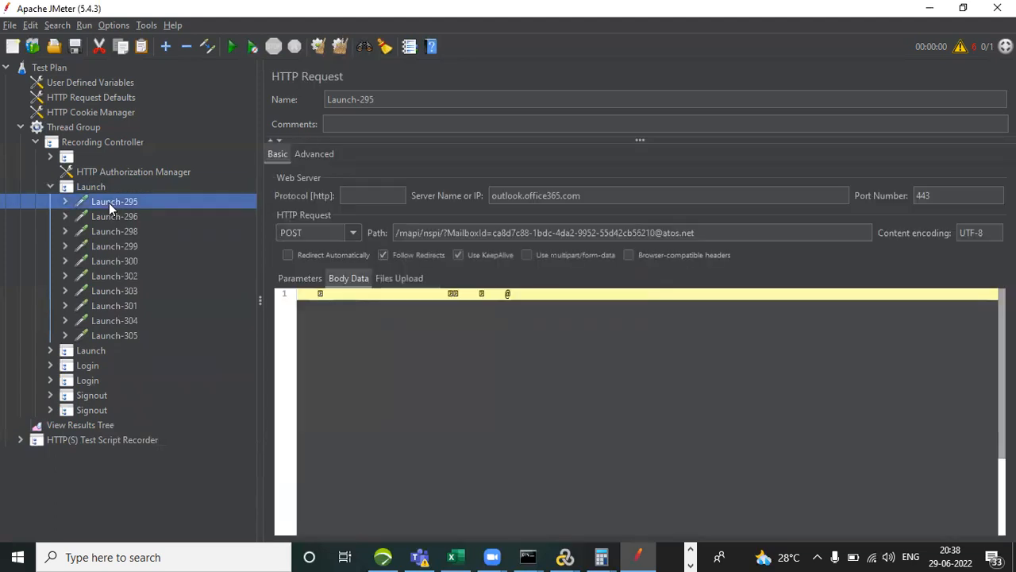
pyautogui.rightClick(109, 203)
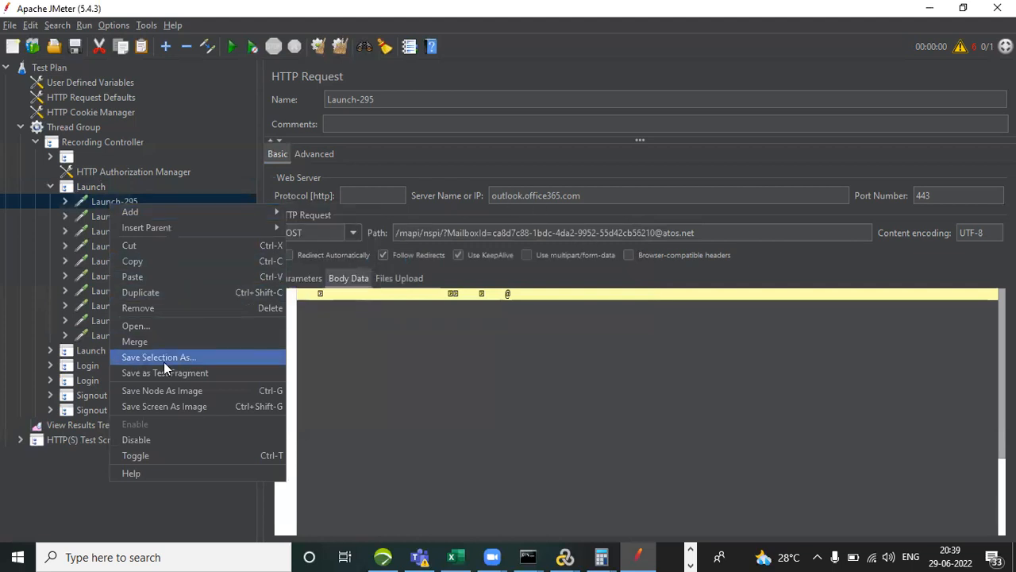
pyautogui.click(172, 307)
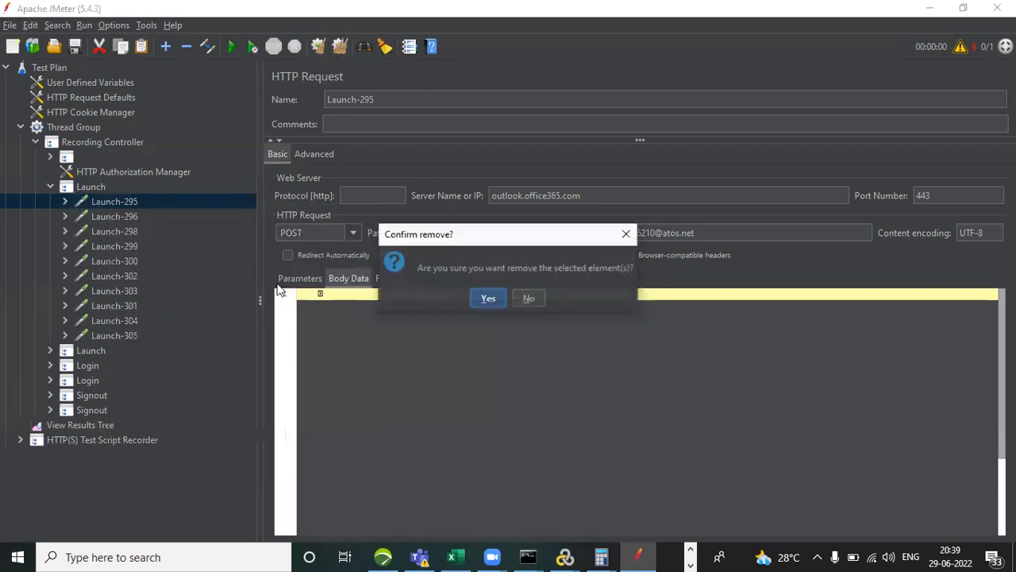
pyautogui.click(486, 299)
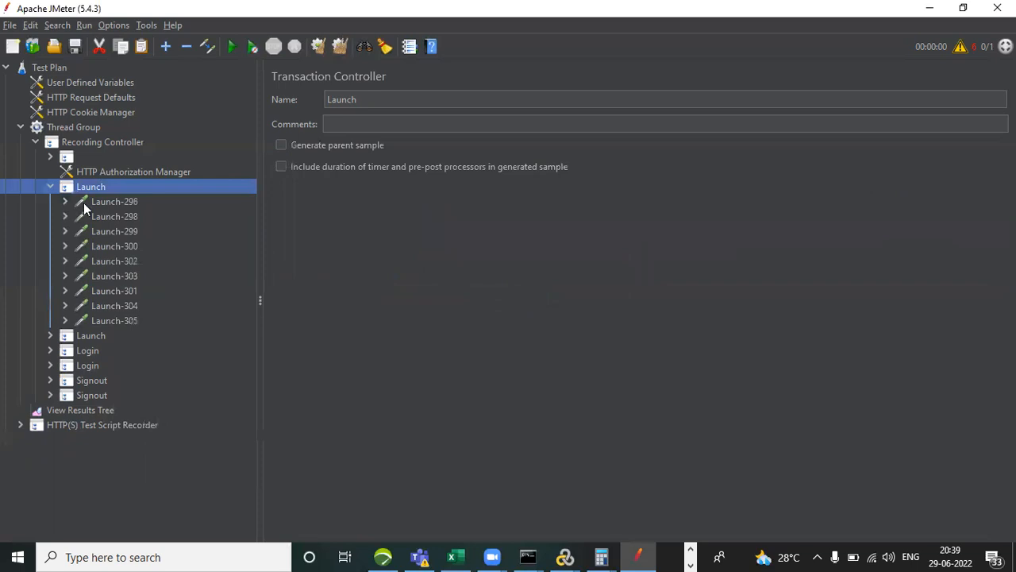
# Check the server of request Launch-296 and remove this Pega request from the first Launch transaction.
pyautogui.click(112, 200)
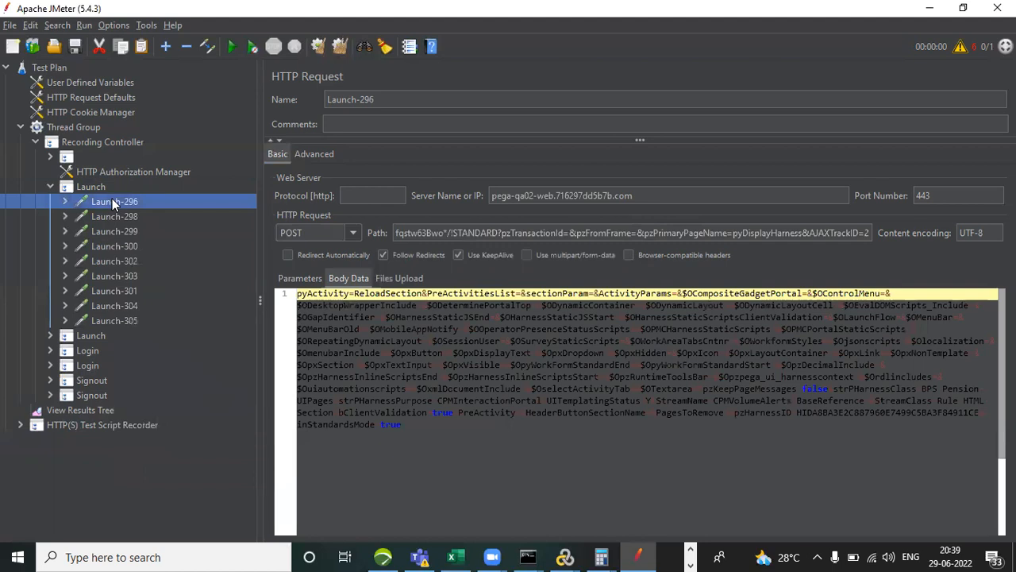
pyautogui.rightClick(112, 200)
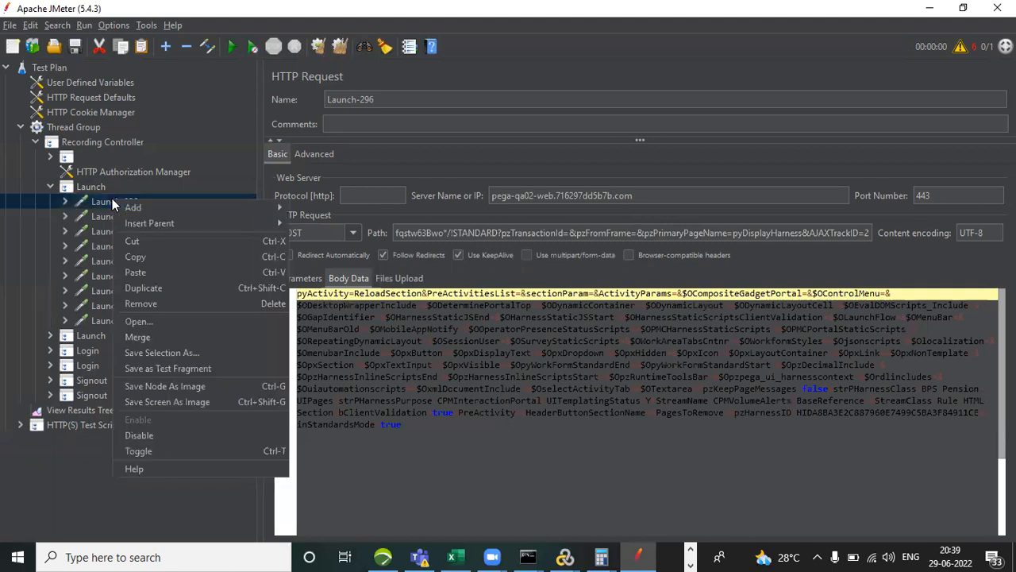
pyautogui.click(190, 304)
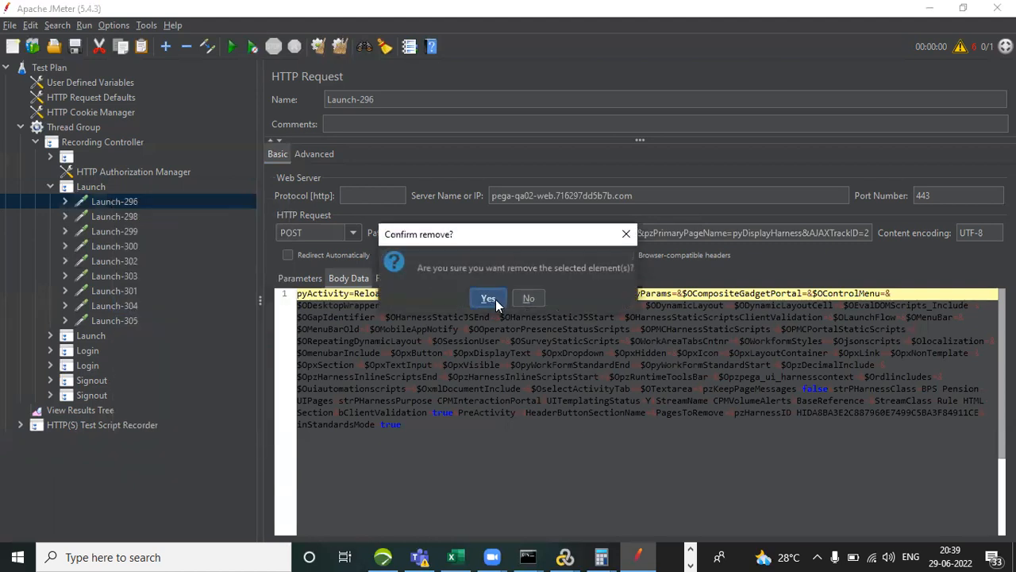
pyautogui.click(488, 299)
pyautogui.click(118, 203)
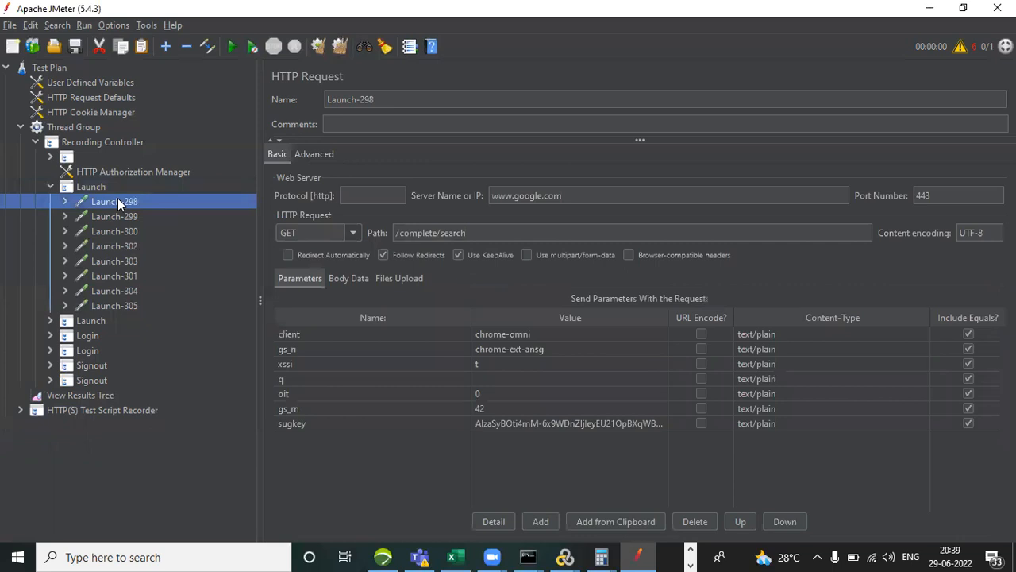
pyautogui.rightClick(118, 200)
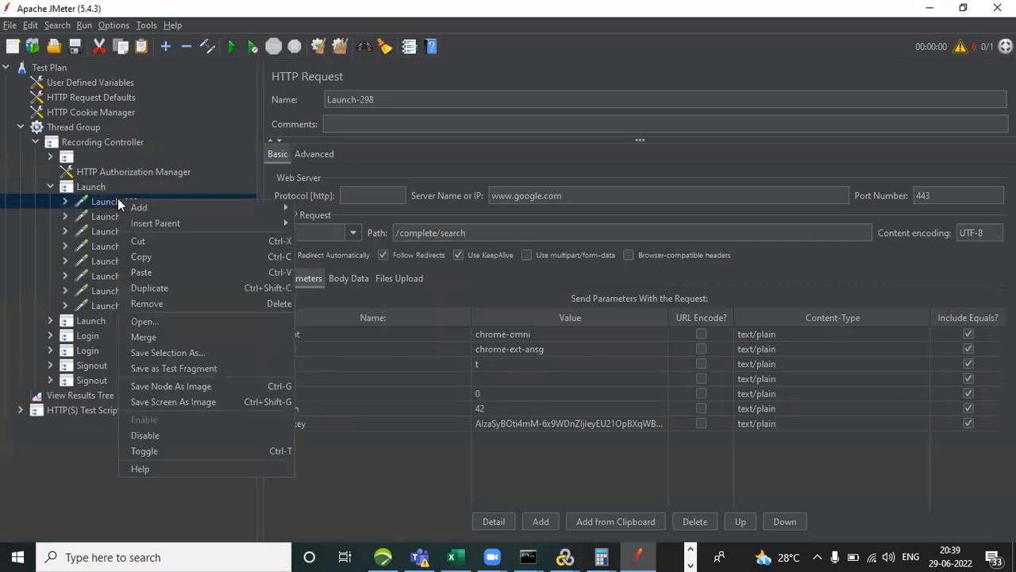
pyautogui.click(179, 305)
pyautogui.click(488, 299)
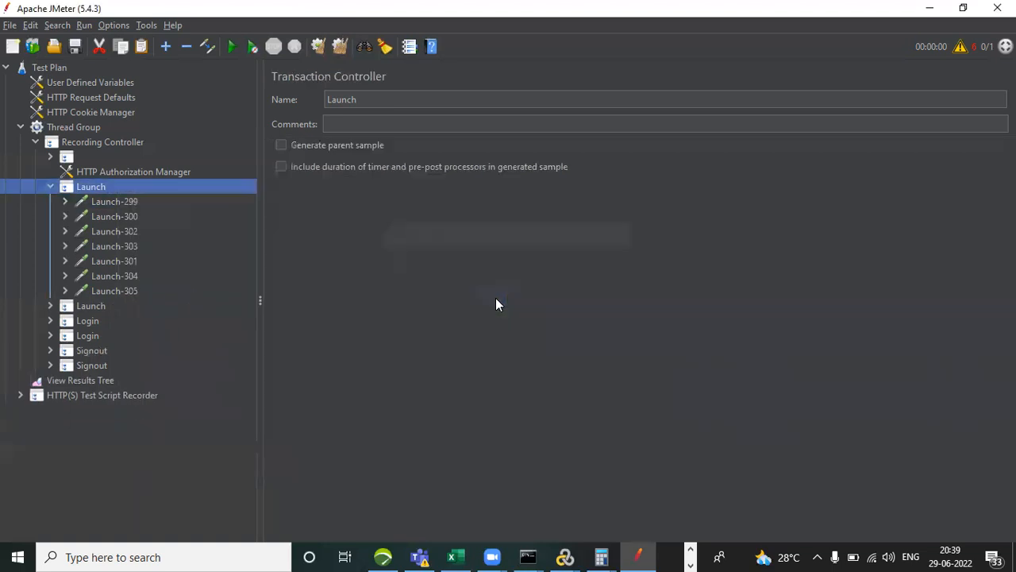
pyautogui.click(134, 204)
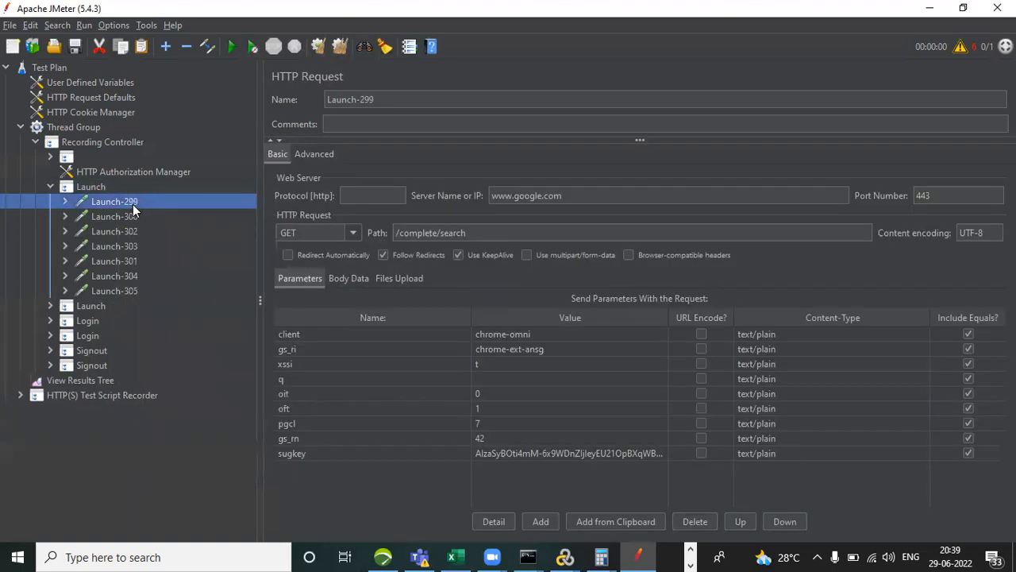
pyautogui.rightClick(133, 204)
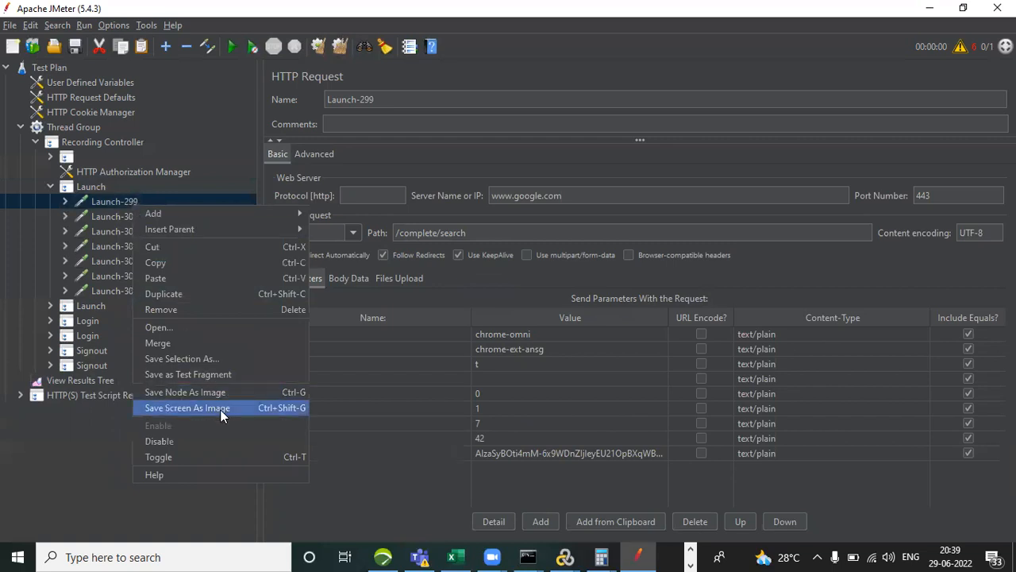
pyautogui.click(231, 308)
pyautogui.click(486, 296)
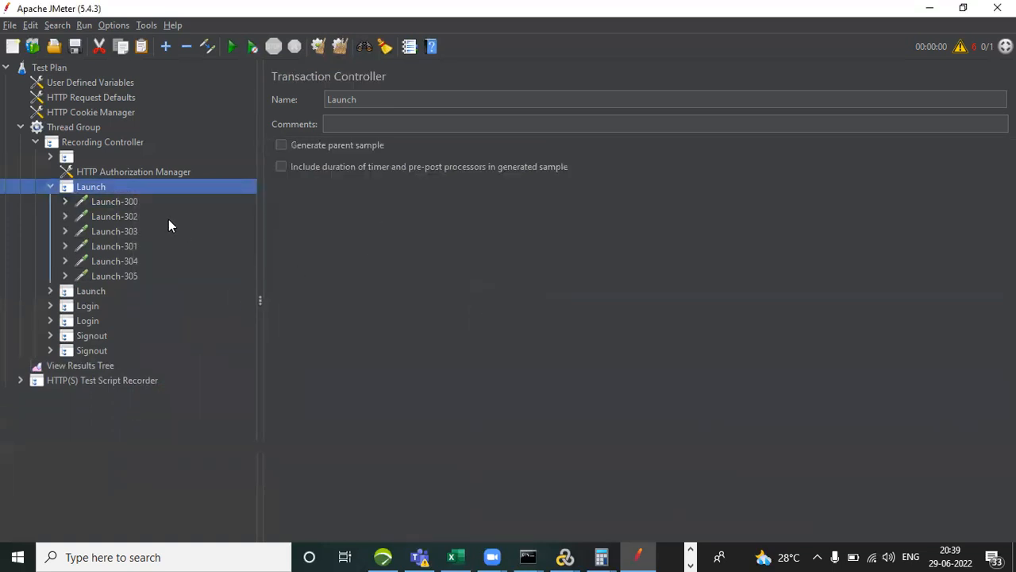
# Remove the autodiscover request Launch-300 from the first Launch transaction.
pyautogui.click(123, 204)
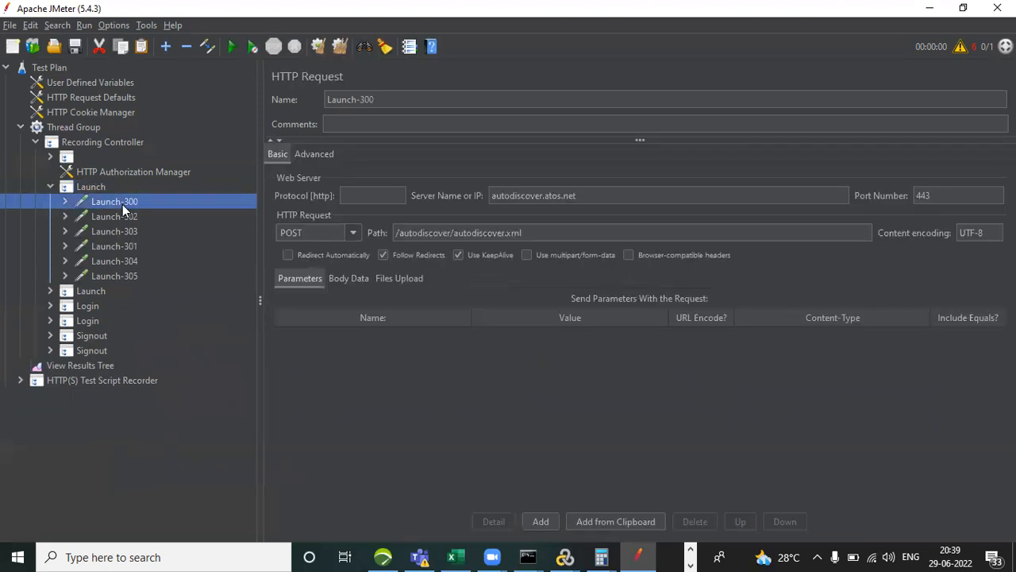
pyautogui.rightClick(123, 204)
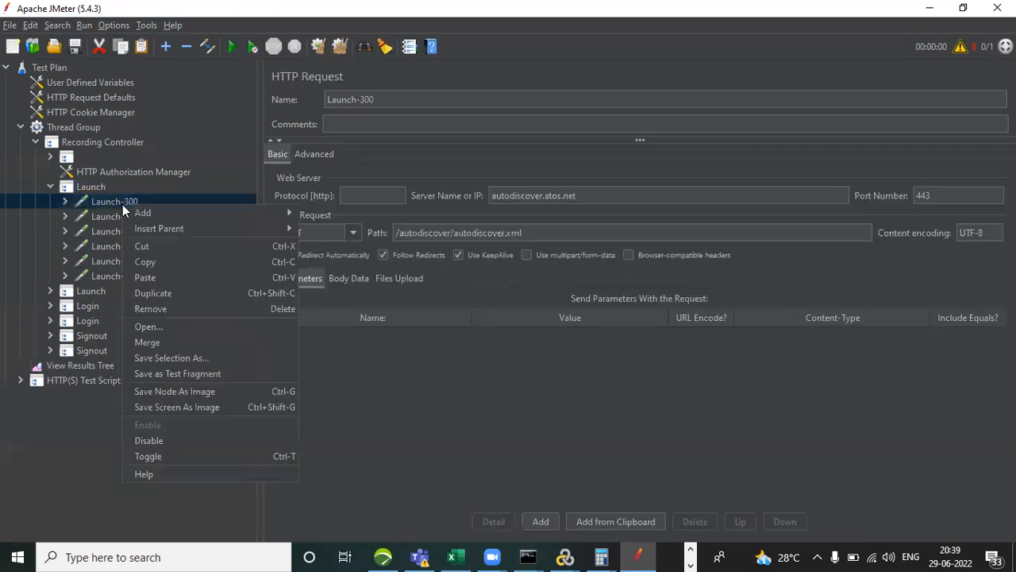
pyautogui.click(197, 309)
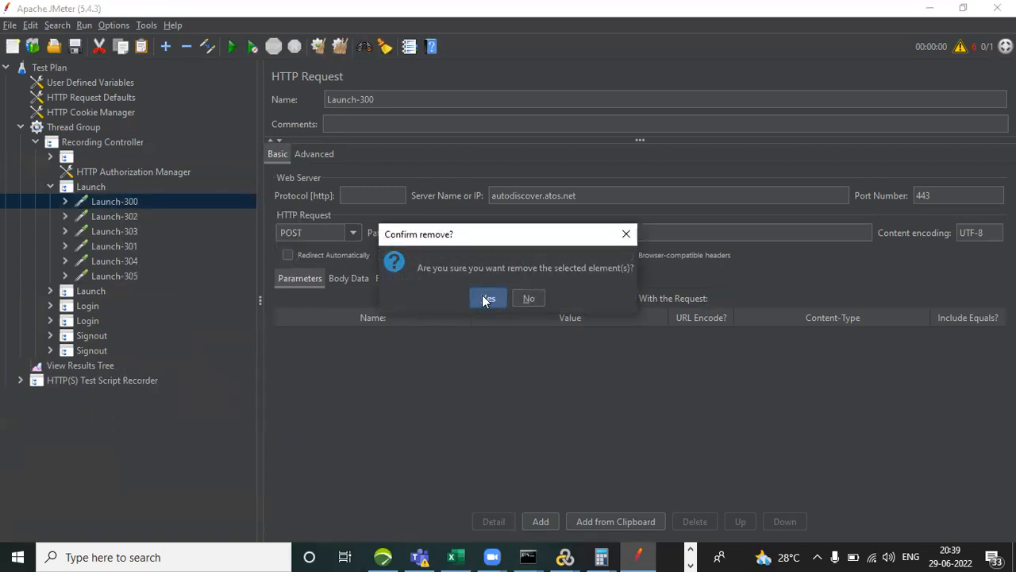
pyautogui.click(486, 299)
pyautogui.click(115, 202)
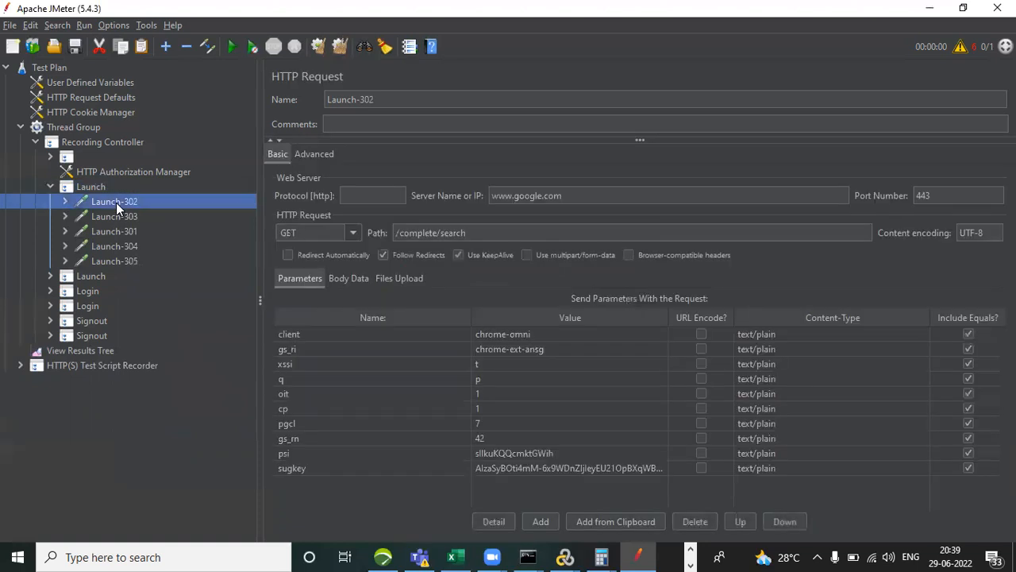
pyautogui.rightClick(116, 203)
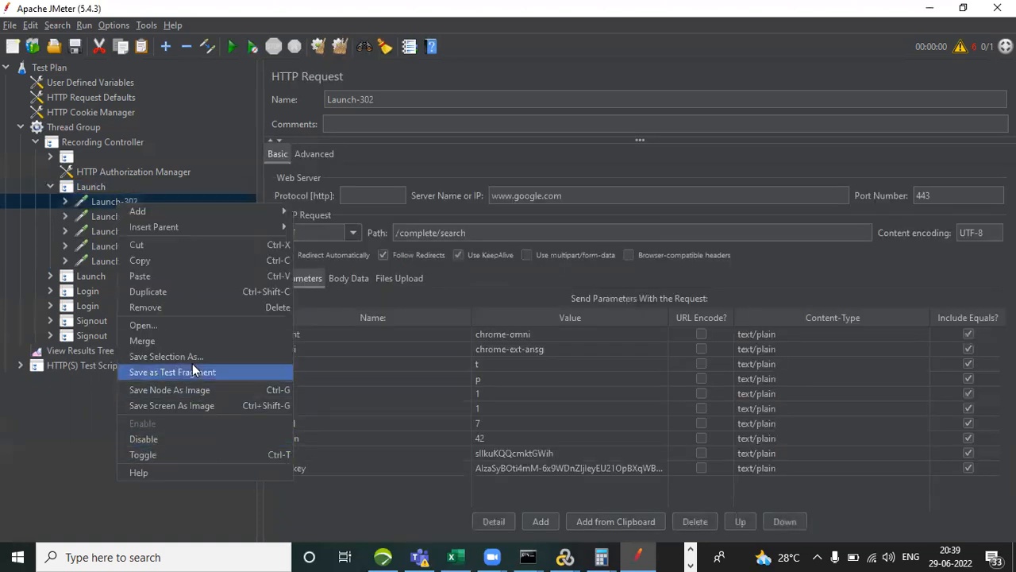
pyautogui.click(198, 309)
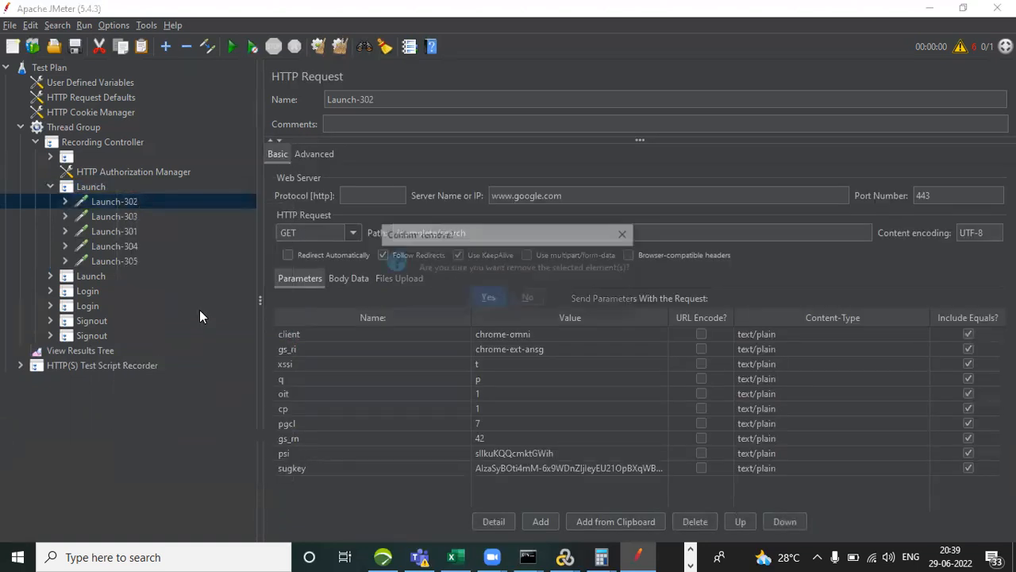
pyautogui.click(486, 299)
pyautogui.click(111, 202)
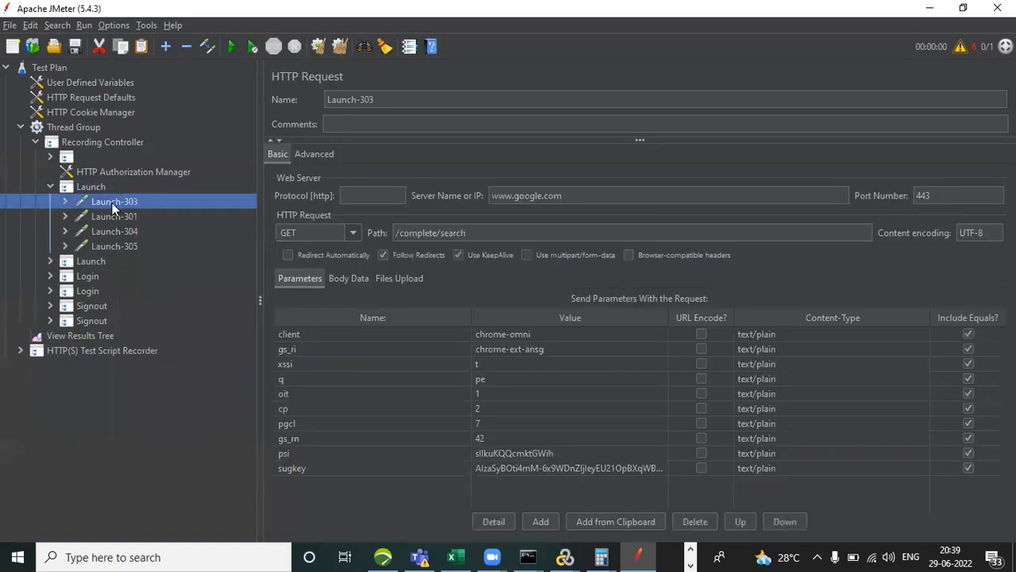
pyautogui.rightClick(112, 203)
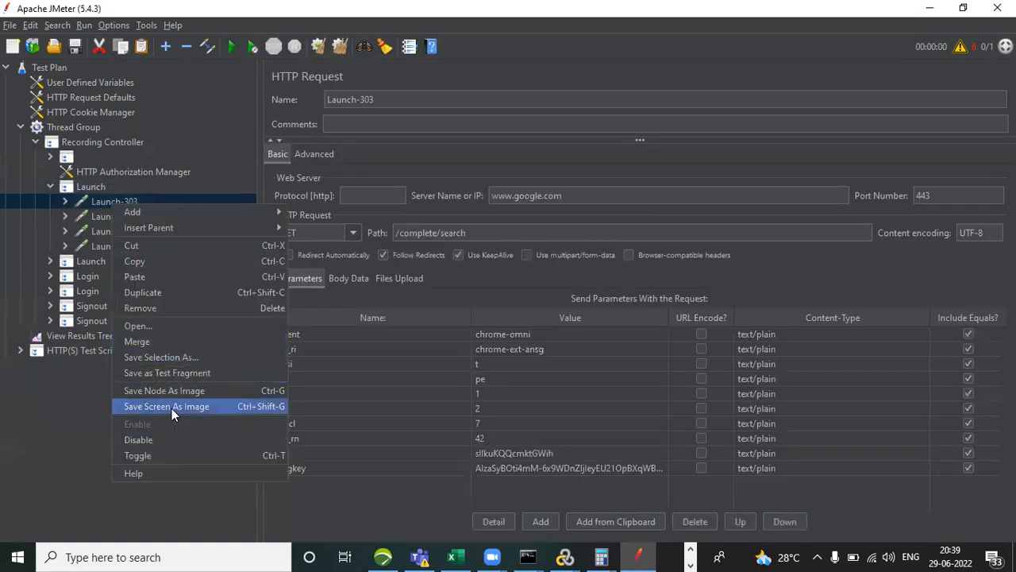
pyautogui.click(196, 308)
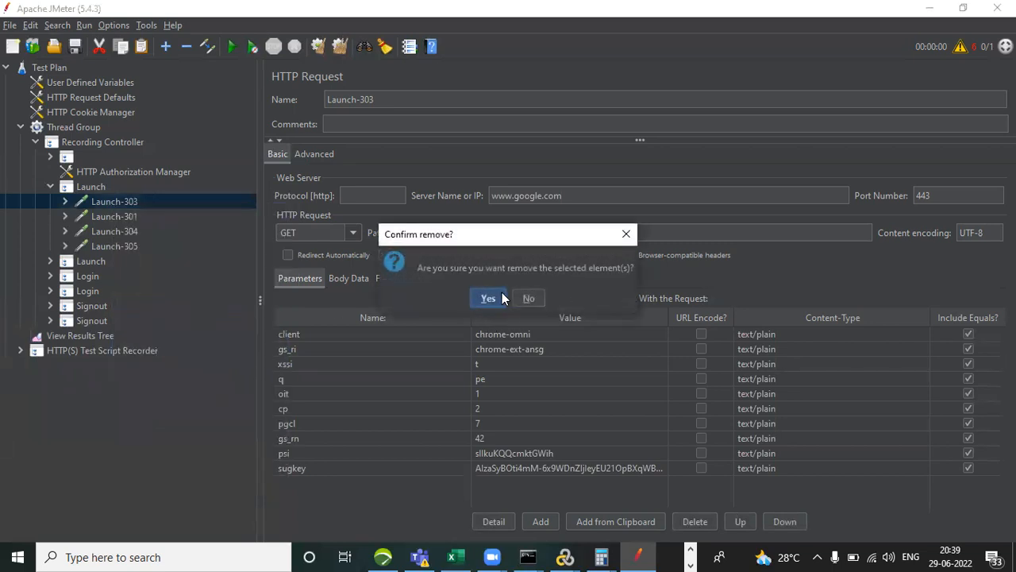
pyautogui.click(484, 302)
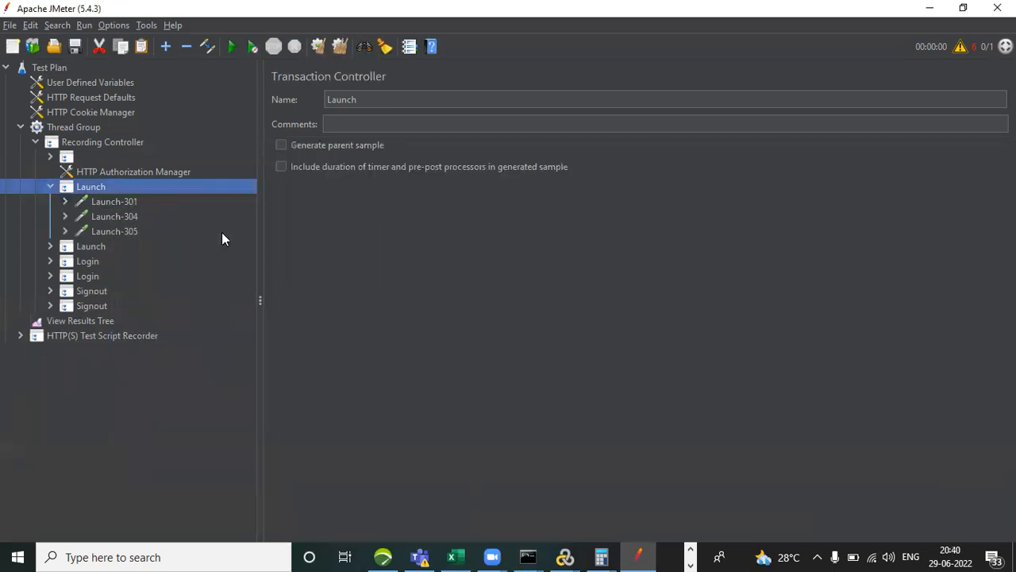
# Remove the autodiscover request Launch-301 from the first Launch transaction.
pyautogui.click(109, 201)
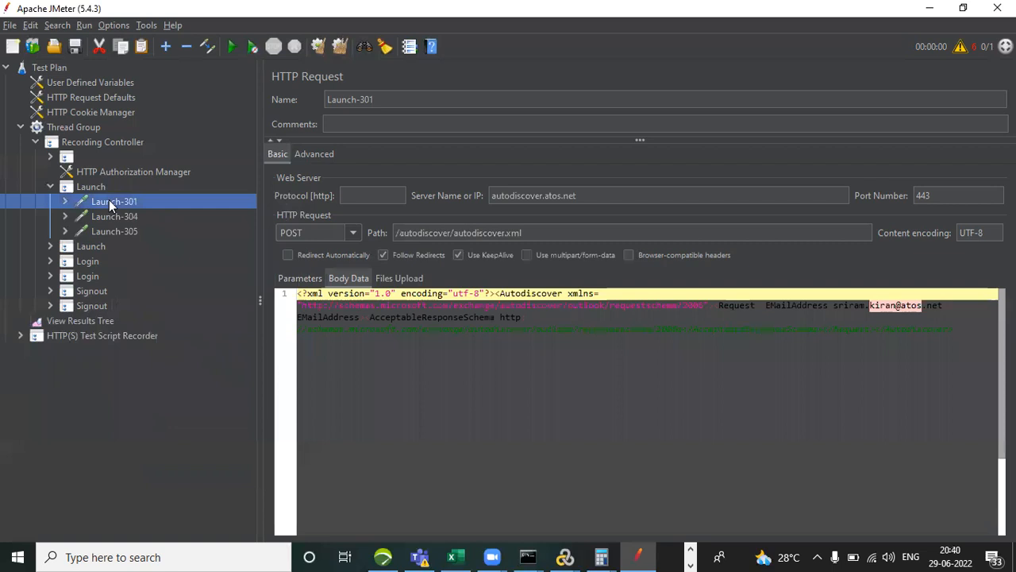
pyautogui.rightClick(109, 199)
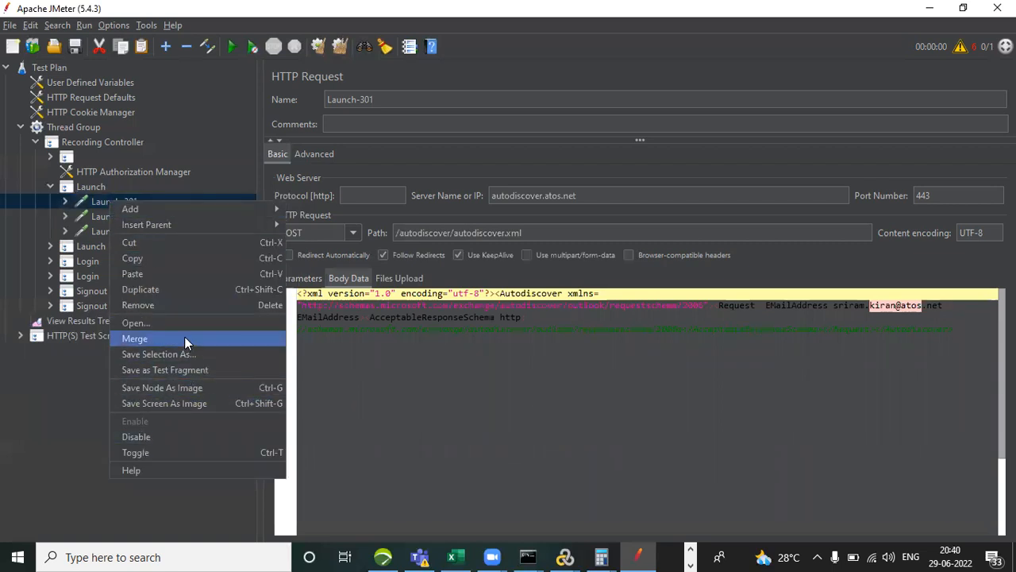
pyautogui.click(197, 308)
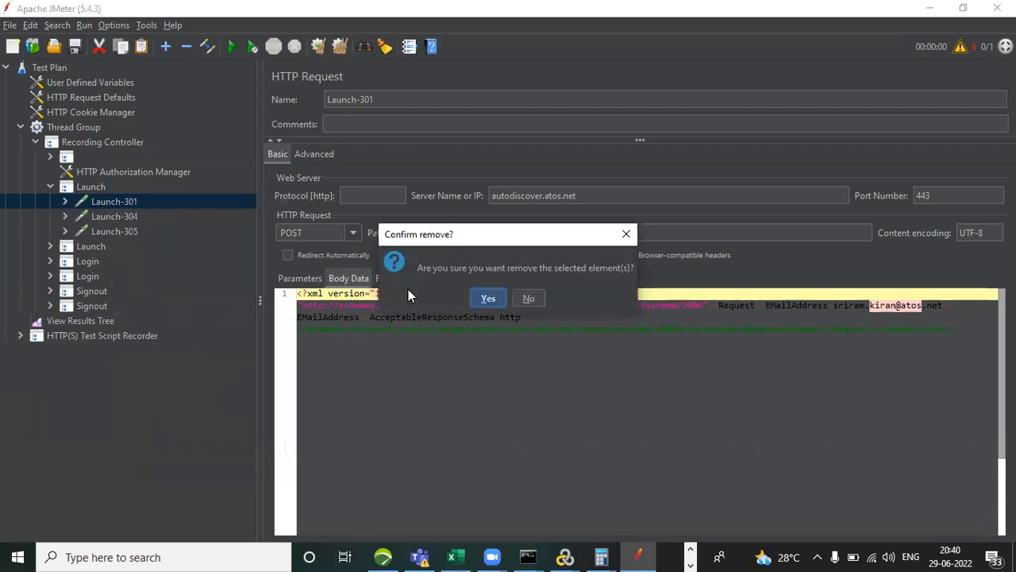
pyautogui.click(488, 296)
pyautogui.click(123, 202)
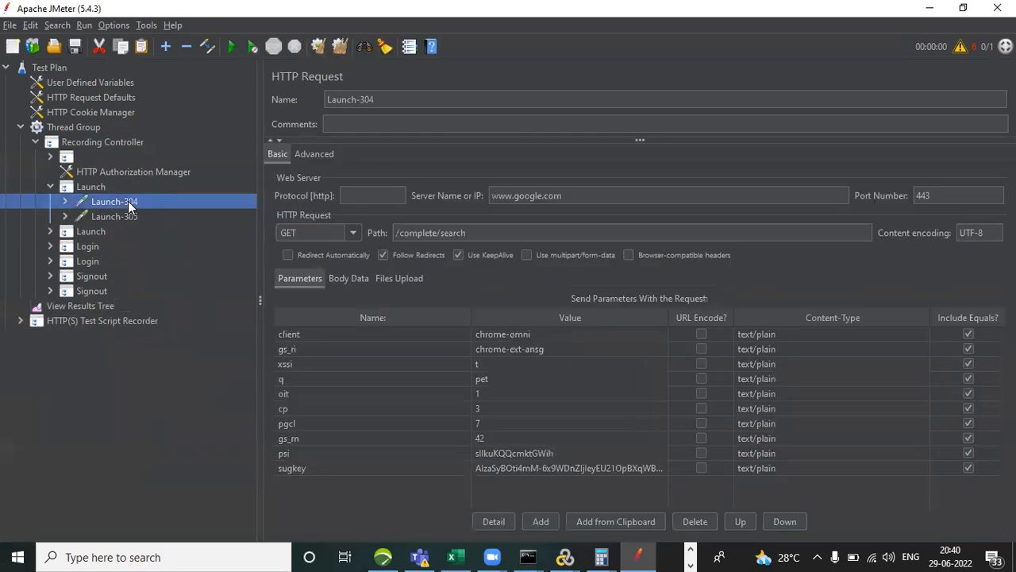
pyautogui.rightClick(128, 202)
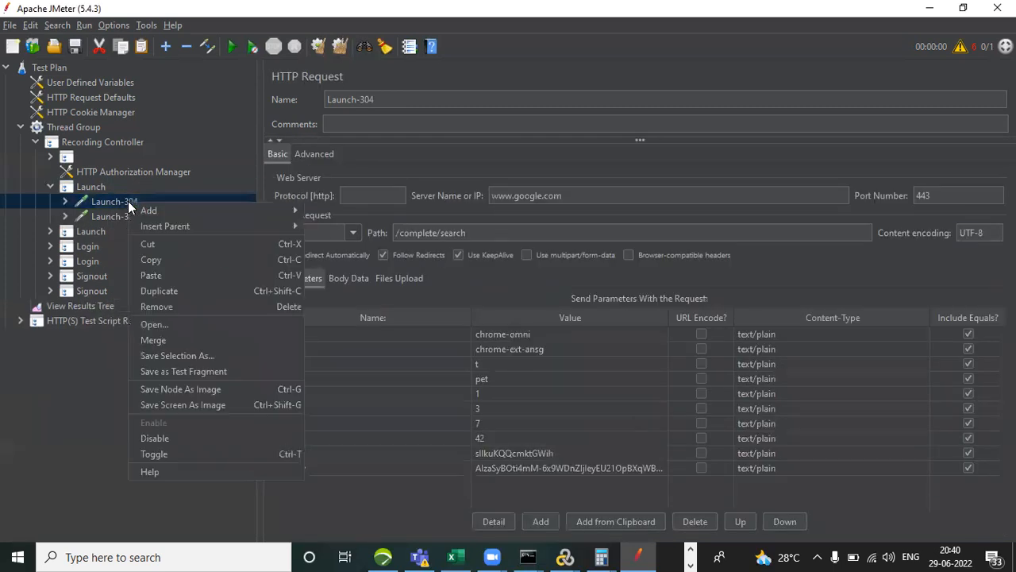
pyautogui.click(210, 307)
pyautogui.click(496, 301)
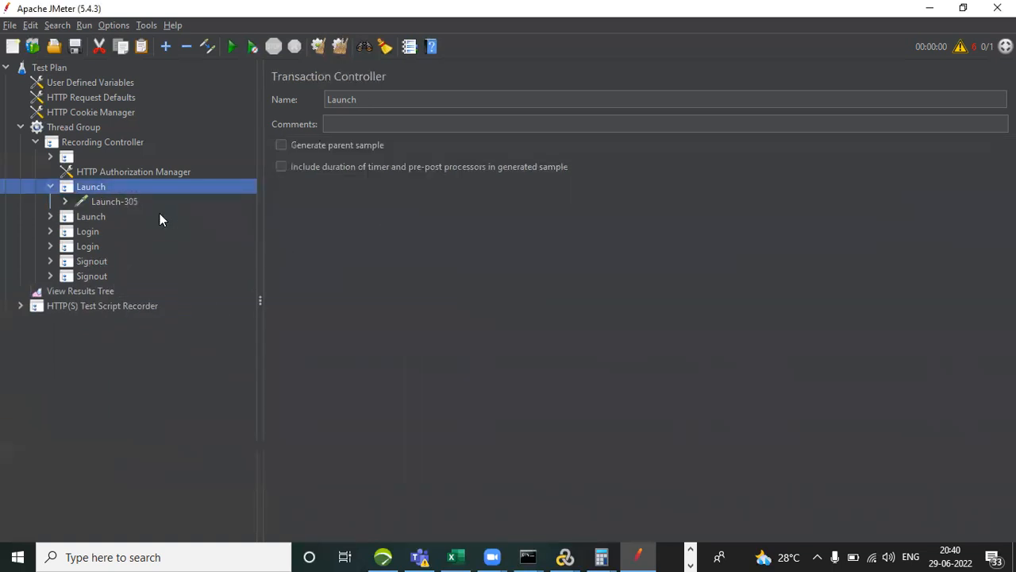
# Check the server of the last request, Launch-305, and remove the entire first Launch transaction controller with it.
pyautogui.click(116, 201)
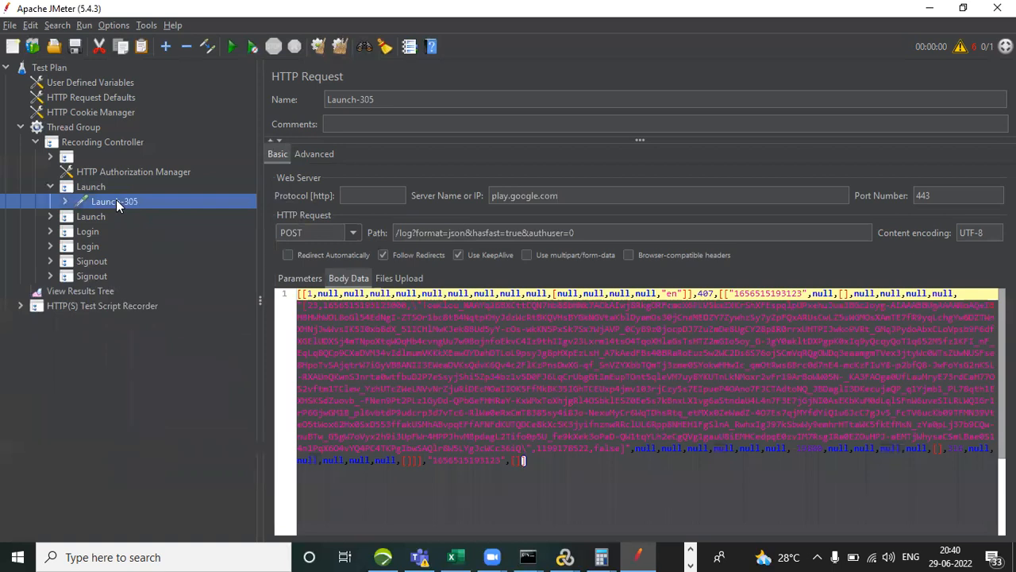
pyautogui.click(88, 189)
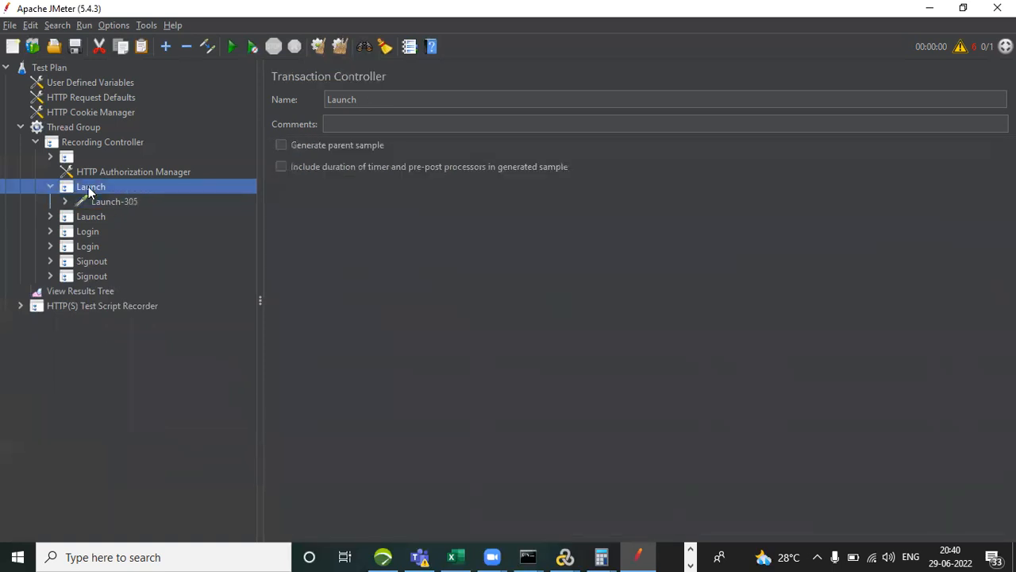
pyautogui.rightClick(89, 192)
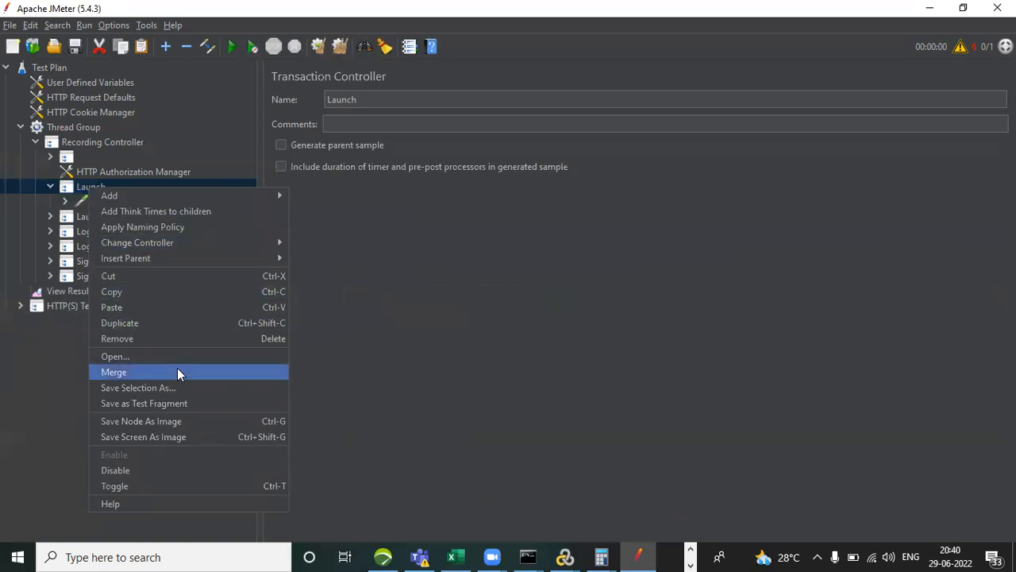
pyautogui.click(177, 340)
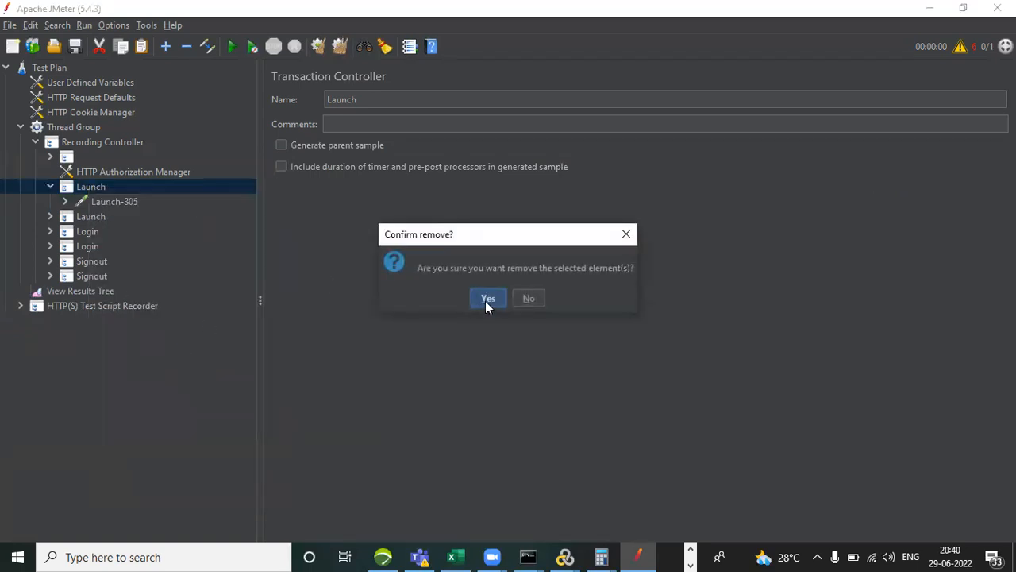
pyautogui.click(487, 299)
# Expand the remaining Launch transaction and examine the server and path of each request from Launch-306 down to Launch-316.
pyautogui.click(50, 186)
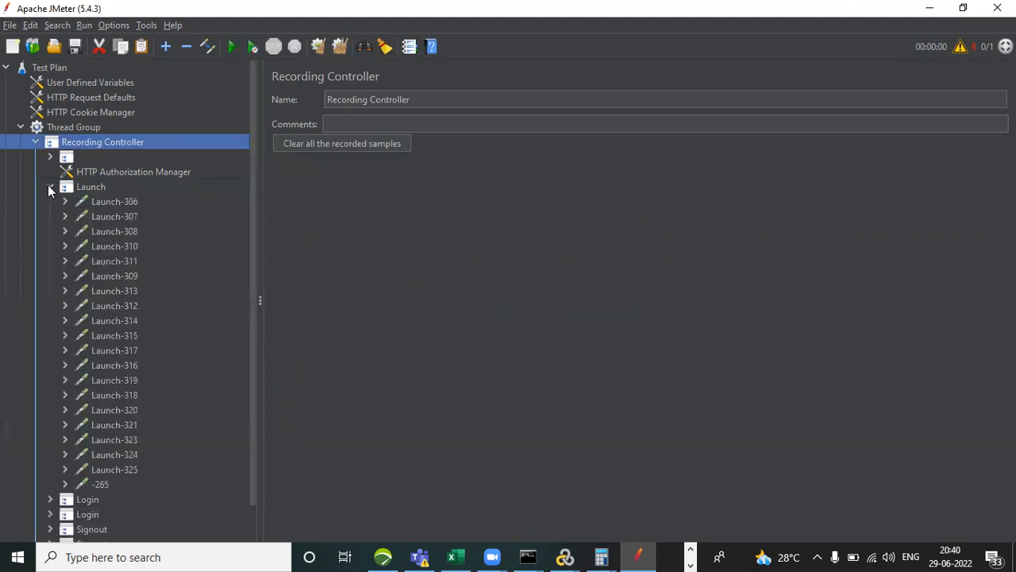
pyautogui.click(105, 204)
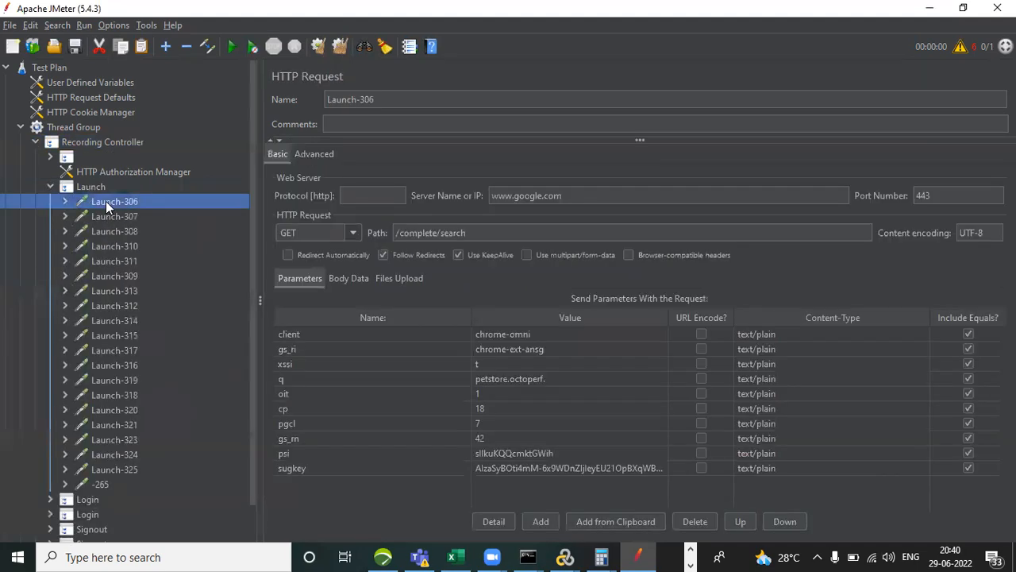
pyautogui.press('Down')
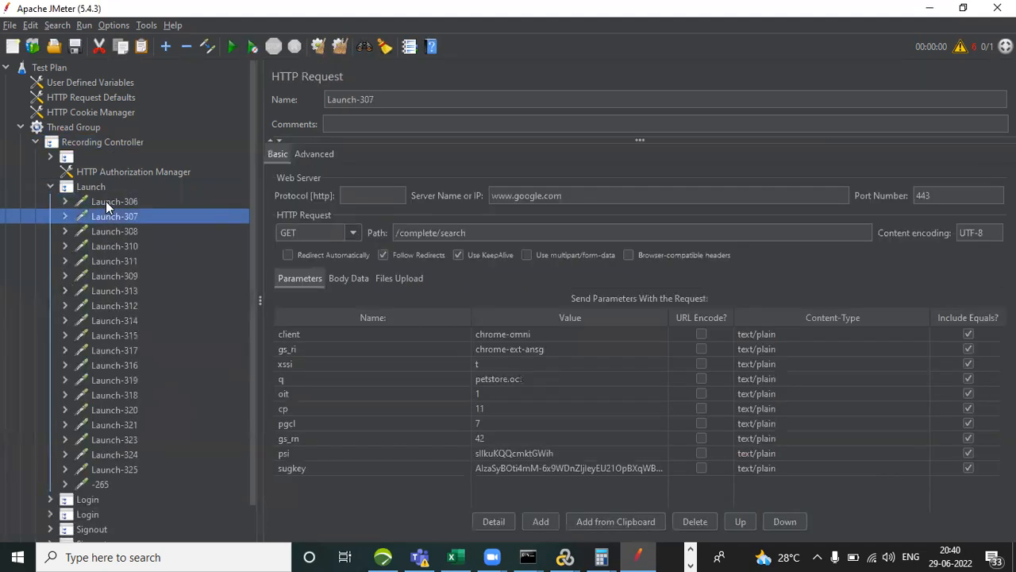
pyautogui.press('Down')
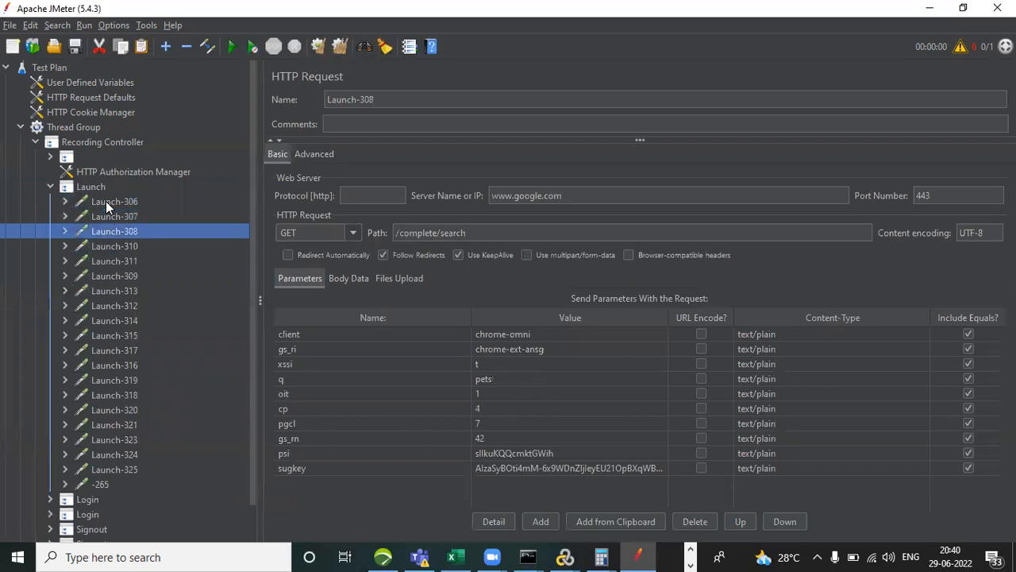
pyautogui.press('Down')
pyautogui.press('Down')
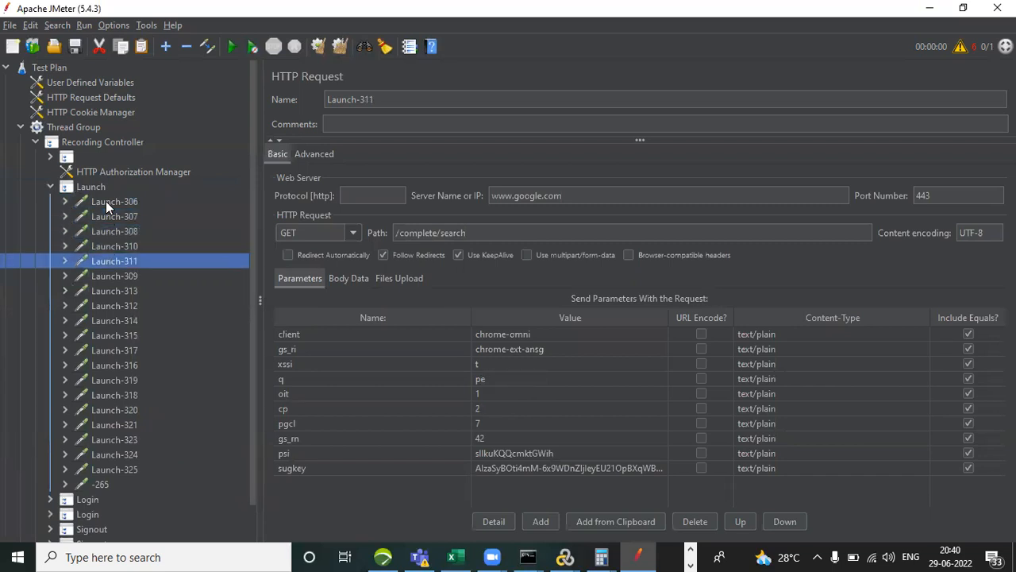
pyautogui.press('Down')
pyautogui.press('Down')
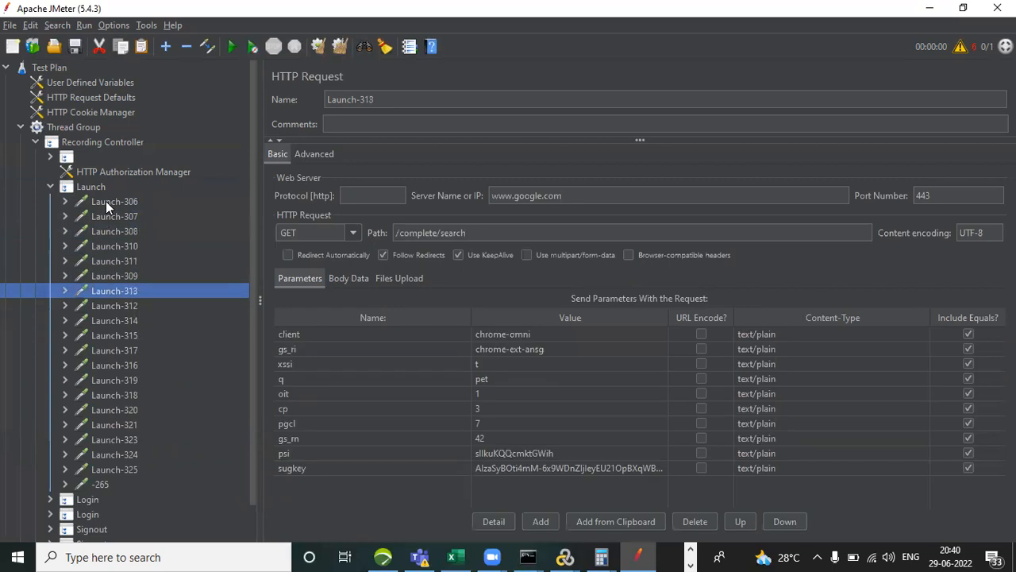
pyautogui.press('Down')
pyautogui.press('Down')
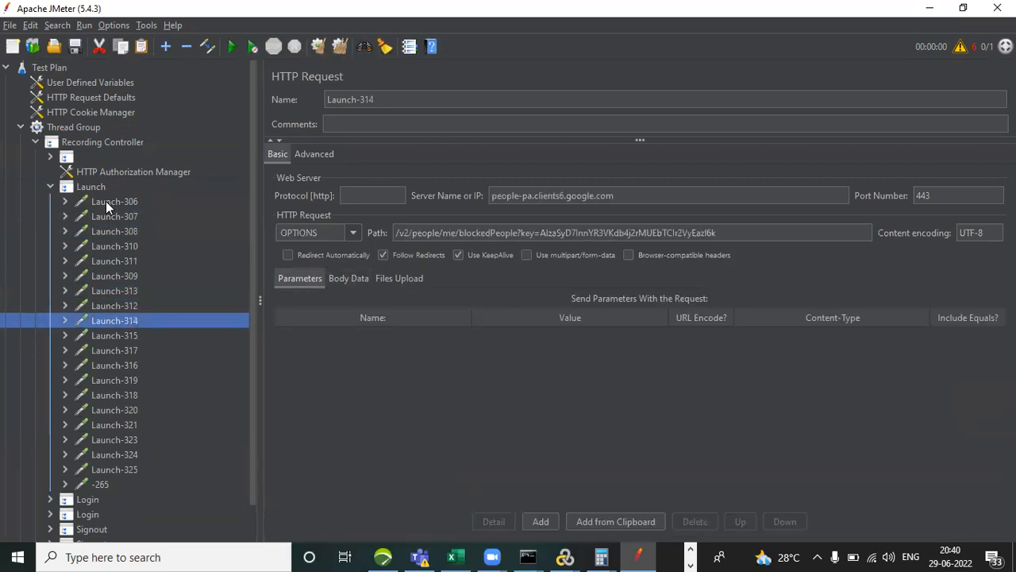
pyautogui.press('Down')
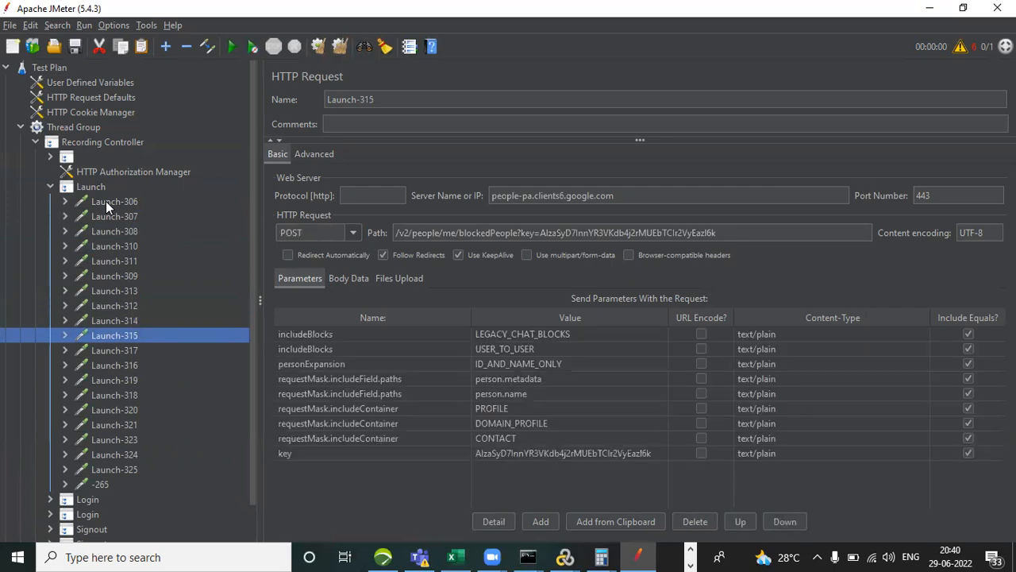
pyautogui.press('Down')
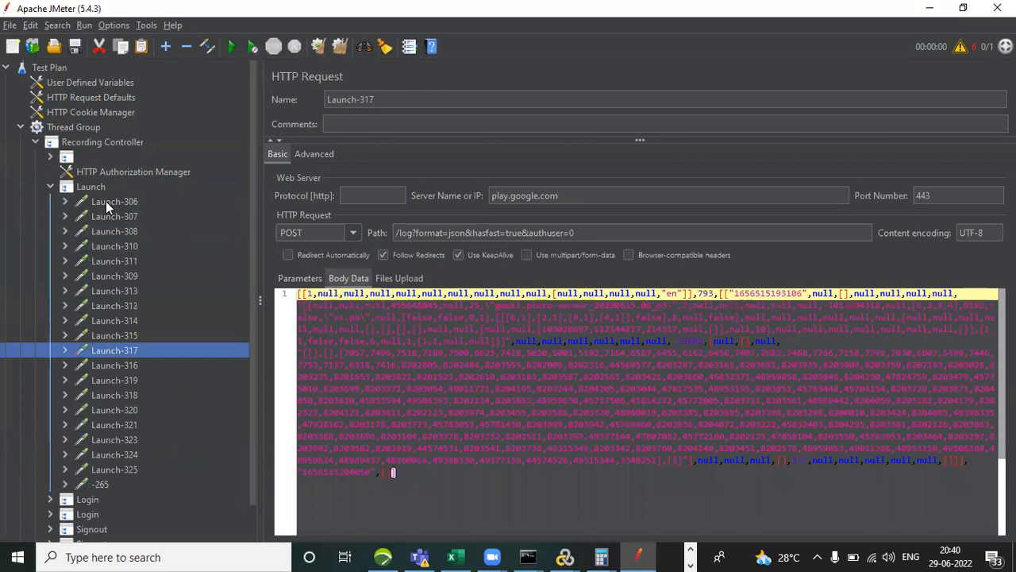
pyautogui.press('Down')
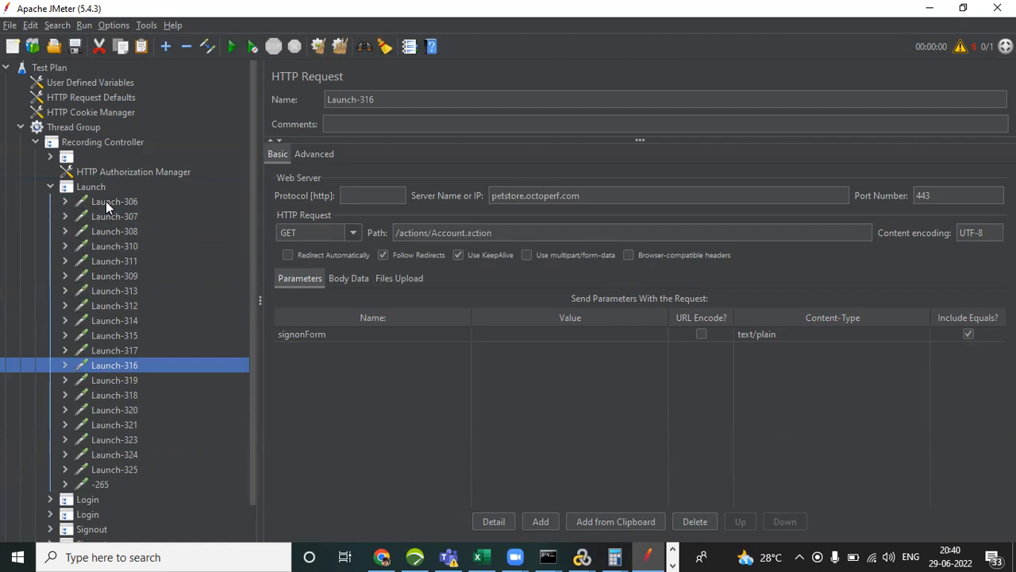
# Remove the unrelated requests Launch-306 through Launch-317 listed above Launch-316 in the Launch transaction.
pyautogui.click(125, 349)
pyautogui.hotkey('shift', 'Up')
pyautogui.hotkey('shift', 'Up')
pyautogui.hotkey('shift', 'Up')
pyautogui.hotkey('shift', 'Up')
pyautogui.hotkey('shift', 'Up')
pyautogui.hotkey('shift', 'Up')
pyautogui.hotkey('shift', 'Up')
pyautogui.hotkey('shift', 'Up')
pyautogui.hotkey('shift', 'Up')
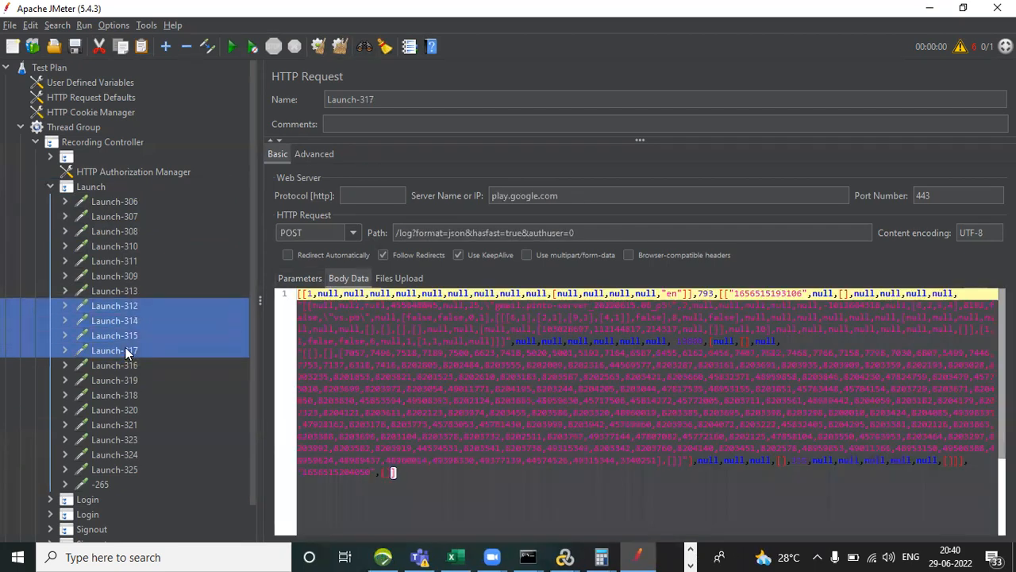
pyautogui.hotkey('shift', 'Up')
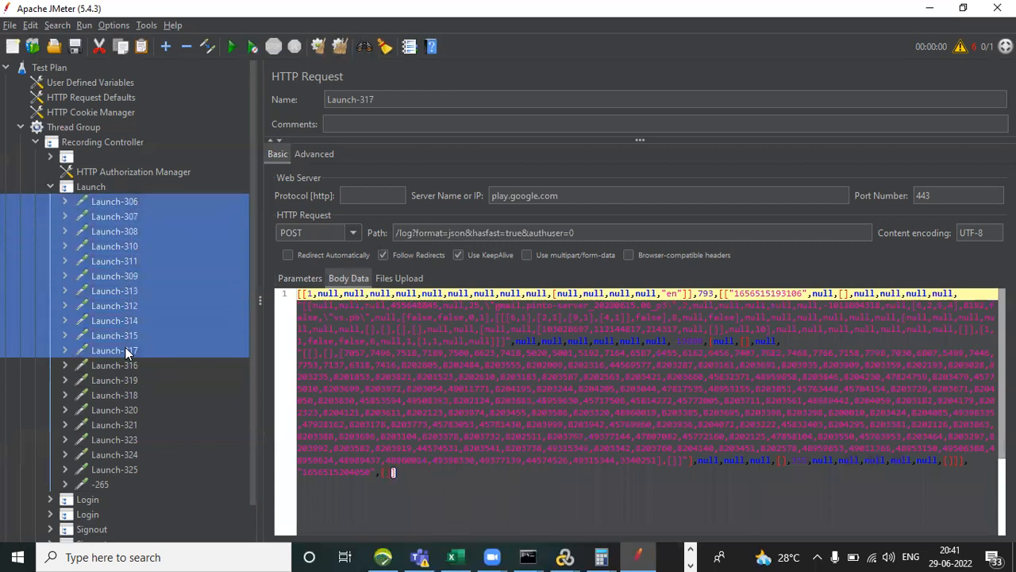
pyautogui.rightClick(121, 260)
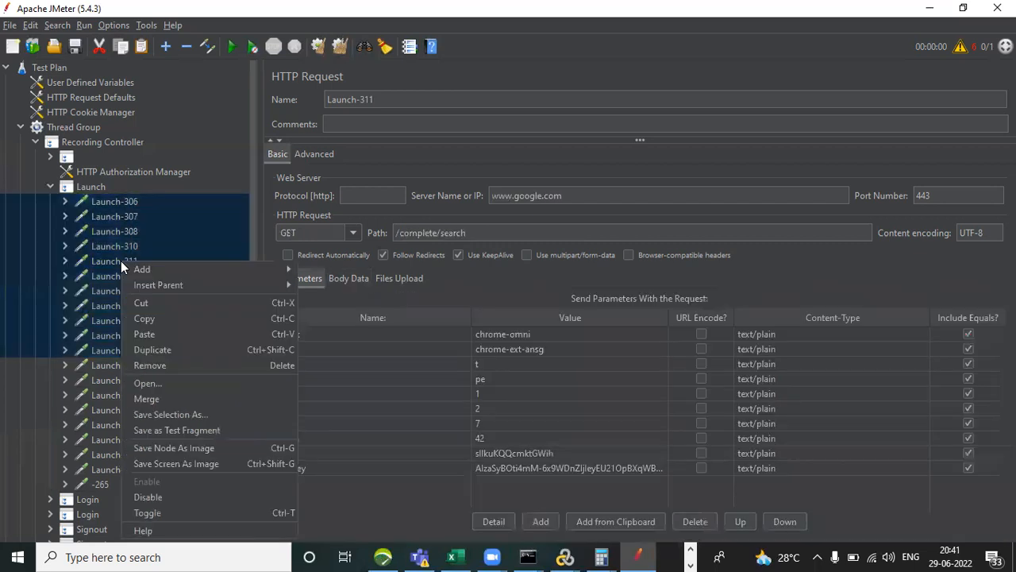
pyautogui.click(222, 365)
pyautogui.click(489, 299)
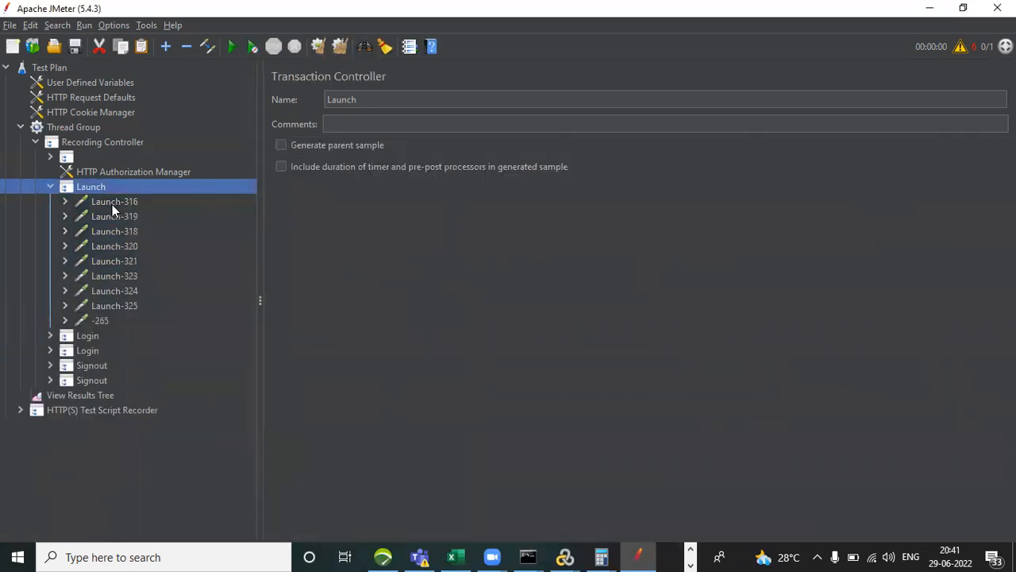
# Examine the server names of the requests from Launch-316 to Launch-325 to tell which ones belong to petstore.octoperf.com.
pyautogui.click(111, 202)
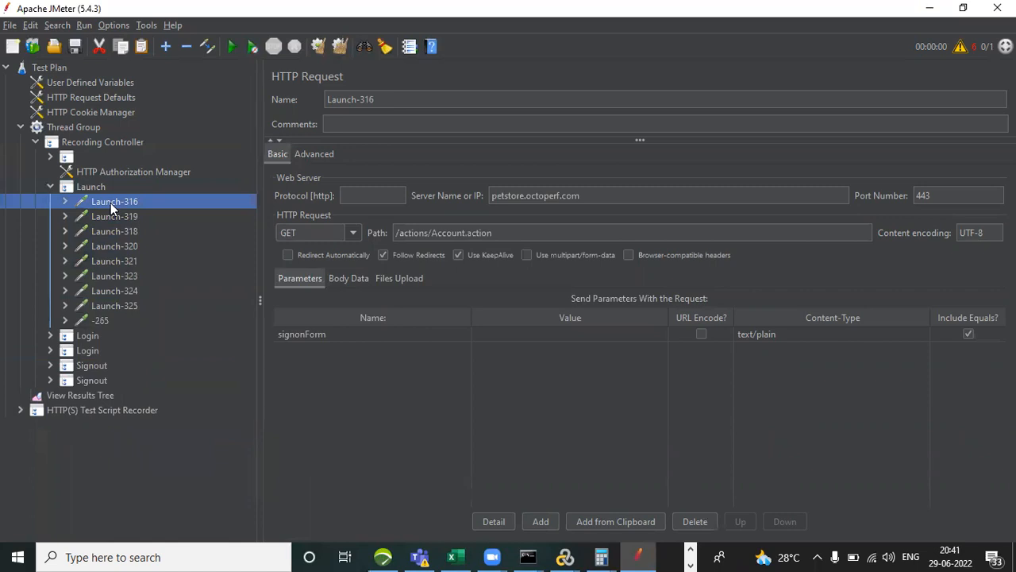
pyautogui.click(116, 217)
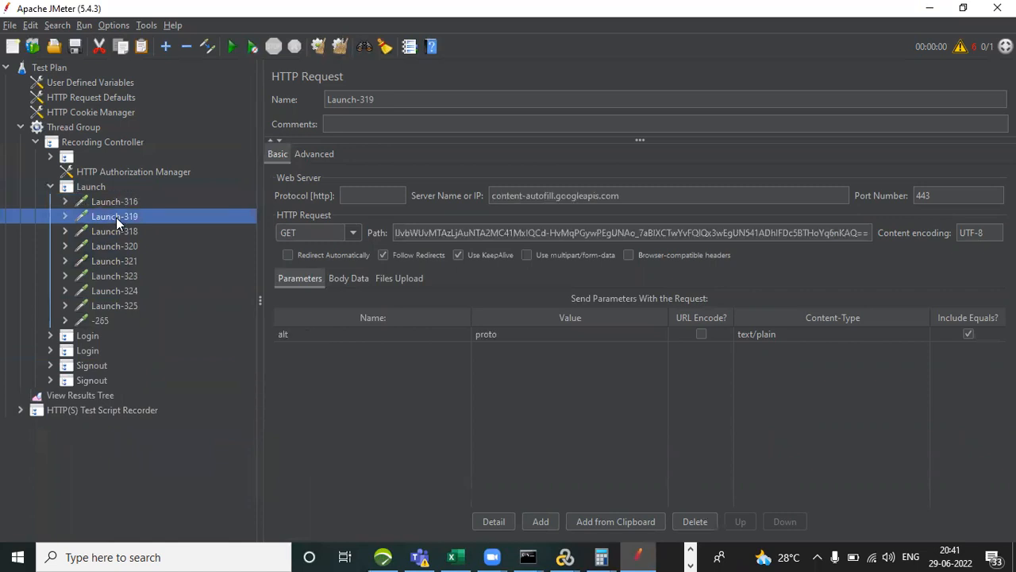
pyautogui.click(119, 229)
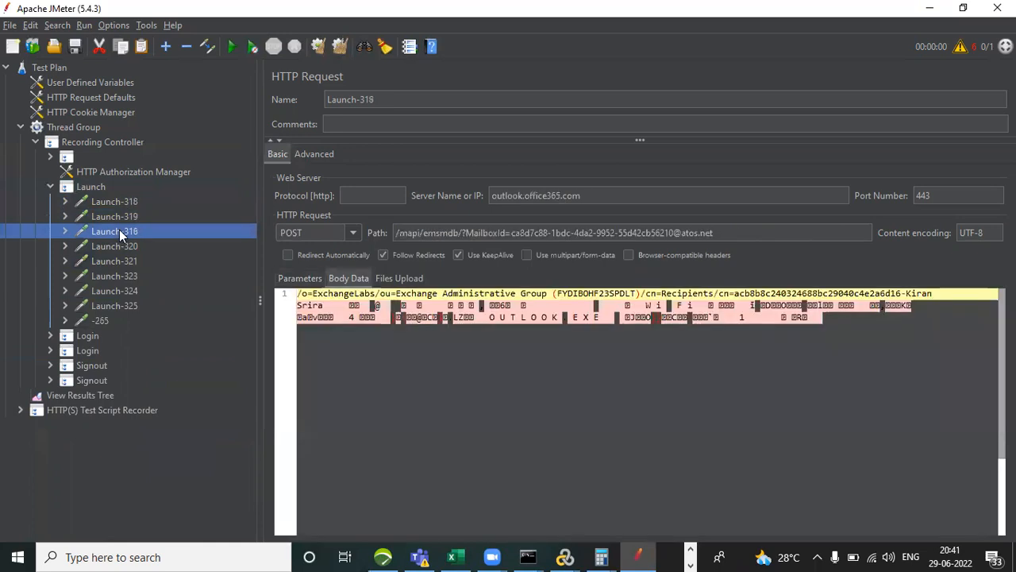
pyautogui.click(123, 247)
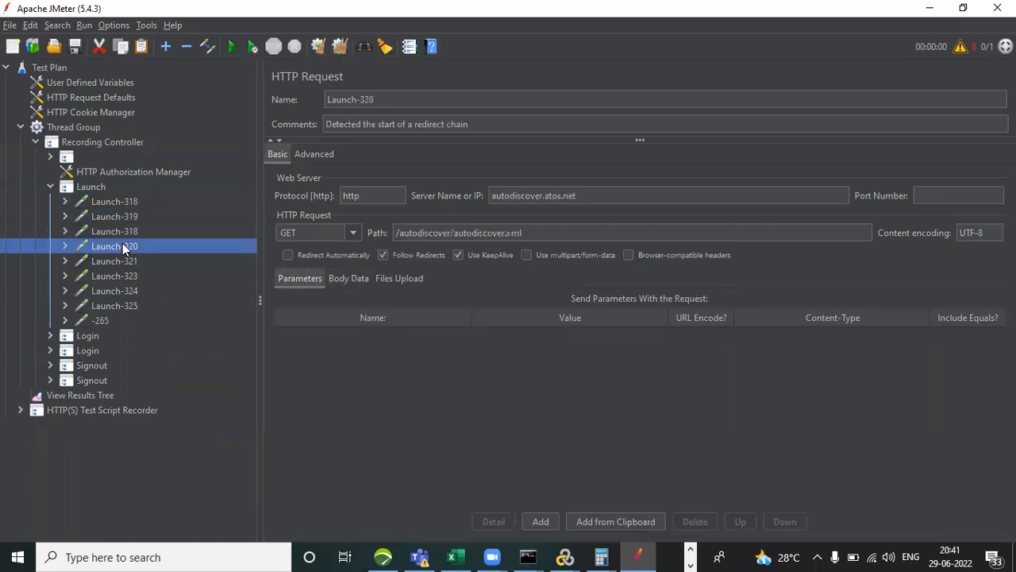
pyautogui.click(124, 260)
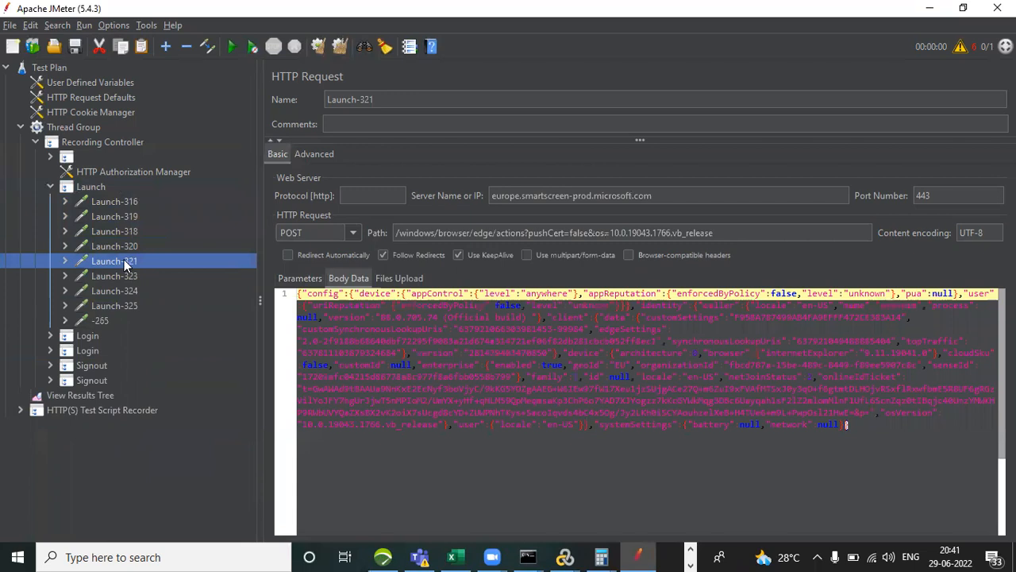
pyautogui.click(126, 277)
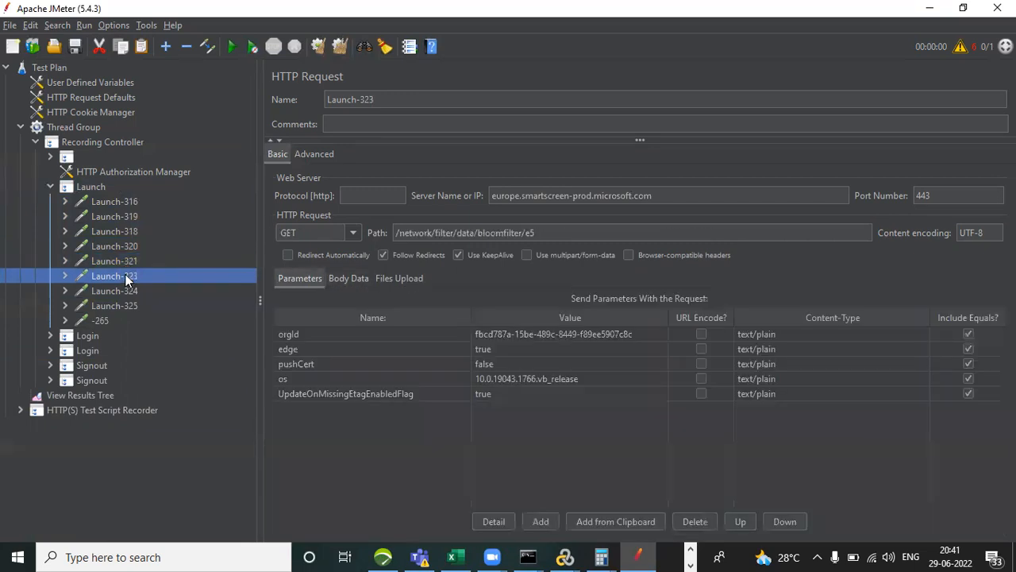
pyautogui.click(126, 291)
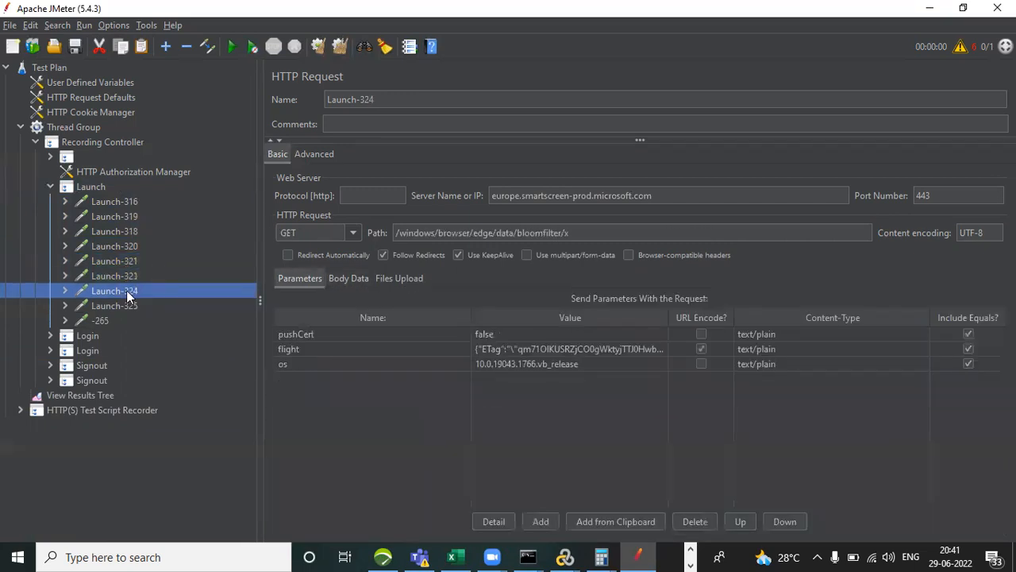
pyautogui.click(128, 306)
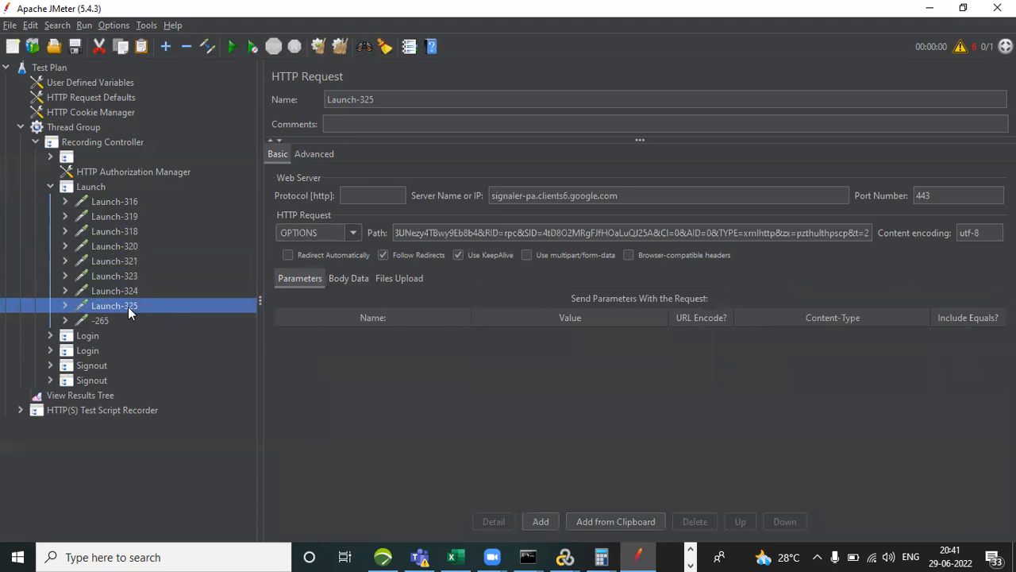
pyautogui.click(109, 201)
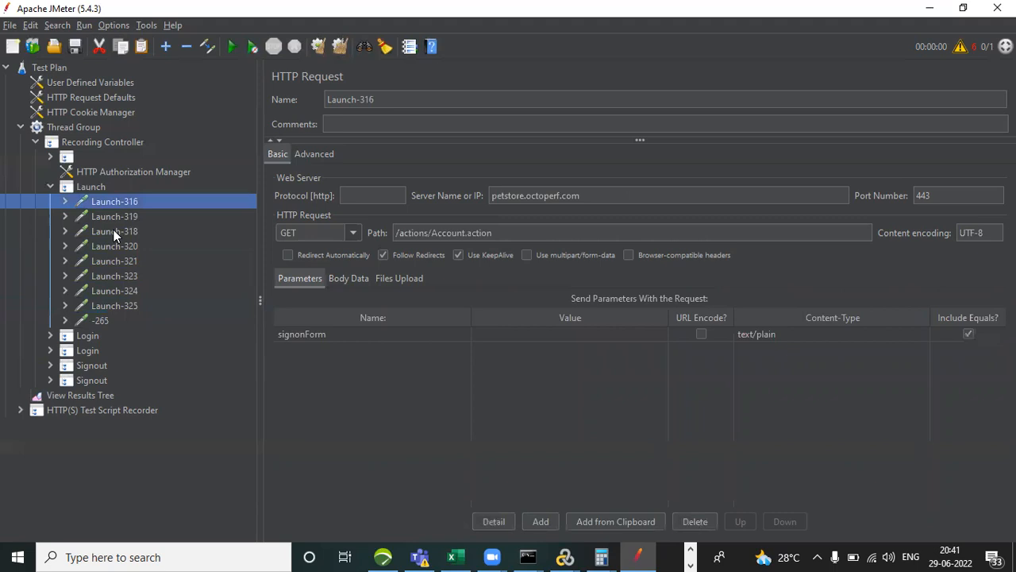
# Remove the unrelated requests from Launch-319 down to Launch-325 from the Launch transaction.
pyautogui.click(111, 217)
pyautogui.hotkey('shift', 'Down')
pyautogui.hotkey('shift', 'Down')
pyautogui.hotkey('shift', 'Down')
pyautogui.hotkey('shift', 'Down')
pyautogui.hotkey('shift', 'Down')
pyautogui.hotkey('shift', 'Down')
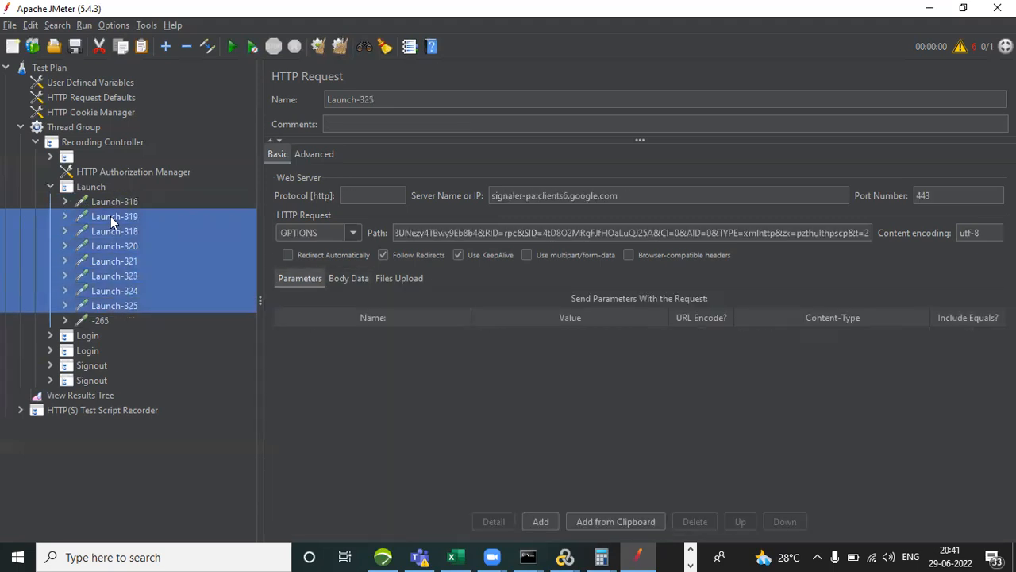
pyautogui.click(112, 223)
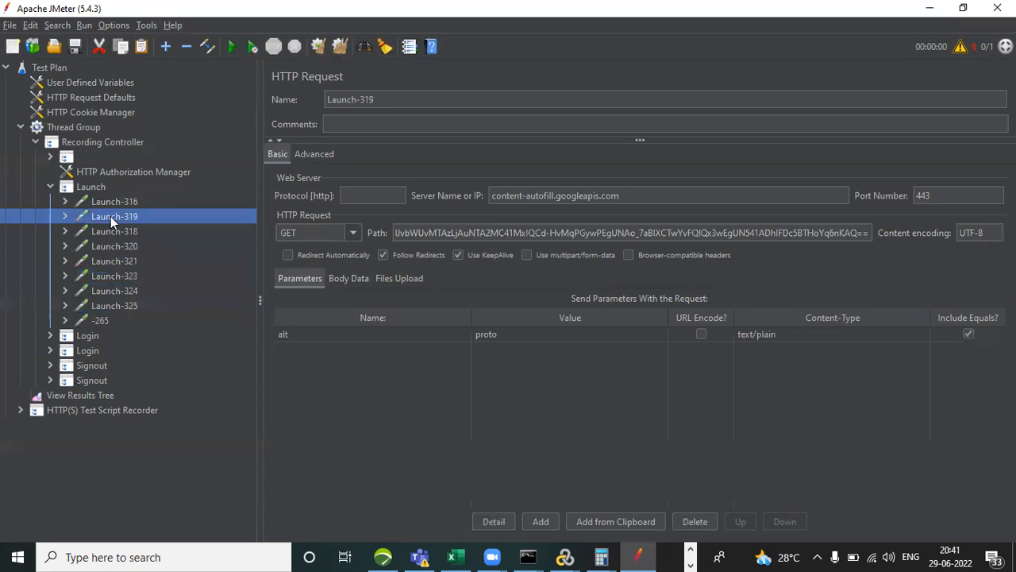
pyautogui.hotkey('shift', 'Down')
pyautogui.hotkey('shift', 'Down')
pyautogui.hotkey('shift', 'Down')
pyautogui.hotkey('shift', 'Down')
pyautogui.hotkey('shift', 'Down')
pyautogui.hotkey('shift', 'Down')
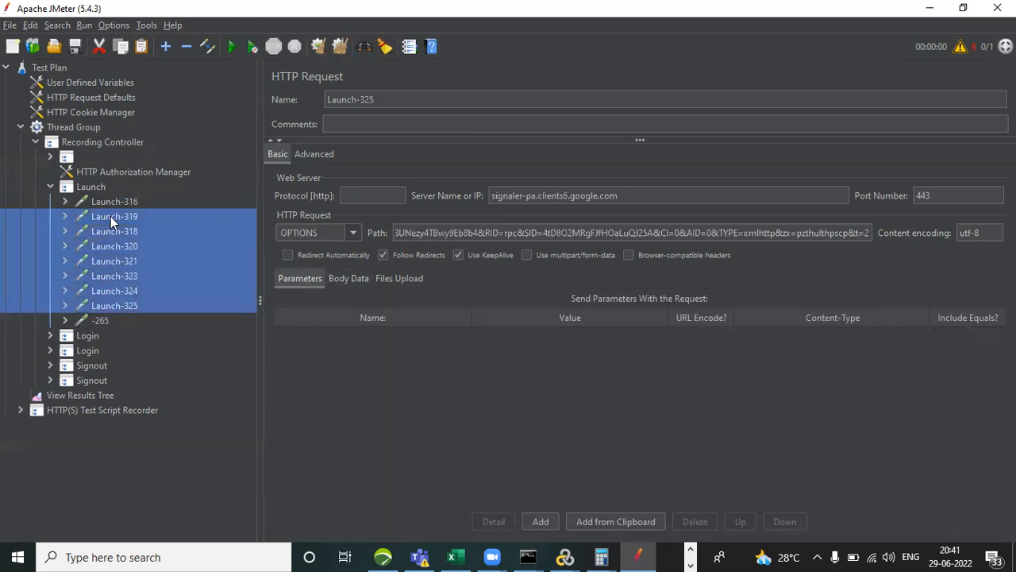
pyautogui.rightClick(111, 220)
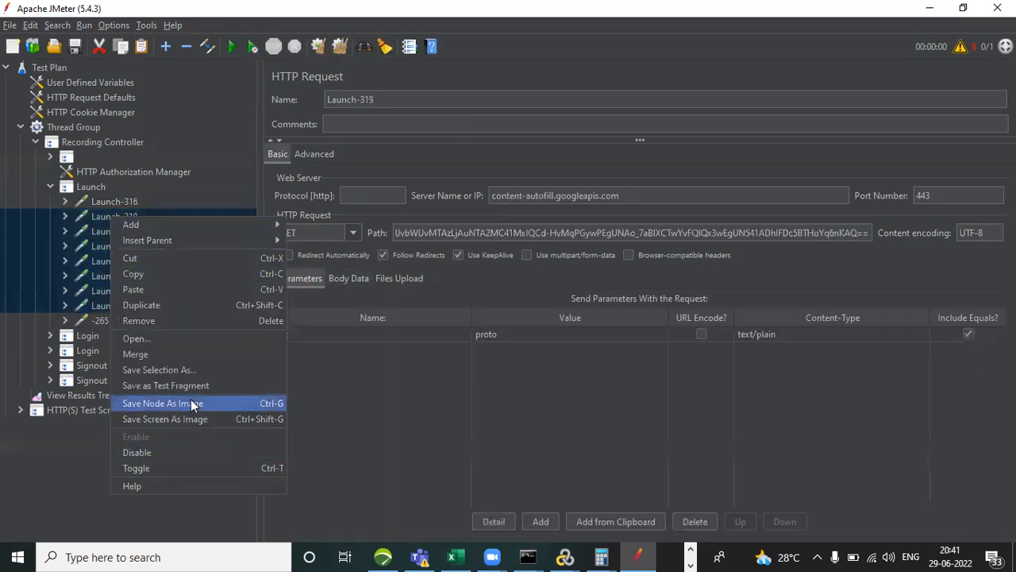
pyautogui.click(194, 320)
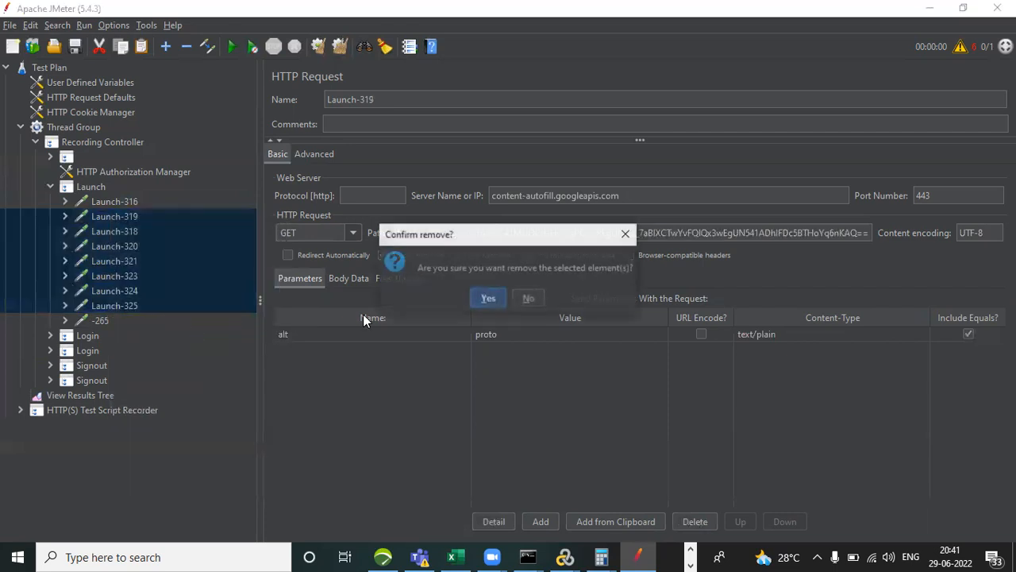
pyautogui.click(488, 299)
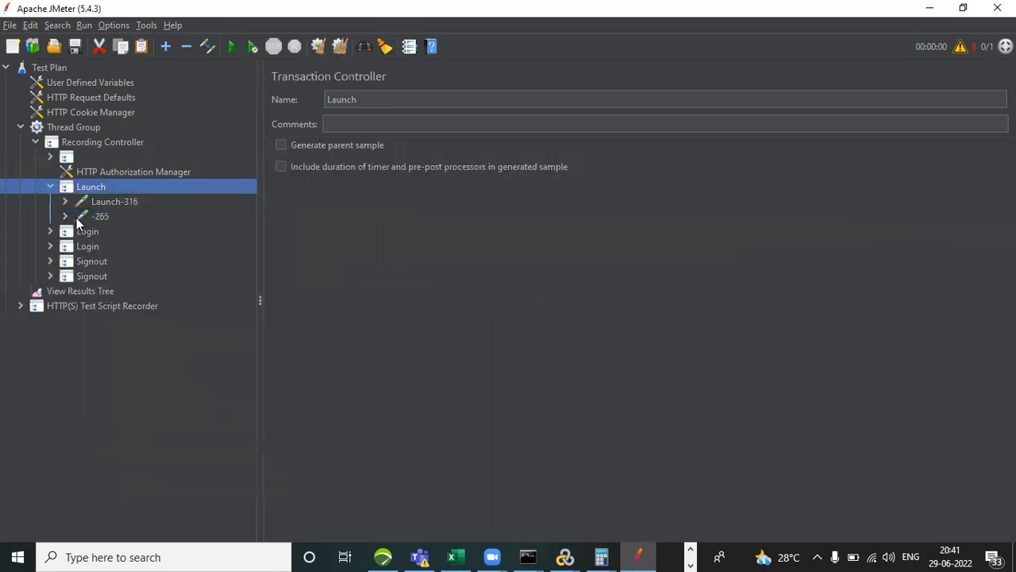
# Check the server of request -265, remove it from the Launch transaction, and review the server of Launch-316.
pyautogui.click(65, 216)
pyautogui.click(103, 217)
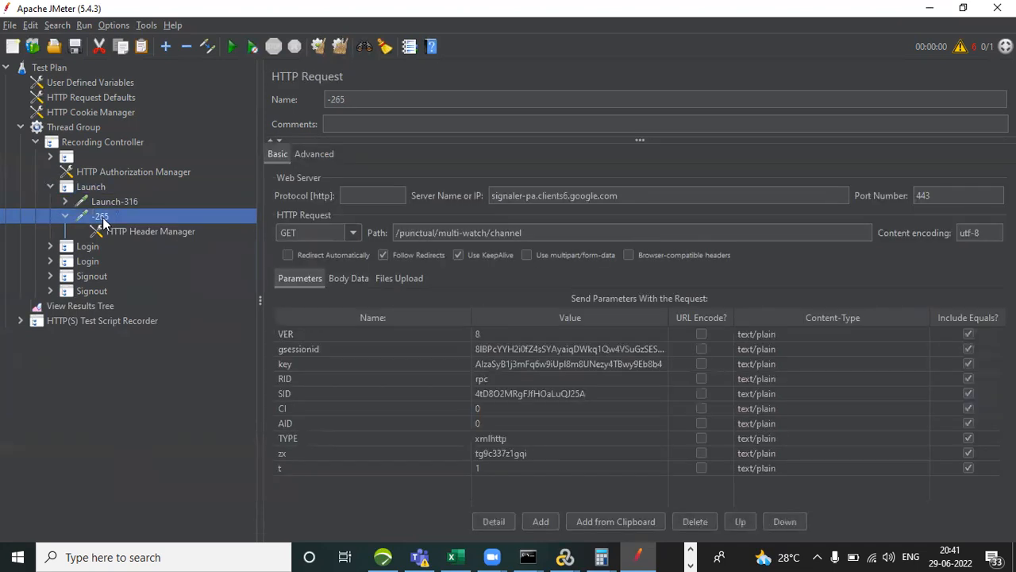
pyautogui.rightClick(104, 221)
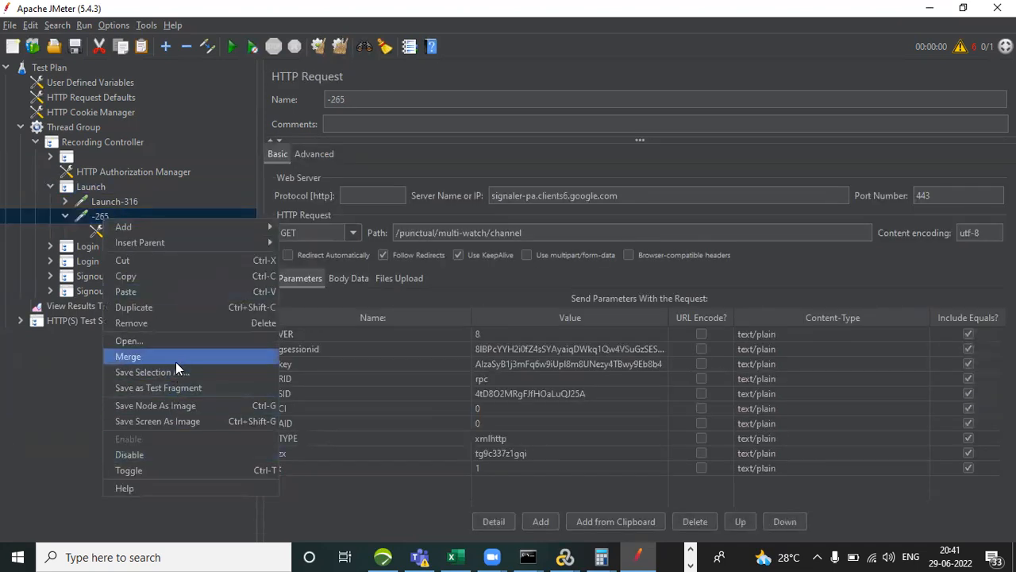
pyautogui.click(196, 323)
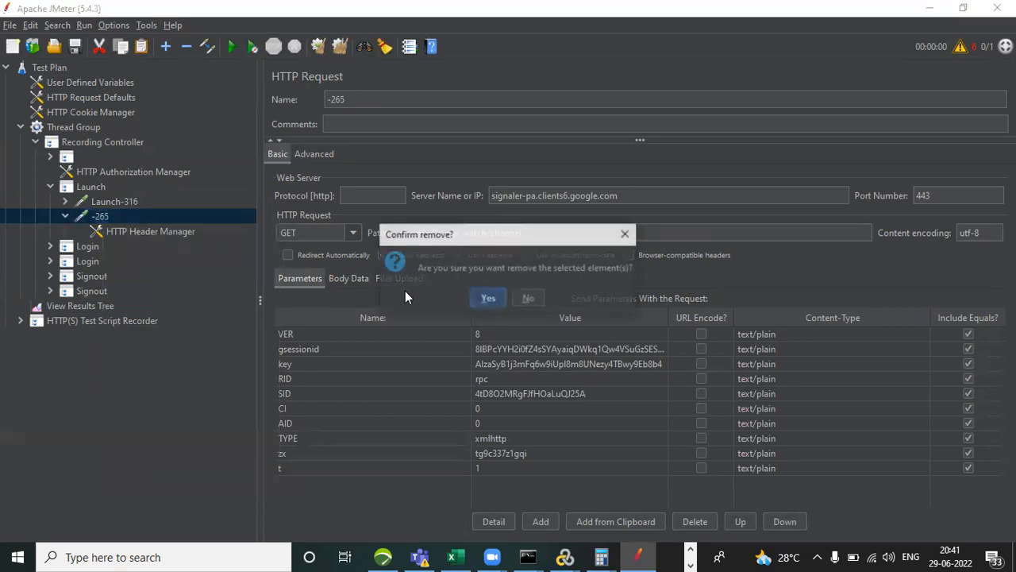
pyautogui.click(486, 298)
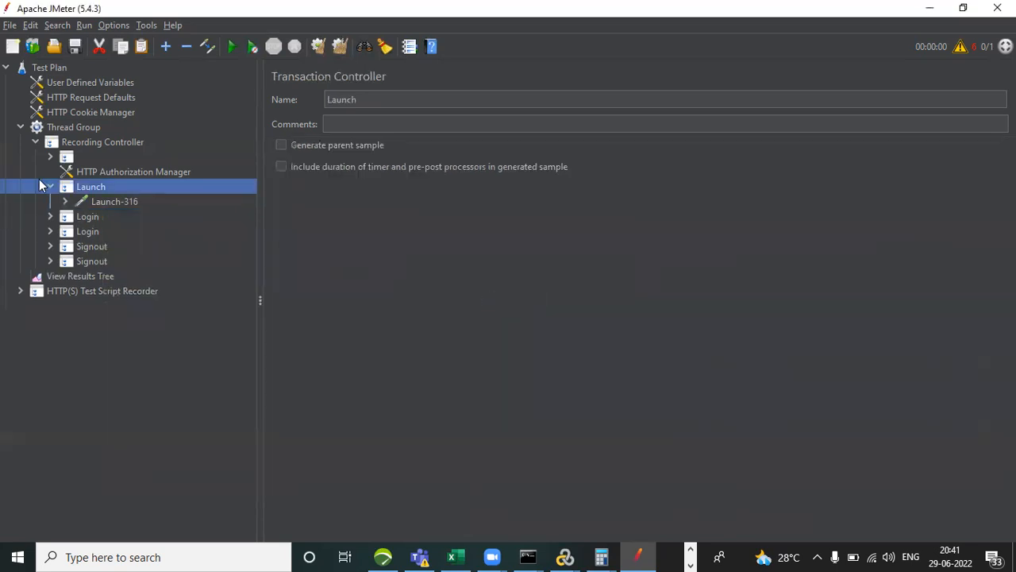
pyautogui.click(114, 201)
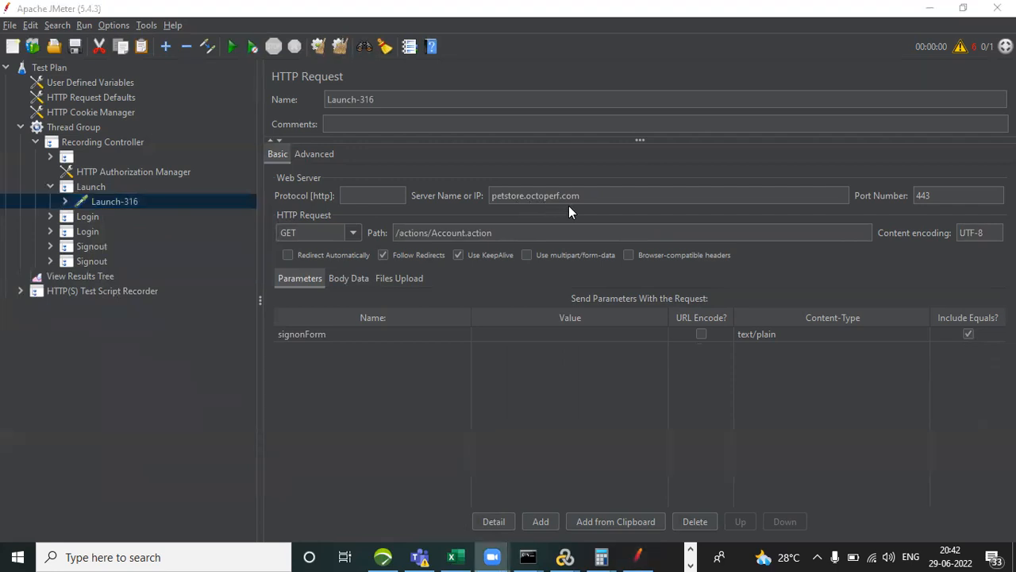
# Expand the first Login transaction and examine the server and path of each request from Login-328 to Login-332.
pyautogui.click(47, 216)
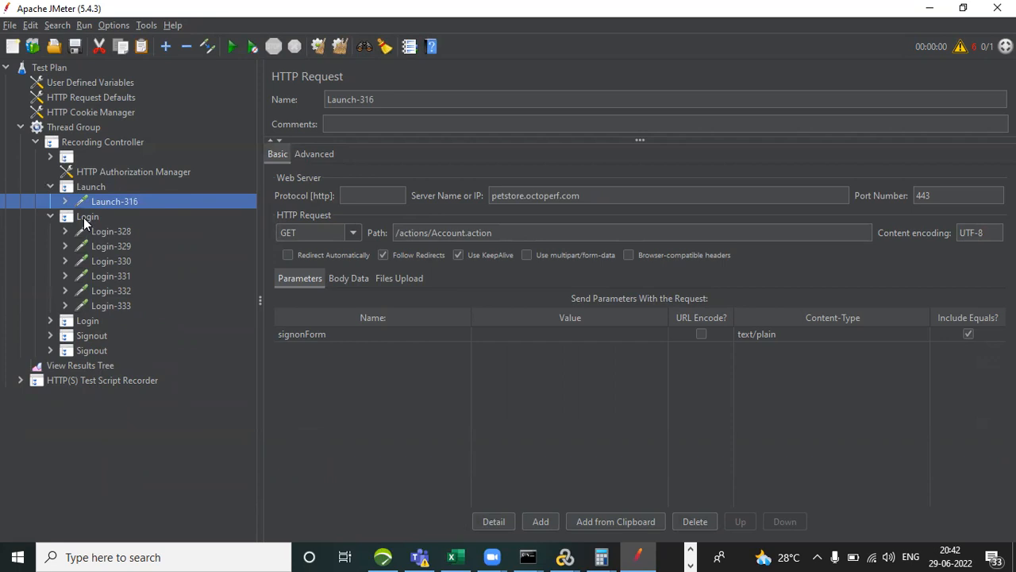
pyautogui.click(106, 231)
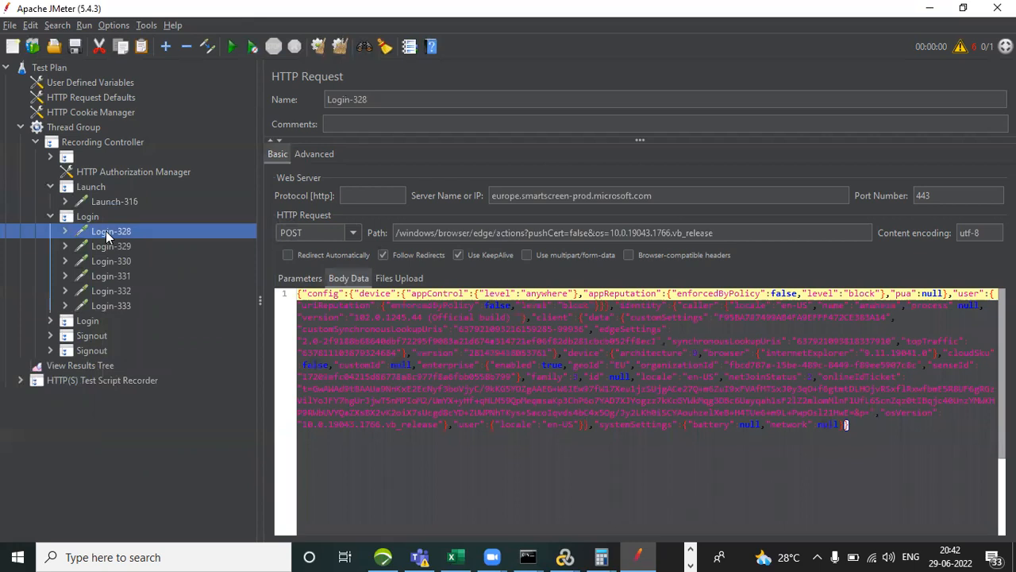
pyautogui.click(112, 249)
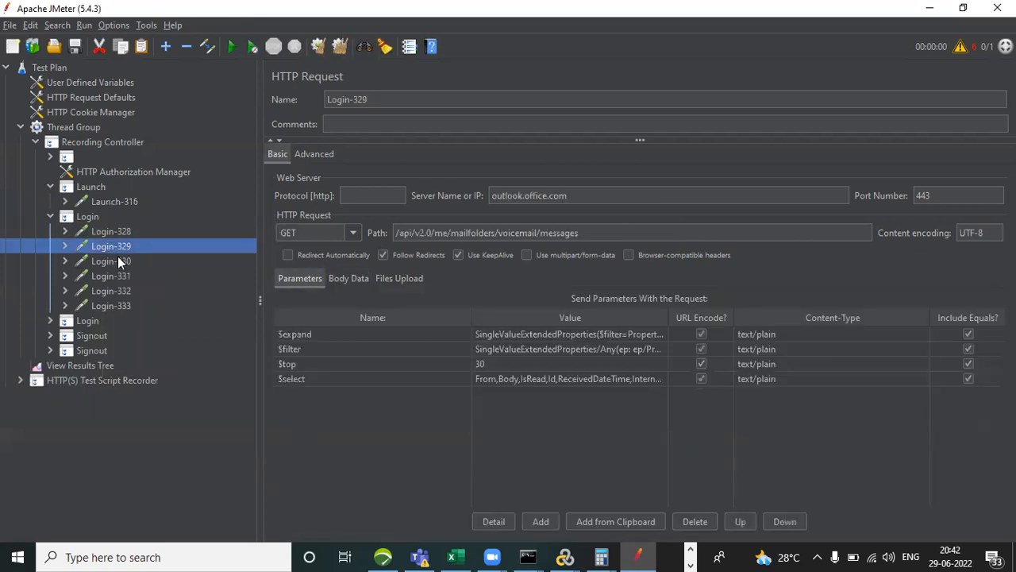
pyautogui.click(121, 267)
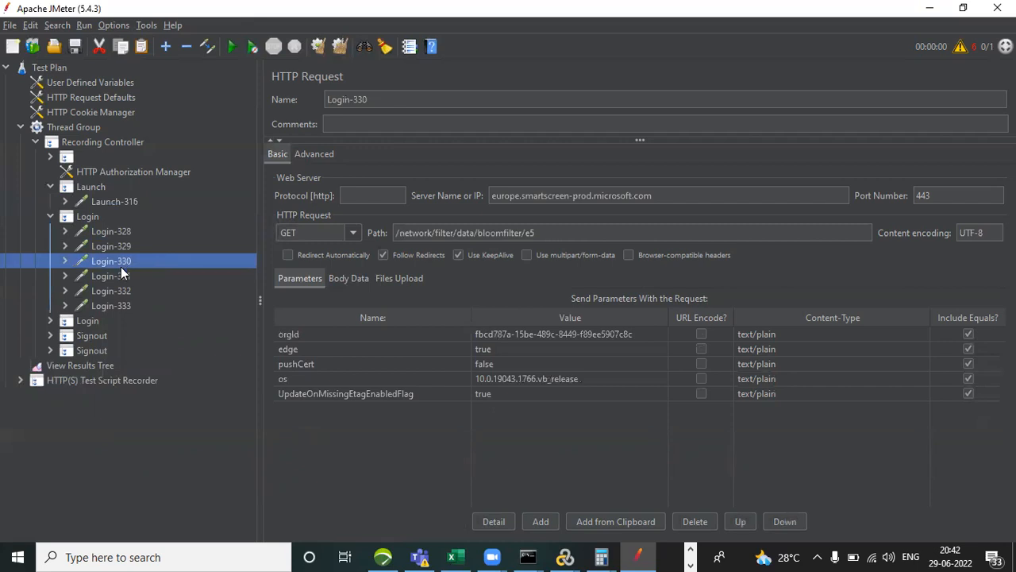
pyautogui.click(122, 275)
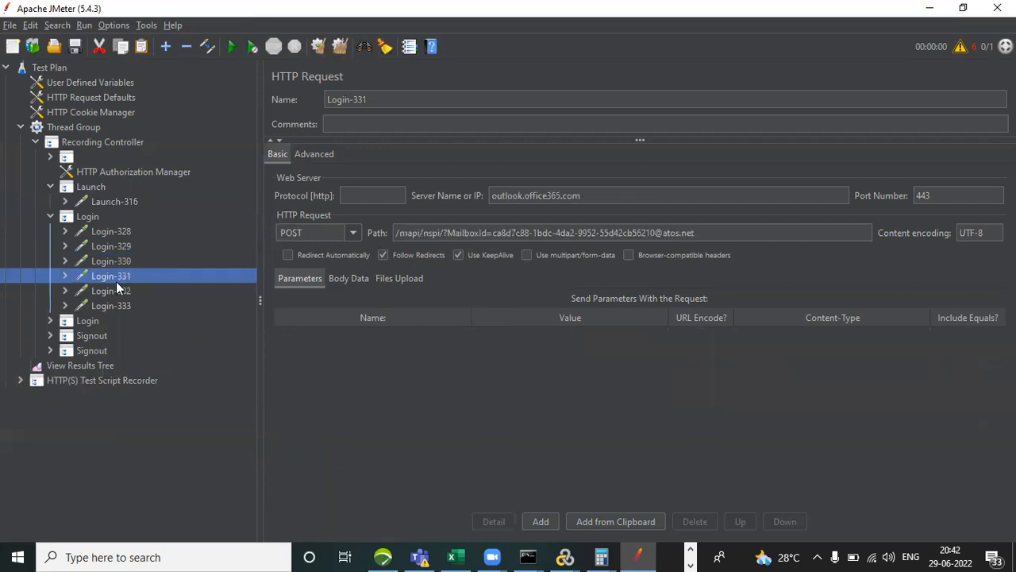
pyautogui.click(115, 291)
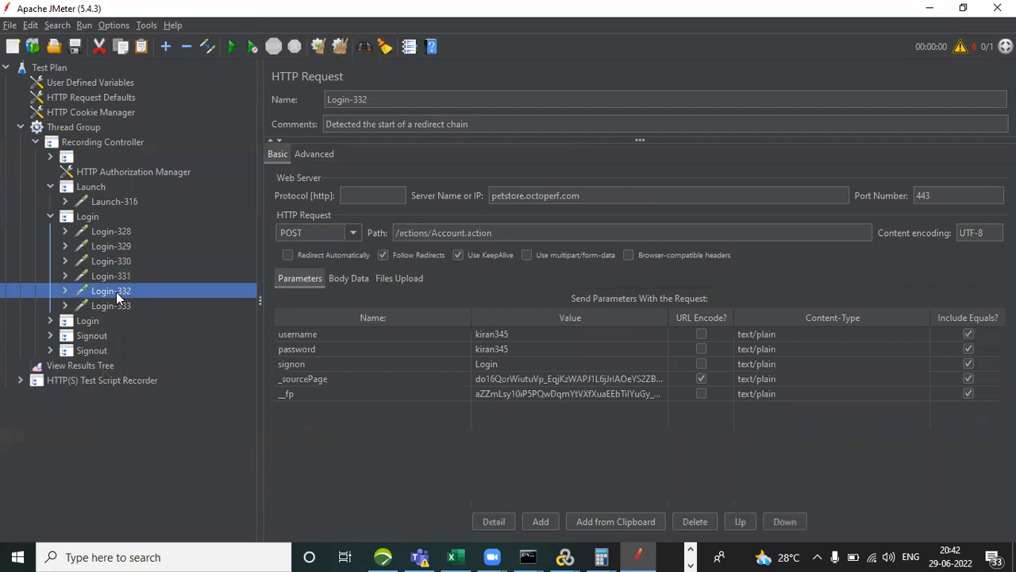
# Remove the unrelated requests Login-328 through Login-331 from the first Login transaction.
pyautogui.click(106, 279)
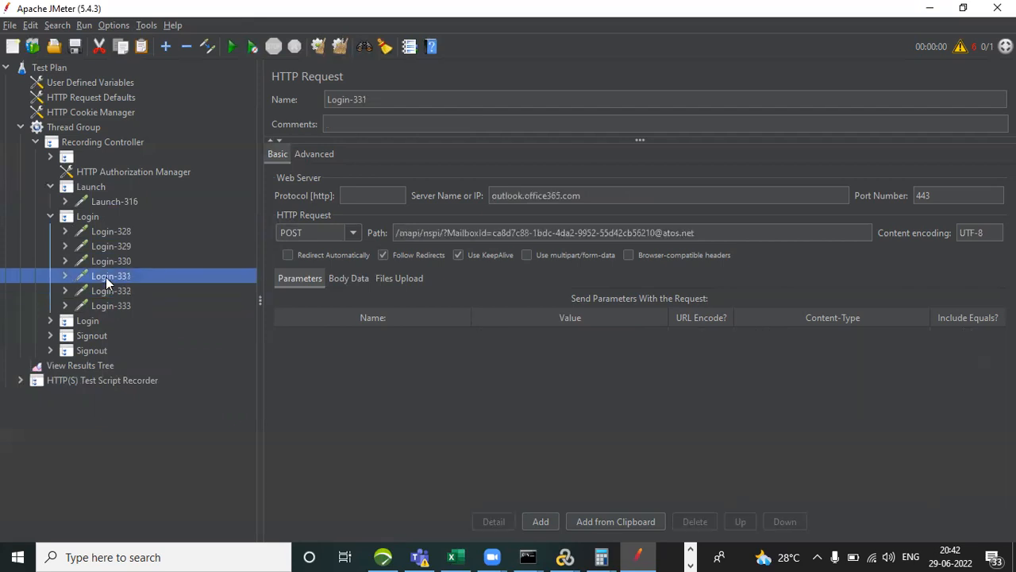
pyautogui.hotkey('shift', 'Up')
pyautogui.hotkey('shift', 'Up')
pyautogui.hotkey('shift', 'Up')
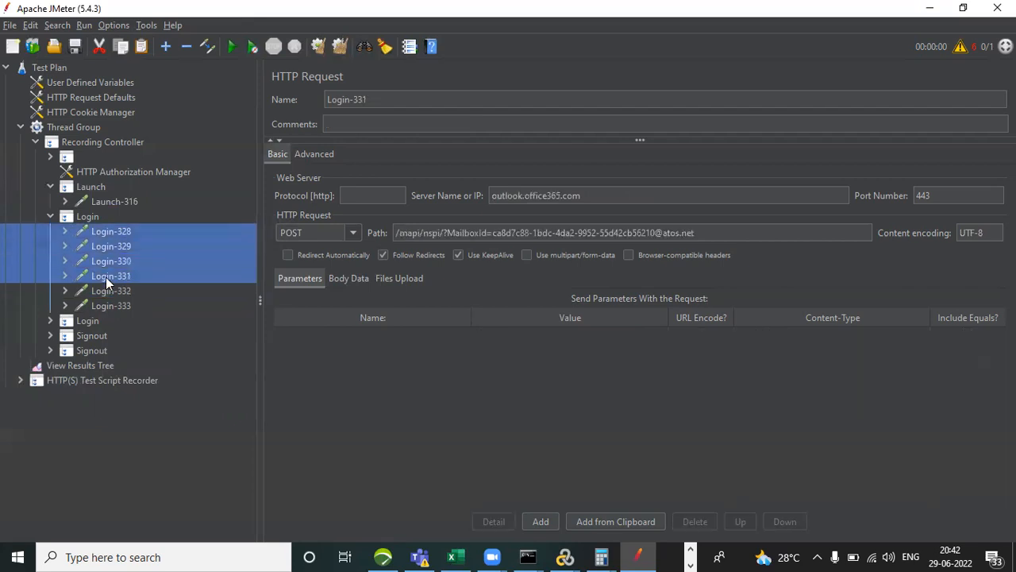
pyautogui.rightClick(106, 277)
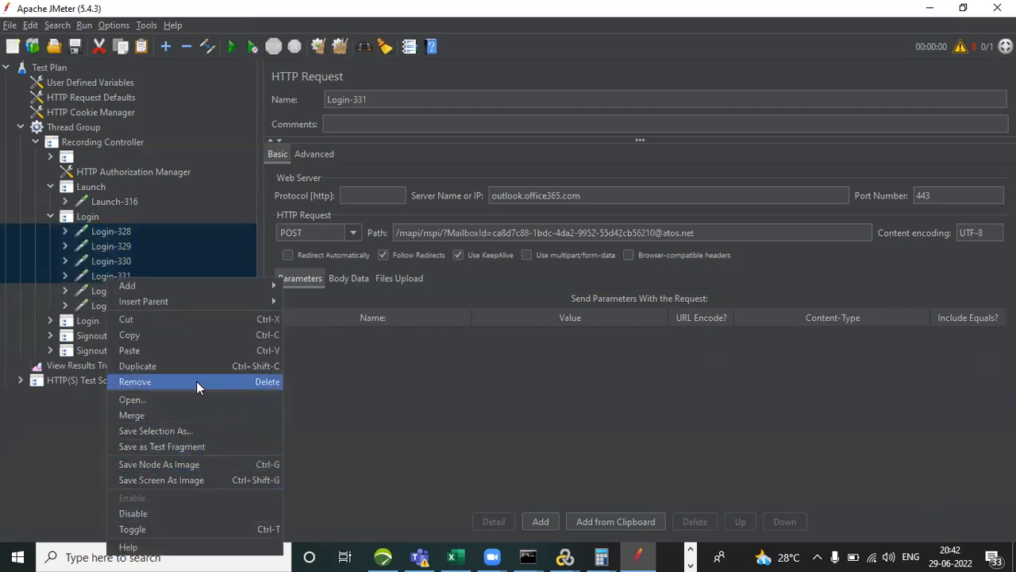
pyautogui.press('Return')
pyautogui.click(487, 298)
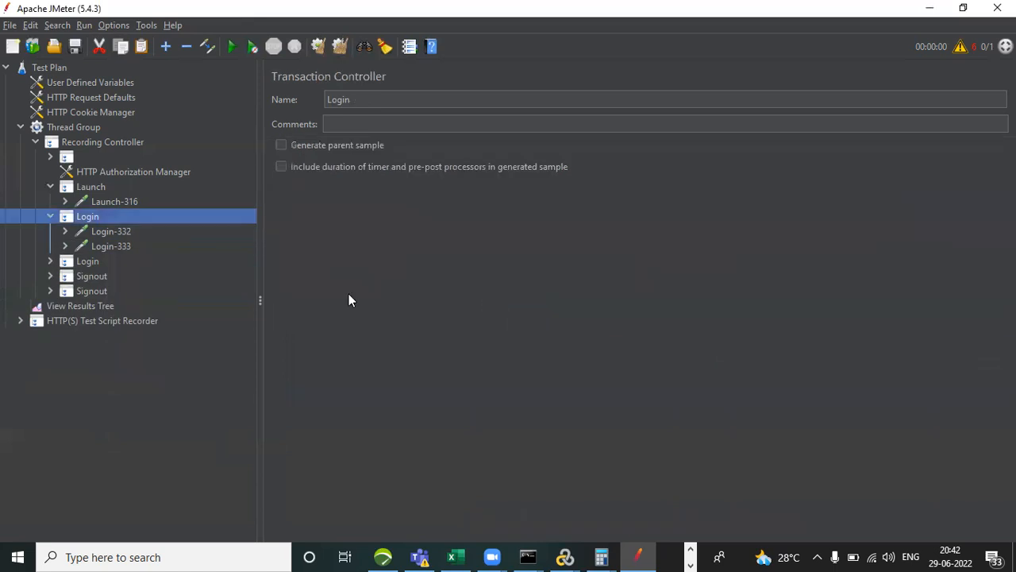
# Check the servers of Login-332 and Login-333, and of Login-334 through Login-336 in the second Login transaction.
pyautogui.click(109, 231)
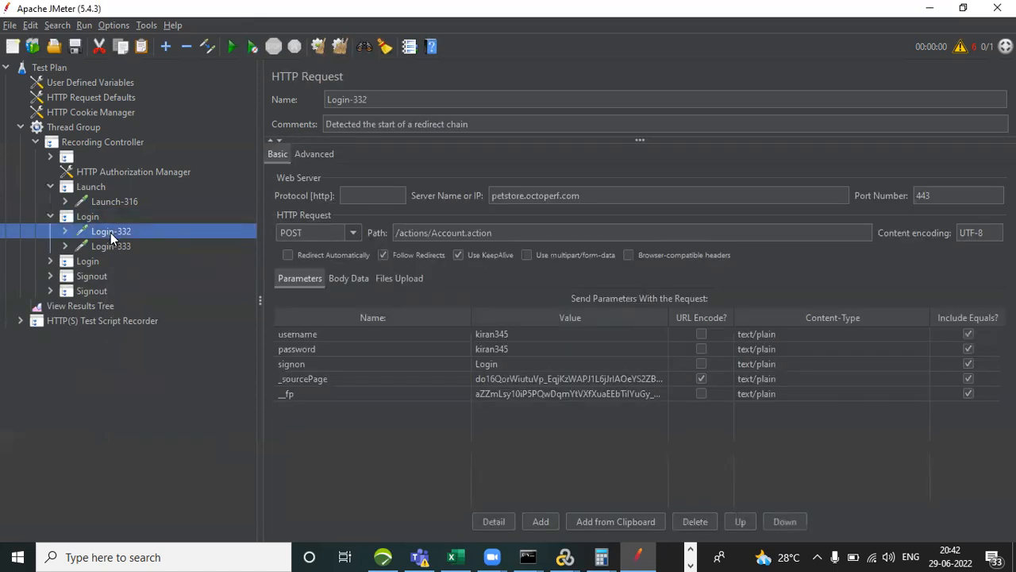
pyautogui.click(112, 246)
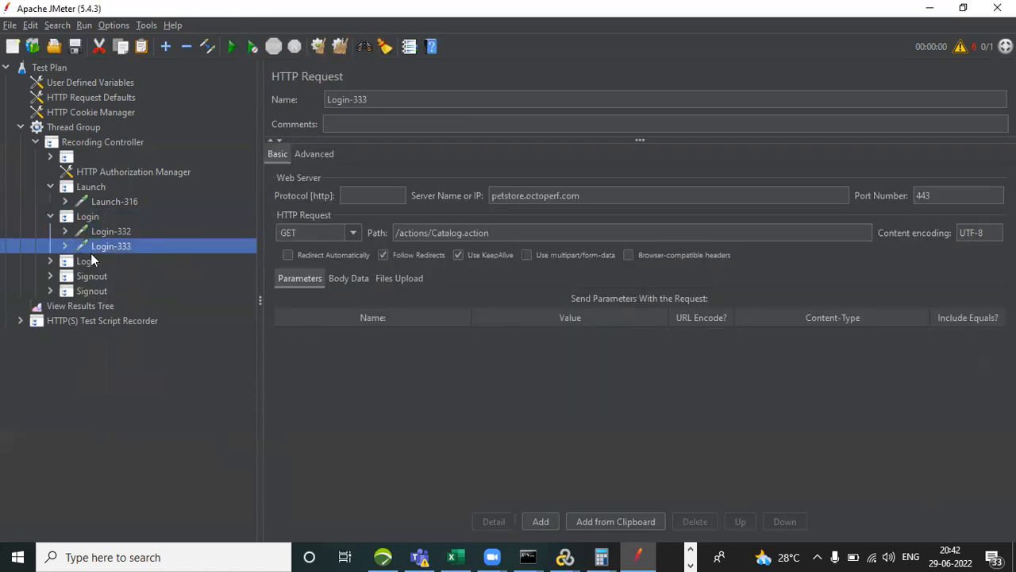
pyautogui.click(48, 259)
pyautogui.click(115, 275)
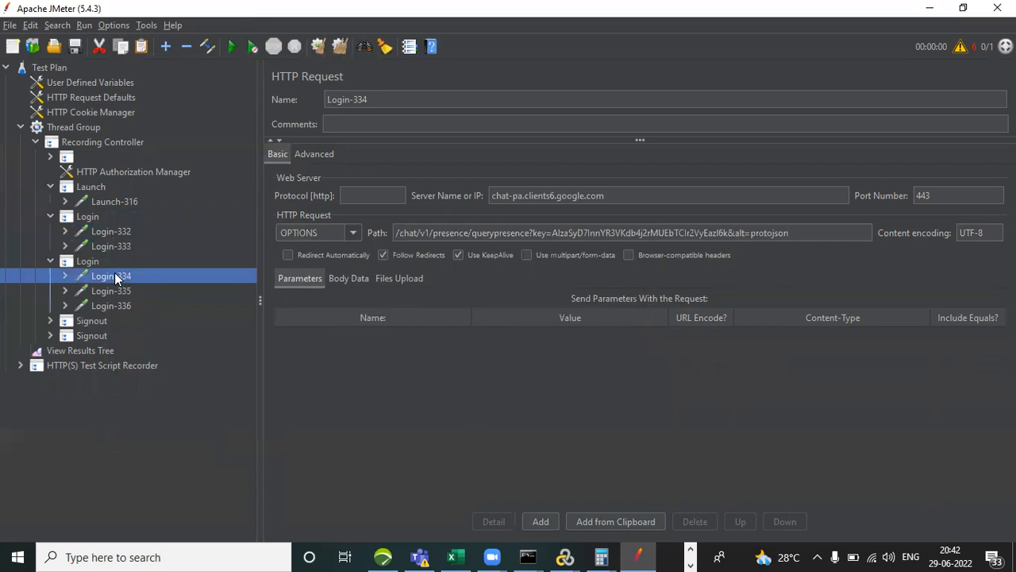
pyautogui.press('Down')
pyautogui.press('Down')
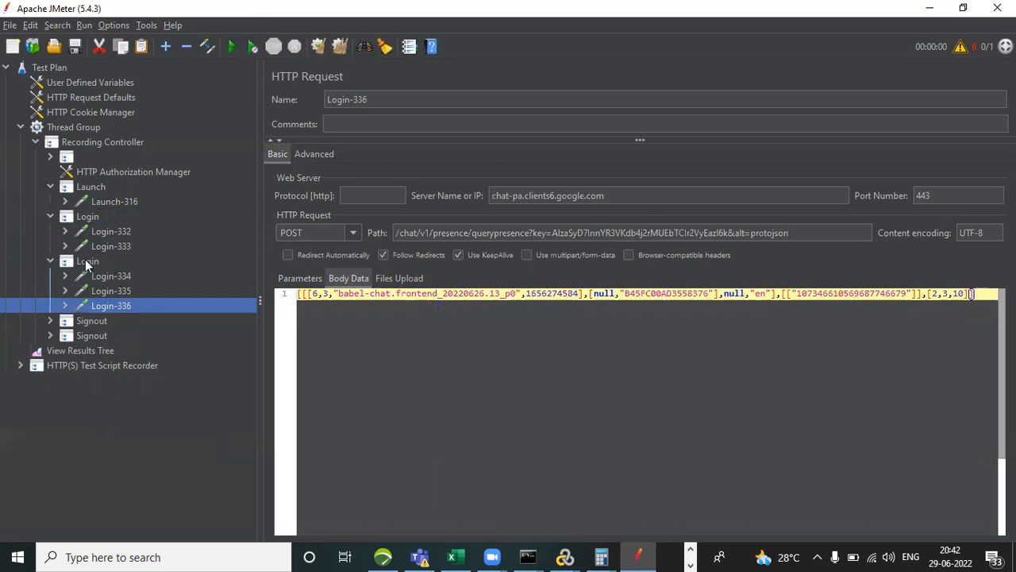
# Remove the entire second Login transaction controller and collapse the remaining Login transaction.
pyautogui.click(85, 260)
pyautogui.rightClick(85, 260)
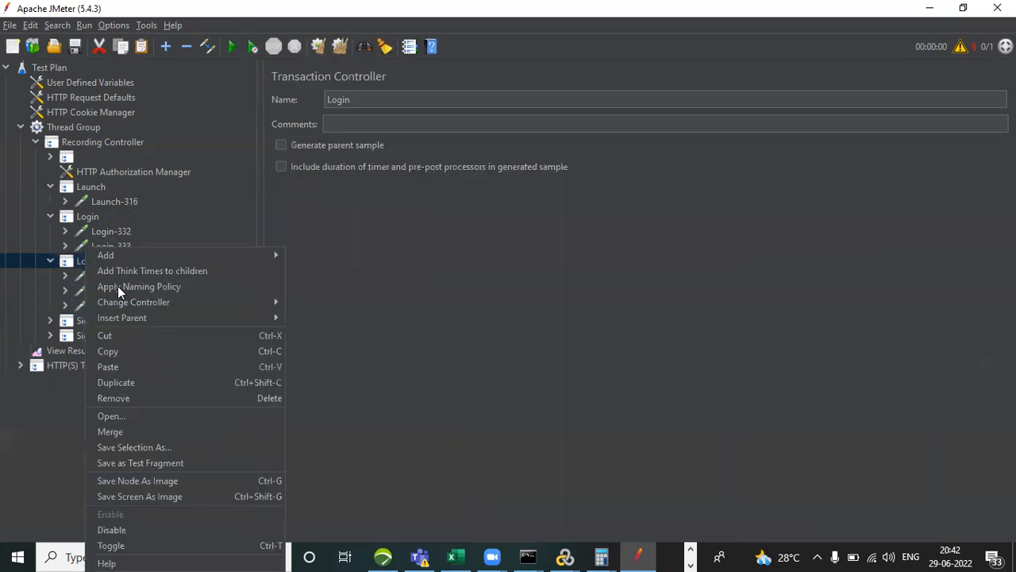
pyautogui.click(170, 398)
pyautogui.click(487, 297)
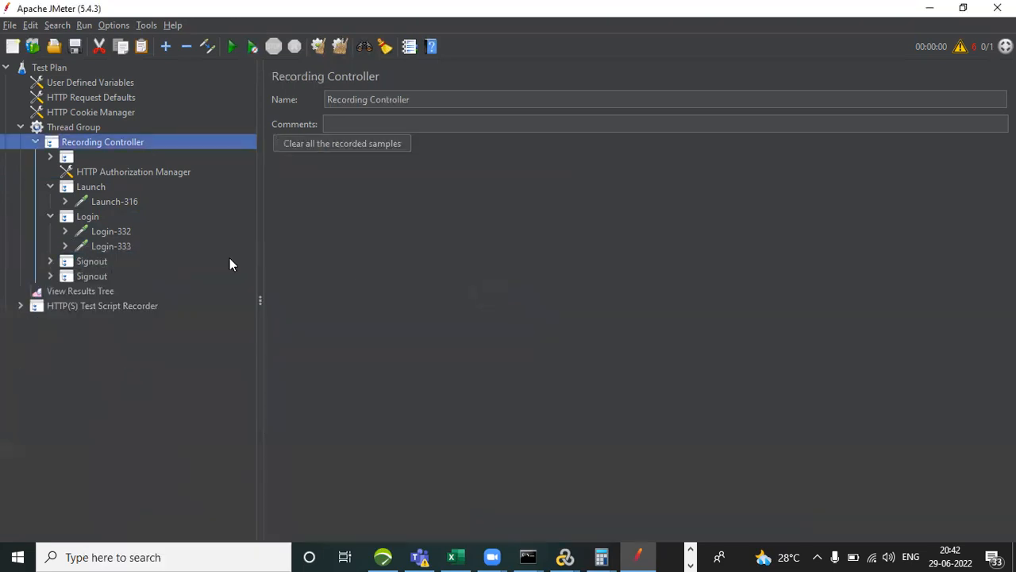
pyautogui.click(49, 217)
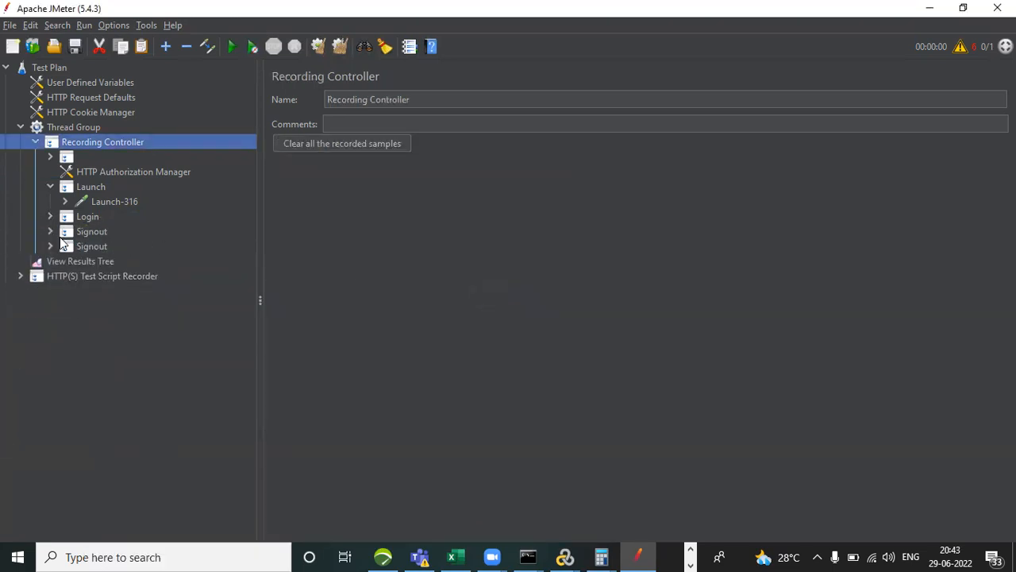
# Expand the first Signout transaction and examine the server and path of each request from Signout-338 down to Signout-343.
pyautogui.click(49, 231)
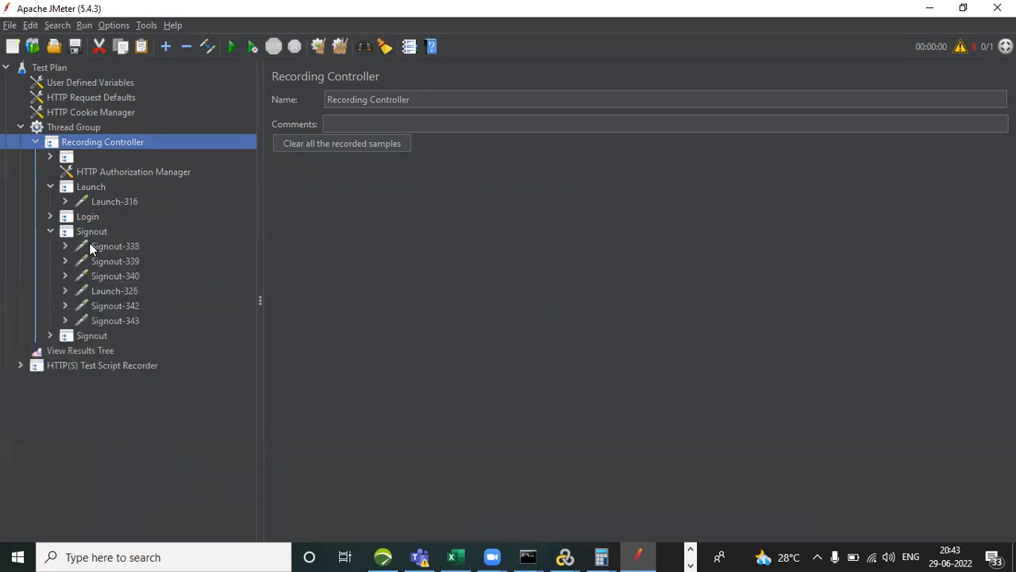
pyautogui.click(116, 247)
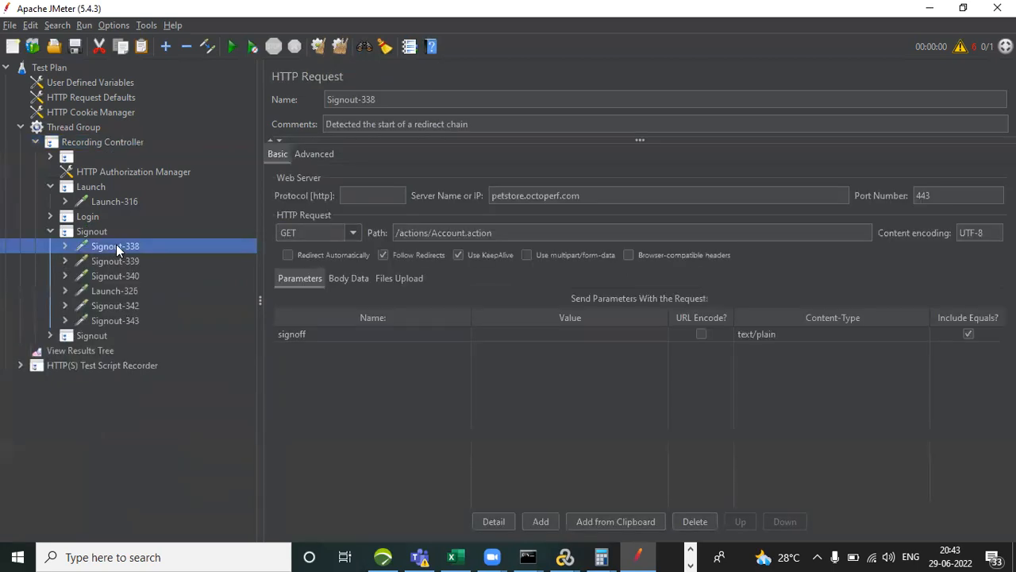
pyautogui.click(119, 262)
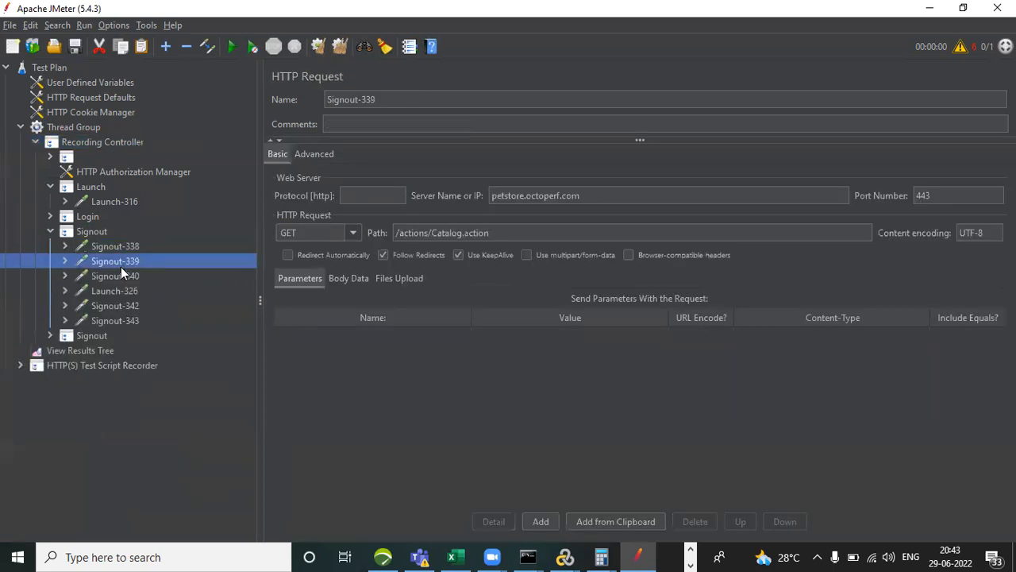
pyautogui.click(122, 277)
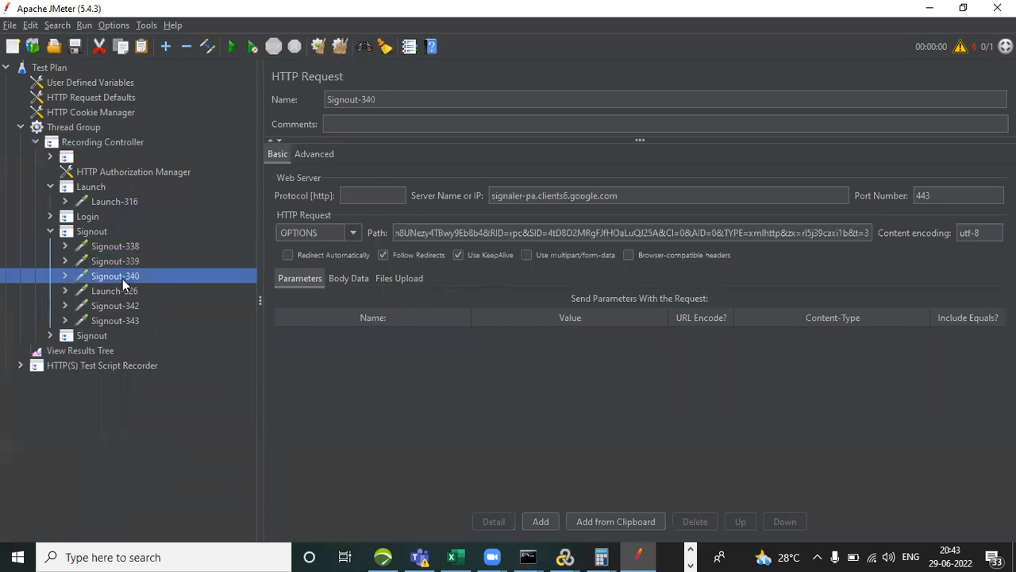
pyautogui.click(126, 294)
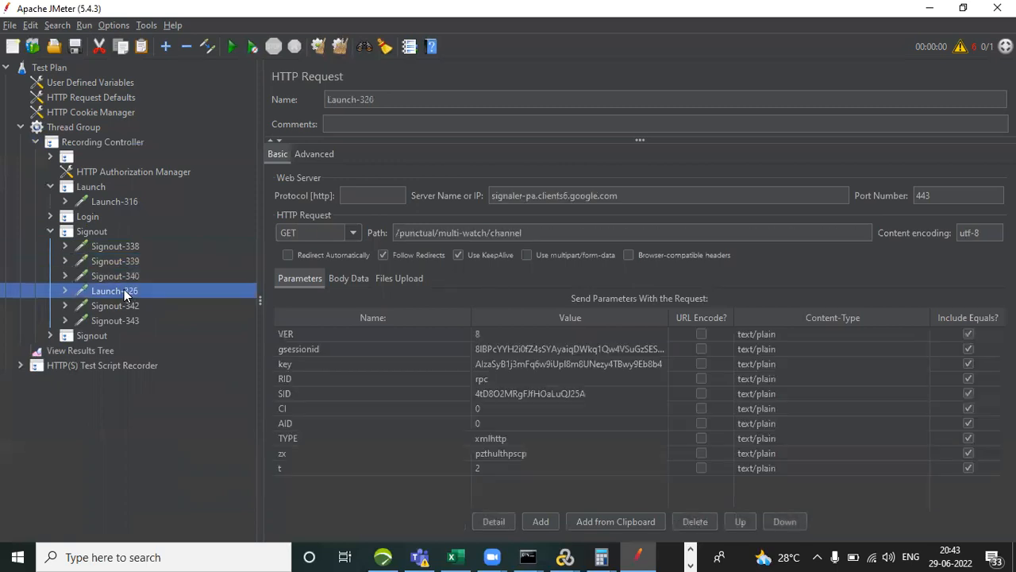
pyautogui.click(129, 307)
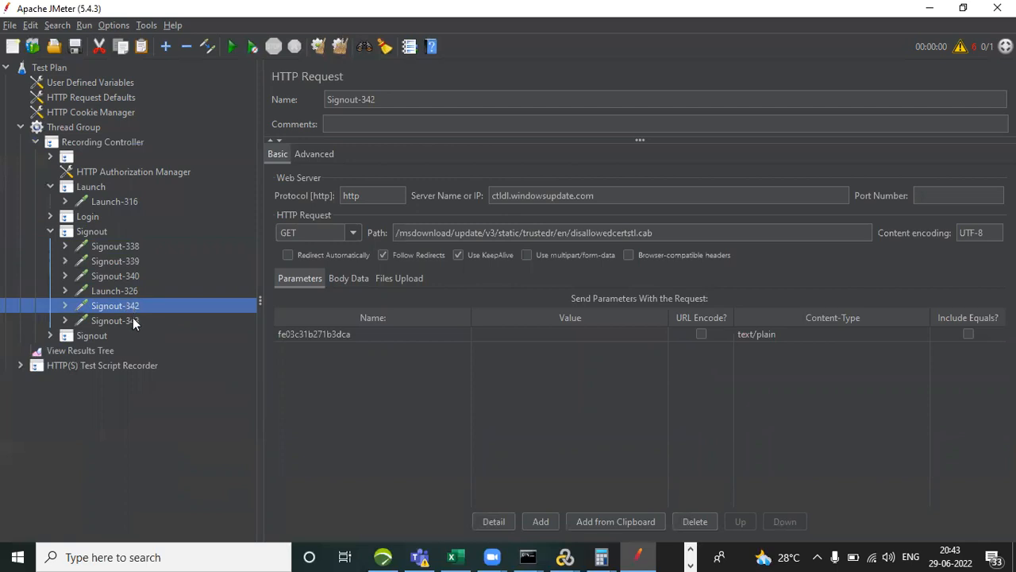
pyautogui.click(129, 320)
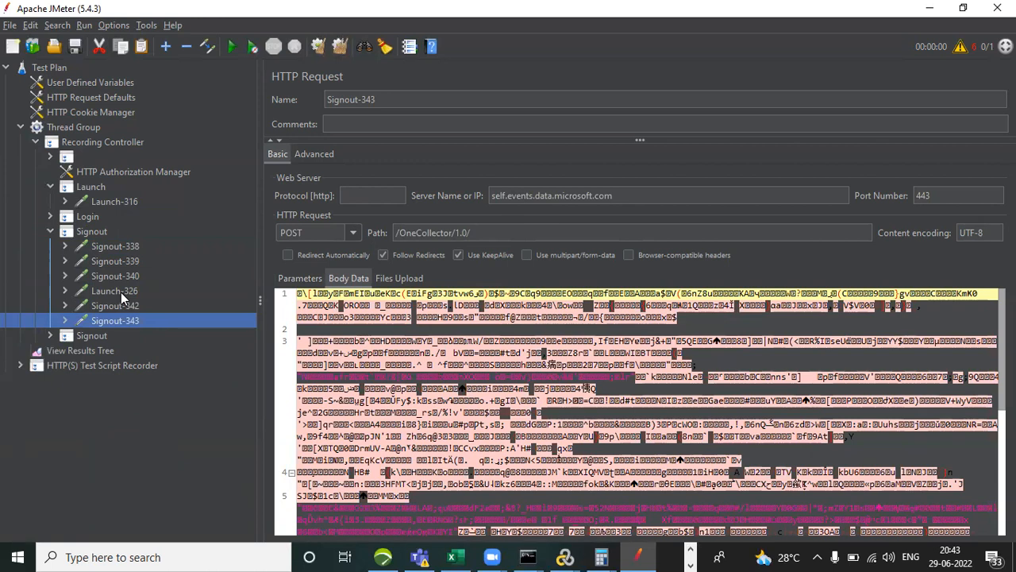
# Remove the unrelated requests Signout-340, Launch-326, Signout-342 and Signout-343 from the first Signout transaction.
pyautogui.click(121, 292)
pyautogui.click(119, 275)
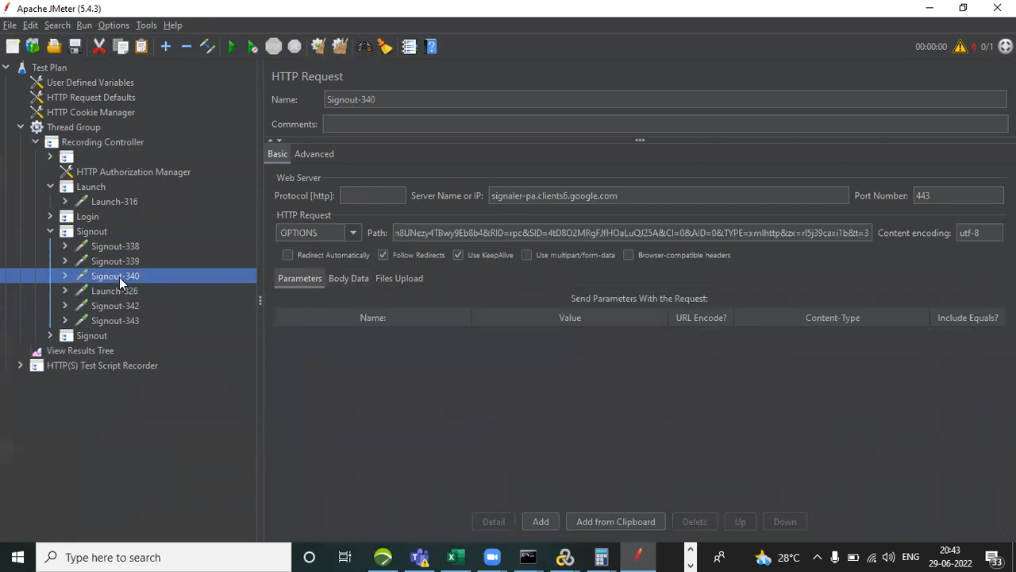
pyautogui.hotkey('shift', 'Down')
pyautogui.hotkey('shift', 'Down')
pyautogui.hotkey('shift', 'Down')
pyautogui.rightClick(119, 277)
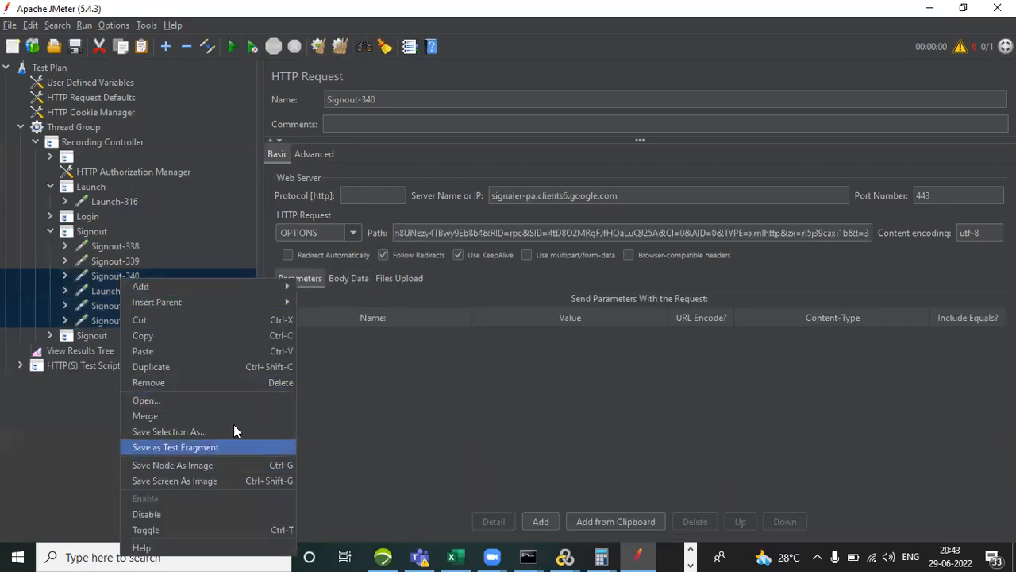
pyautogui.click(250, 381)
pyautogui.click(488, 299)
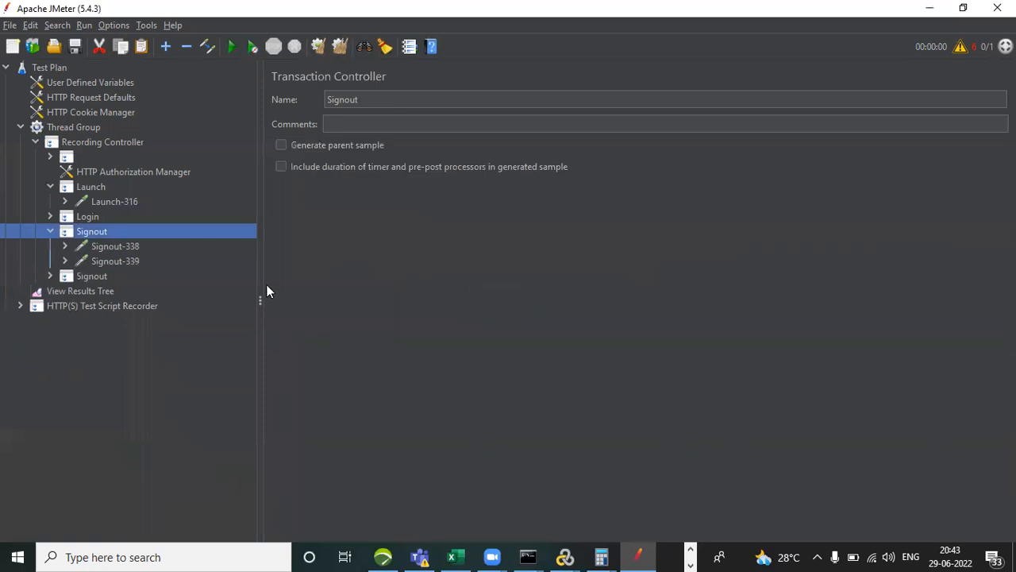
# Expand the second Signout transaction and examine the server and path of each request from Signout-344 down to Signout-349.
pyautogui.click(50, 276)
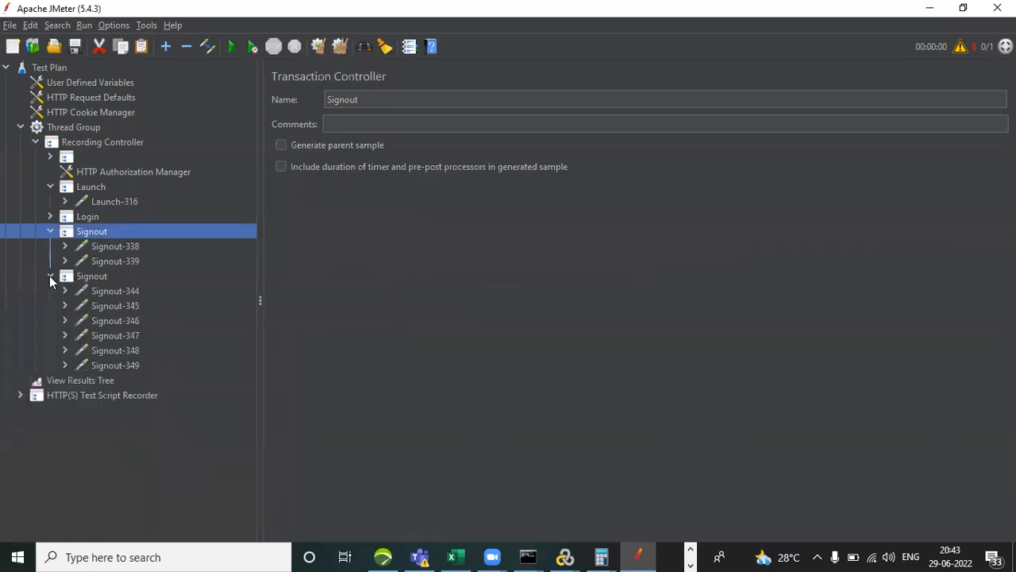
pyautogui.click(112, 294)
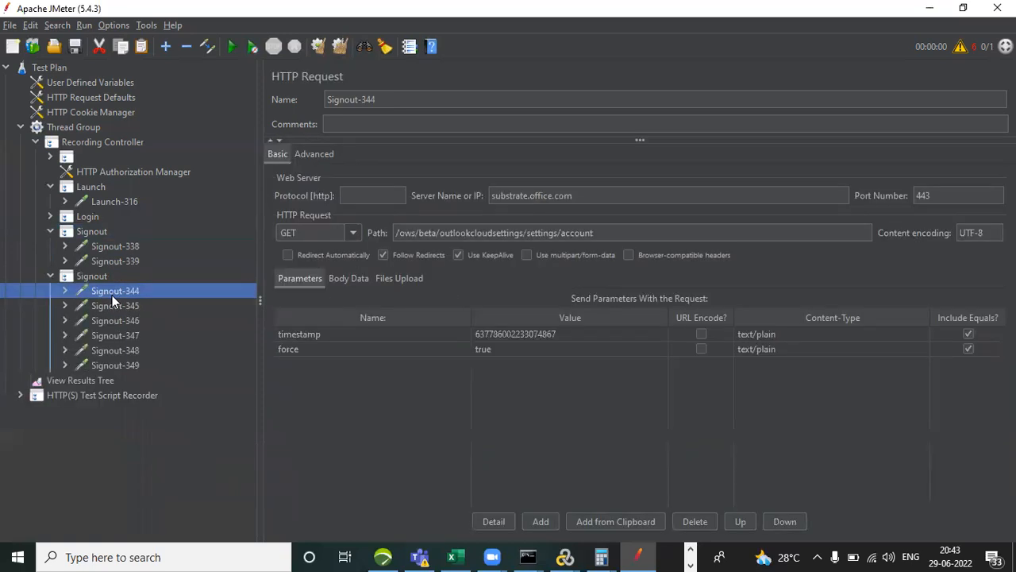
pyautogui.press('Down')
pyautogui.press('Down')
pyautogui.press('Down')
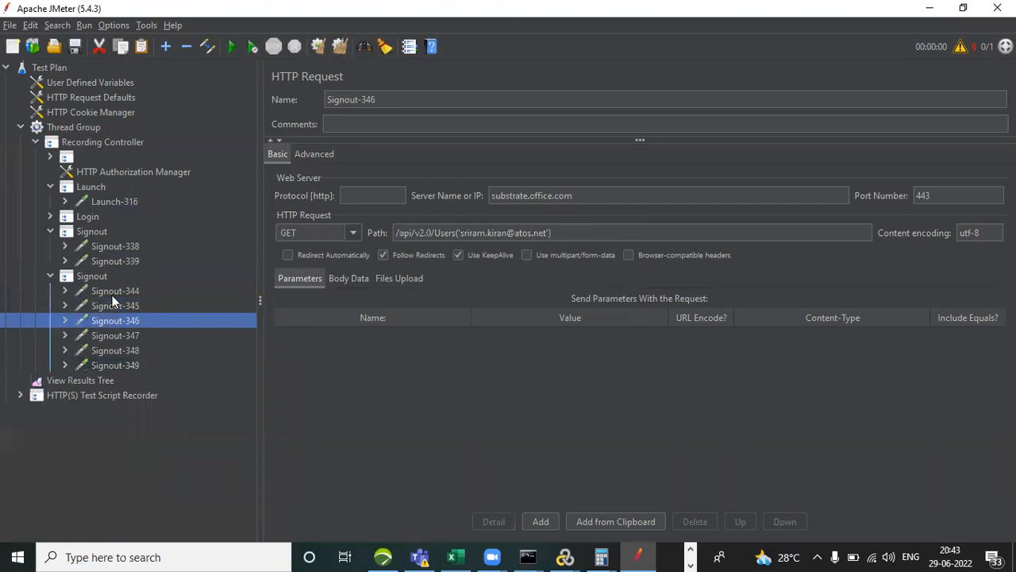
pyautogui.press('Down')
pyautogui.press('Down')
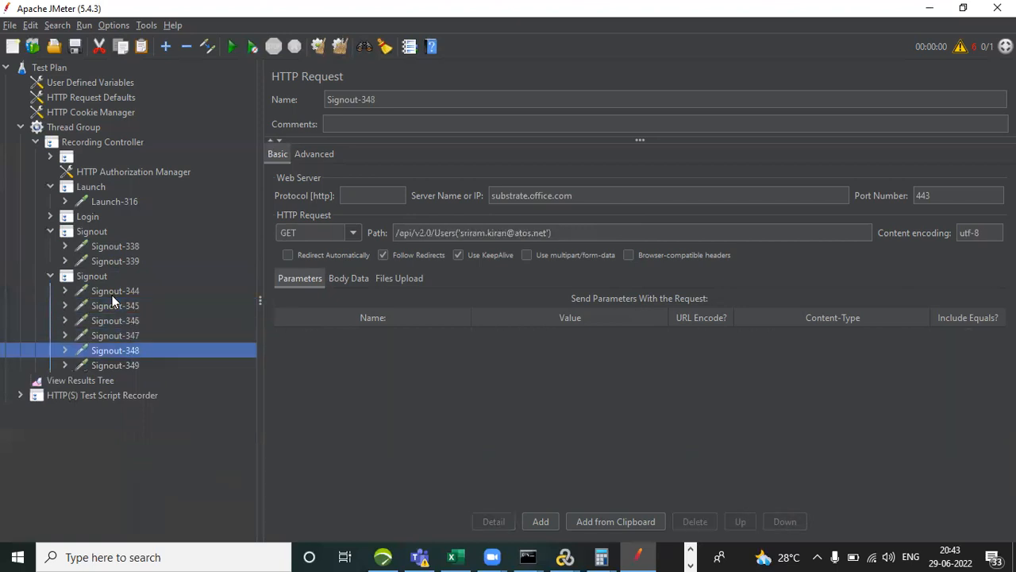
pyautogui.press('Down')
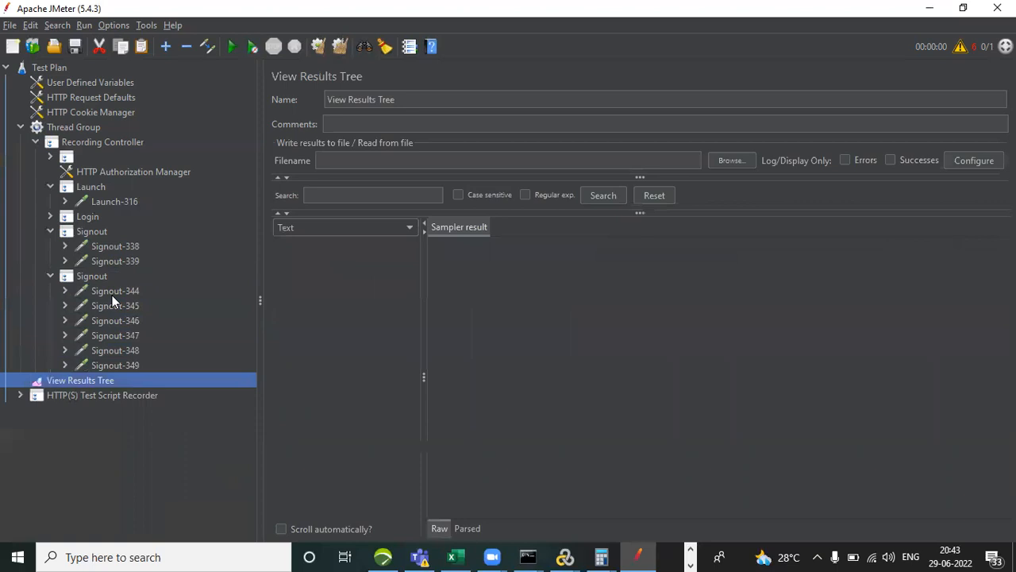
pyautogui.press('Up')
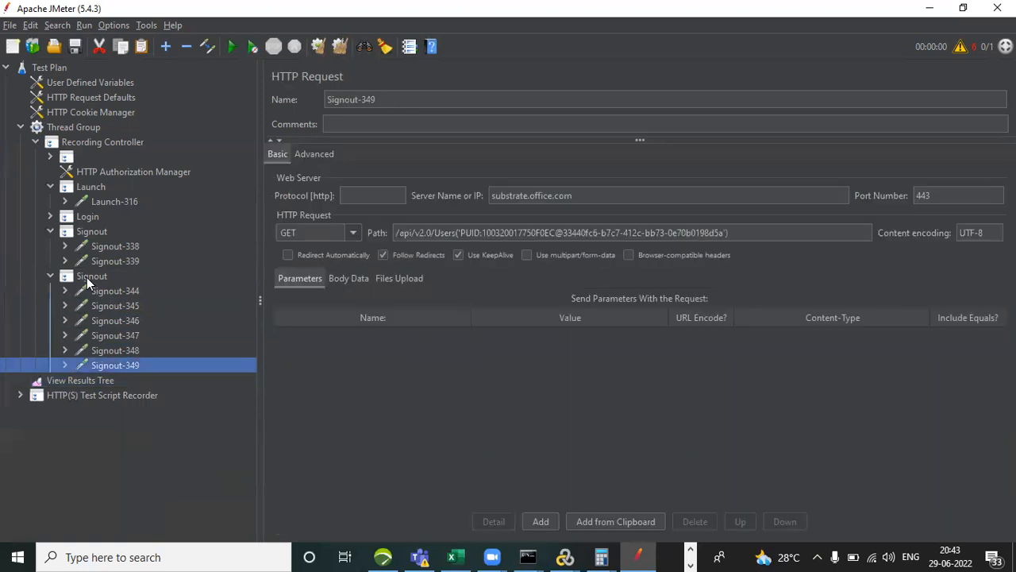
# Remove the entire second Signout transaction controller and collapse the remaining Signout and Launch transactions.
pyautogui.click(87, 277)
pyautogui.rightClick(87, 277)
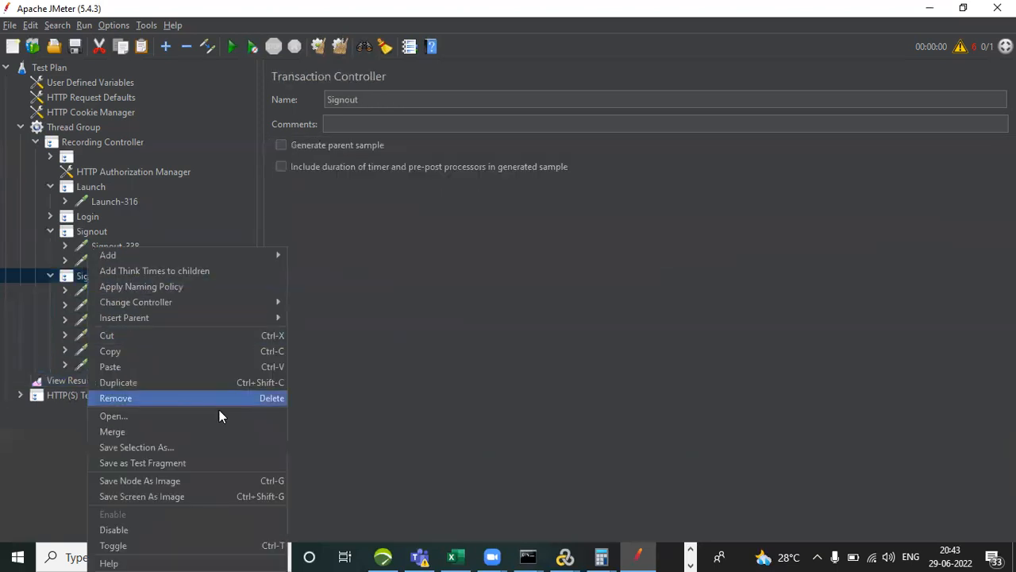
pyautogui.click(165, 399)
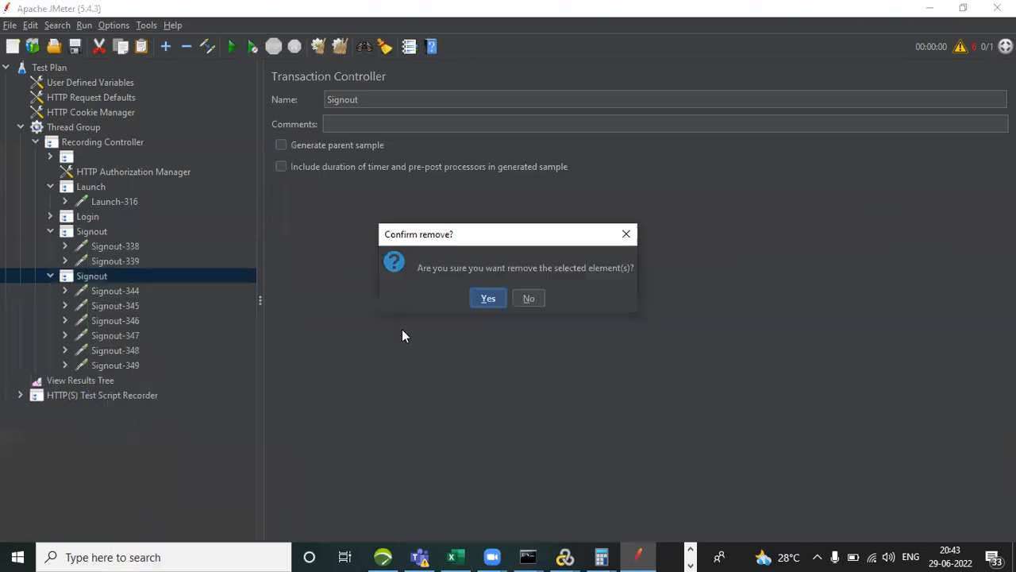
pyautogui.click(487, 300)
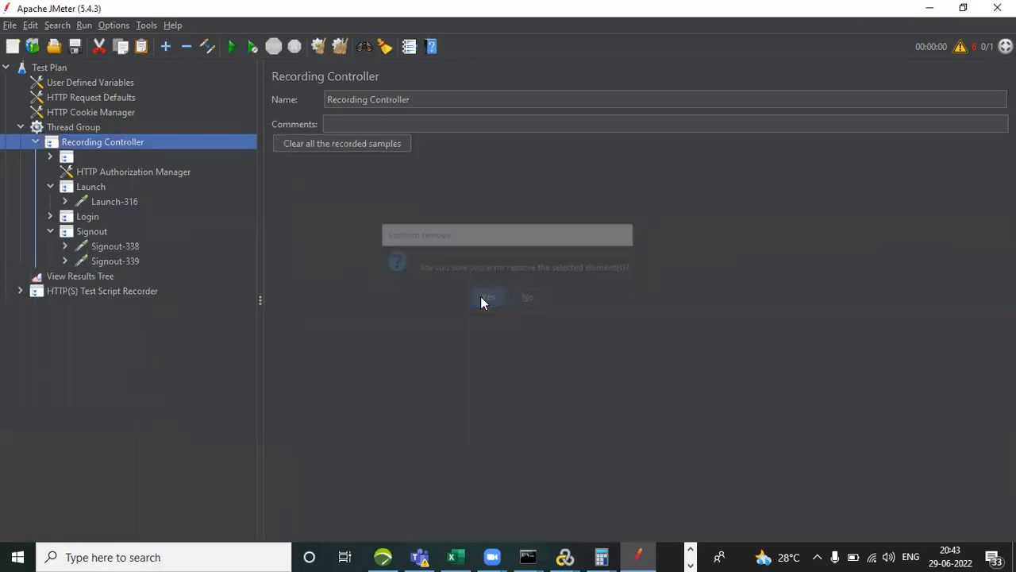
pyautogui.click(50, 232)
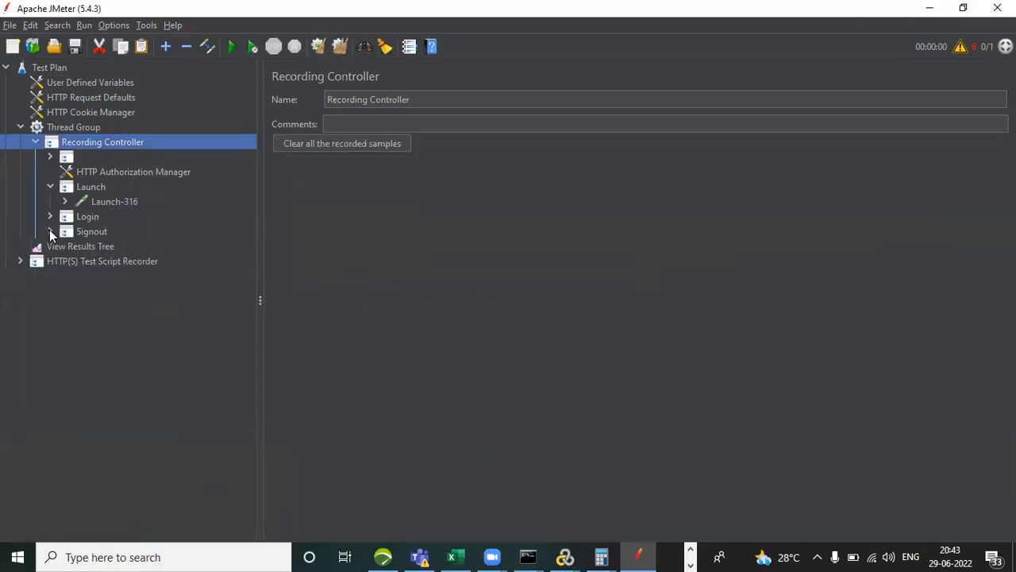
pyautogui.click(50, 187)
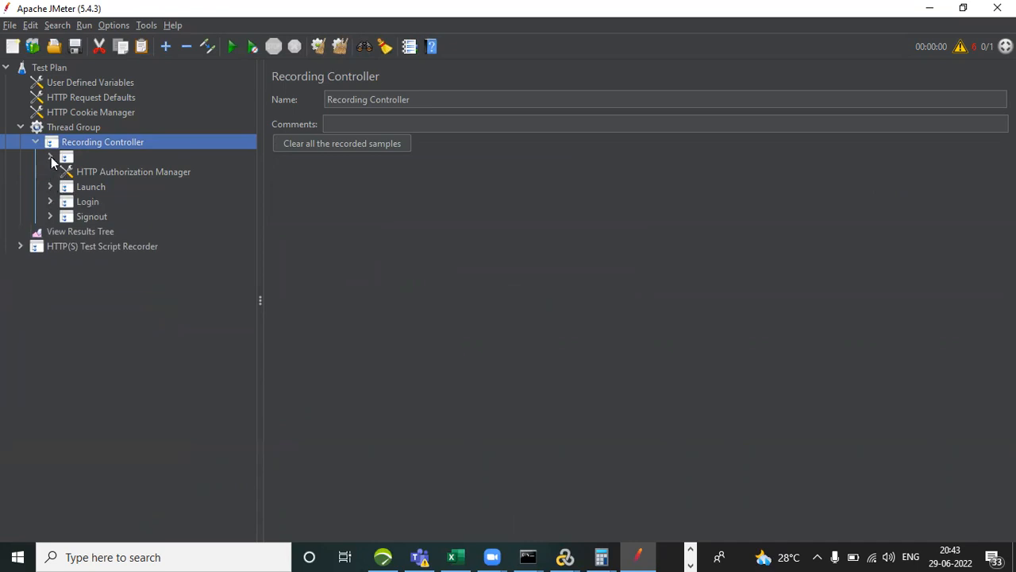
# Show the authorizations stored in the HTTP Authorization Manager and try to remove that element from the Recording Controller.
pyautogui.click(141, 174)
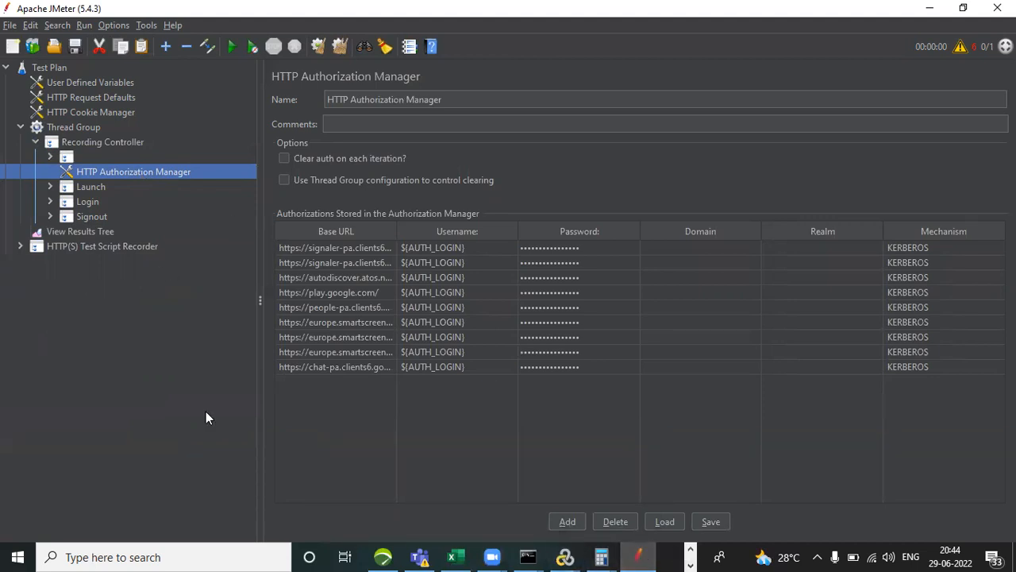
pyautogui.press('Delete')
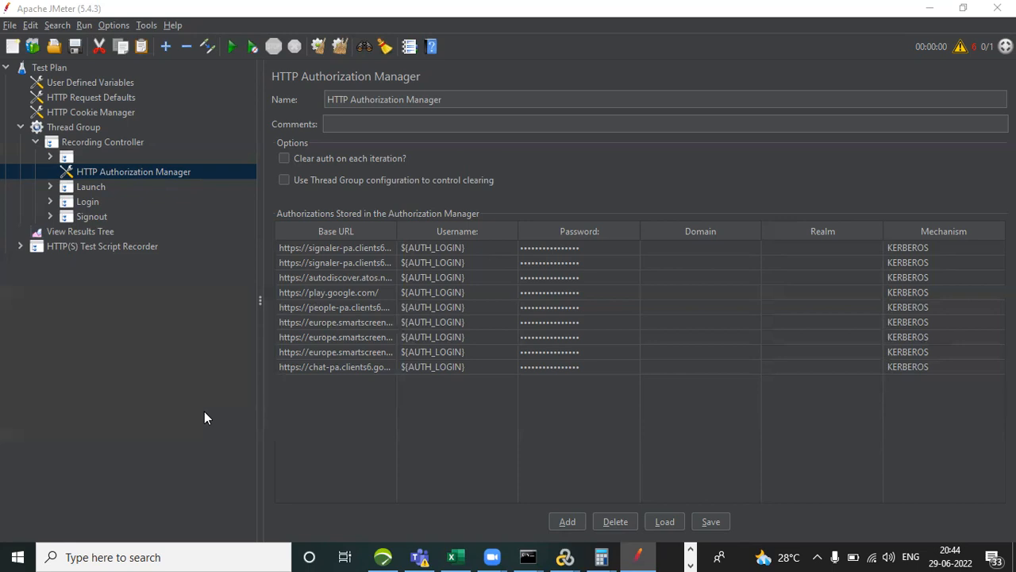
# Check the requests inside the unnamed transaction controller and remove that controller from the Recording Controller.
pyautogui.click(49, 157)
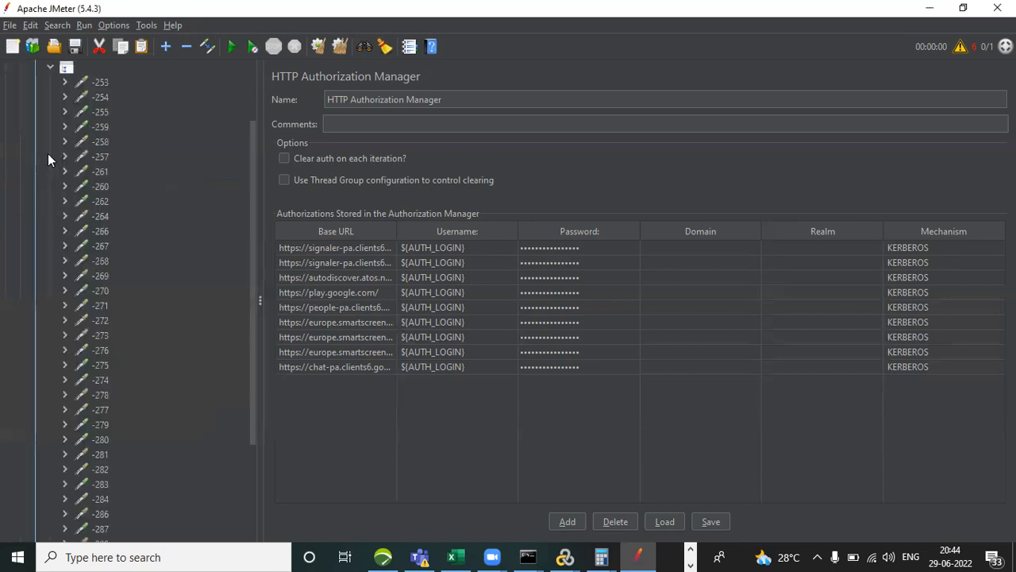
pyautogui.click(48, 69)
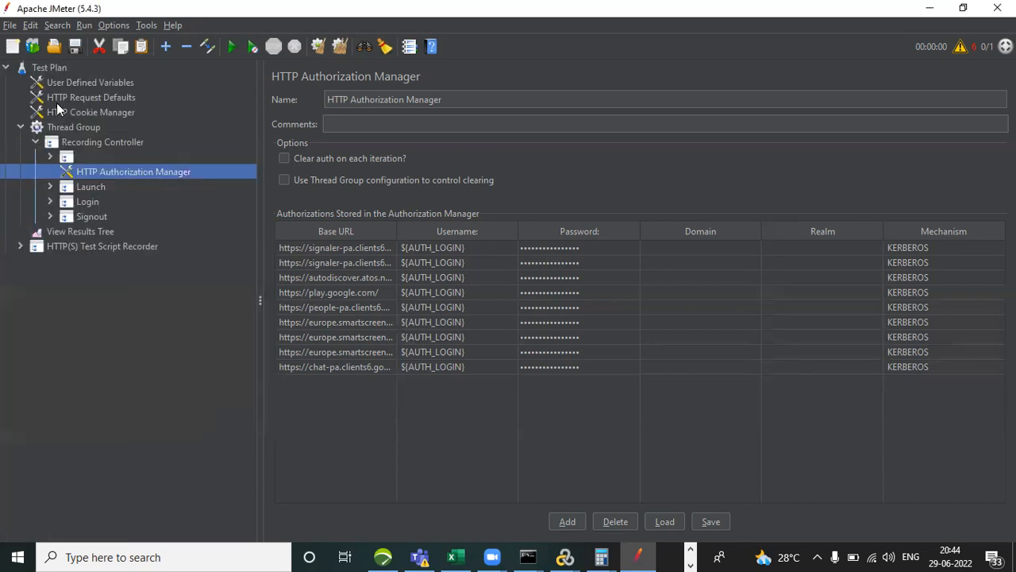
pyautogui.click(60, 158)
pyautogui.rightClick(60, 157)
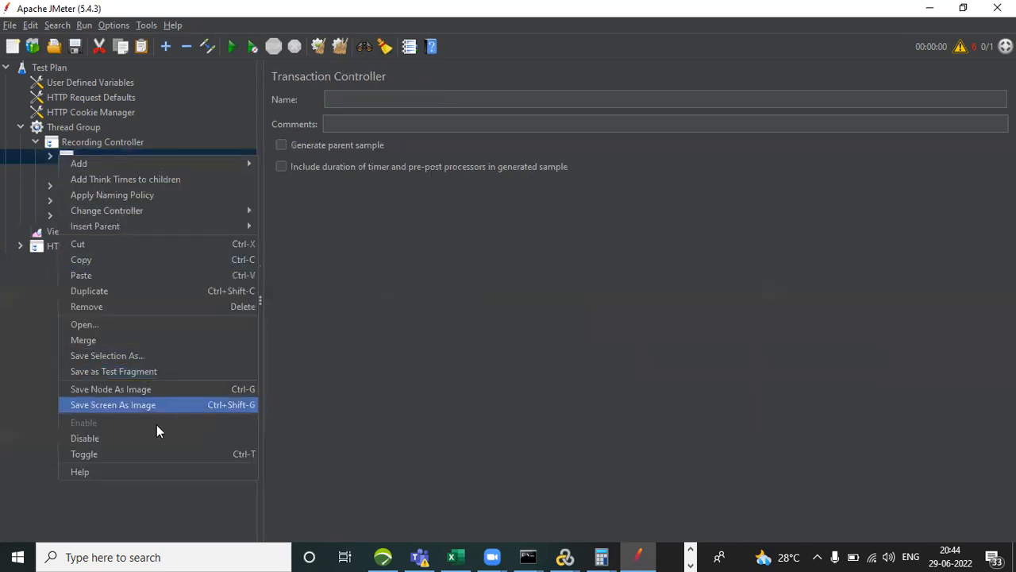
pyautogui.click(153, 306)
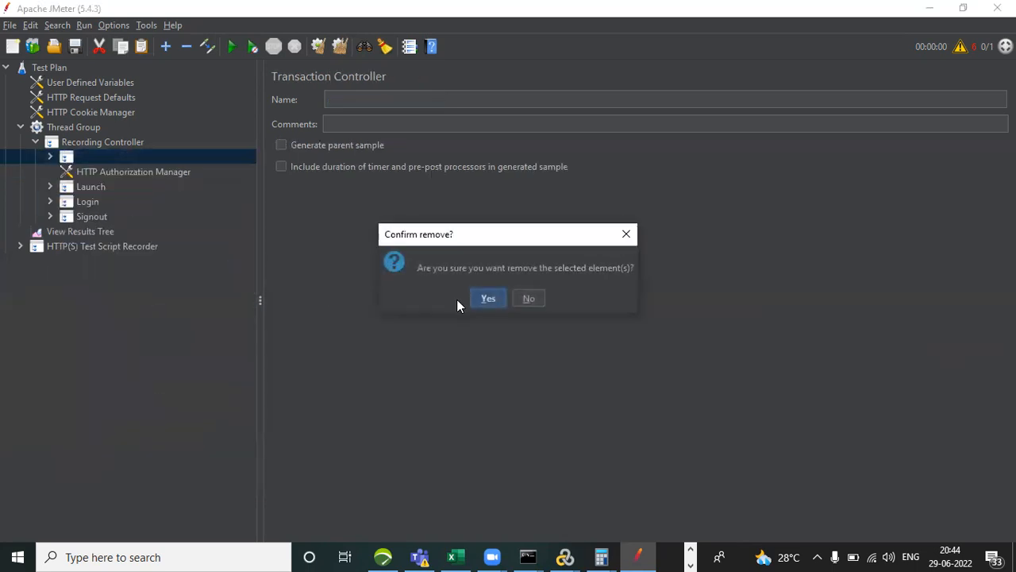
pyautogui.click(488, 298)
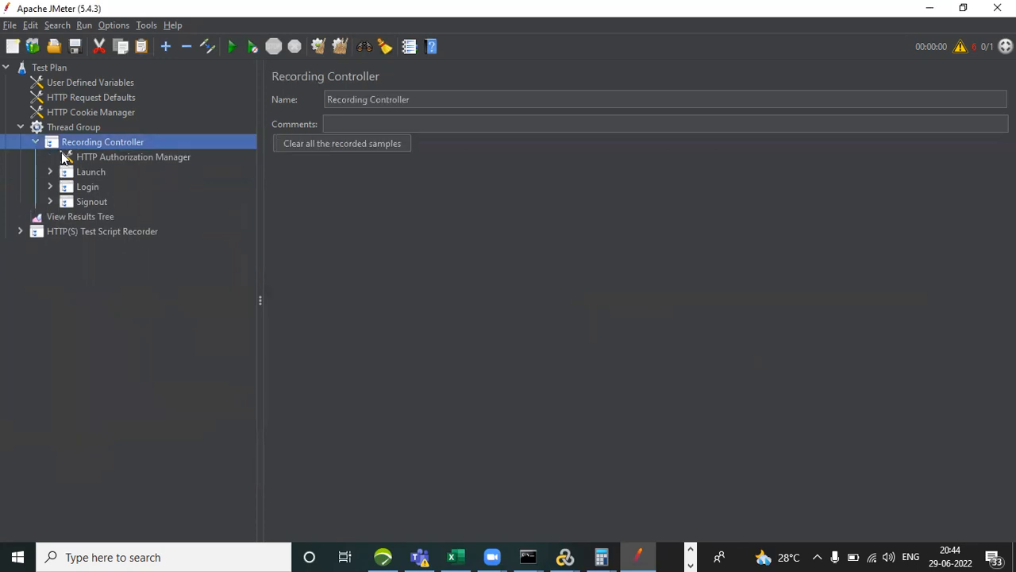
# Disable the HTTP Authorization Manager under the Recording Controller.
pyautogui.click(95, 158)
pyautogui.rightClick(95, 160)
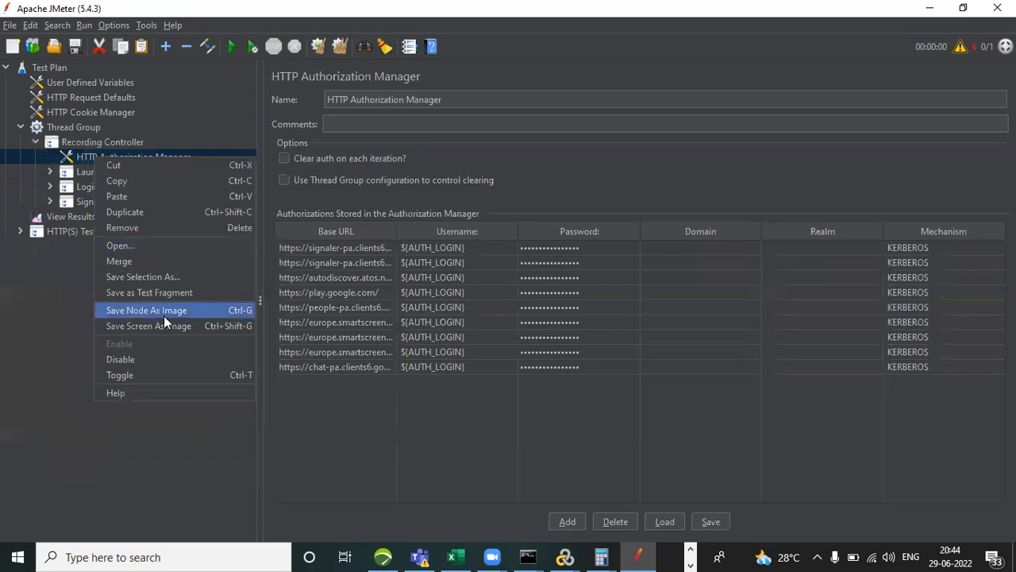
pyautogui.click(150, 358)
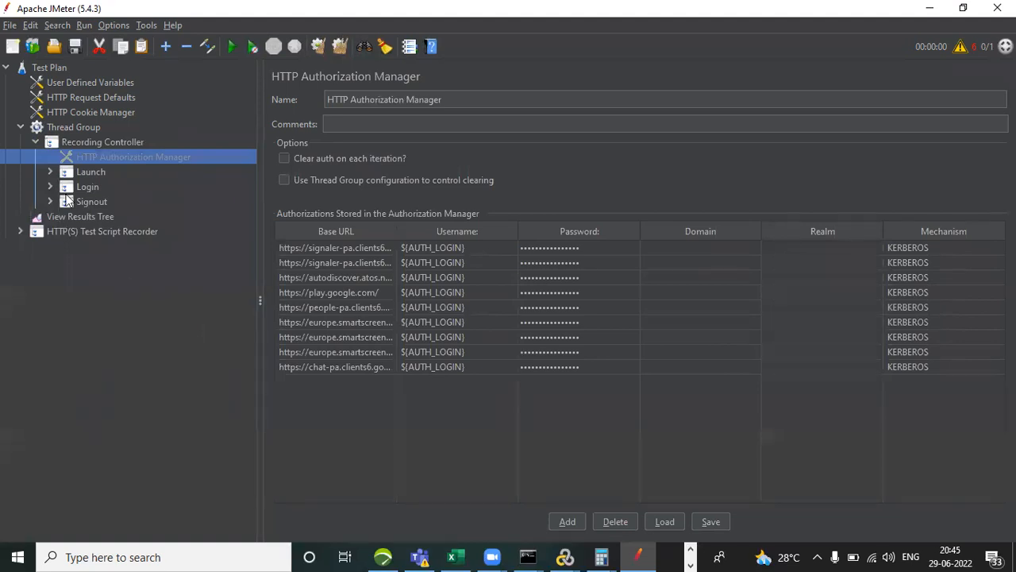
# Review the server, path and parameters of the remaining Launch, Login and Signout requests, and collapse the three transactions again.
pyautogui.click(50, 172)
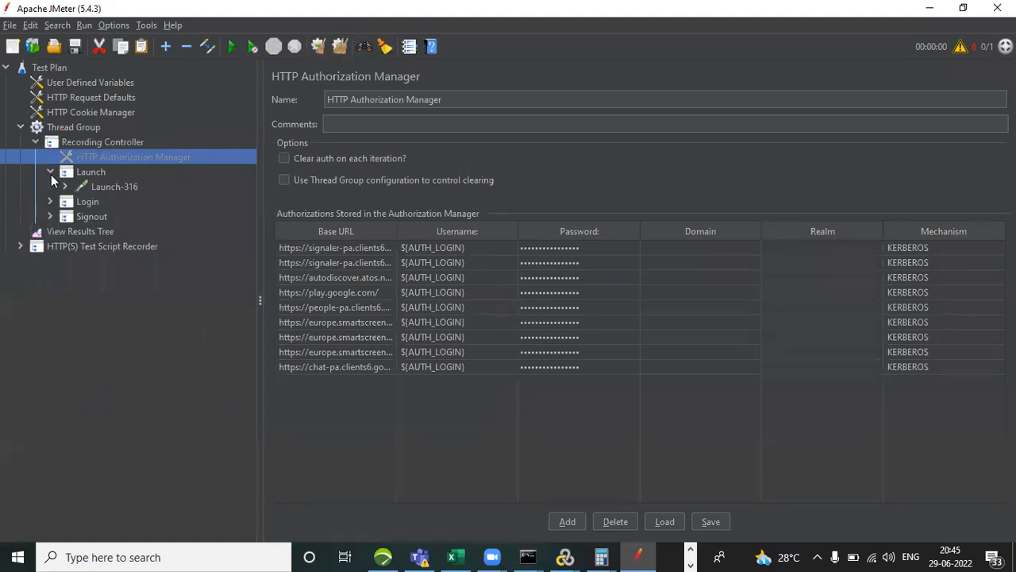
pyautogui.click(104, 188)
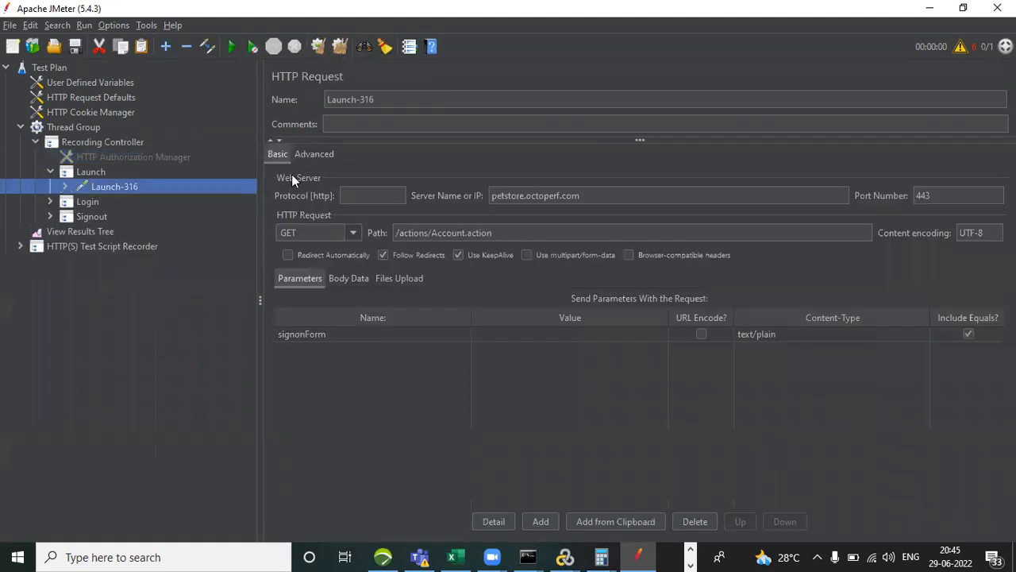
pyautogui.click(50, 202)
pyautogui.click(107, 215)
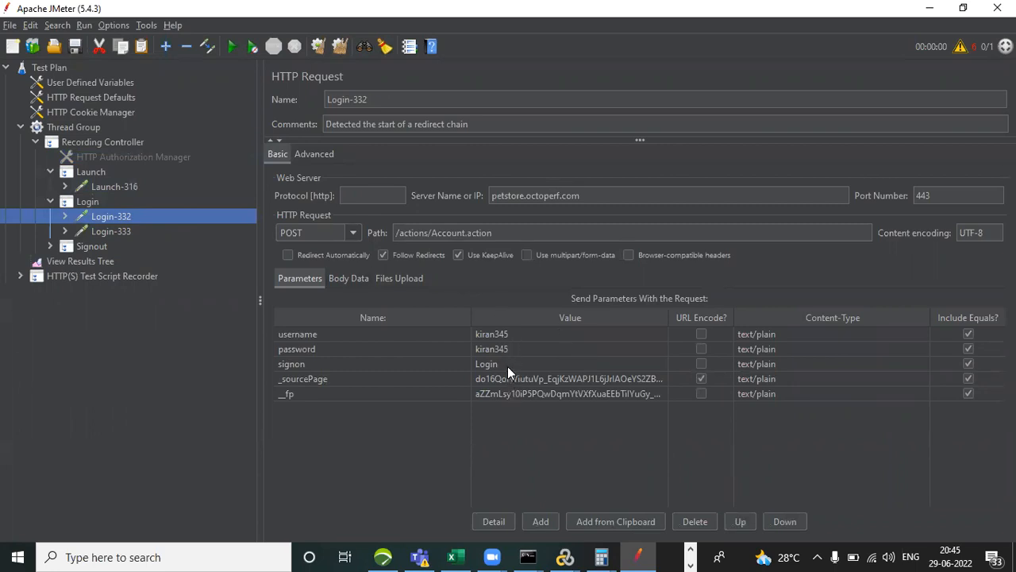
pyautogui.click(64, 231)
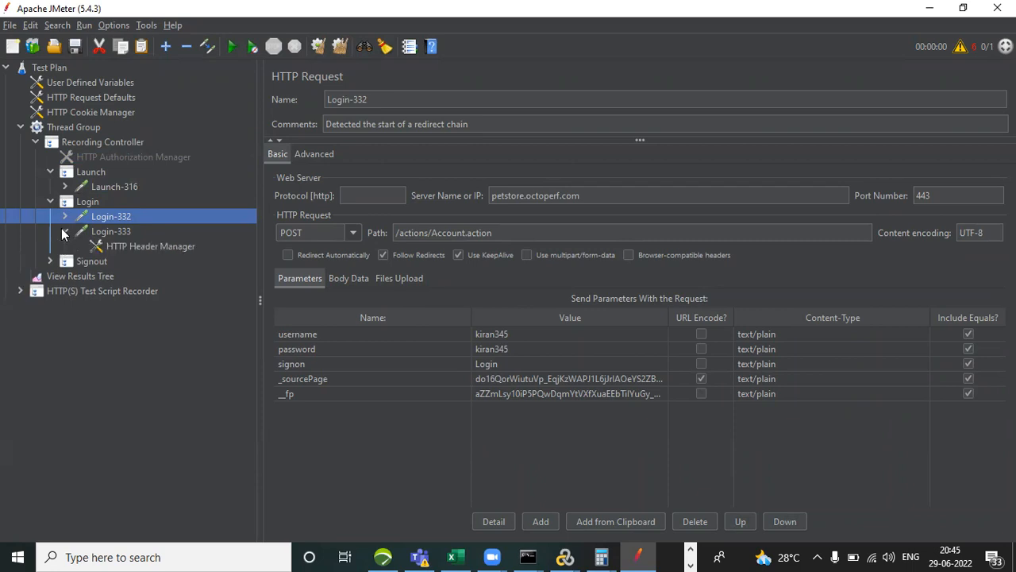
pyautogui.click(124, 234)
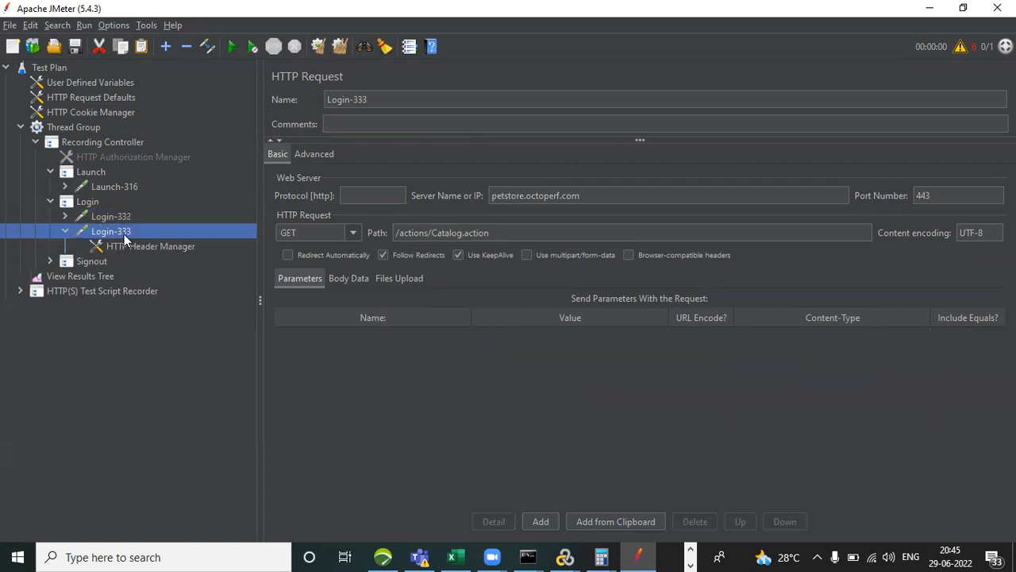
pyautogui.click(49, 261)
pyautogui.click(102, 277)
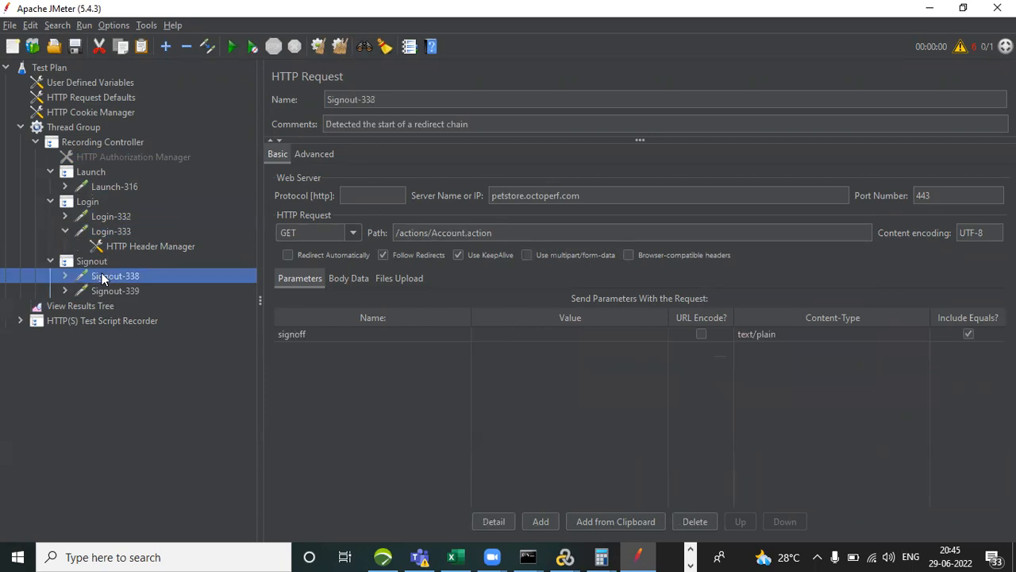
pyautogui.click(106, 290)
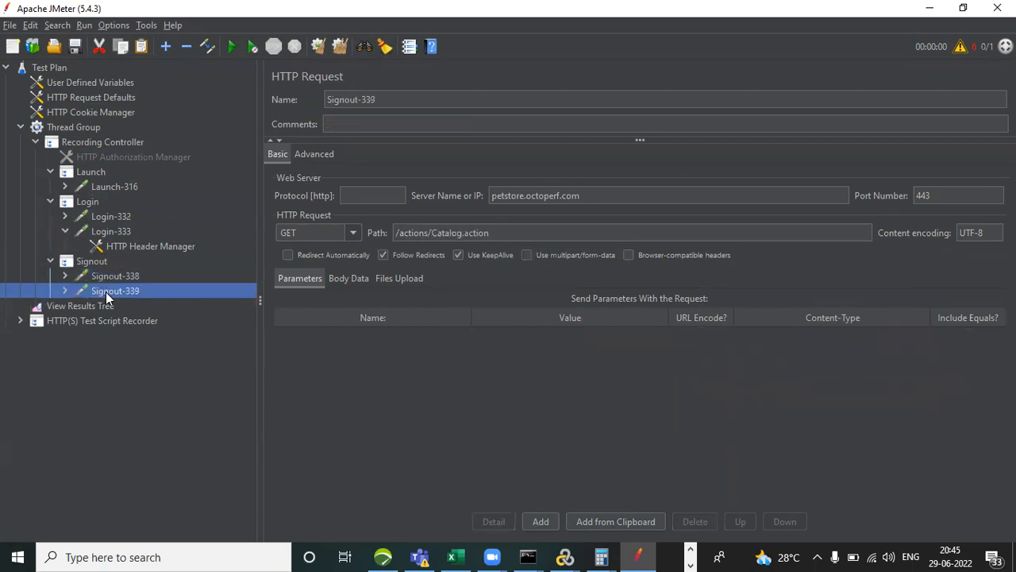
pyautogui.click(49, 262)
pyautogui.click(50, 202)
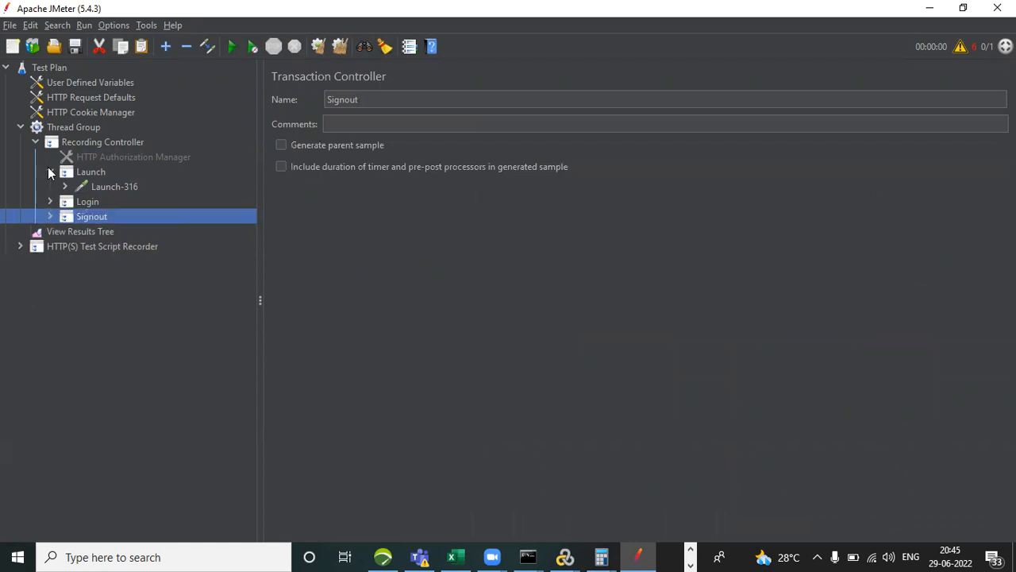
pyautogui.click(50, 171)
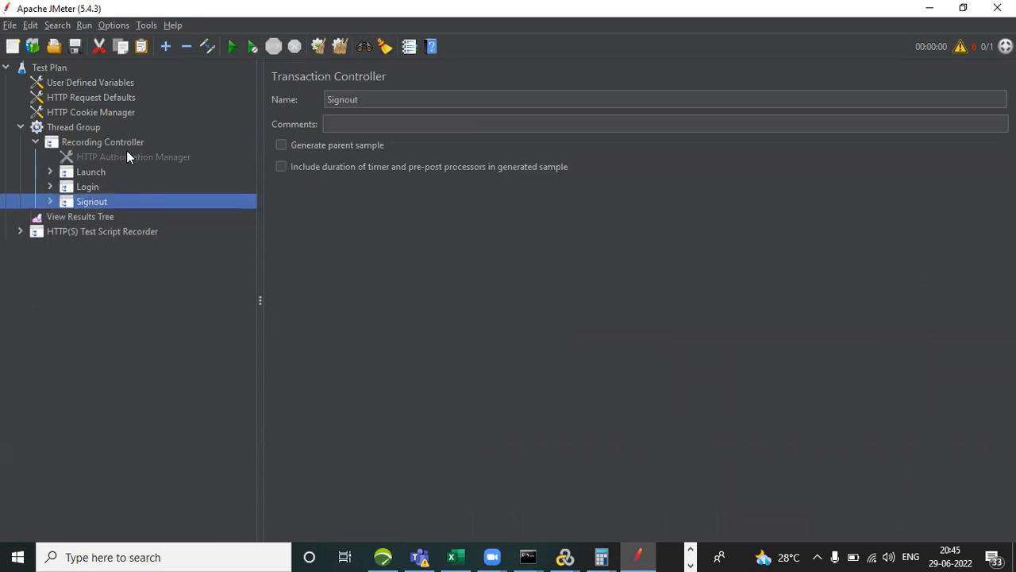
# Add a Transaction Controller to the Thread Group and copy it.
pyautogui.click(74, 130)
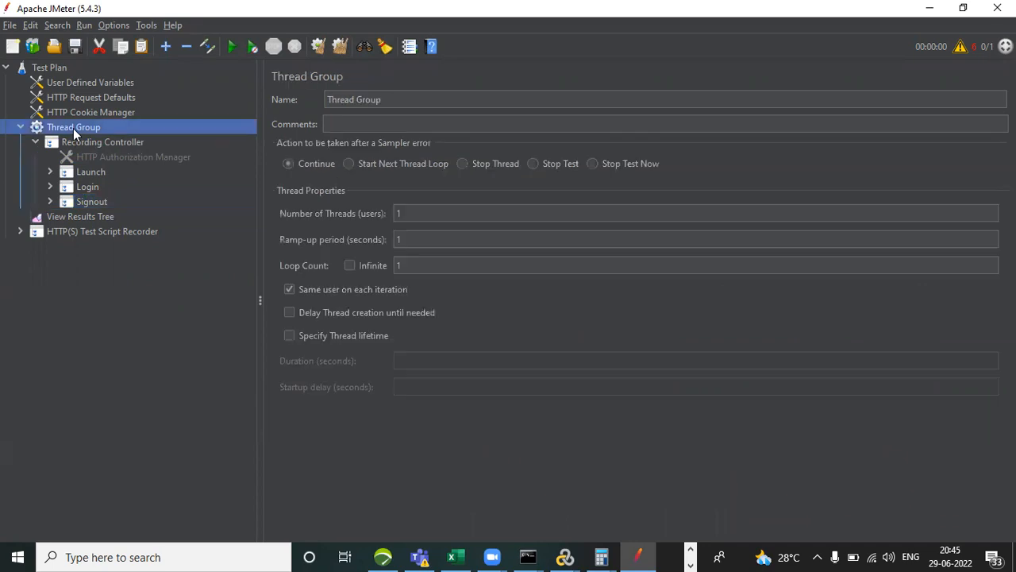
pyautogui.rightClick(74, 130)
pyautogui.moveTo(158, 139)
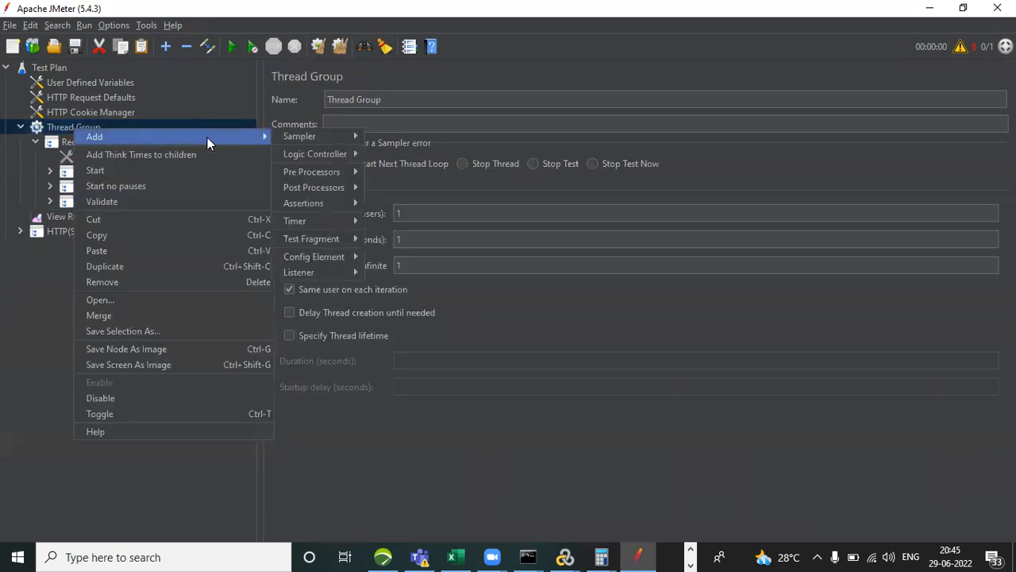
pyautogui.moveTo(299, 139)
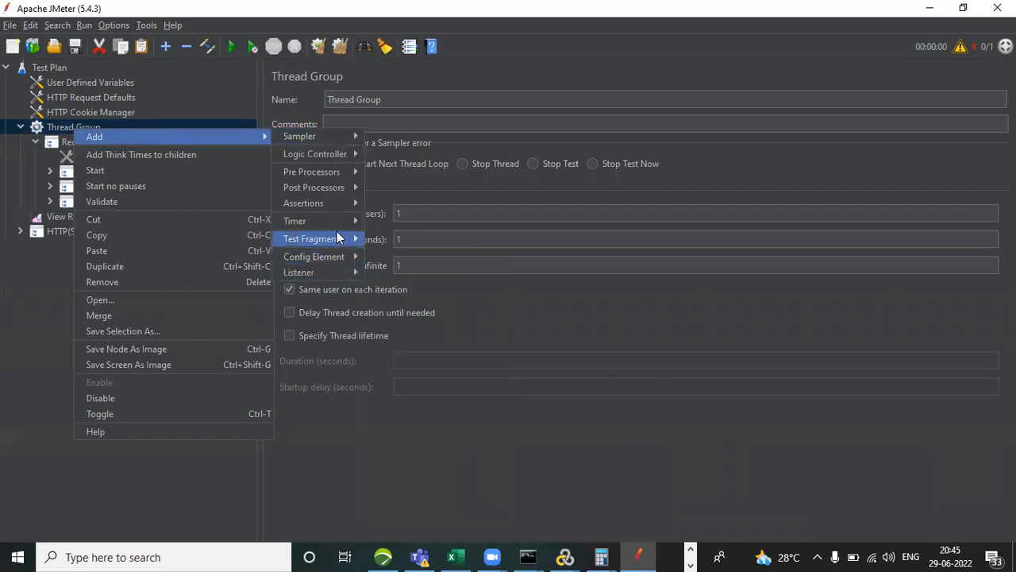
pyautogui.moveTo(330, 136)
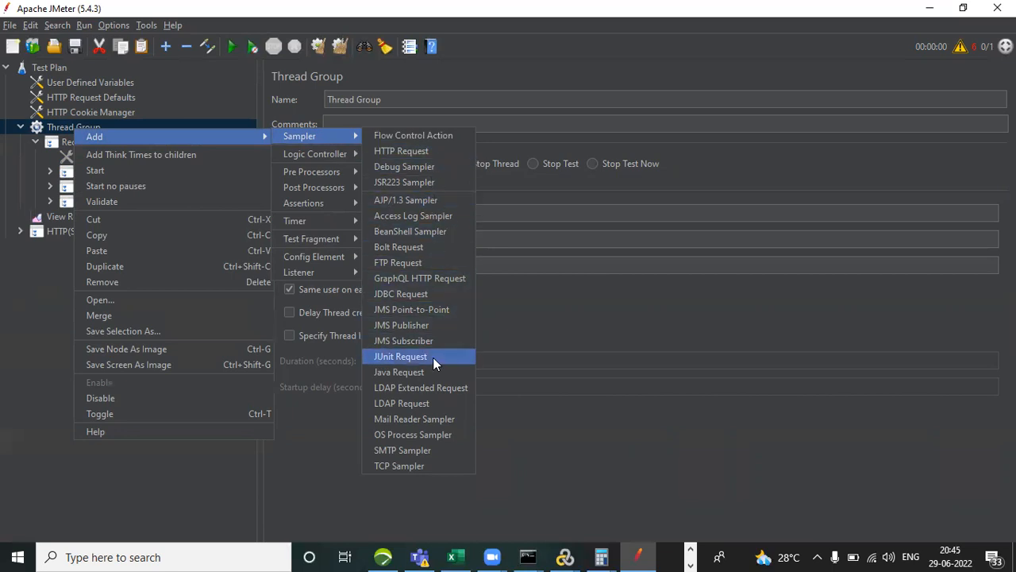
pyautogui.moveTo(337, 155)
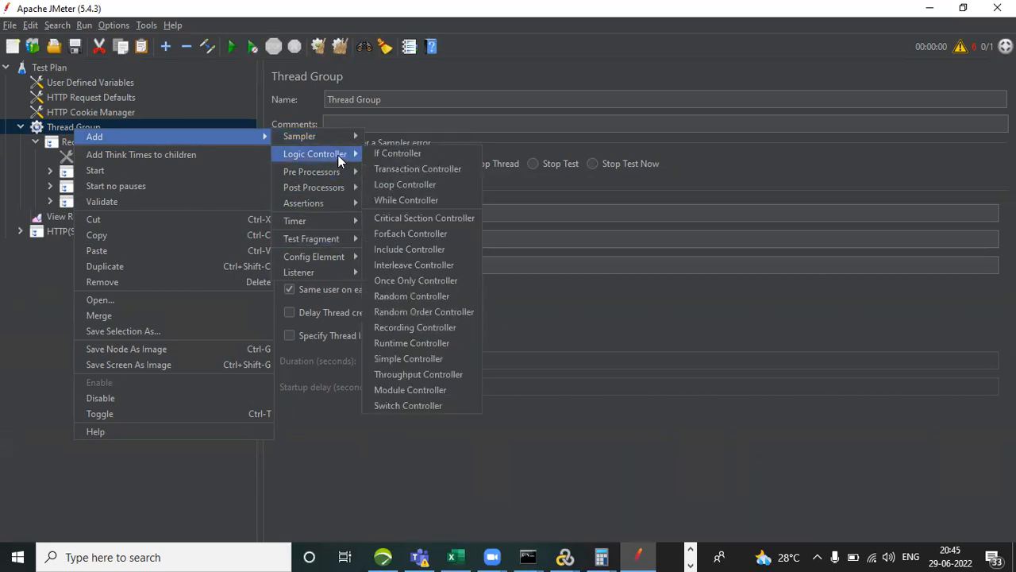
pyautogui.click(403, 170)
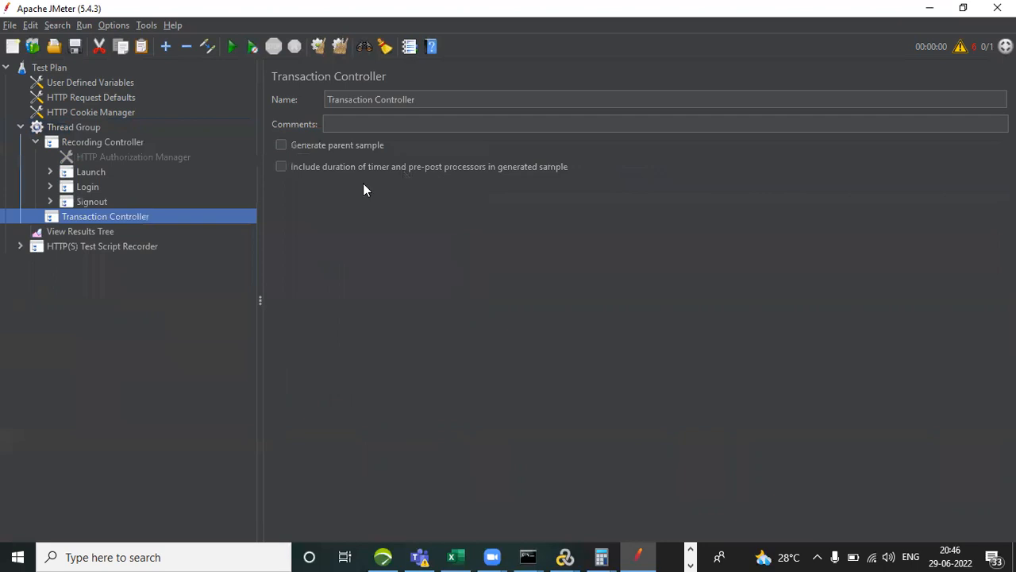
pyautogui.rightClick(118, 214)
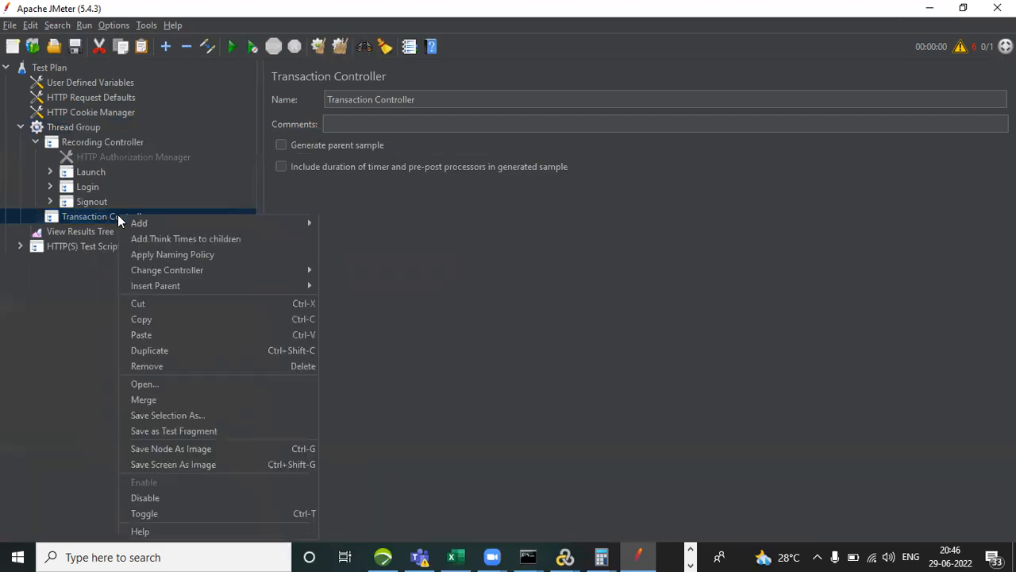
pyautogui.click(202, 318)
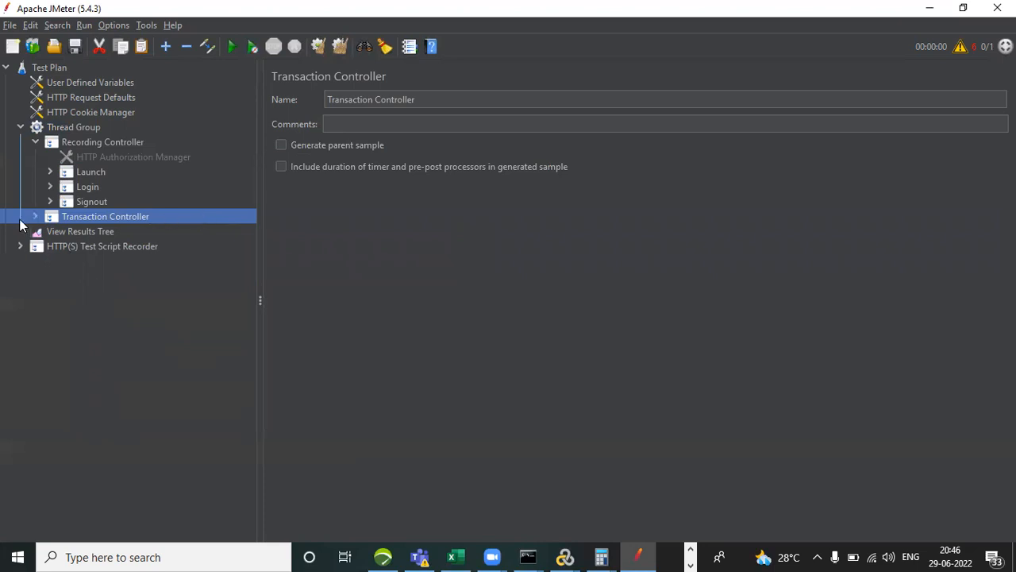
pyautogui.hotkey('ctrl', 'v')
pyautogui.click(114, 231)
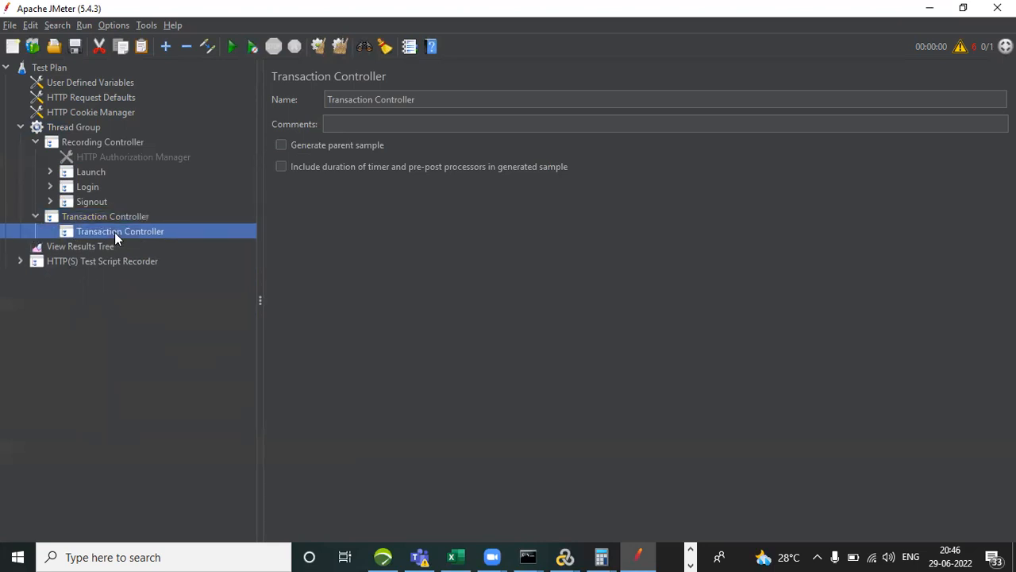
pyautogui.press('Delete')
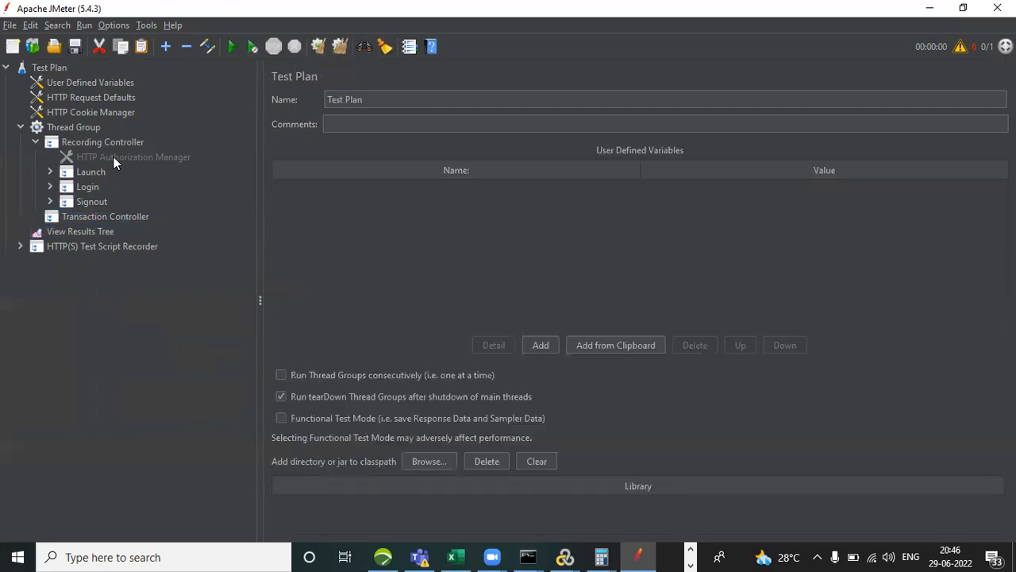
# Paste the copied Transaction Controller twice into the Thread Group.
pyautogui.click(78, 127)
pyautogui.hotkey('ctrl', 'v')
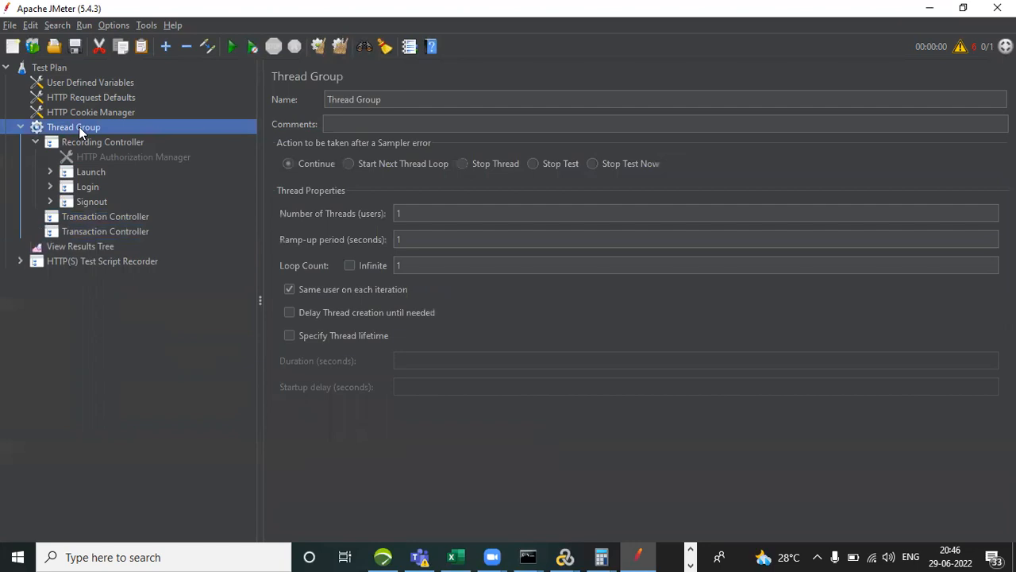
pyautogui.hotkey('ctrl', 'v')
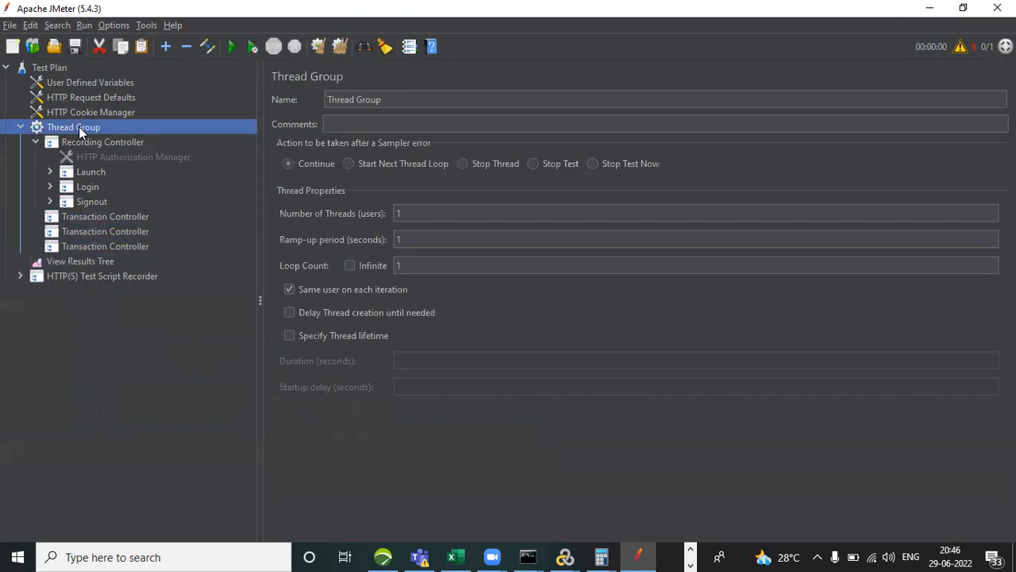
# Rename the first of the three new Transaction Controllers as T01_LaunchURL.
pyautogui.click(125, 219)
pyautogui.click(422, 99)
pyautogui.moveTo(422, 99); pyautogui.dragTo(331, 99)
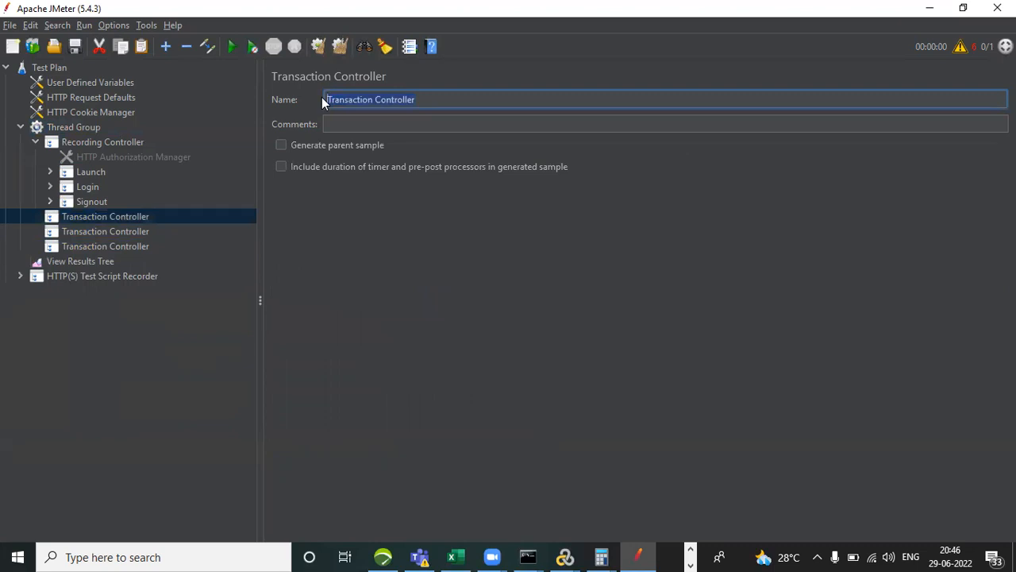
pyautogui.write('T01_LaunchURL')
# Rename the second new Transaction Controller as T02_Login.
pyautogui.click(114, 230)
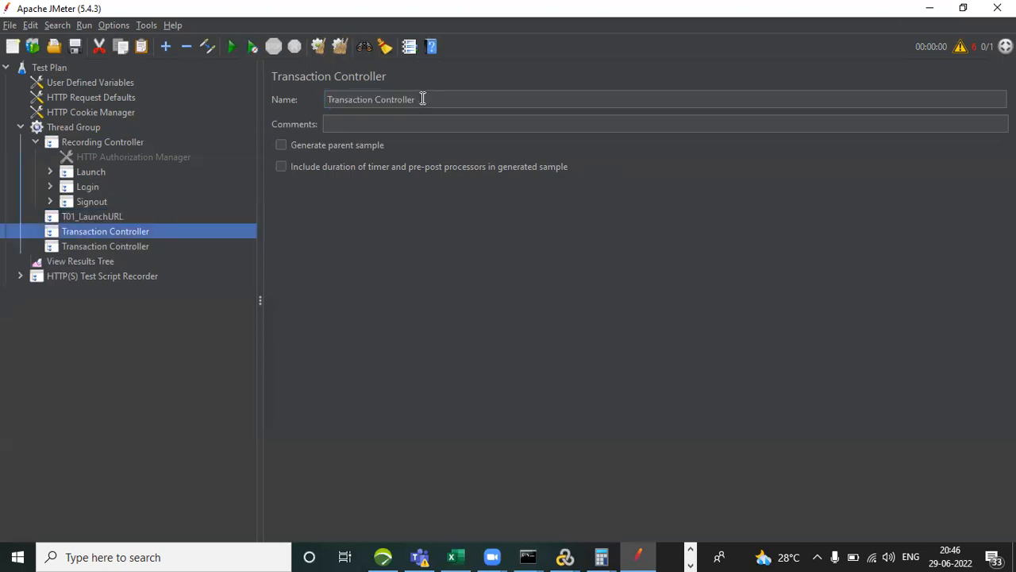
pyautogui.moveTo(422, 98); pyautogui.dragTo(285, 99)
pyautogui.write('T02_')
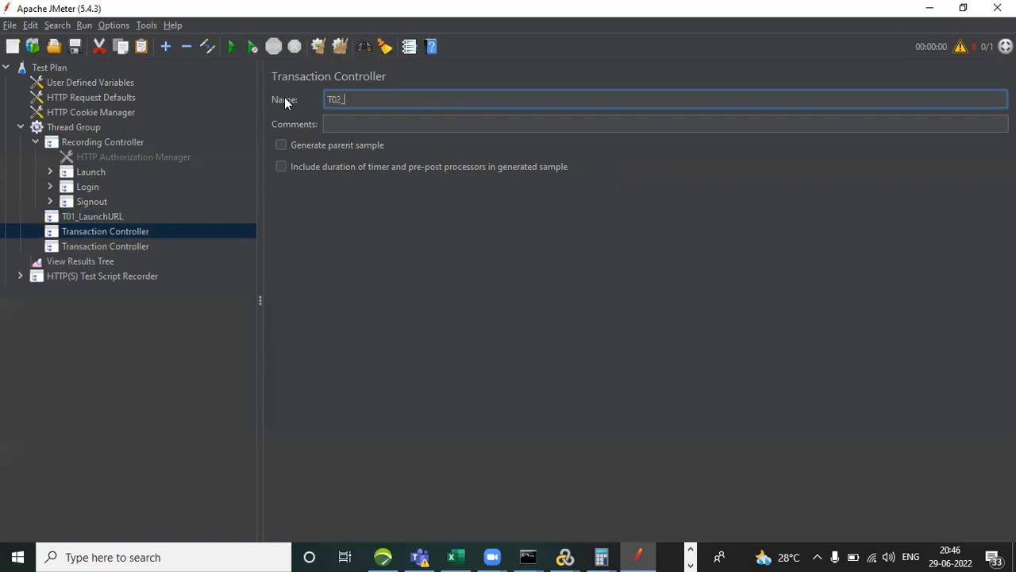
pyautogui.write('Login')
# Rename the last new Transaction Controller as Logout.
pyautogui.click(111, 245)
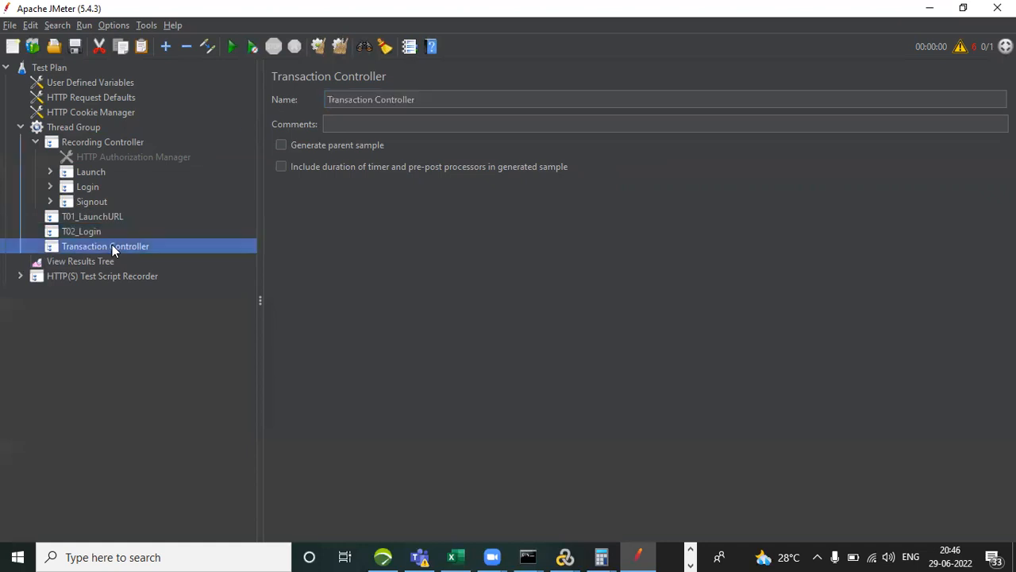
pyautogui.click(429, 98)
pyautogui.moveTo(429, 98); pyautogui.dragTo(315, 99)
pyautogui.write('Logout')
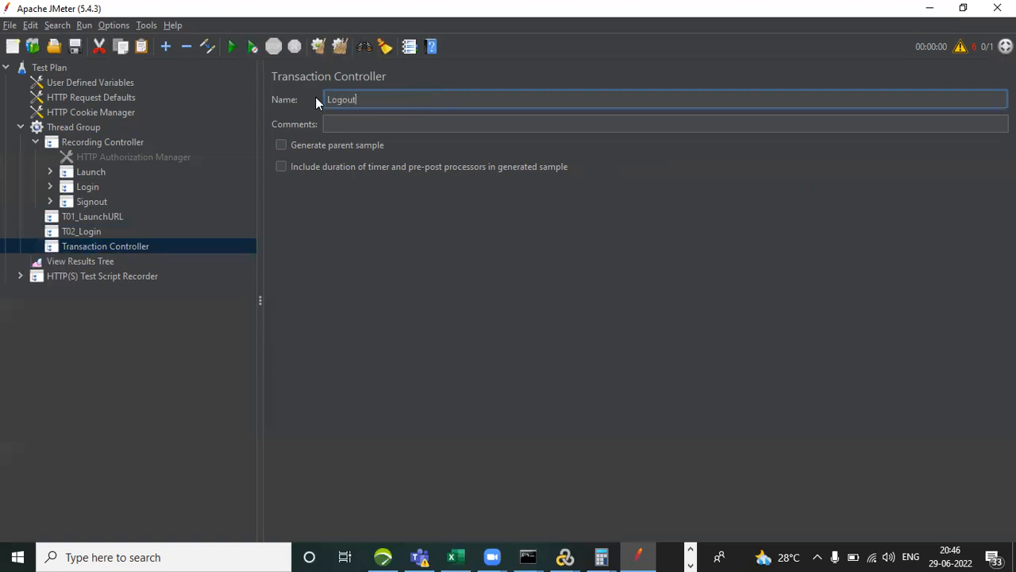
# Move the Launch-316 request from the recorded Launch transaction into T01_LaunchURL.
pyautogui.click(49, 172)
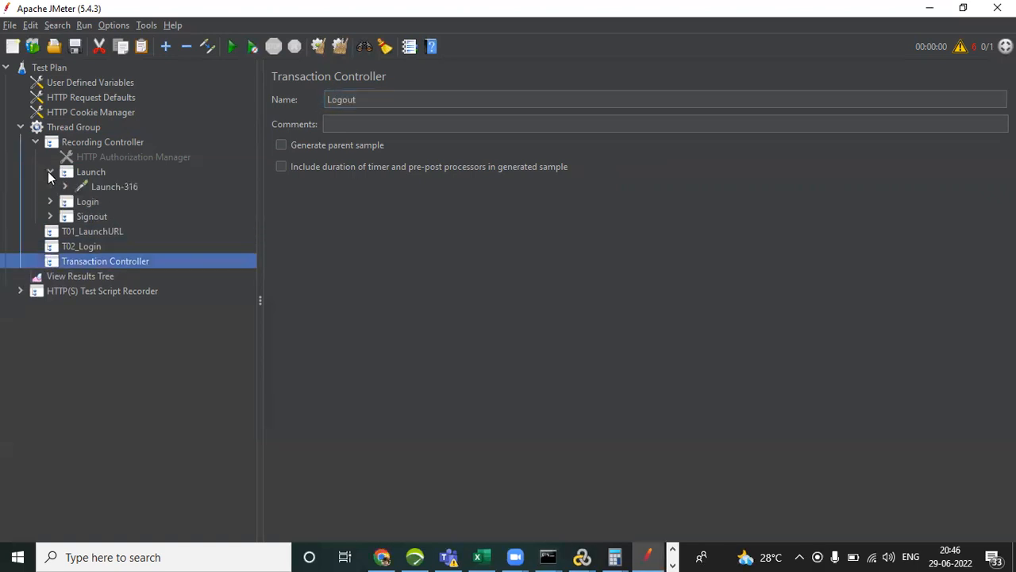
pyautogui.click(120, 187)
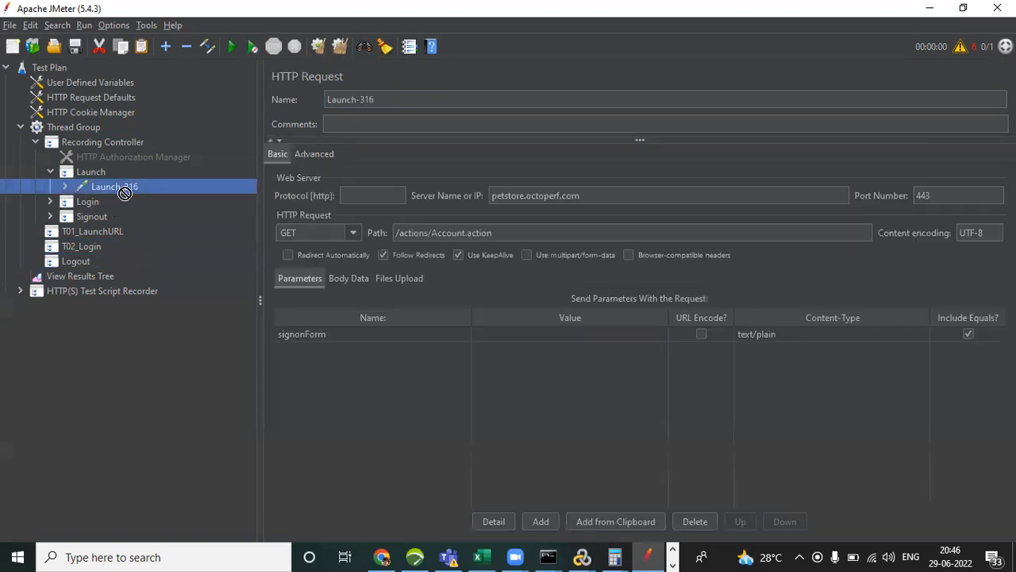
pyautogui.moveTo(101, 229); pyautogui.dragTo(101, 231)
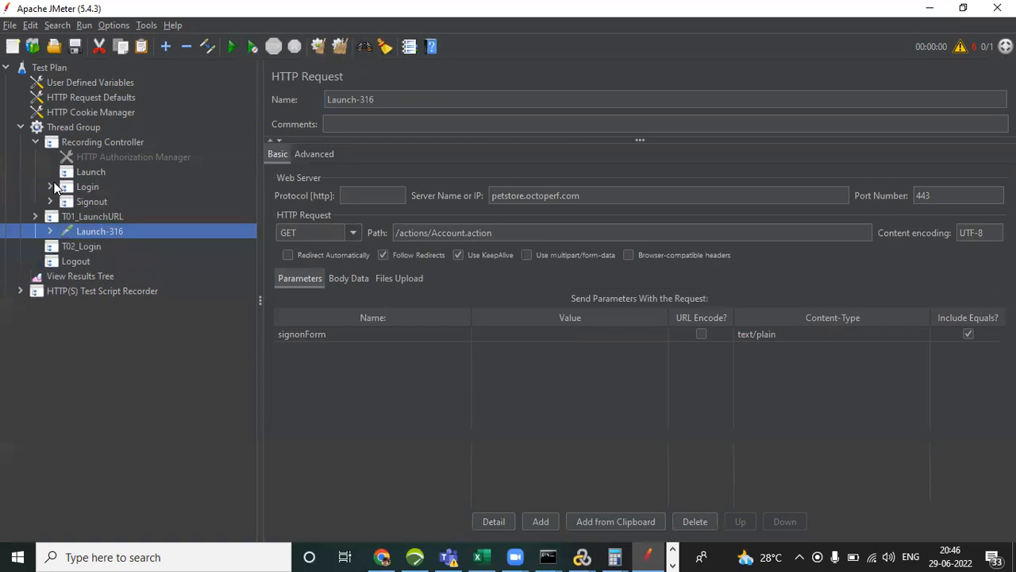
# Move the Login-332 and Login-333 requests from the recorded Login transaction into T02_Login.
pyautogui.click(50, 186)
pyautogui.click(105, 203)
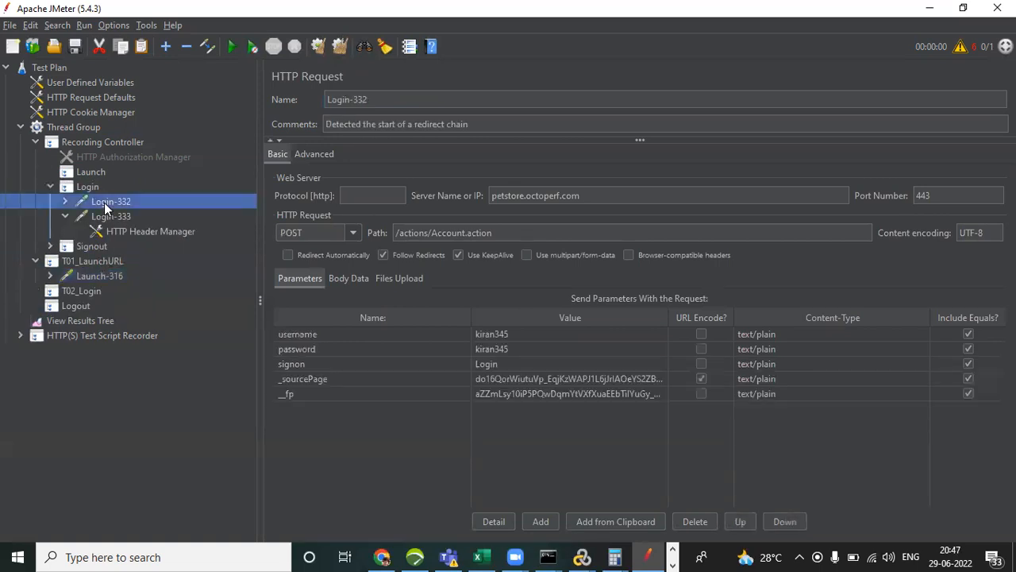
pyautogui.hotkey('shift', 'Down')
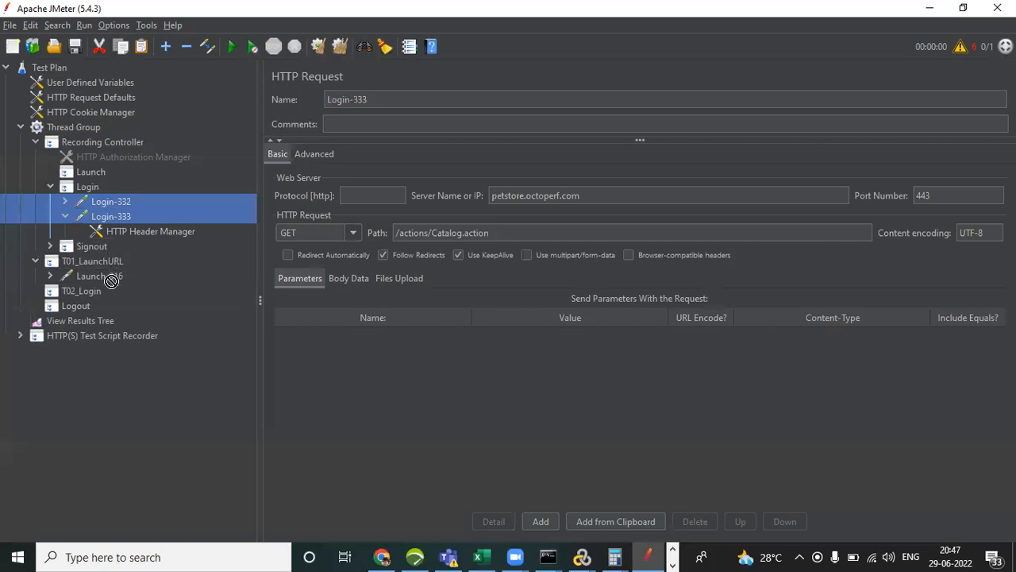
pyautogui.moveTo(89, 290); pyautogui.dragTo(89, 291)
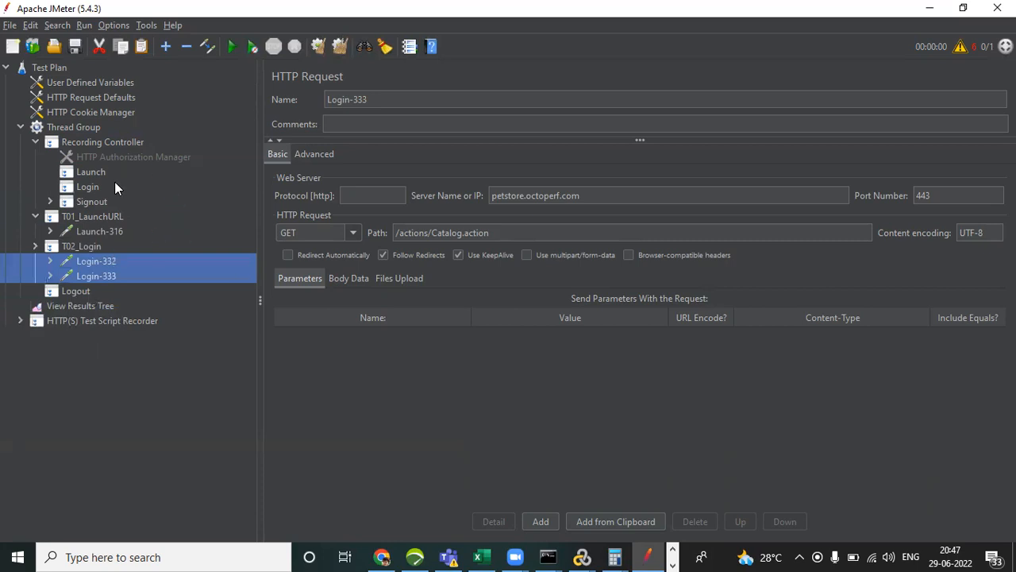
# Move the Signout-338 and Signout-339 requests from the recorded Signout transaction into Logout.
pyautogui.click(49, 201)
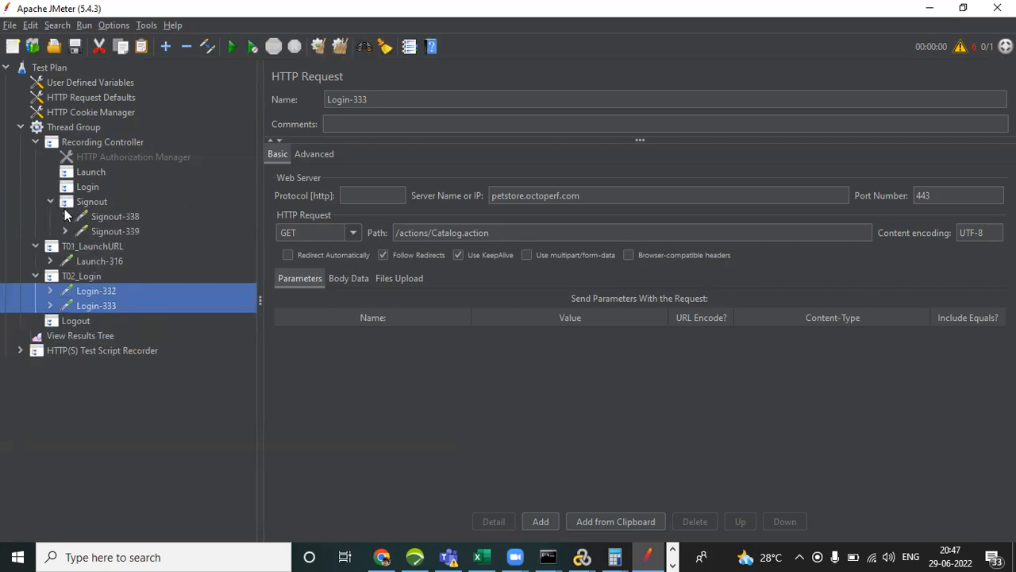
pyautogui.click(128, 216)
pyautogui.hotkey('shift', 'Down')
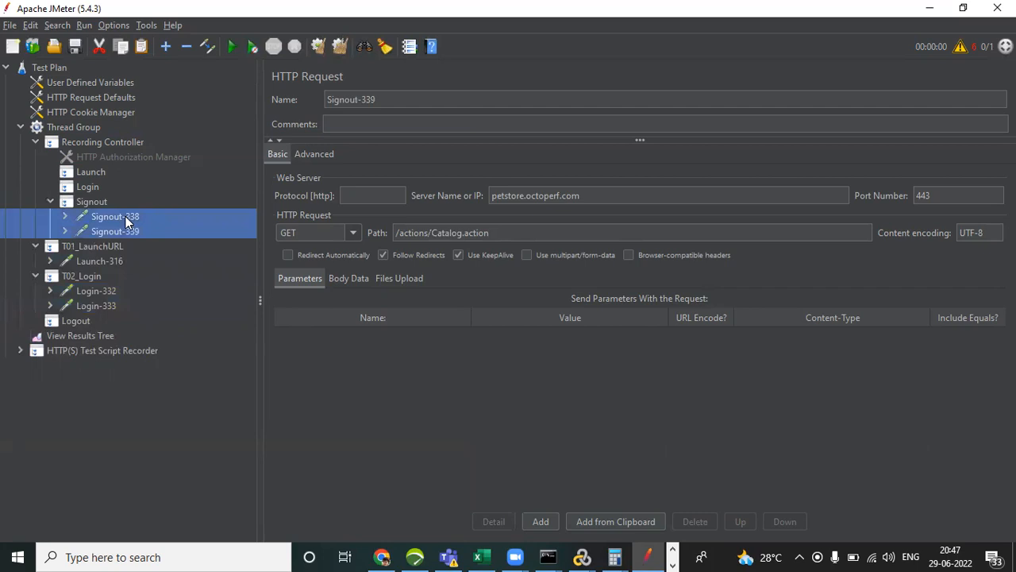
pyautogui.moveTo(100, 299); pyautogui.dragTo(84, 318)
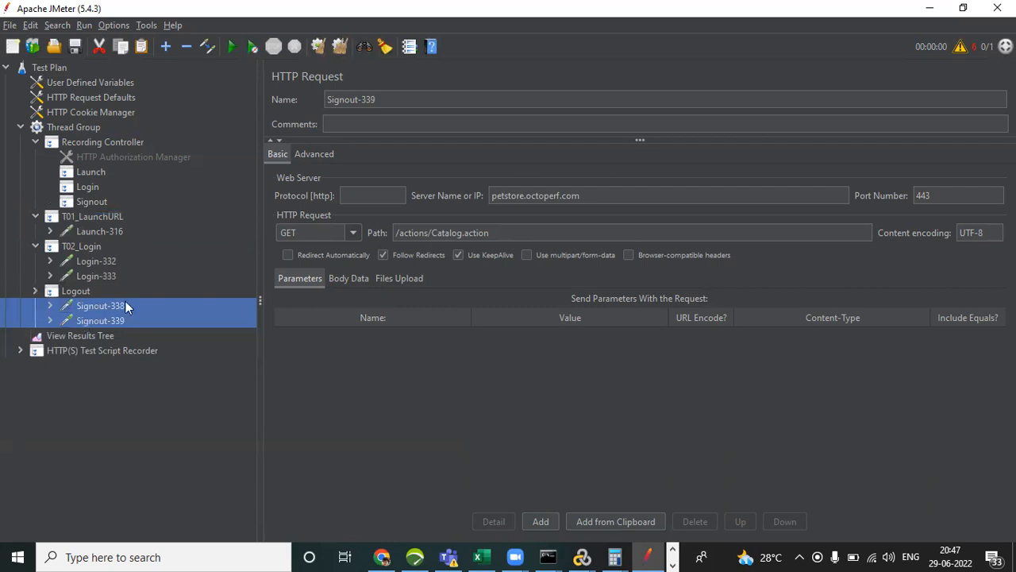
# Remove the emptied Launch, Login and Signout controllers from the Recording Controller and collapse T01_LaunchURL, T02_Login and Logout.
pyautogui.click(85, 175)
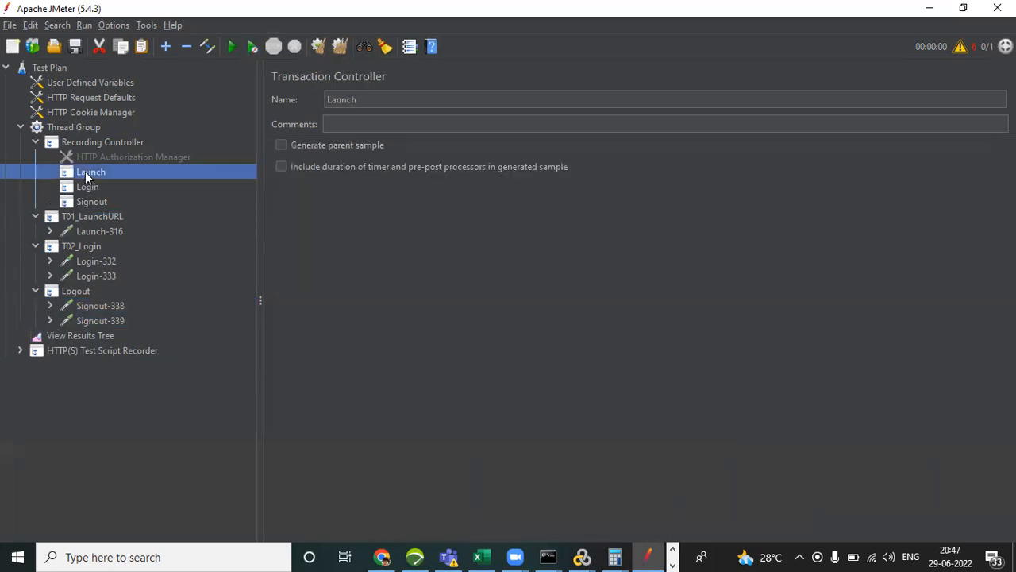
pyautogui.hotkey('shift', 'Down')
pyautogui.hotkey('shift', 'Down')
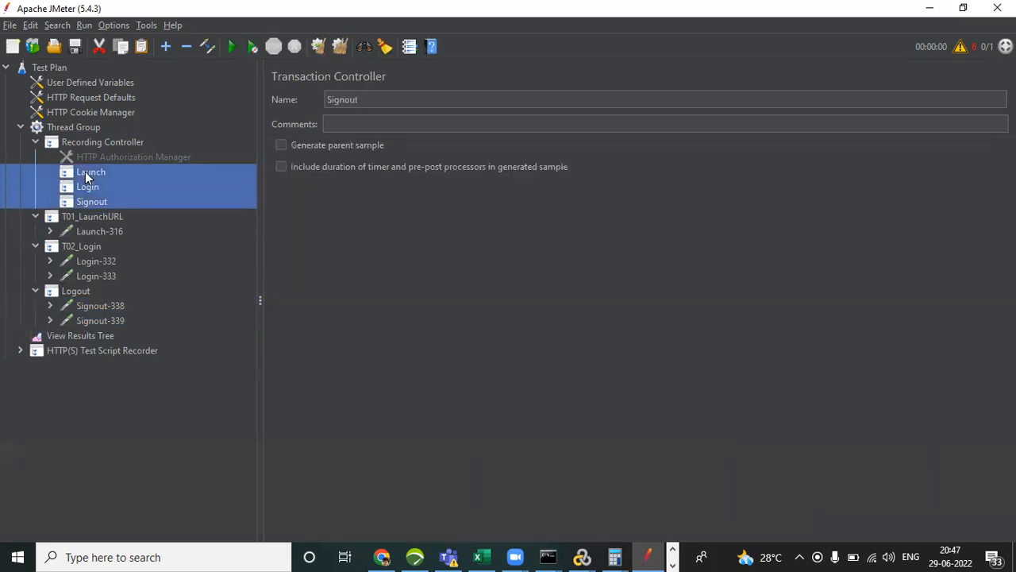
pyautogui.rightClick(86, 174)
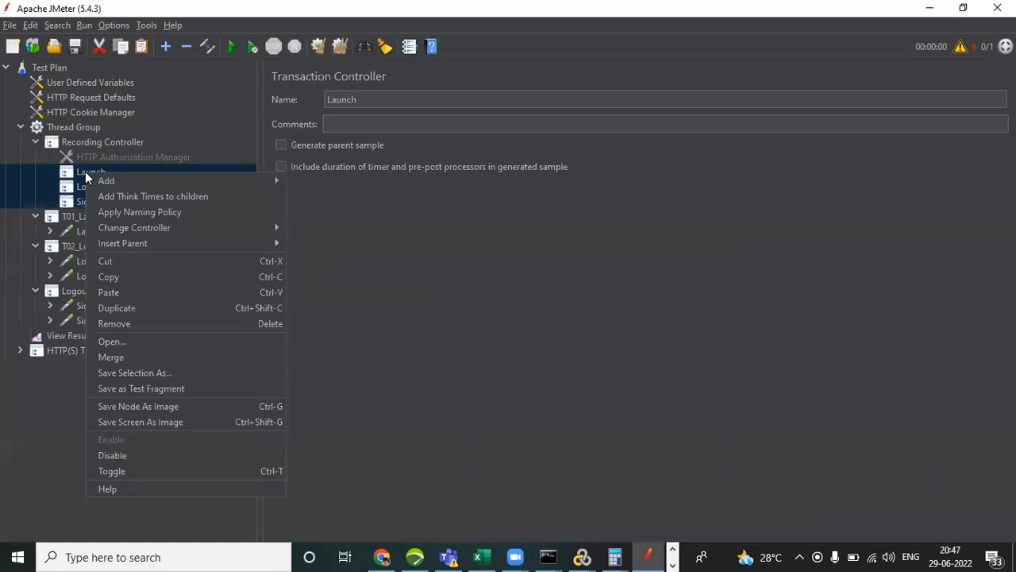
pyautogui.click(166, 323)
pyautogui.click(480, 296)
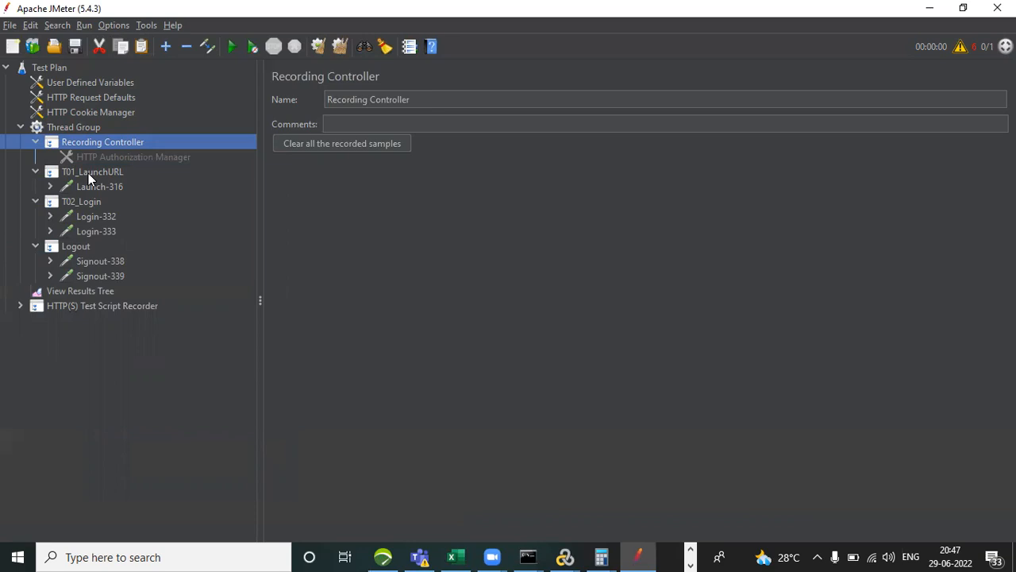
pyautogui.click(34, 171)
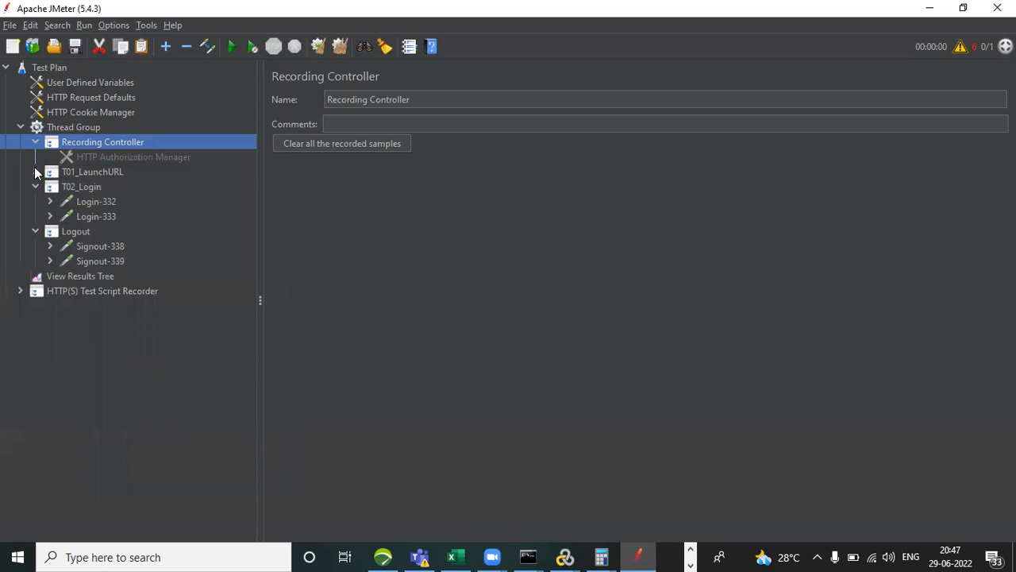
pyautogui.click(35, 187)
pyautogui.click(35, 202)
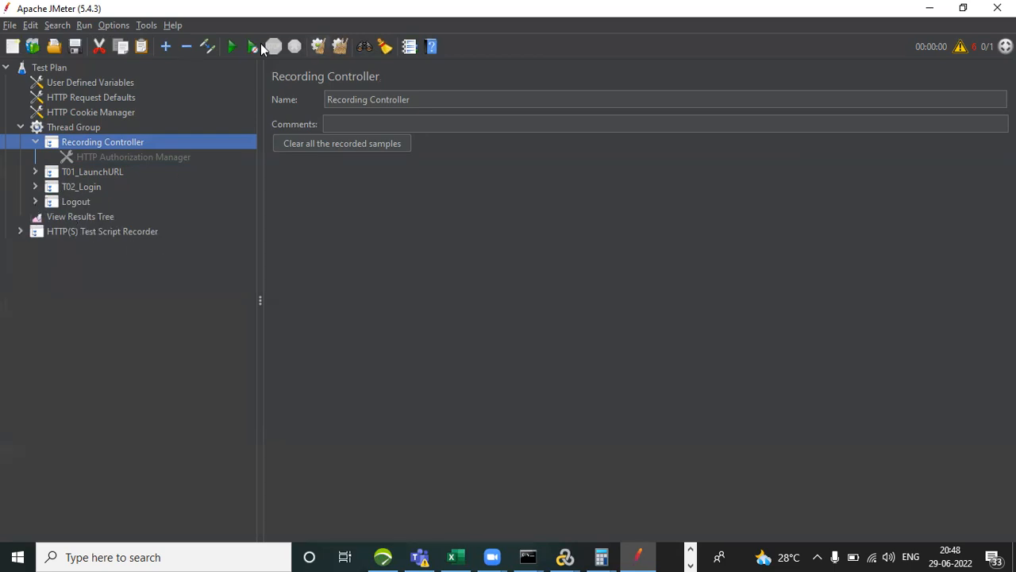
# Run the test plan with View Results Tree open, saving it first as Petstore2906 and overwriting the existing recording.xml file.
pyautogui.click(76, 219)
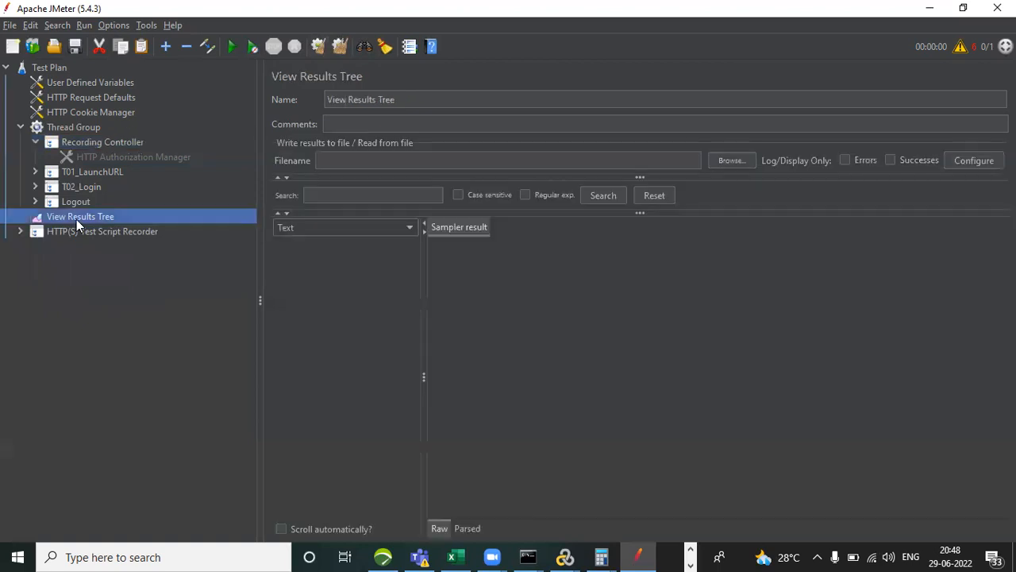
pyautogui.click(231, 51)
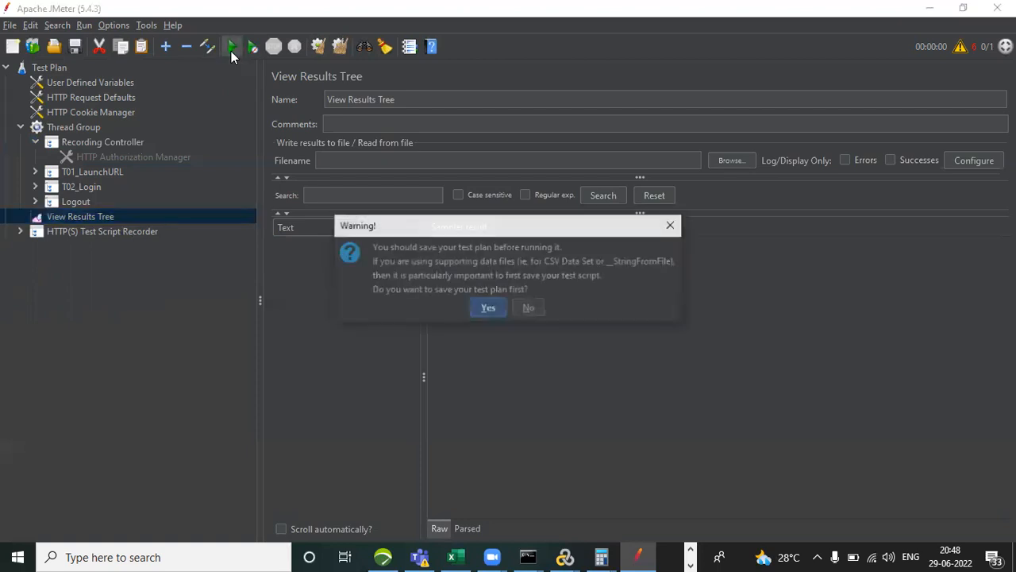
pyautogui.click(487, 309)
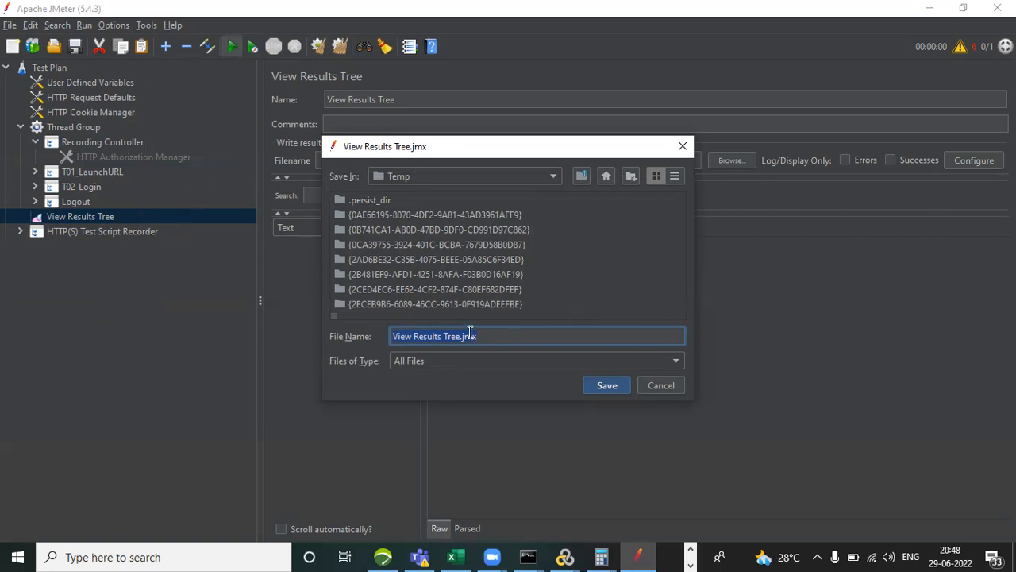
pyautogui.moveTo(462, 335); pyautogui.dragTo(379, 337)
pyautogui.press('BackSpace')
pyautogui.write('Petst')
pyautogui.write('ore')
pyautogui.write('23')
pyautogui.write('06')
pyautogui.click(602, 387)
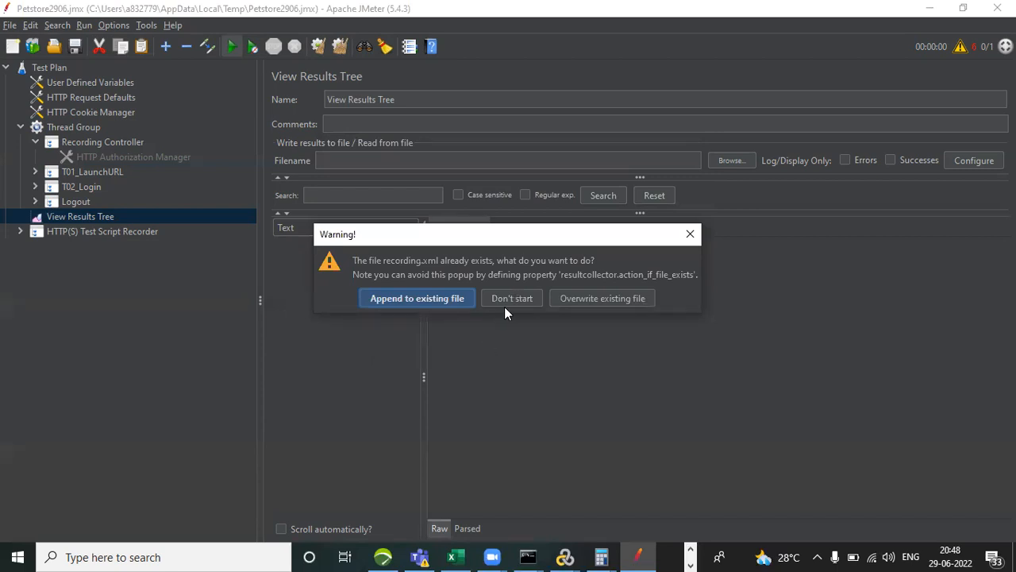
pyautogui.click(567, 298)
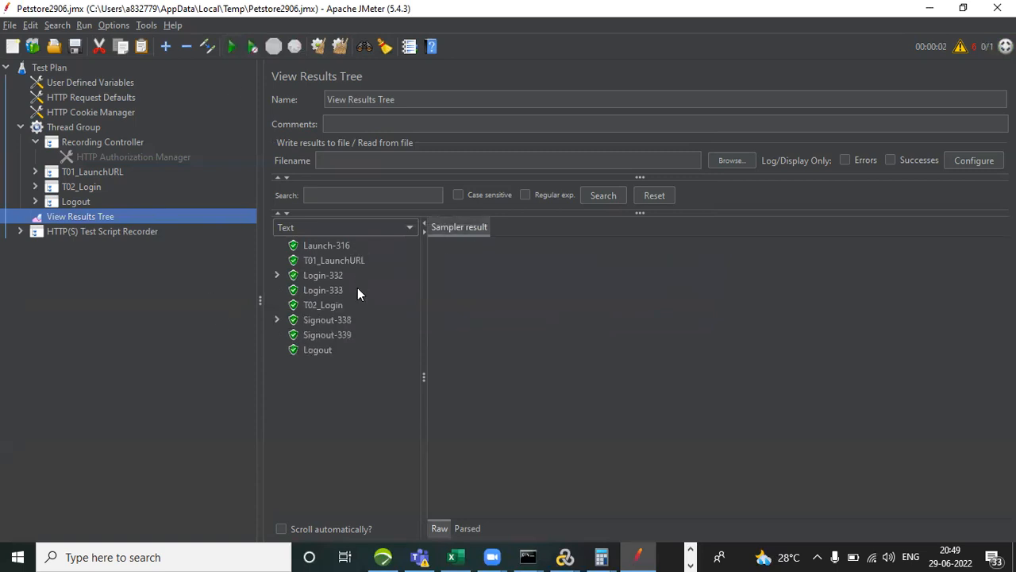
# Examine the sampler results of the launch, login and signout samples in View Results Tree, from Launch-316 down to Logout.
pyautogui.click(332, 247)
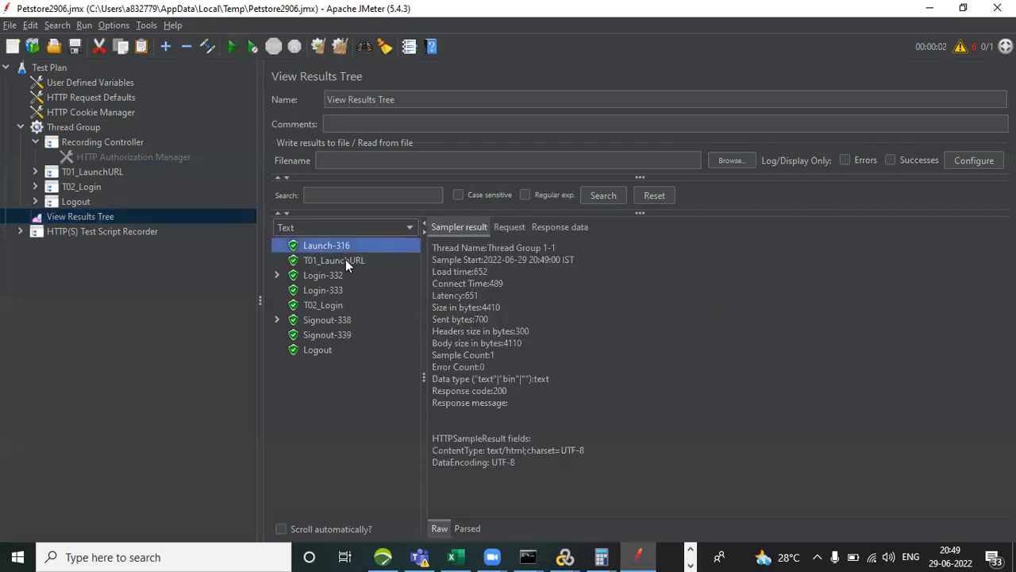
pyautogui.click(339, 277)
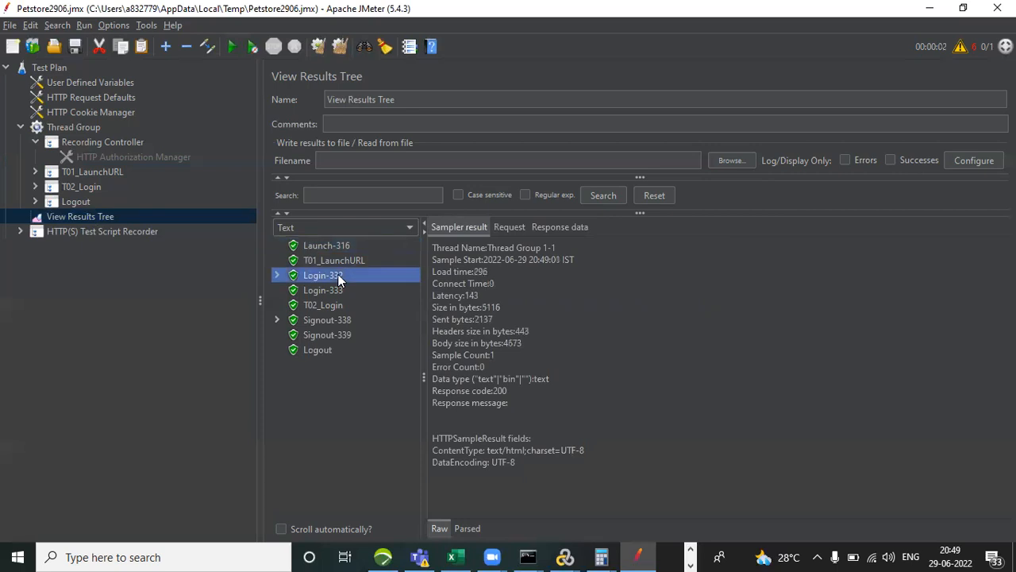
pyautogui.click(332, 319)
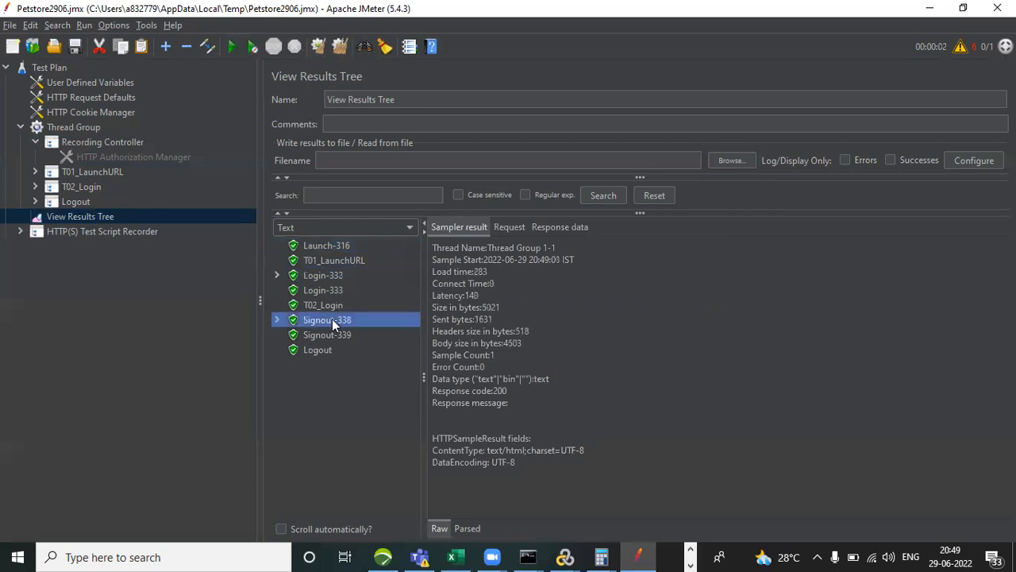
pyautogui.click(276, 320)
pyautogui.click(275, 320)
pyautogui.click(275, 321)
pyautogui.click(275, 320)
pyautogui.click(327, 245)
pyautogui.press('Down')
pyautogui.press('Down')
pyautogui.press('Down')
pyautogui.press('Down')
pyautogui.press('Down')
pyautogui.press('Down')
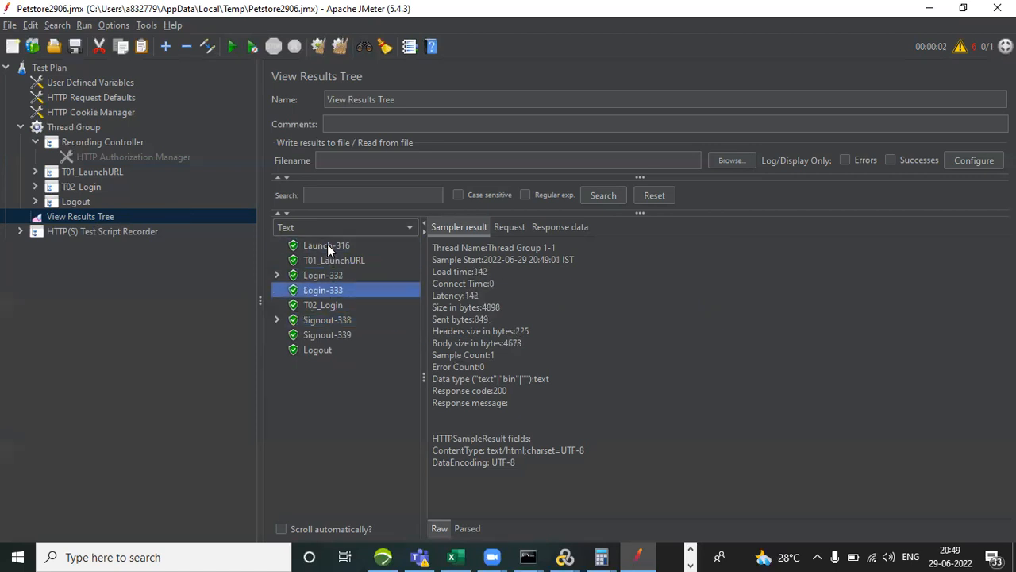
pyautogui.press('Down')
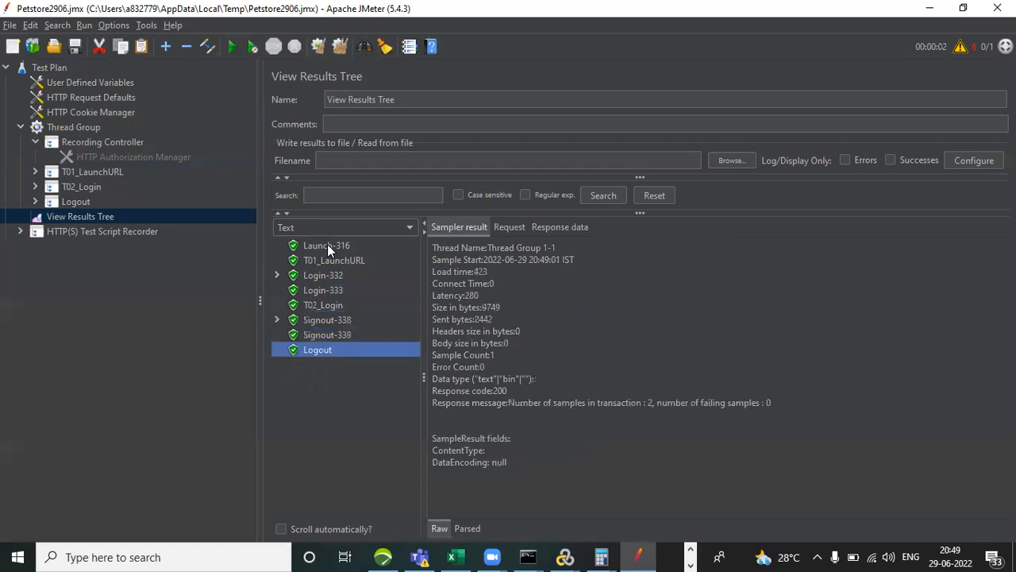
# Examine the response body of each sample in View Results Tree, from Launch-316 through Logout.
pyautogui.click(474, 226)
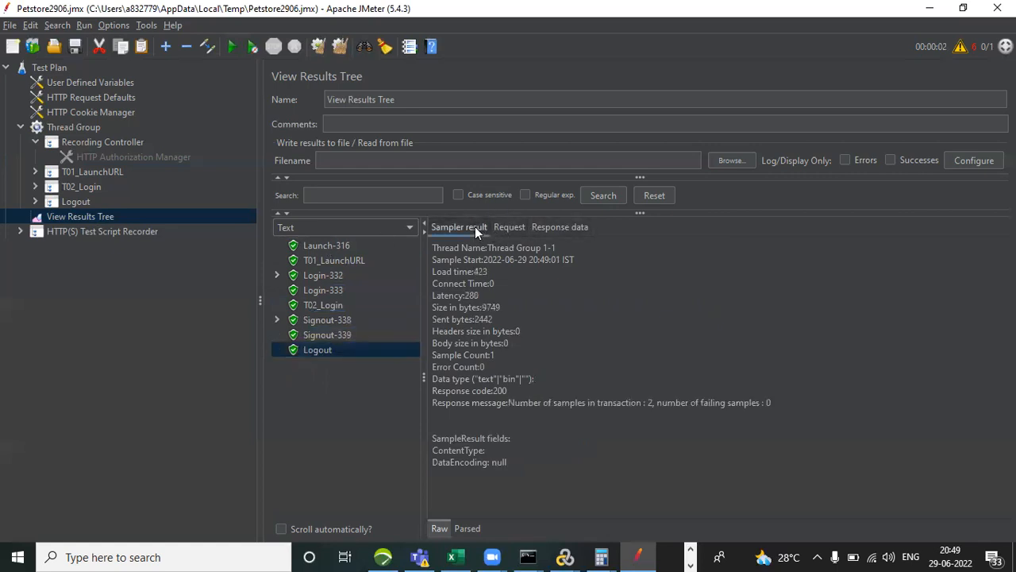
pyautogui.click(567, 229)
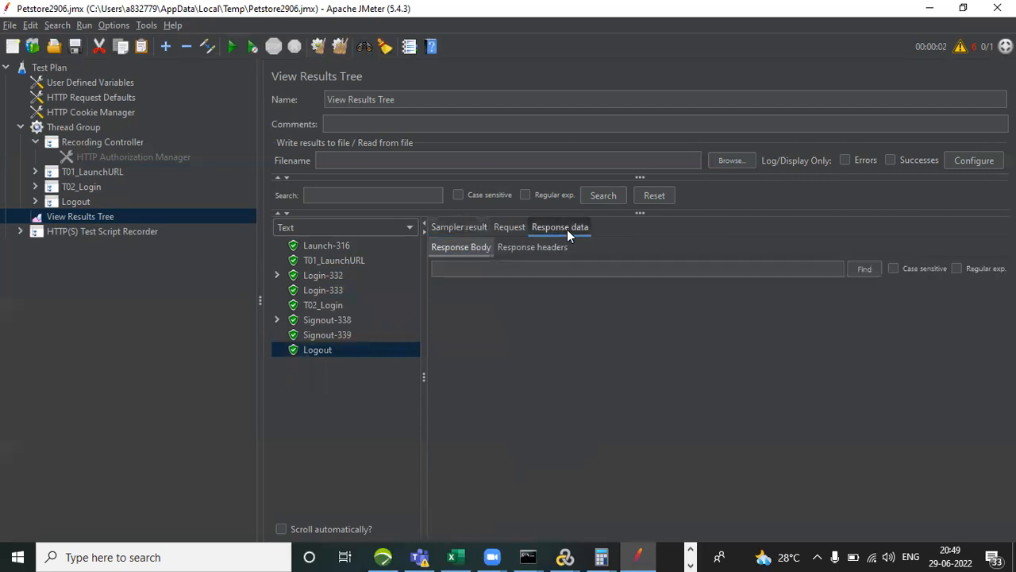
pyautogui.click(332, 245)
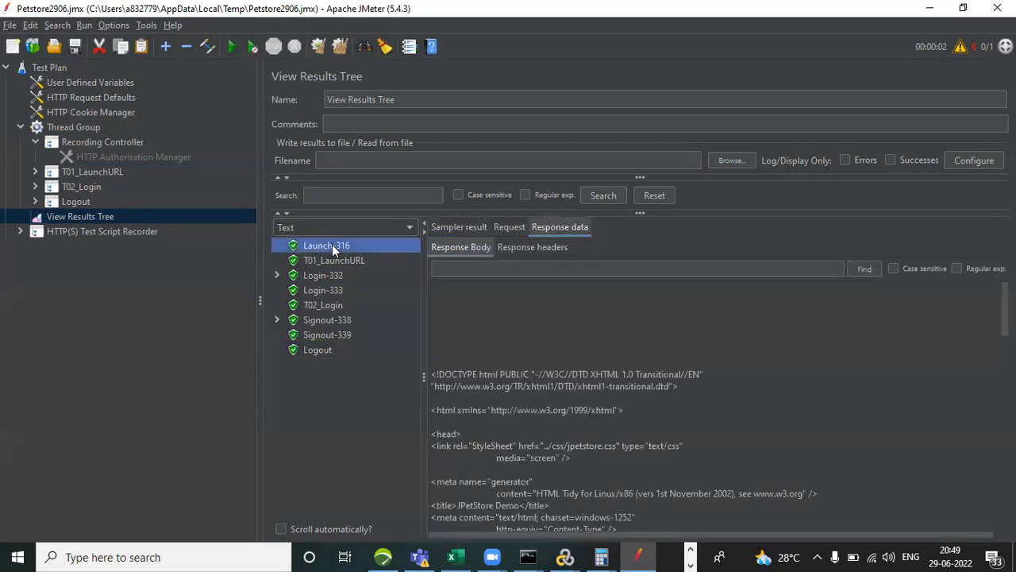
pyautogui.press('Down')
pyautogui.press('Down')
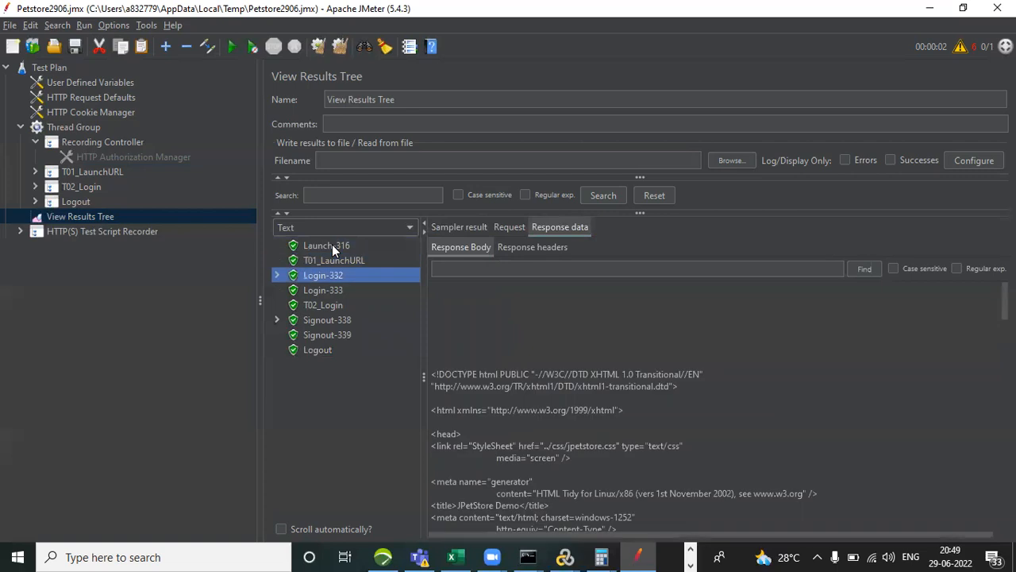
pyautogui.press('Down')
pyautogui.press('Down')
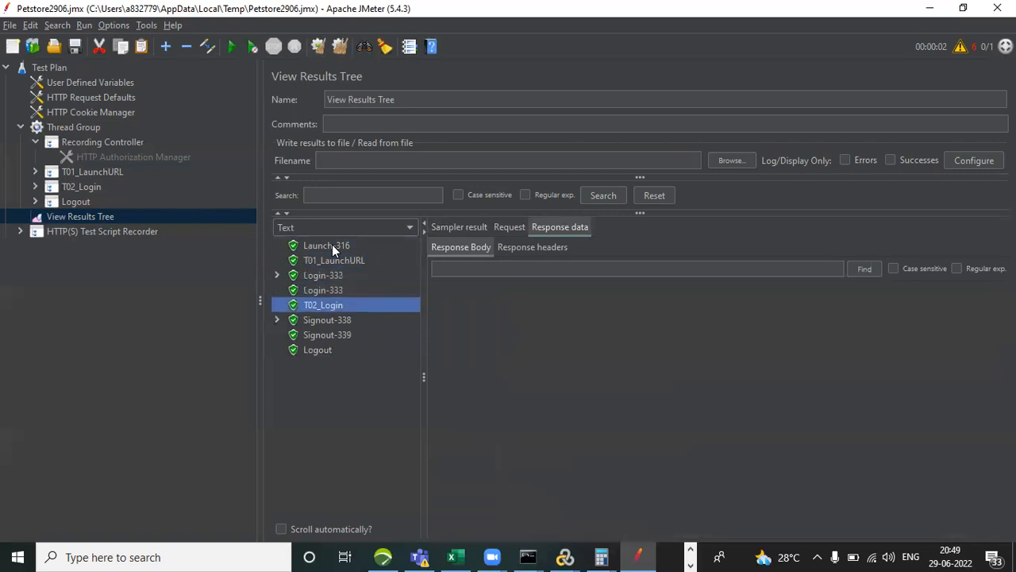
pyautogui.press('Down')
pyautogui.press('Down')
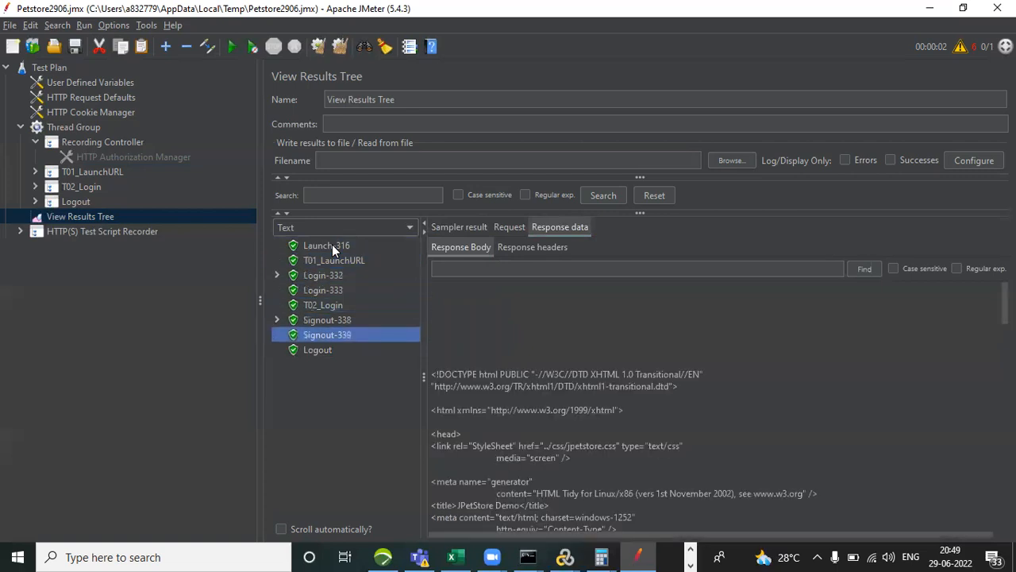
pyautogui.press('Down')
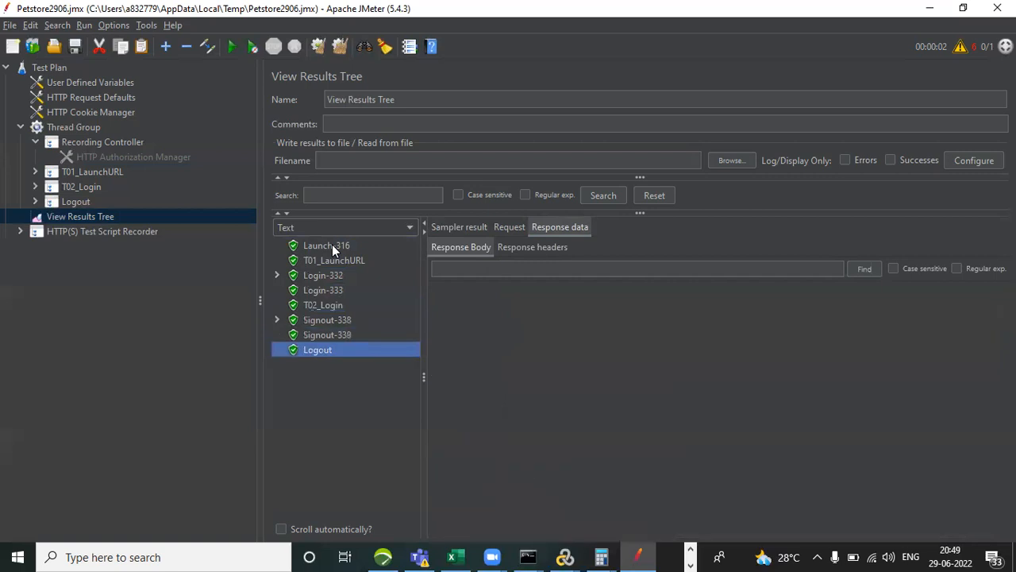
# Expand the Signout-338 result and check the response bodies of its sub-samples Signout-338-0 and Signout-338-1.
pyautogui.click(277, 319)
pyautogui.click(358, 338)
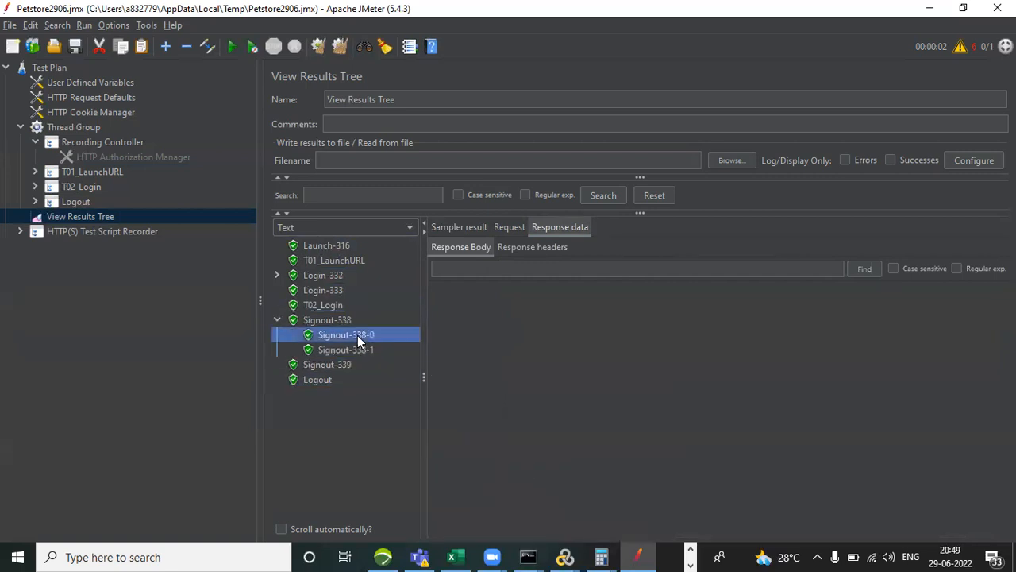
pyautogui.click(351, 349)
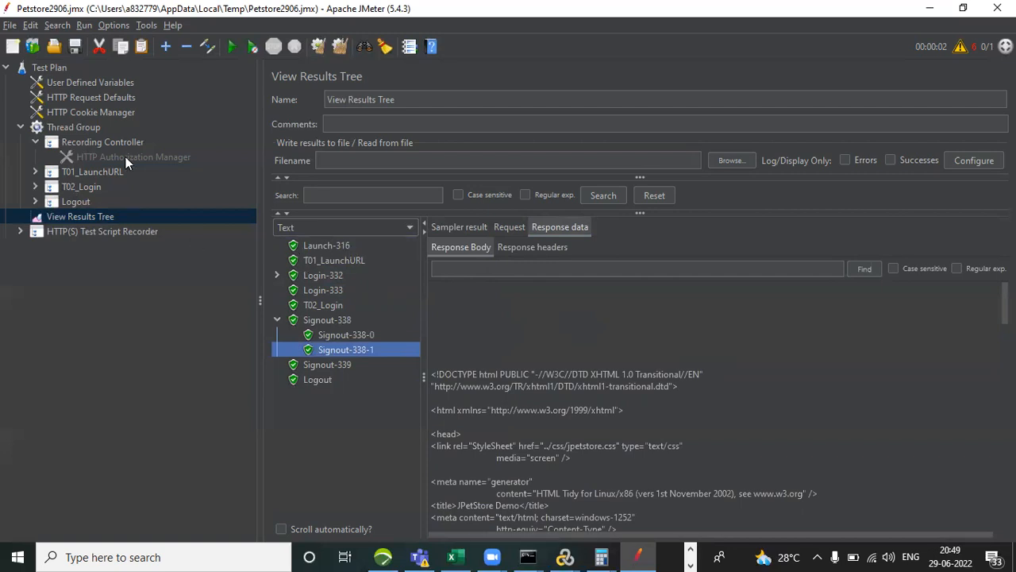
# Expand T01_LaunchURL and review the Launch-316 request settings and the headers in its HTTP Header Manager.
pyautogui.click(34, 170)
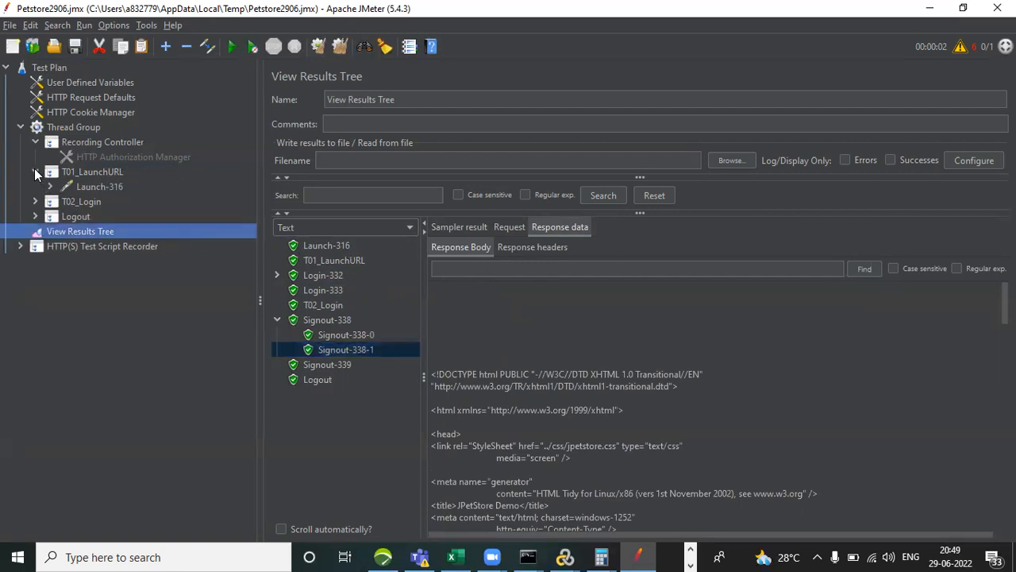
pyautogui.click(49, 182)
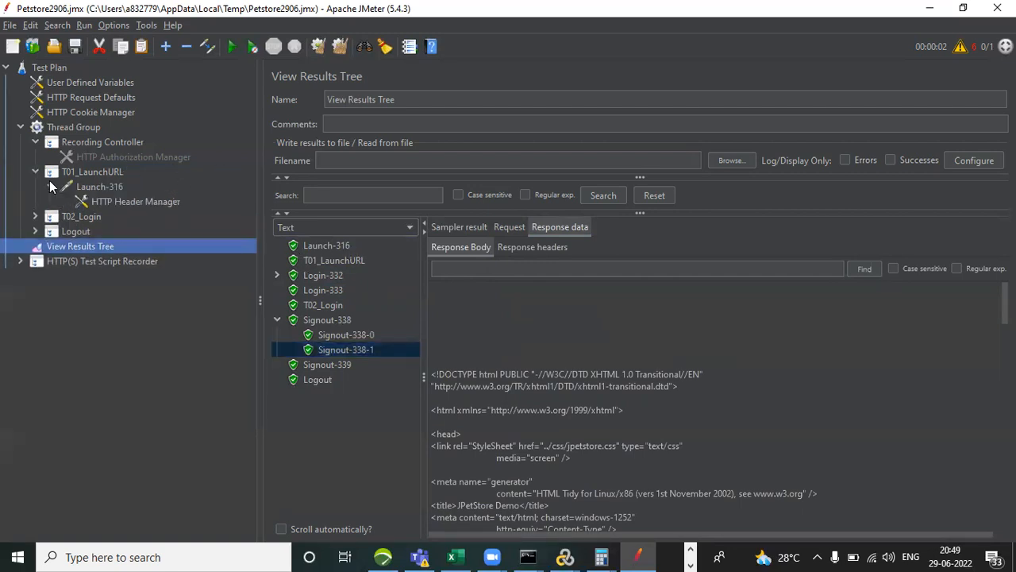
pyautogui.click(106, 187)
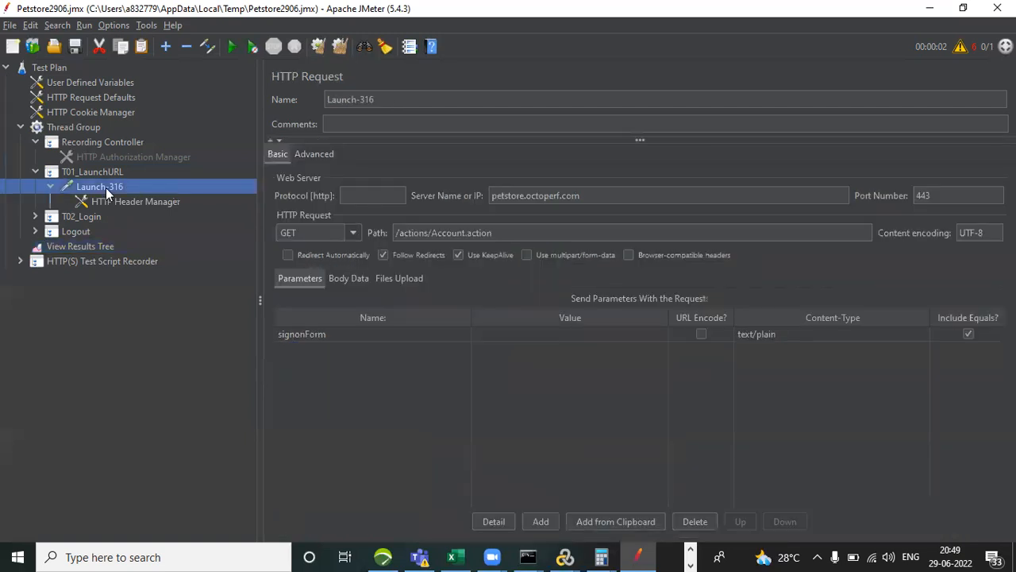
pyautogui.click(117, 199)
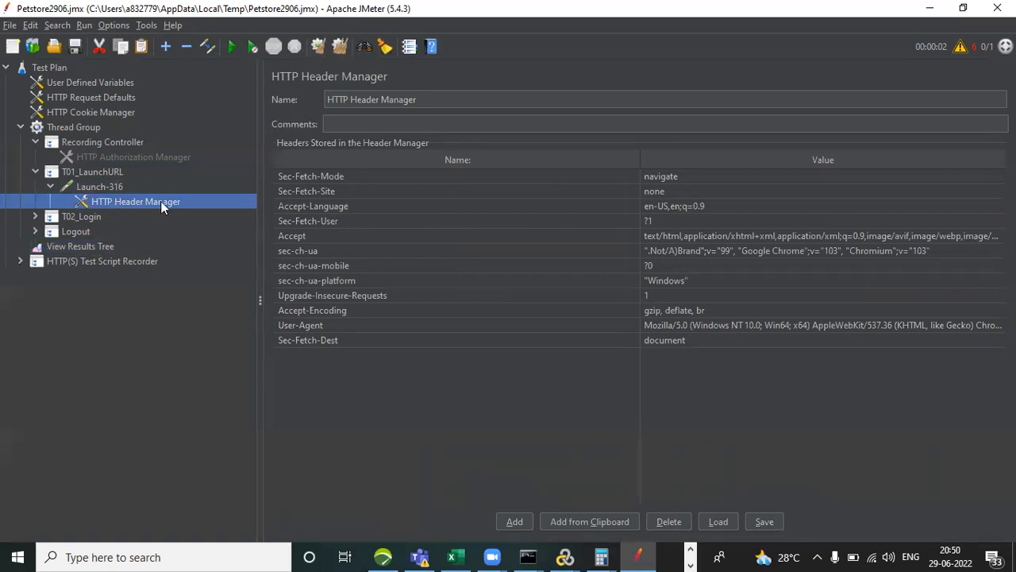
pyautogui.click(107, 185)
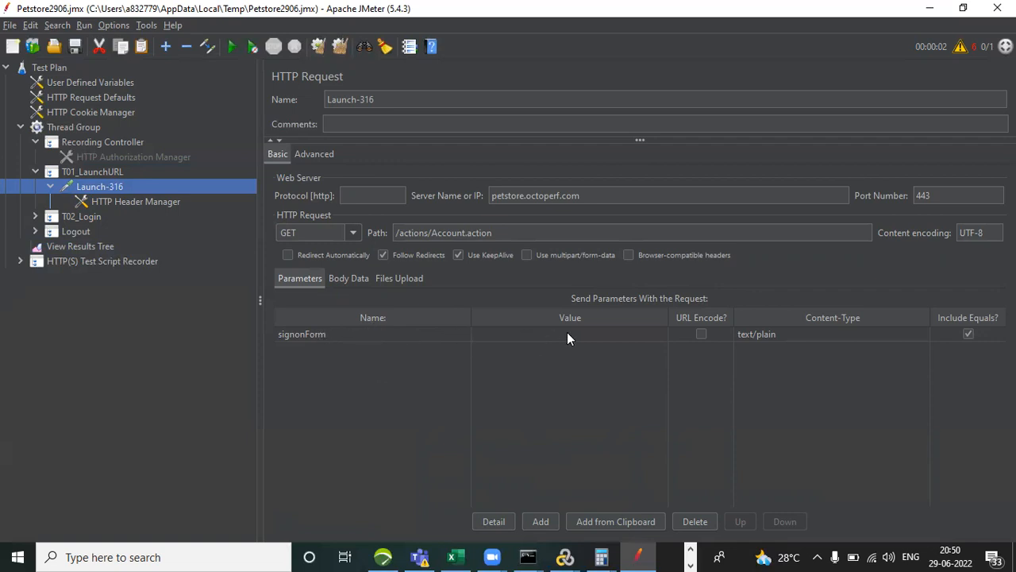
# Expand T02_Login and inspect the _sourcePage and __fp parameter values of the Login-332 request.
pyautogui.click(34, 215)
pyautogui.click(94, 231)
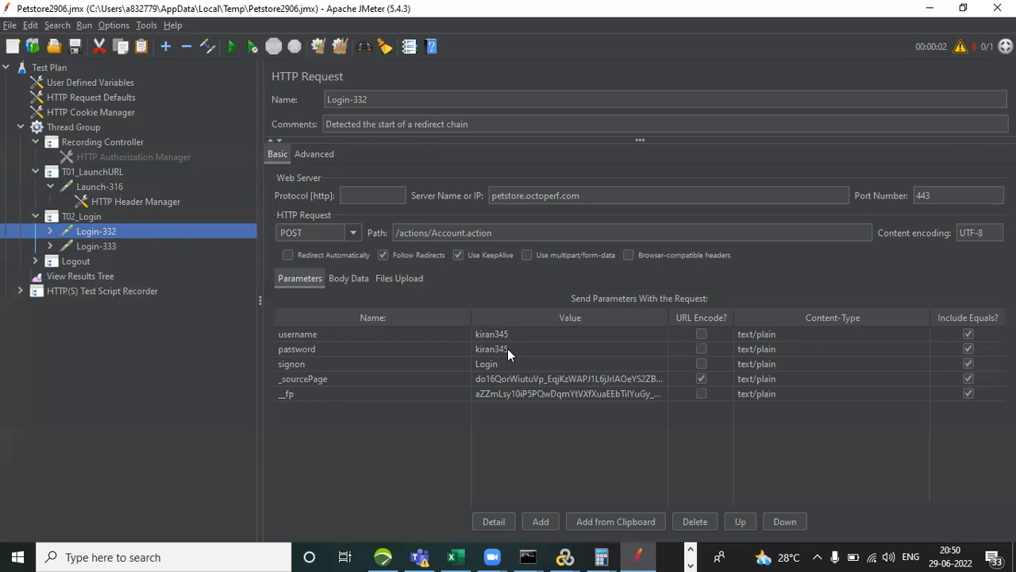
pyautogui.click(552, 379)
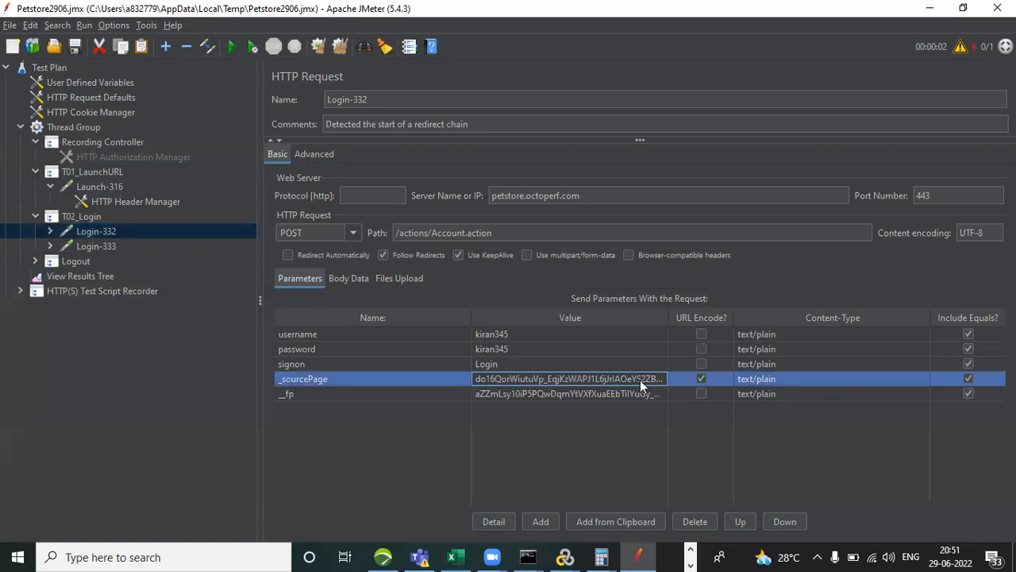
pyautogui.click(544, 394)
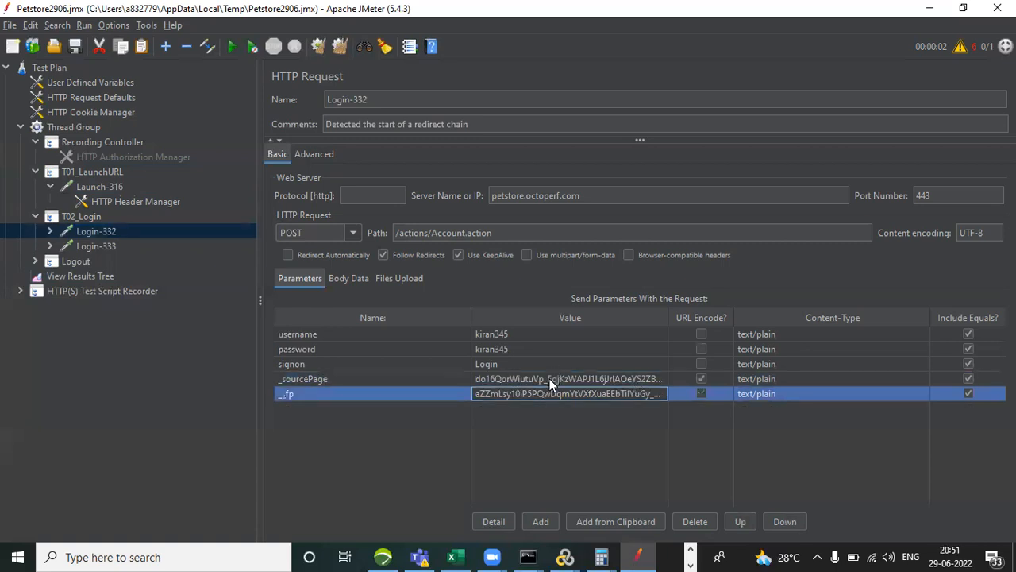
pyautogui.click(549, 379)
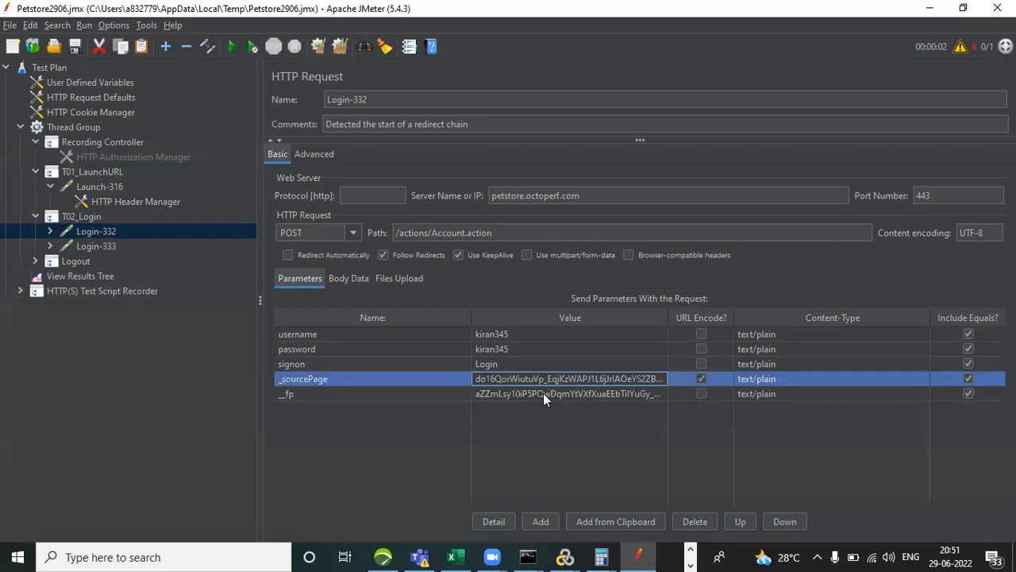
pyautogui.click(543, 394)
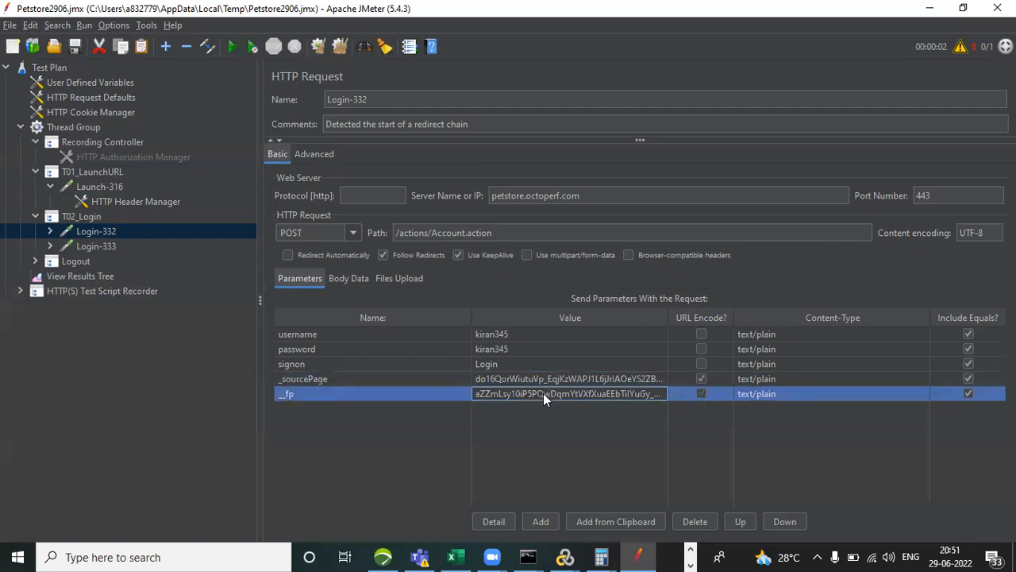
# Review the Login-333 request, then expand Logout and review the Signout-338 and Signout-339 requests.
pyautogui.click(50, 246)
pyautogui.click(97, 247)
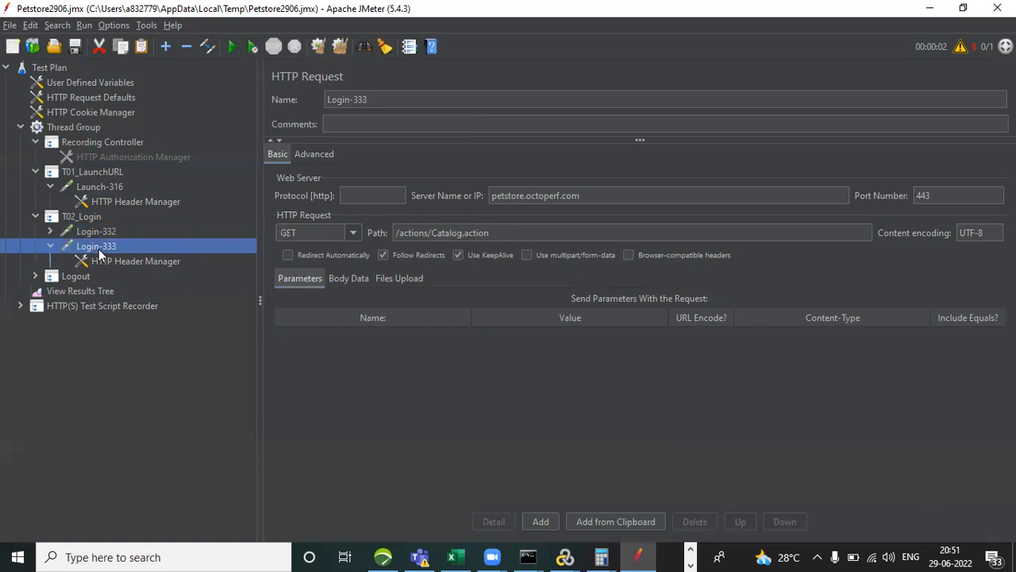
pyautogui.click(36, 275)
pyautogui.click(107, 291)
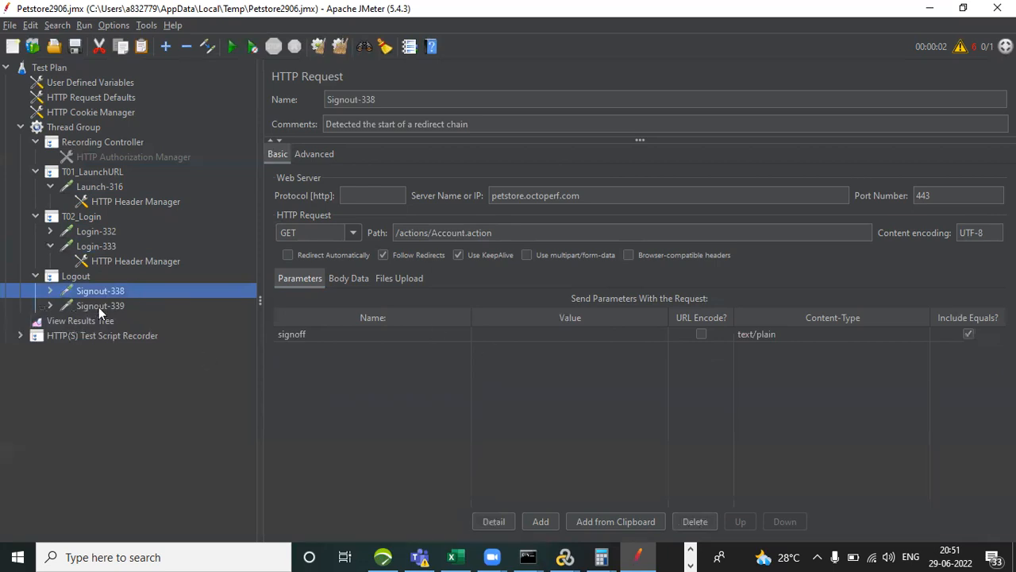
pyautogui.click(98, 307)
# Recheck the Login-333 and Login-332 requests under T02_Login and collapse Launch-316.
pyautogui.click(107, 246)
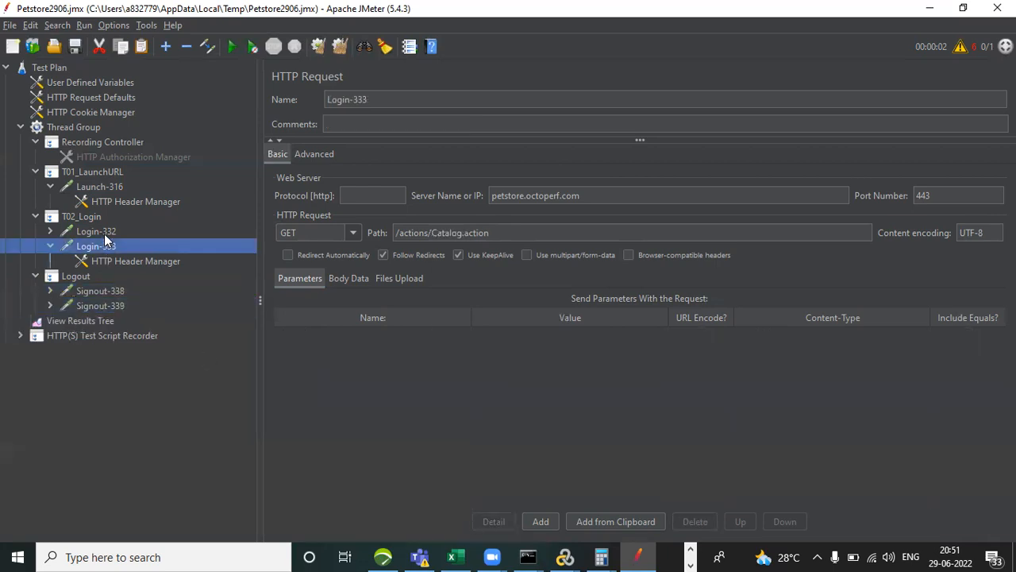
pyautogui.click(103, 232)
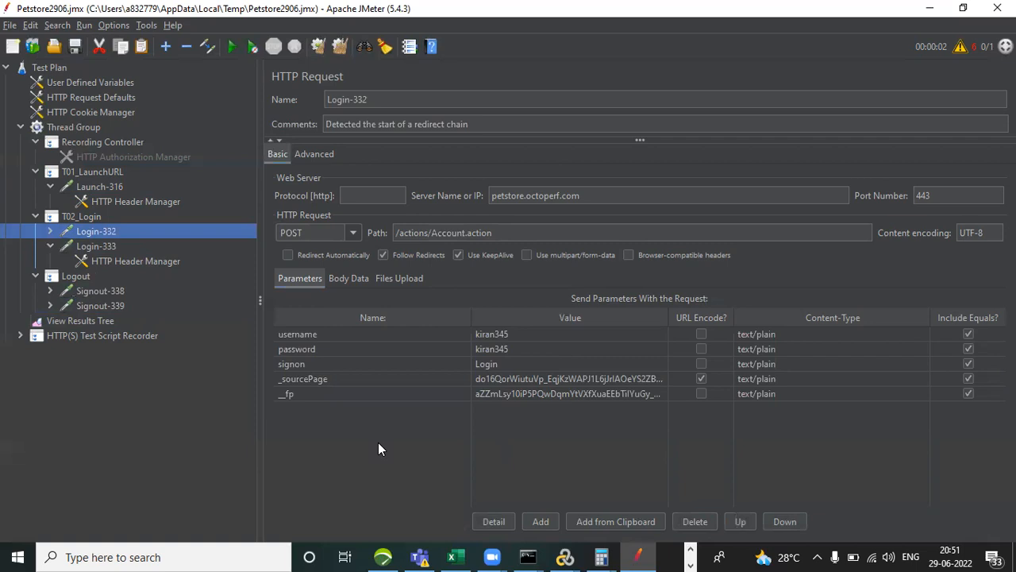
pyautogui.click(50, 186)
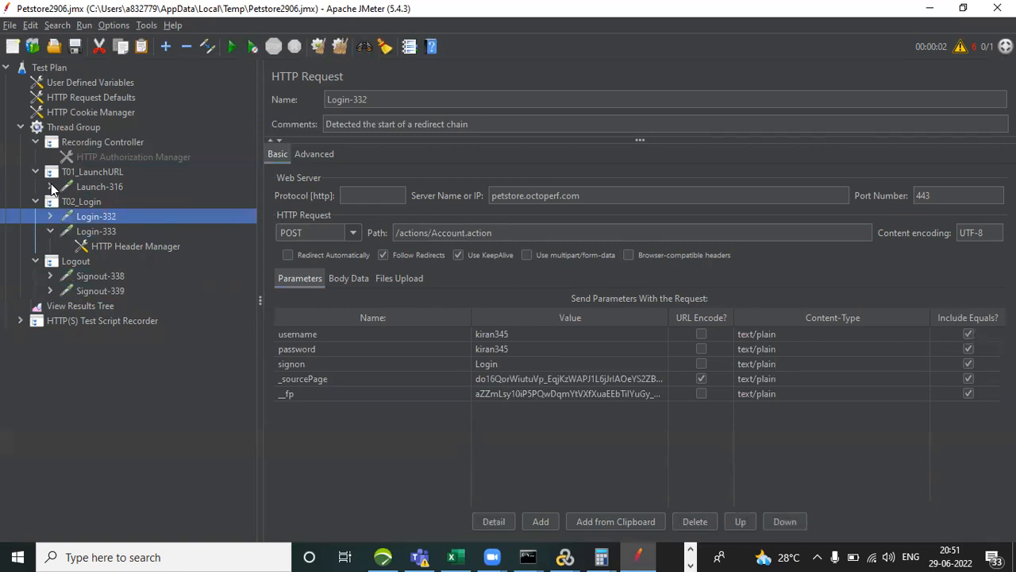